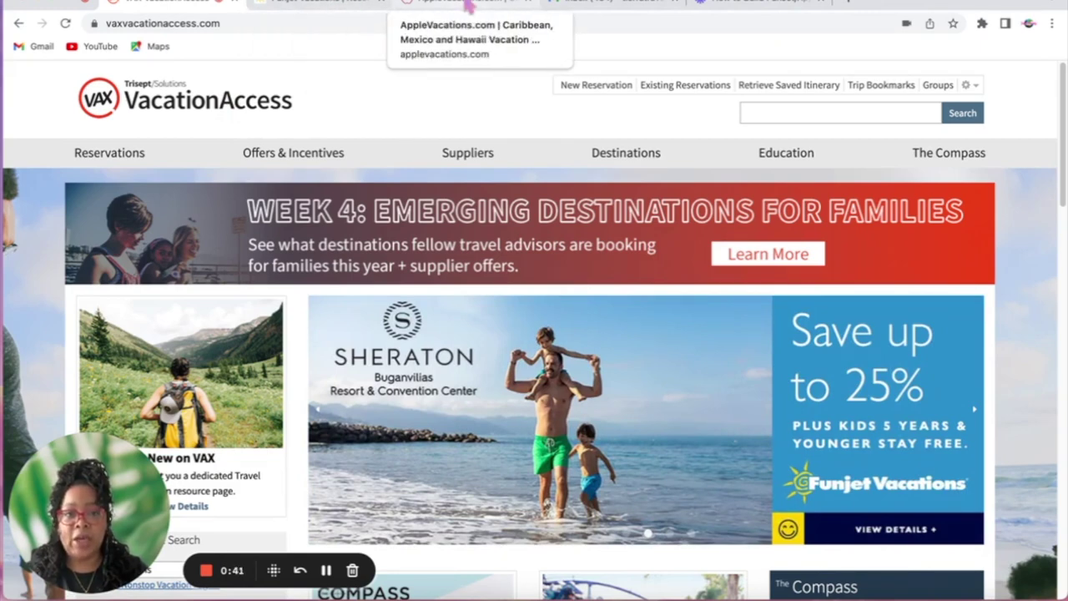
Load funjet.com in the Funjet Vacations tab
click(322, 4)
click(318, 23)
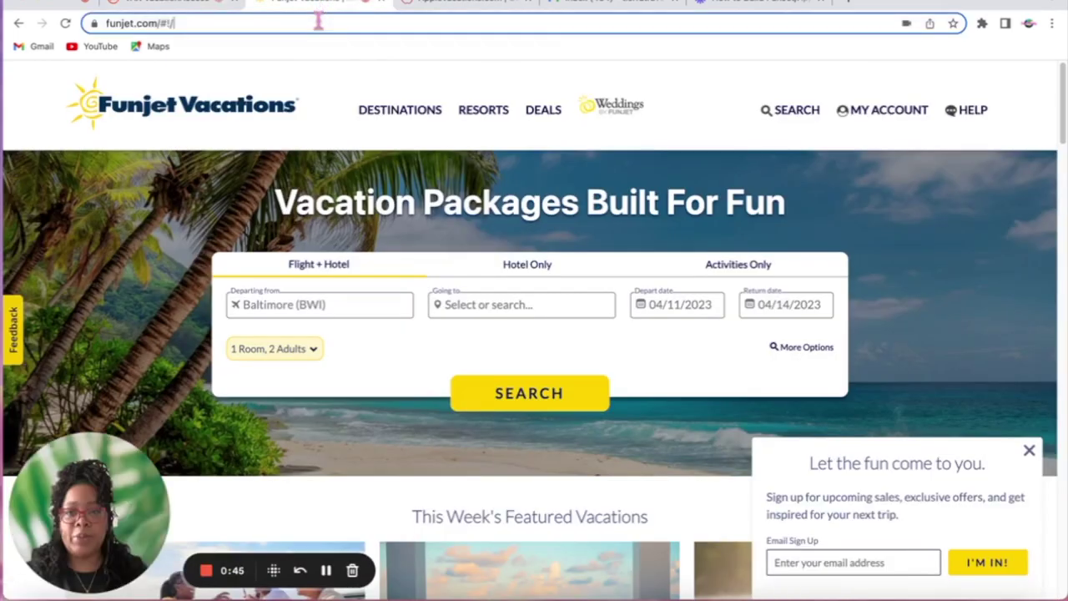
text(funj)
key(Return)
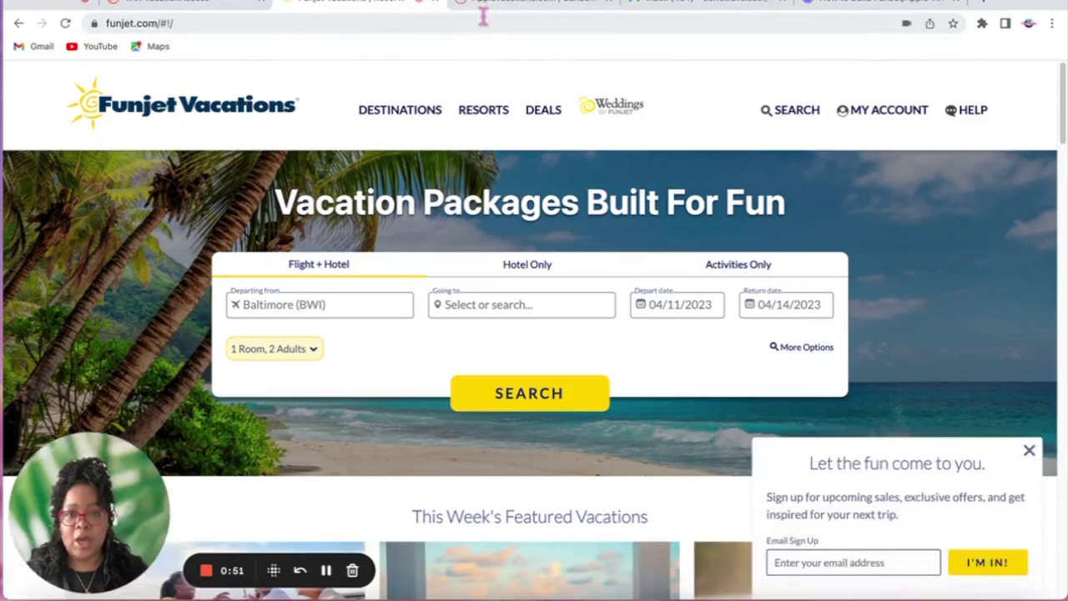
Dismiss the email sign-up offer and scroll to the all-inclusive package deals
scroll(512, 245, down, 10)
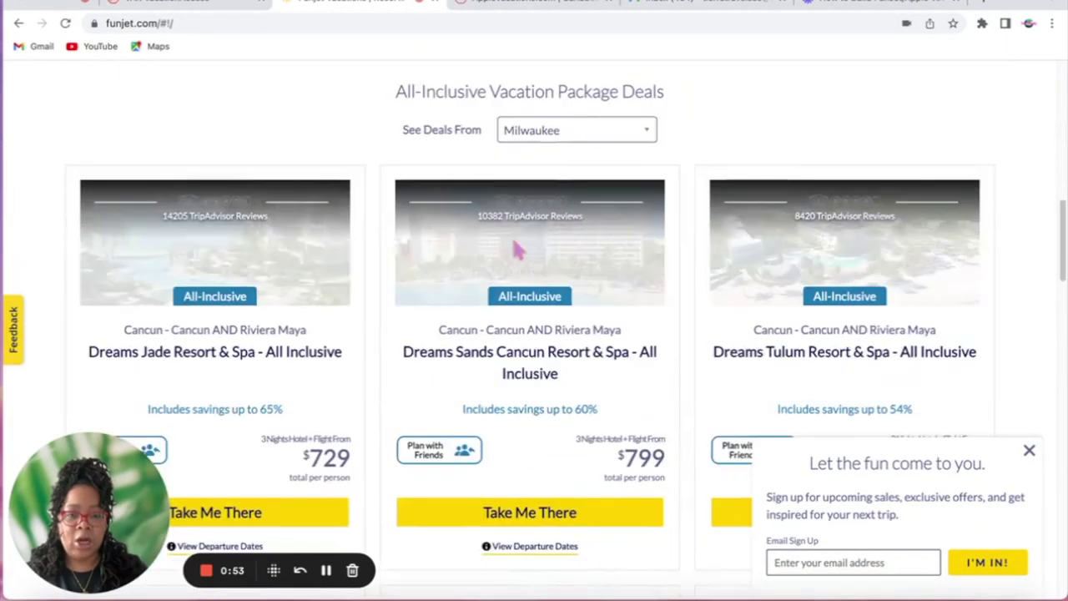
scroll(517, 250, up, 4)
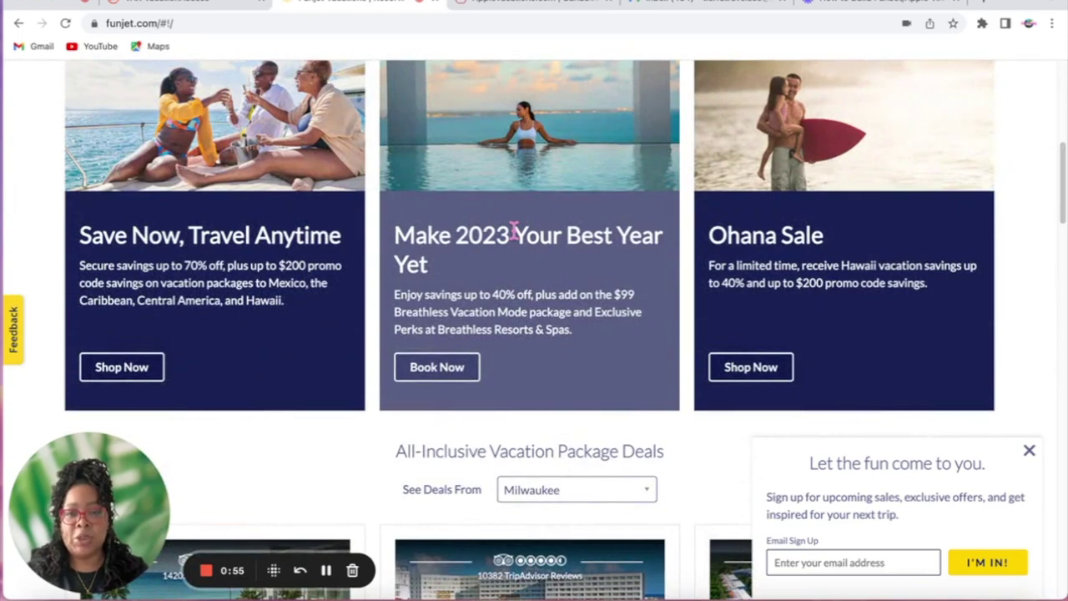
scroll(514, 226, down, 1)
scroll(524, 243, down, 3)
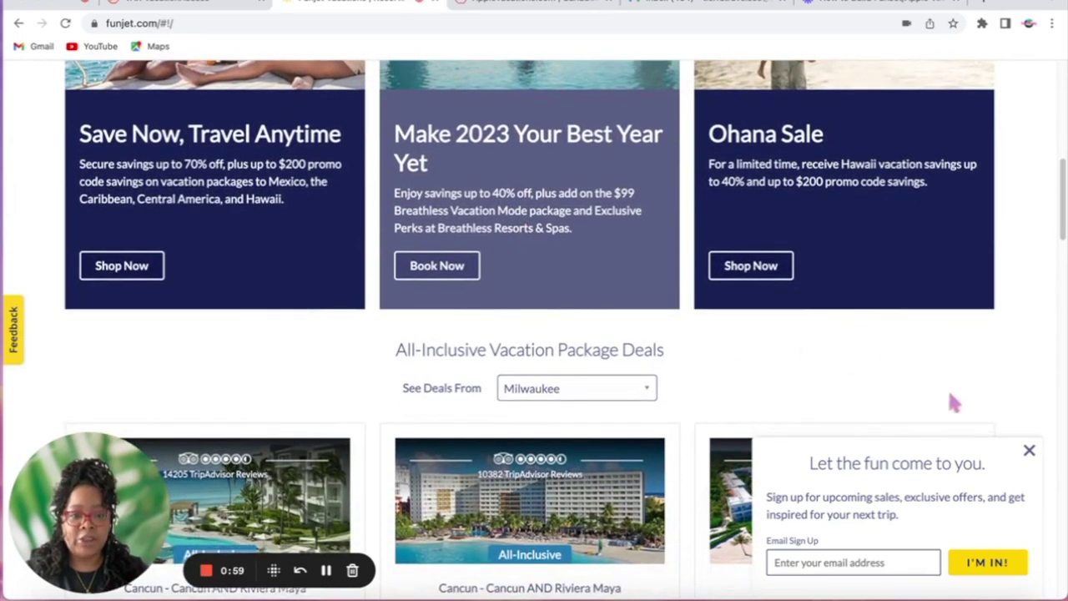
click(1030, 451)
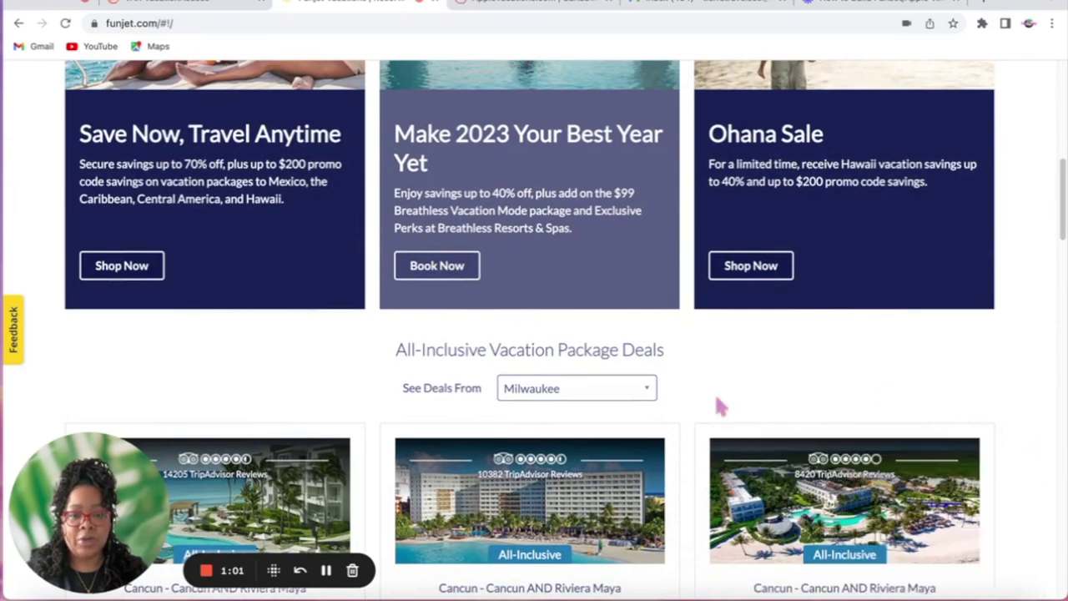
scroll(721, 406, down, 1)
Switch the deals departure city from Houston - Hobby to Houston - Intercontinental
click(580, 342)
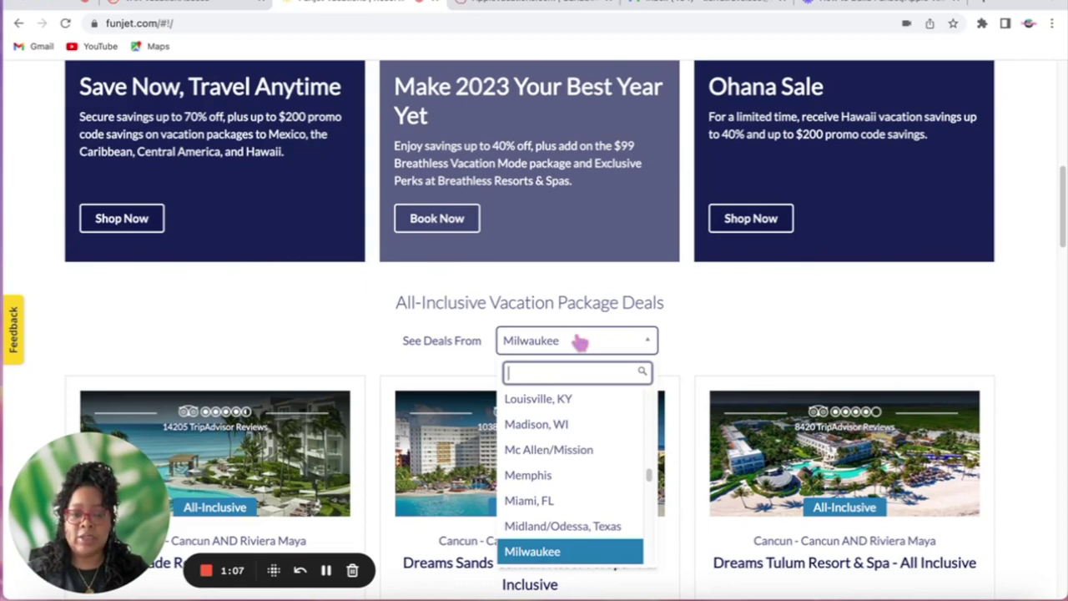
text(hous)
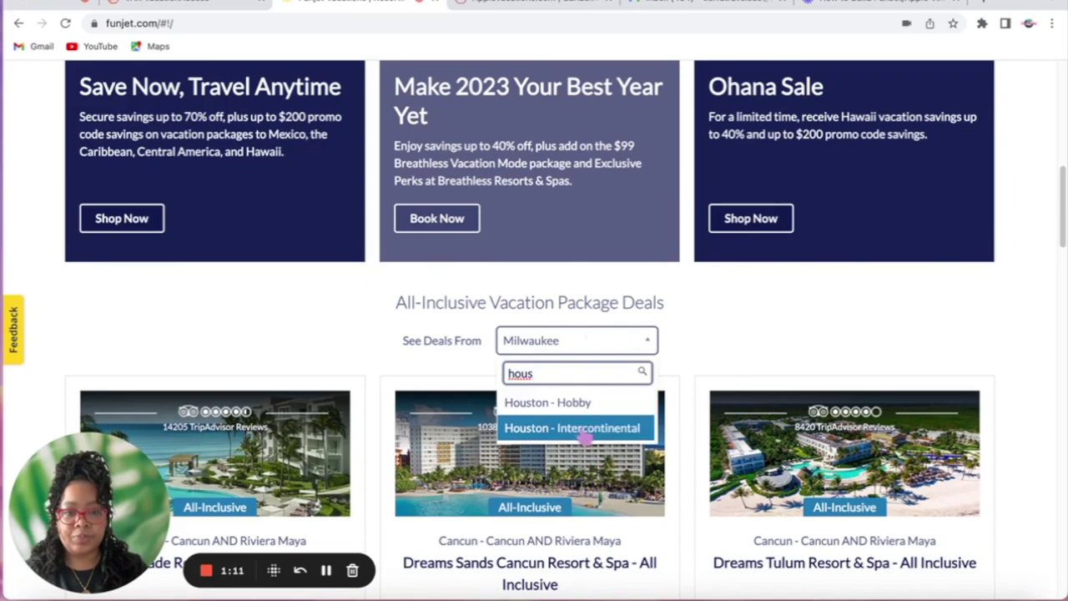
click(574, 402)
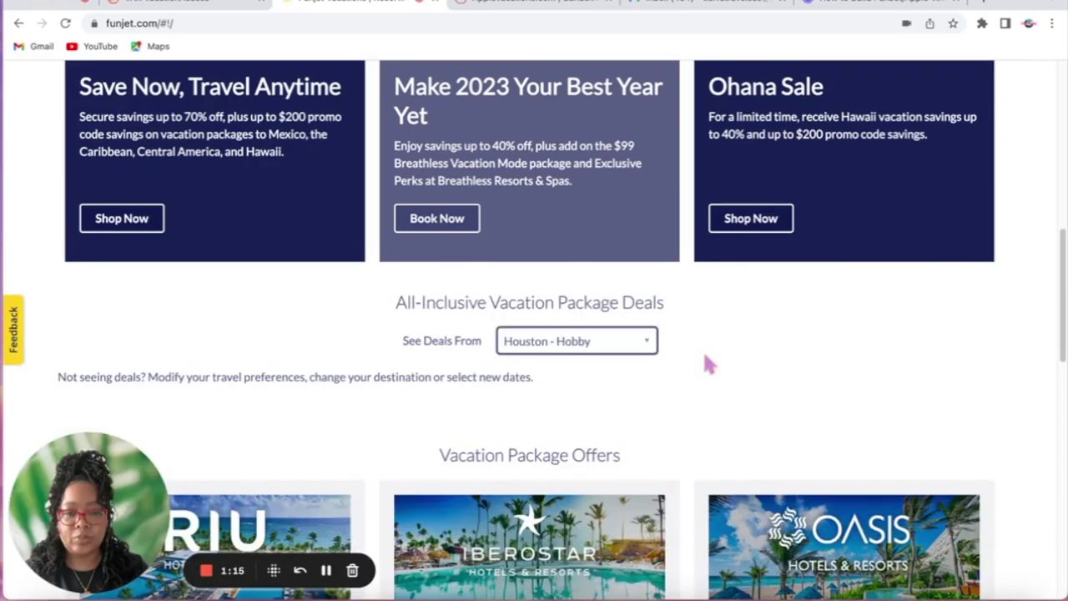
scroll(703, 349, down, 2)
click(589, 265)
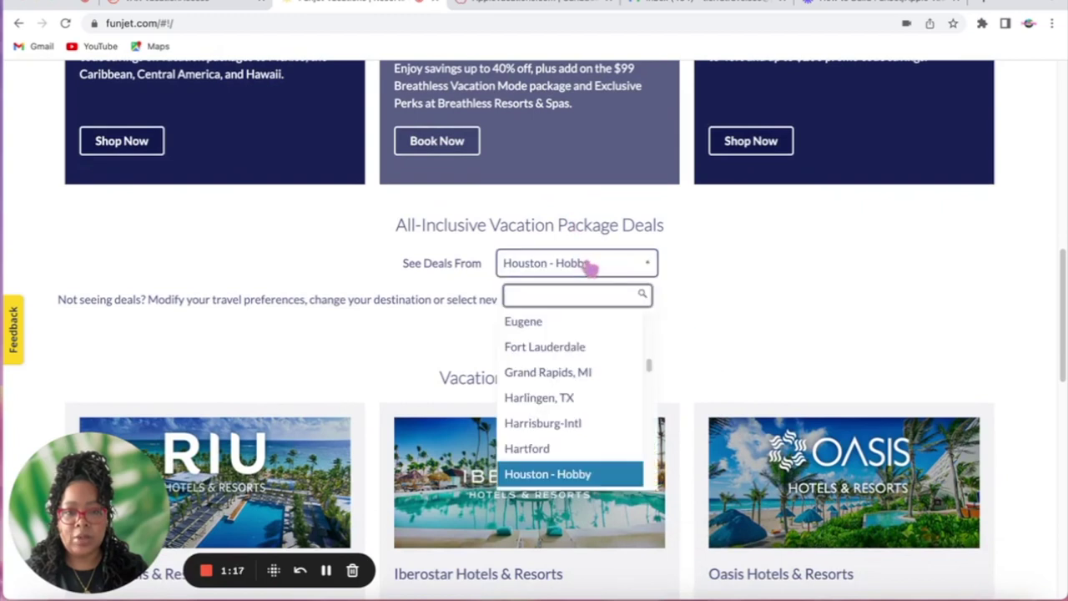
text(hous)
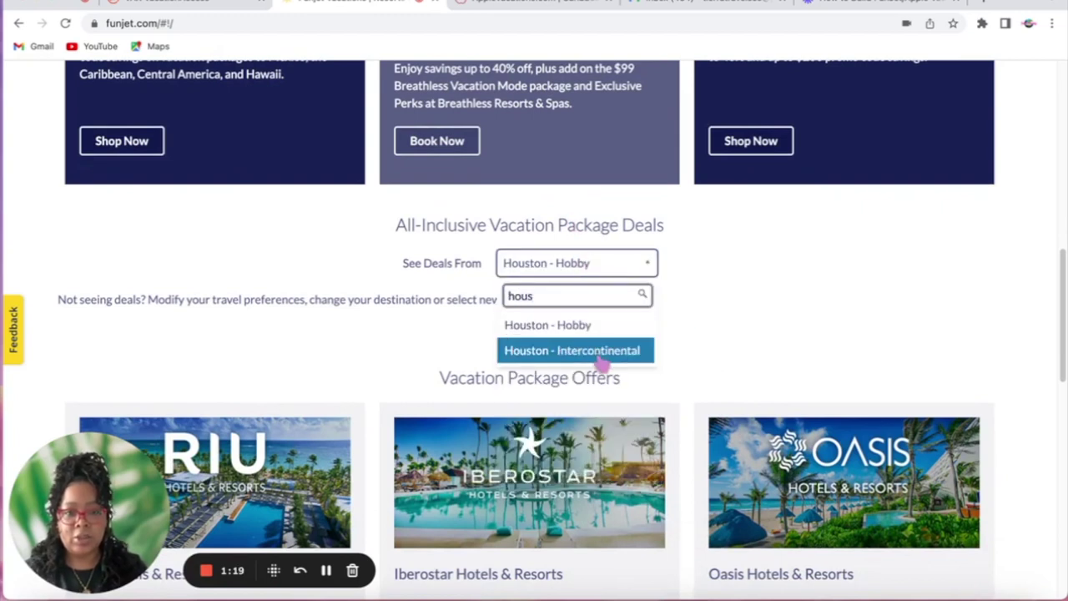
click(601, 348)
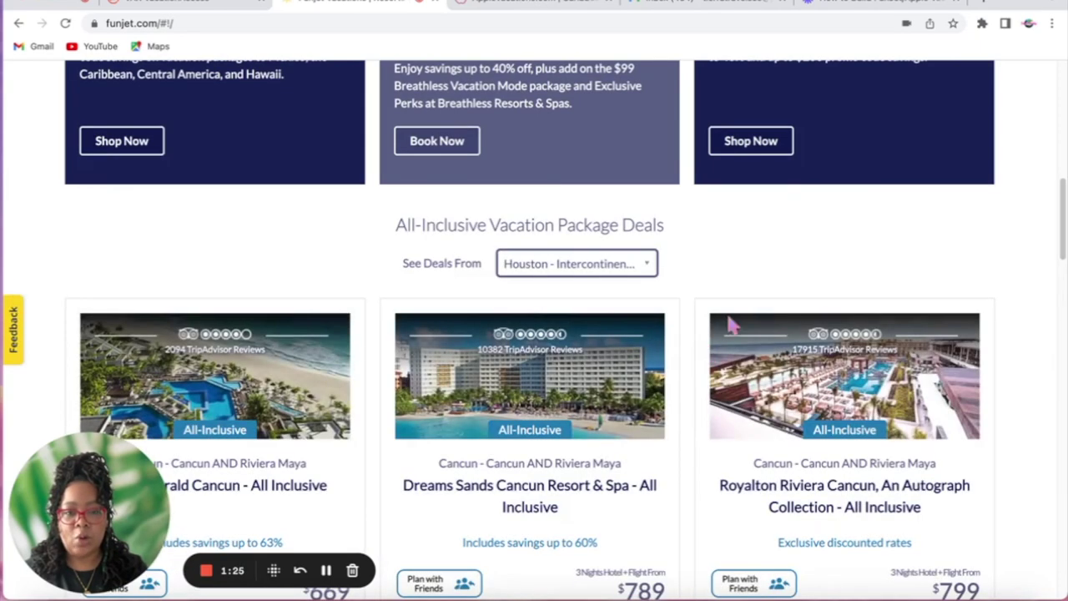
scroll(775, 278, down, 1)
scroll(776, 284, up, 2)
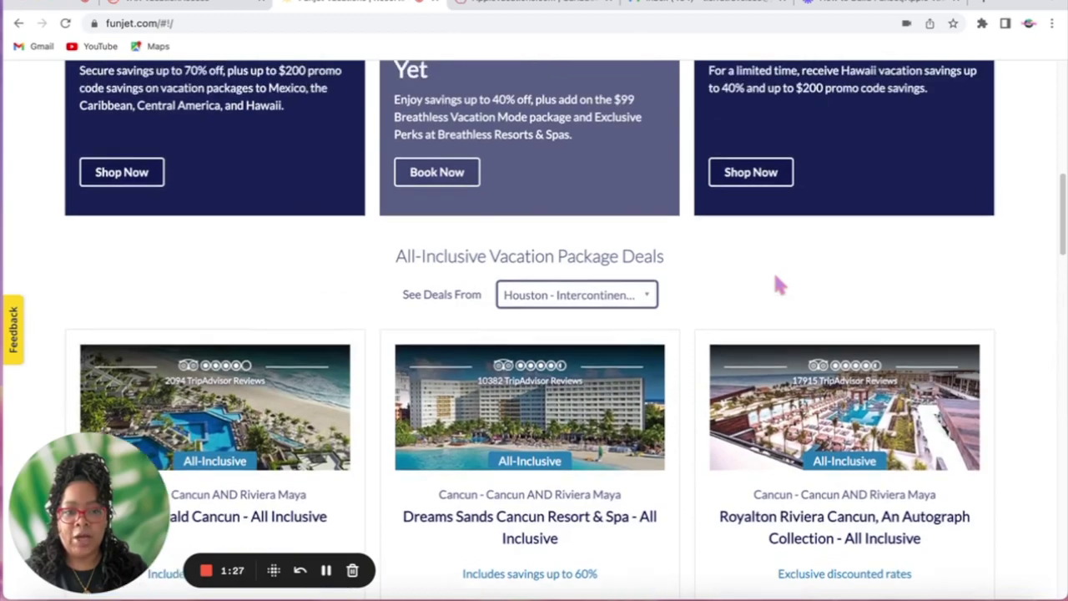
scroll(776, 283, down, 3)
scroll(775, 284, down, 2)
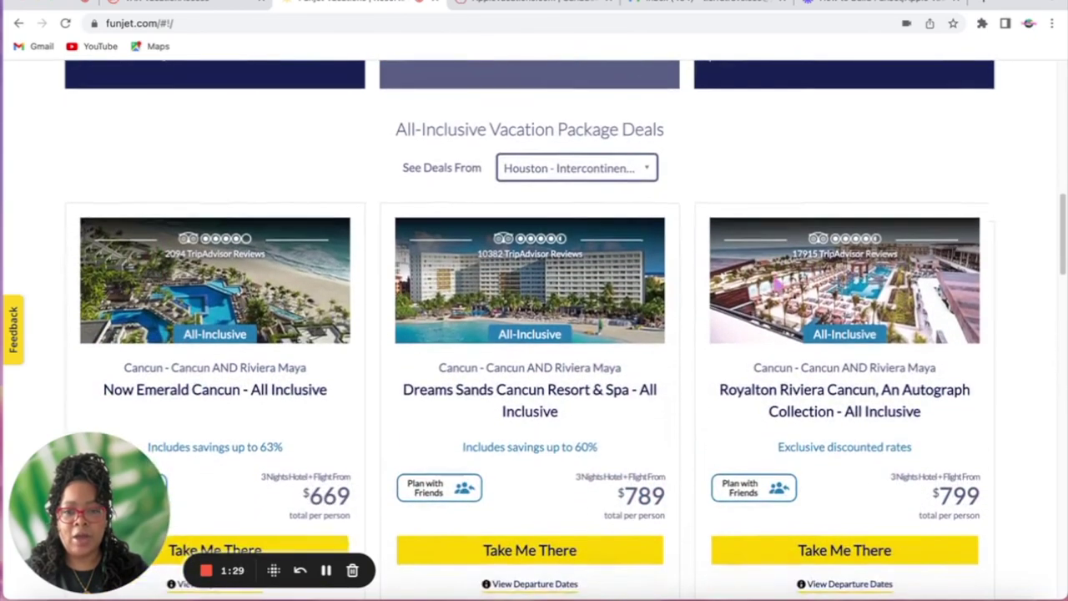
scroll(774, 284, down, 5)
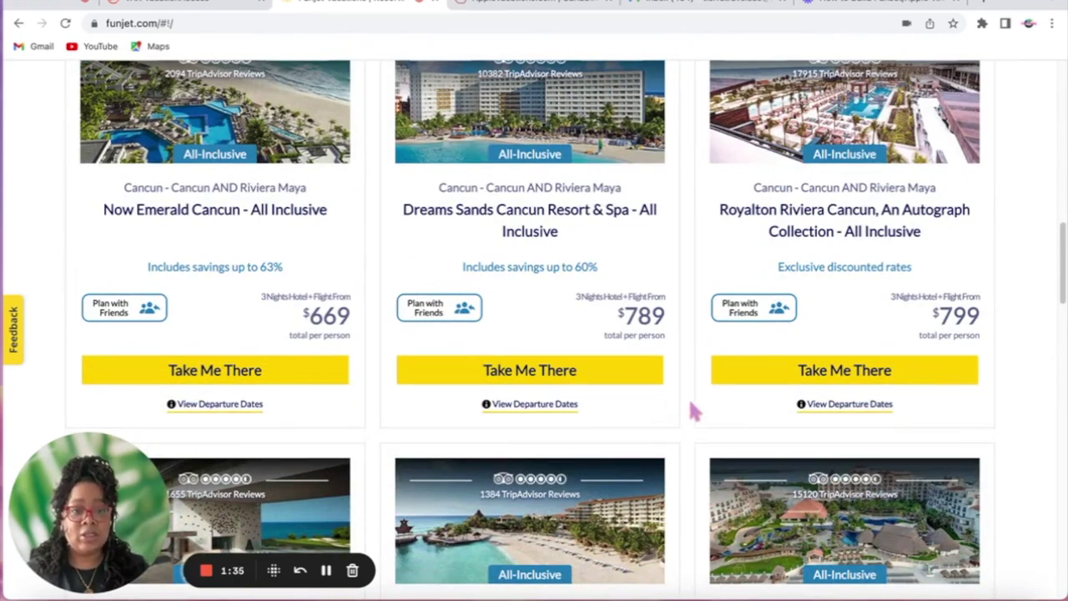
scroll(692, 409, up, 1)
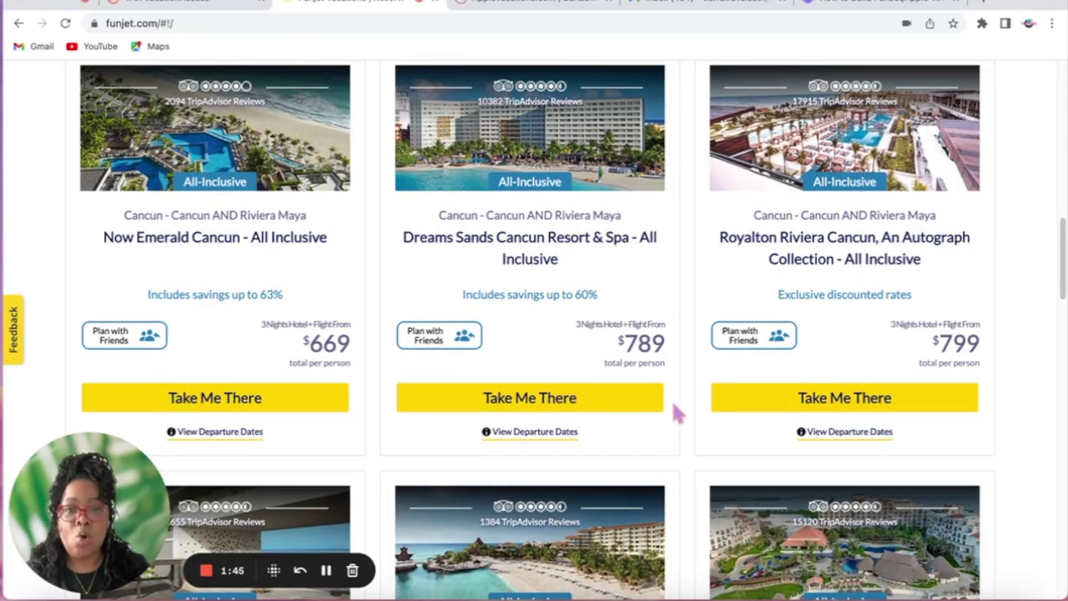
scroll(674, 407, up, 1)
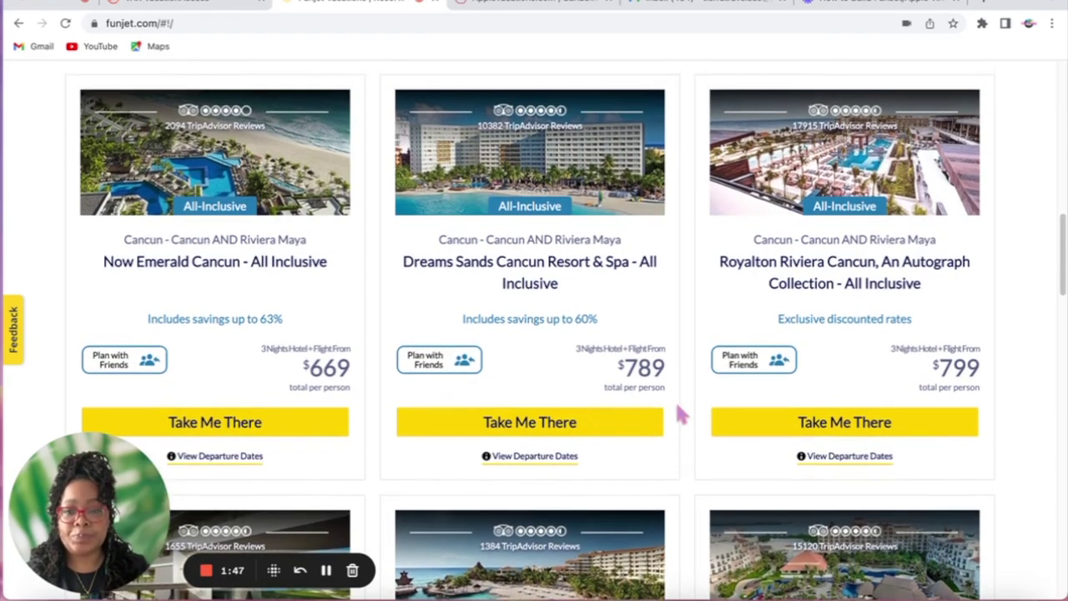
scroll(678, 411, down, 1)
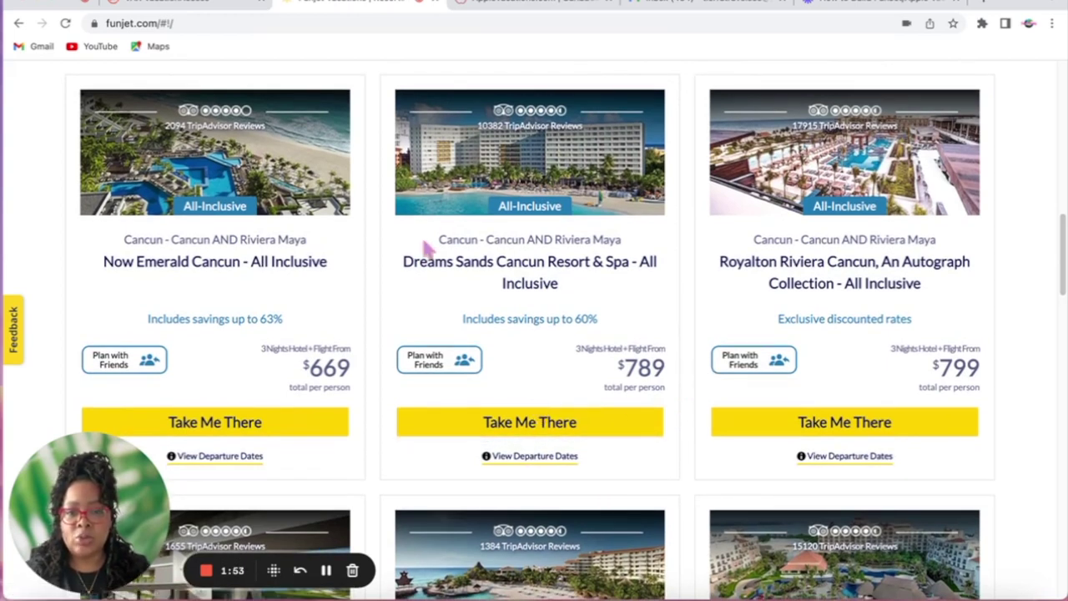
mouse_move(230, 462)
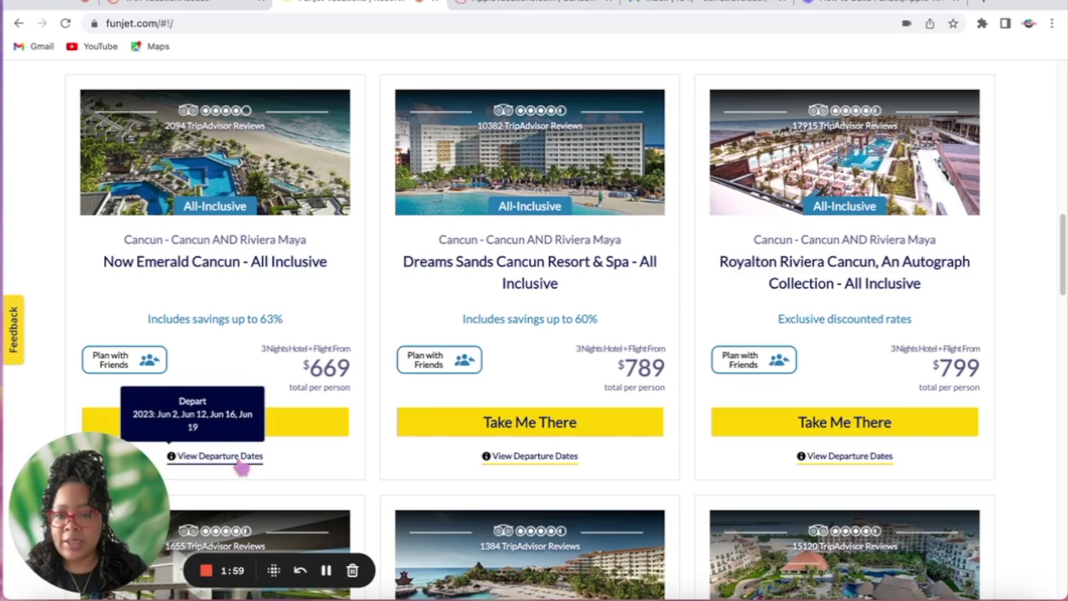
mouse_move(576, 466)
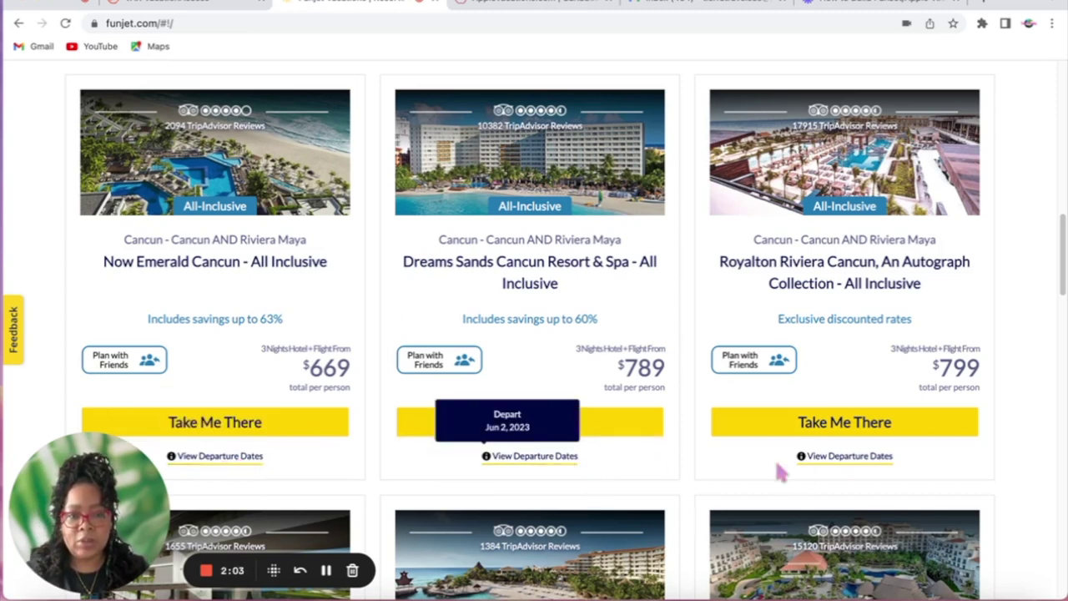
mouse_move(859, 472)
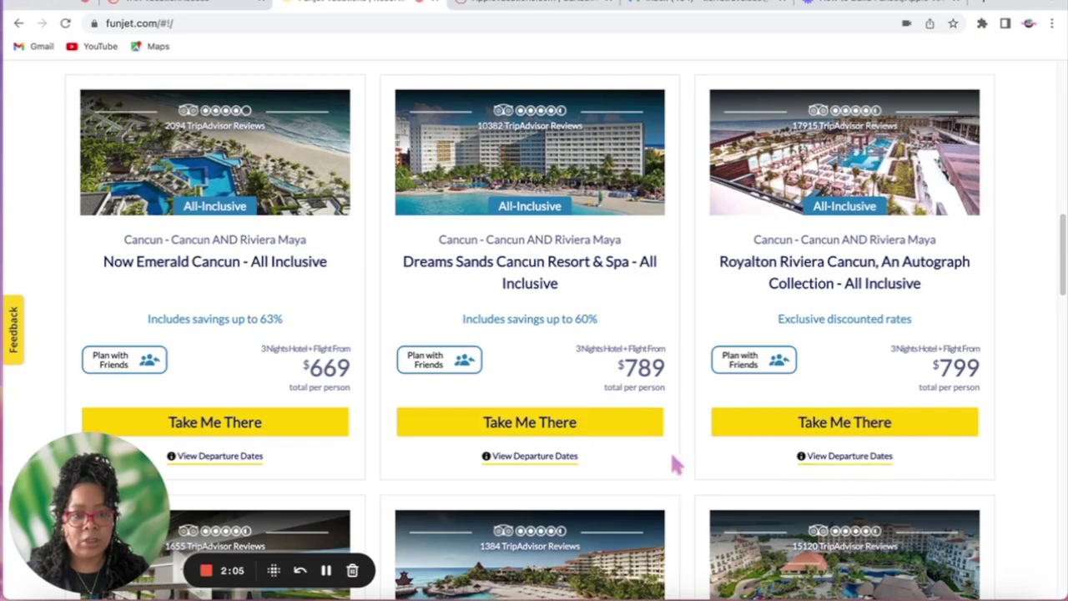
scroll(671, 459, down, 2)
scroll(676, 465, down, 2)
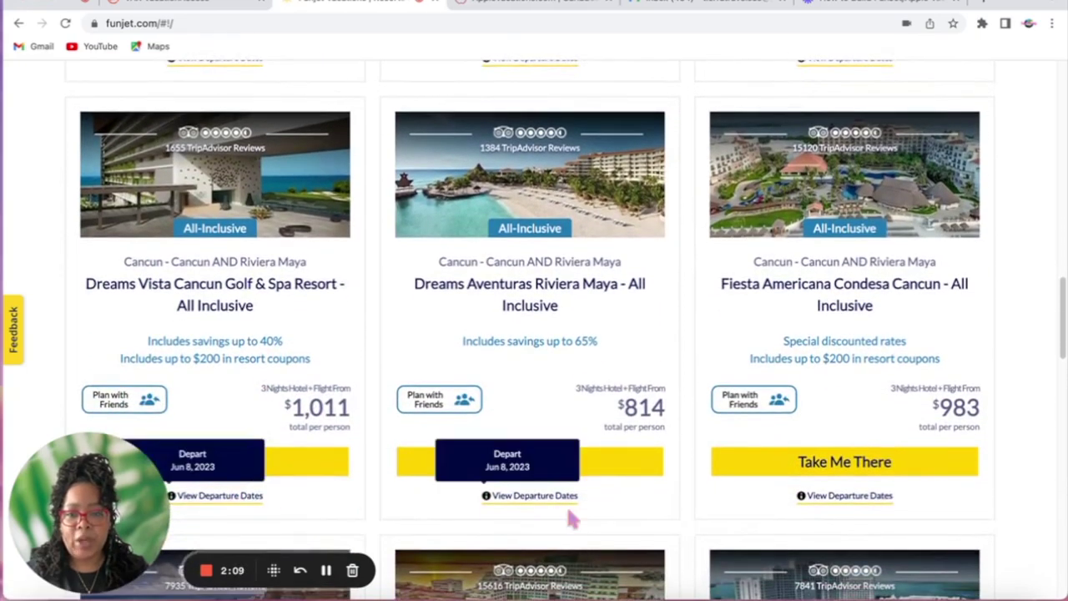
mouse_move(838, 509)
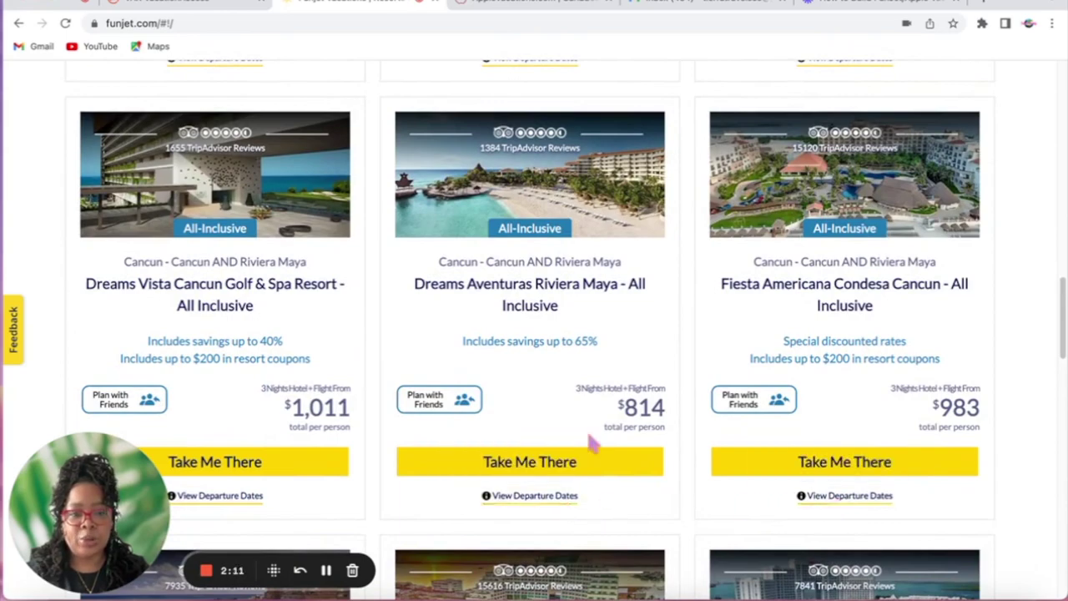
scroll(593, 440, down, 4)
scroll(317, 451, down, 1)
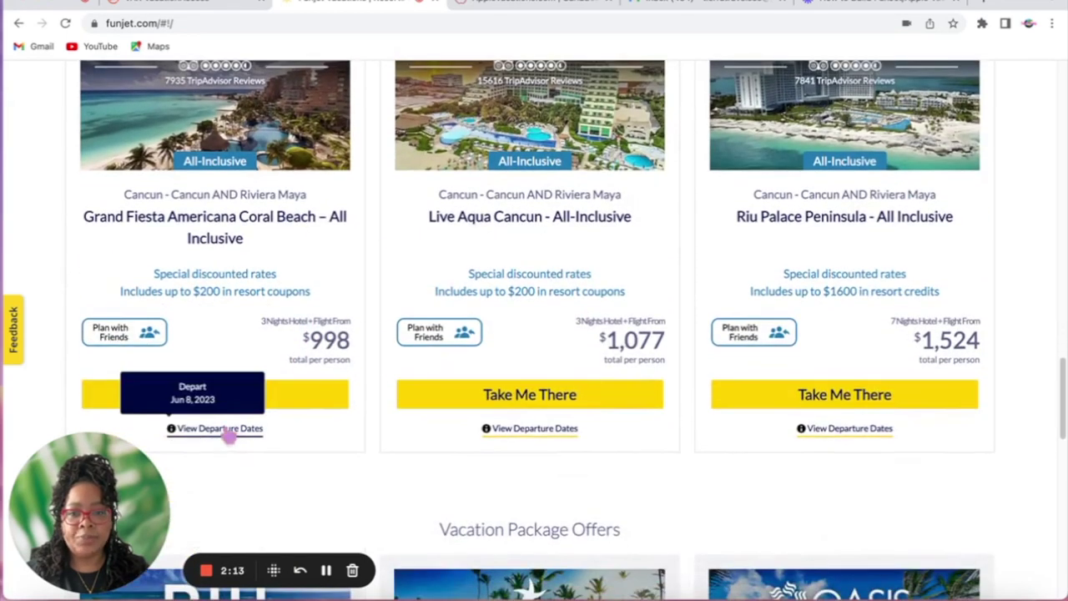
mouse_move(534, 436)
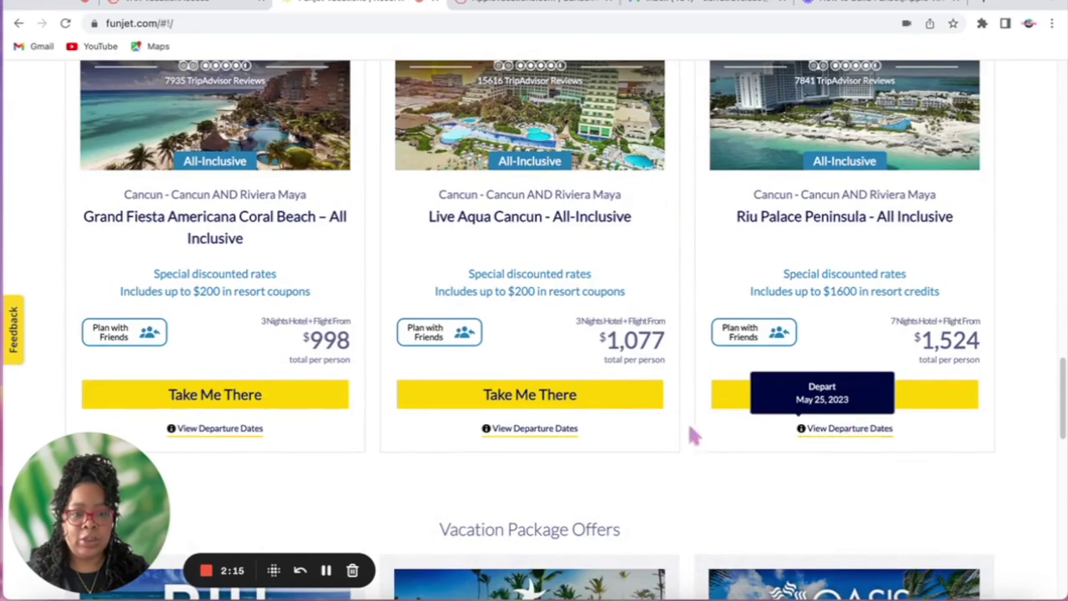
scroll(309, 455, down, 8)
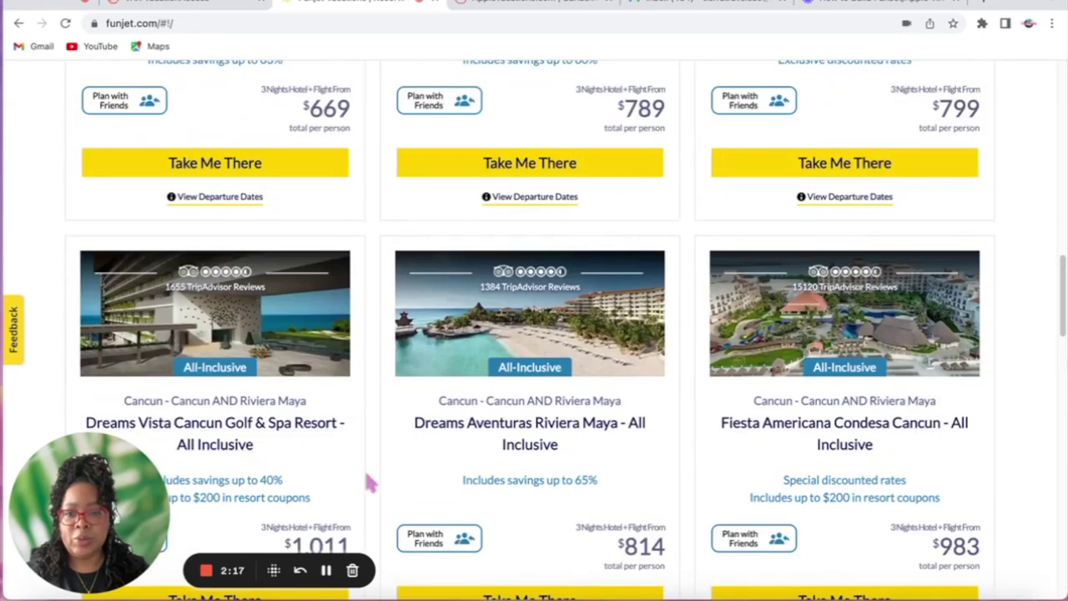
scroll(365, 471, up, 1)
scroll(369, 476, up, 1)
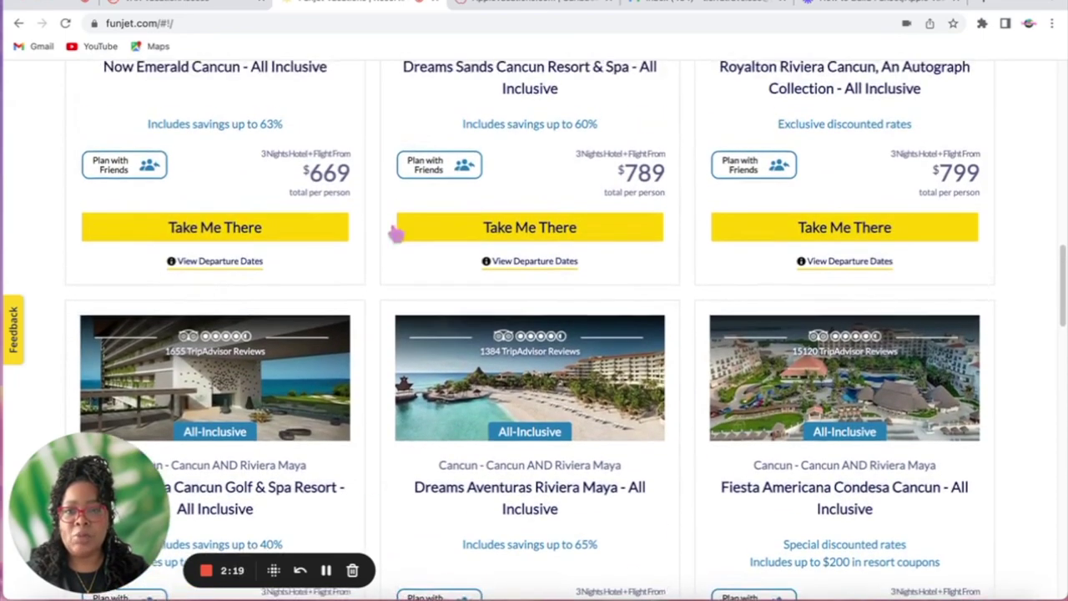
Open the Funjet Vacations supplier page in VacationAccess, then return to the Cancun resort listings
click(188, 6)
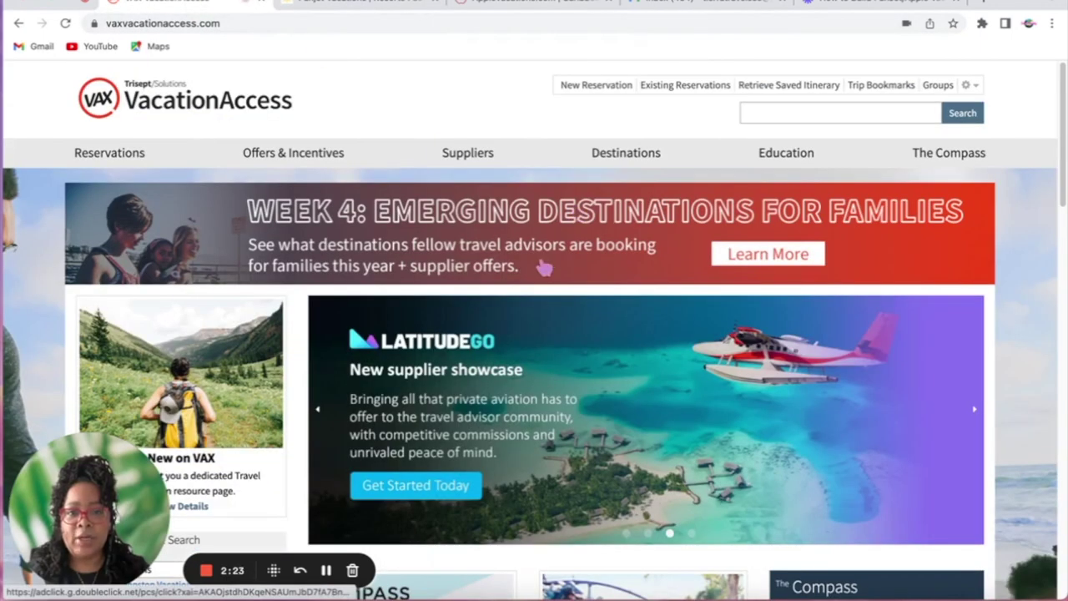
mouse_move(491, 158)
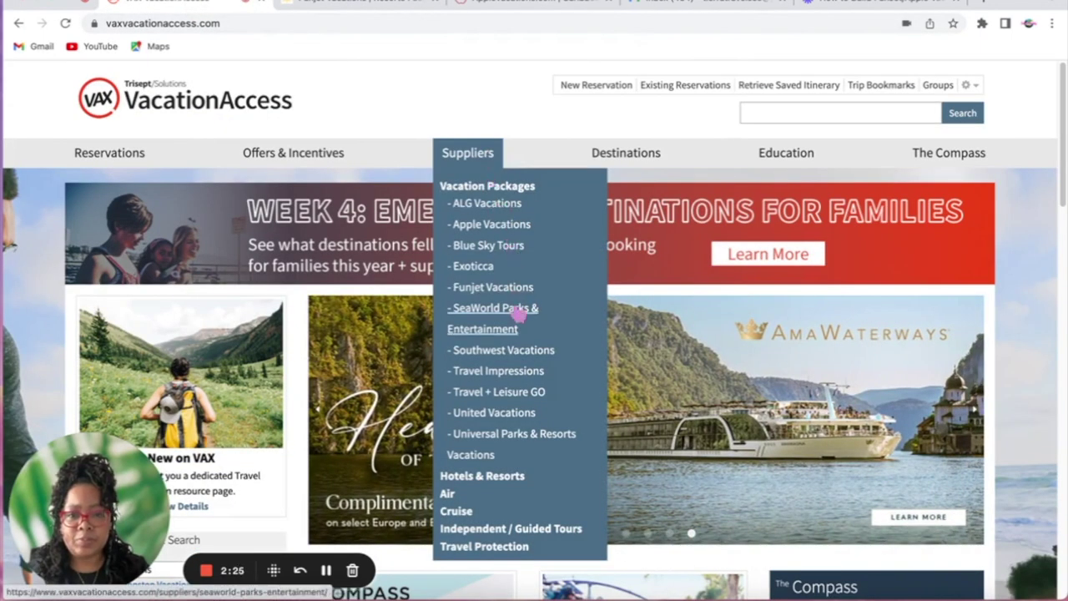
click(492, 288)
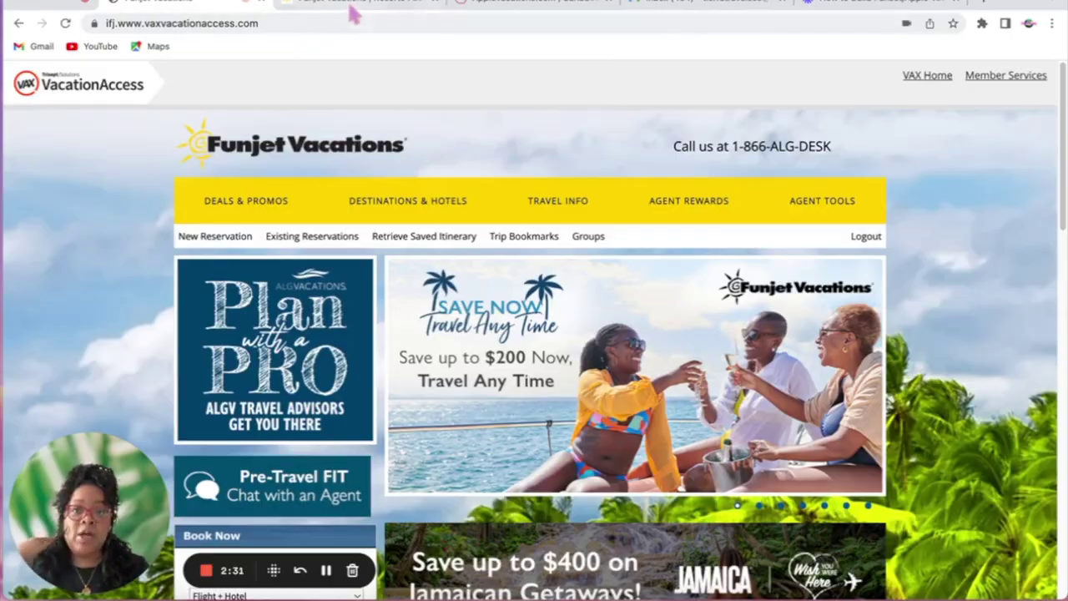
click(355, 9)
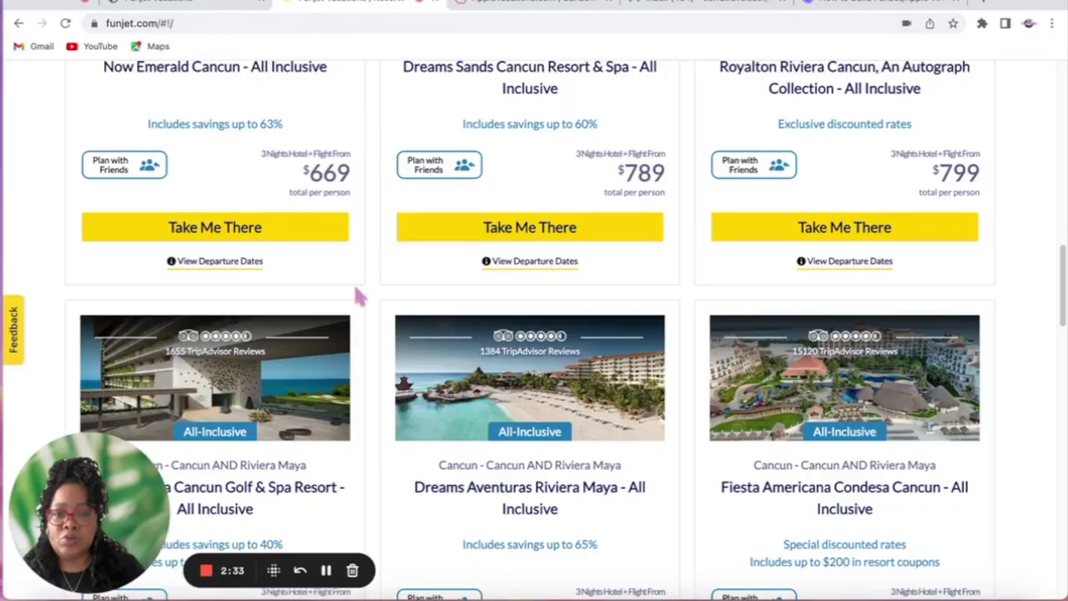
scroll(353, 281, up, 1)
scroll(355, 289, down, 2)
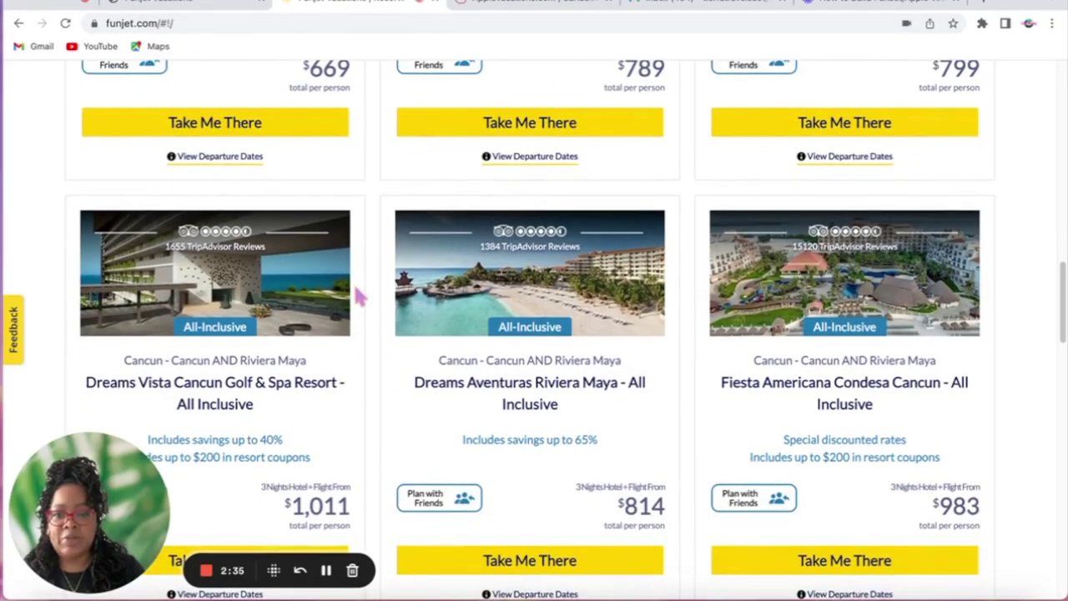
scroll(362, 289, down, 1)
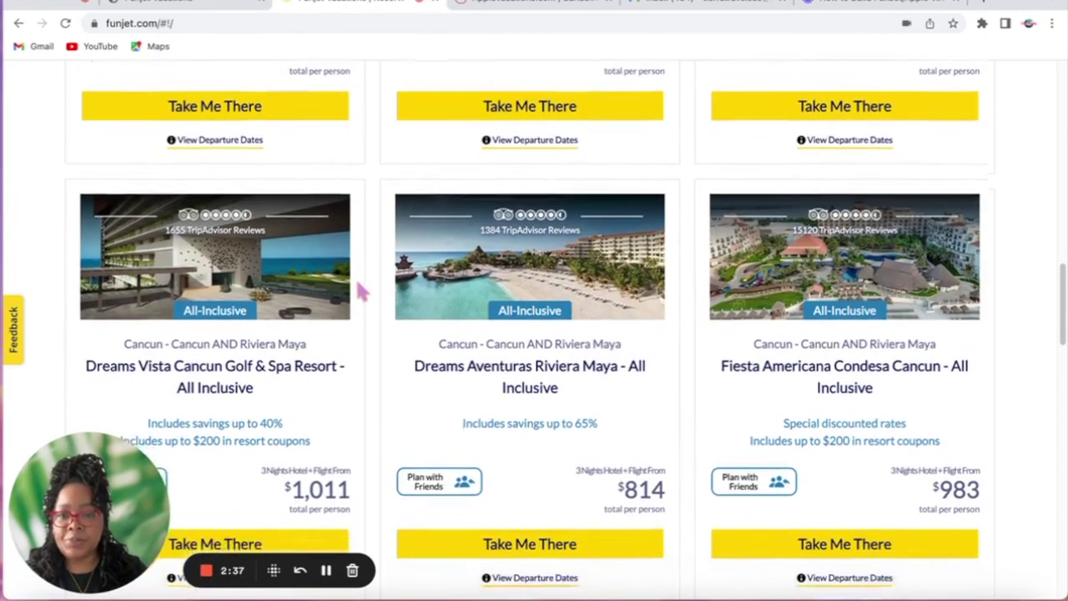
scroll(362, 289, down, 1)
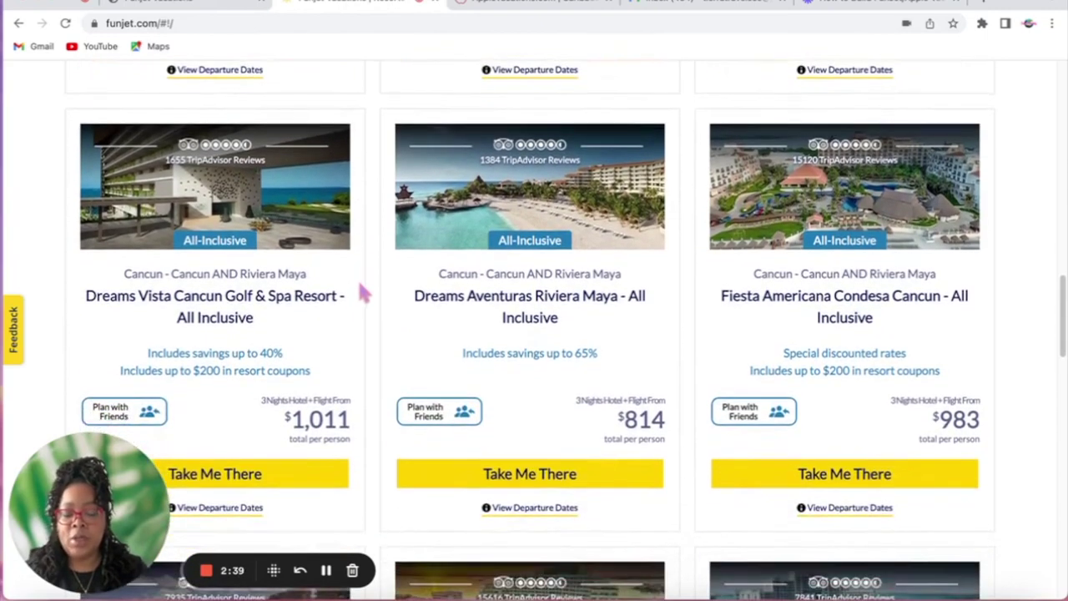
mouse_move(203, 524)
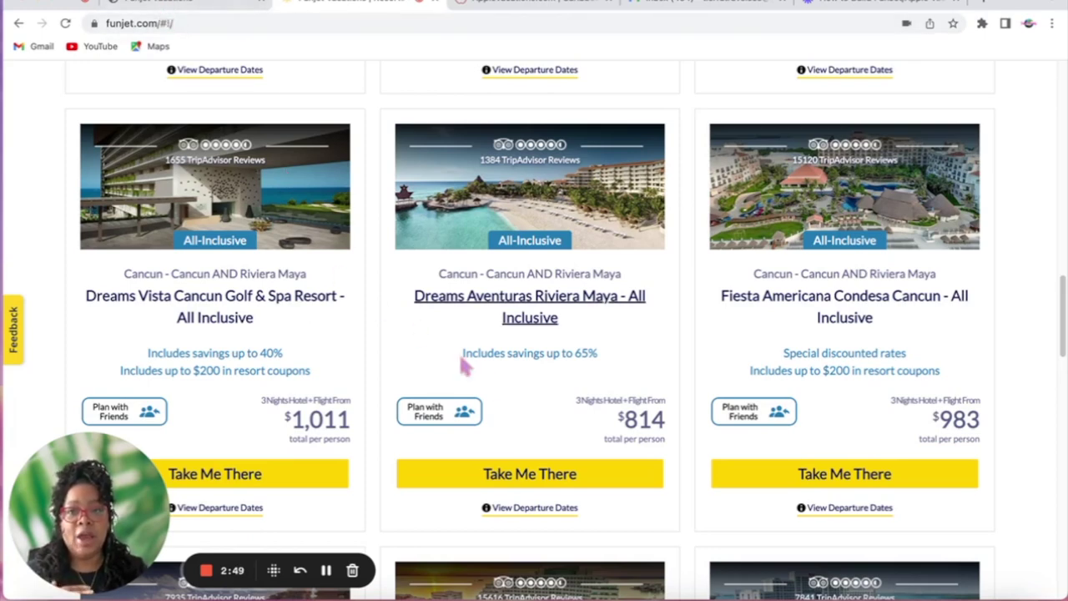
scroll(409, 426, down, 3)
scroll(407, 415, up, 3)
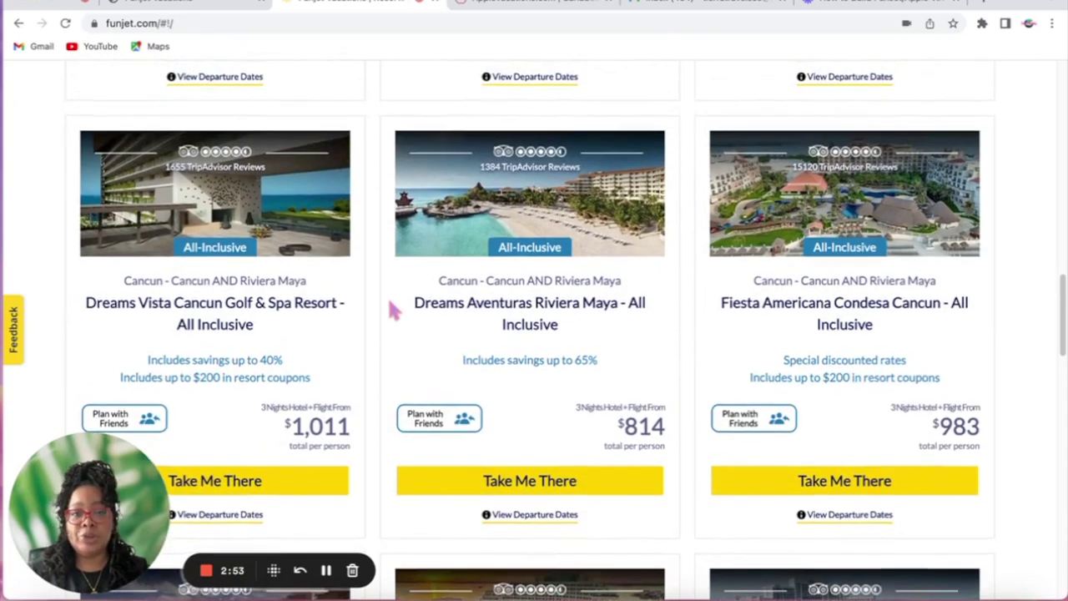
scroll(393, 276, up, 1)
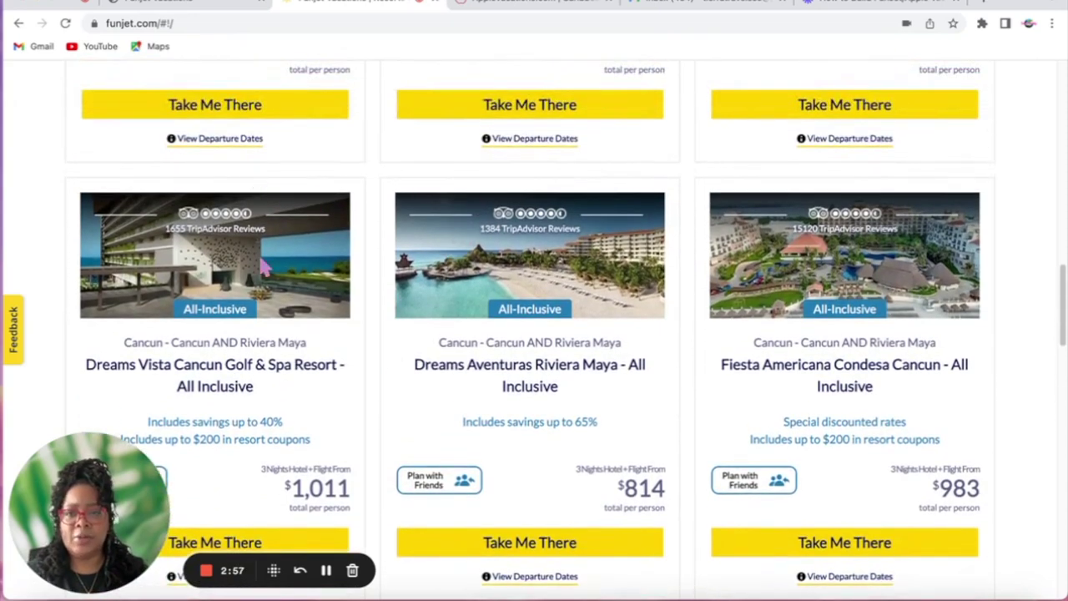
Set the package route from Houston - Intercontinental (IAH) to Cancun AND Riviera Maya
click(167, 4)
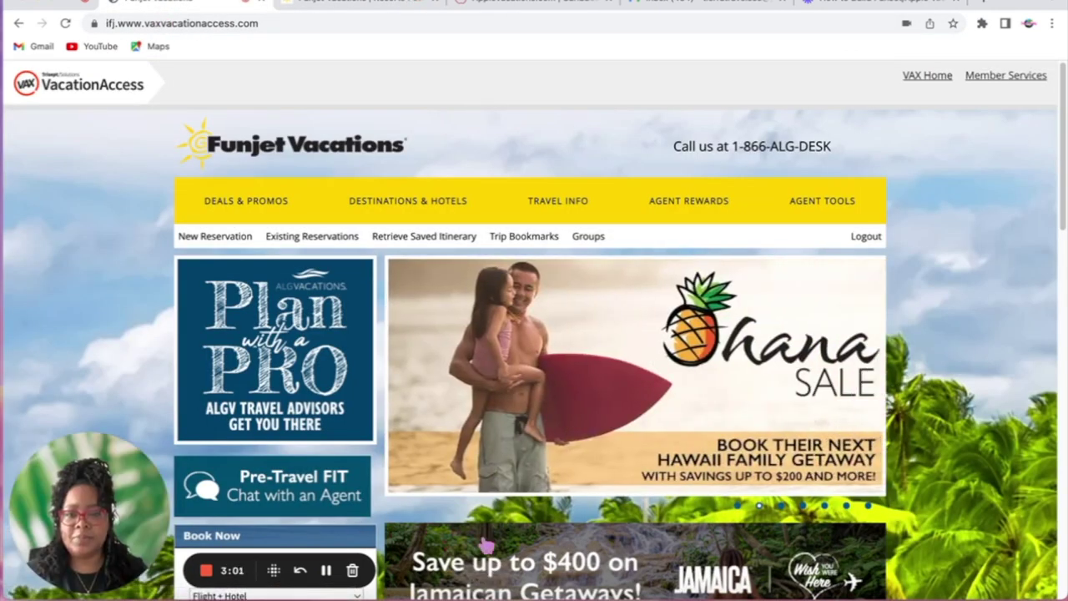
scroll(486, 544, down, 1)
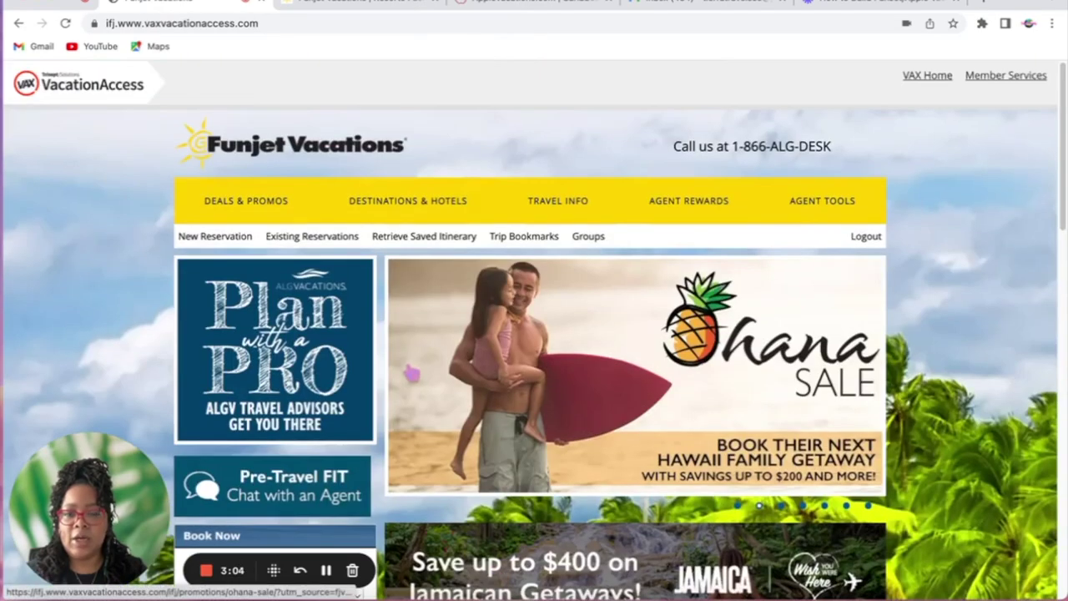
scroll(411, 375, down, 8)
scroll(410, 376, up, 2)
scroll(410, 376, up, 2)
click(284, 219)
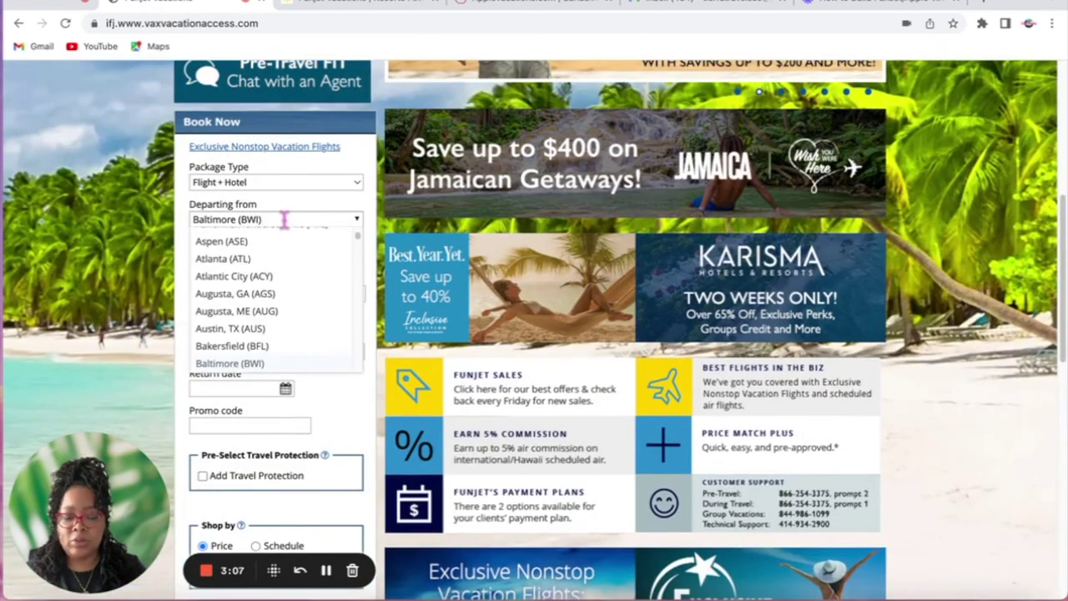
text(hous)
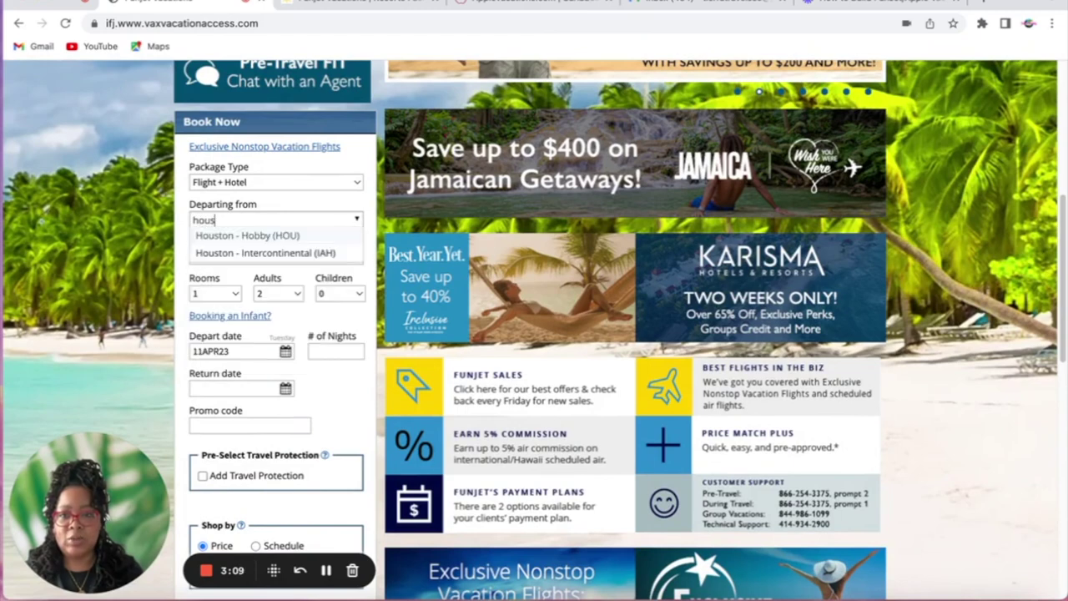
click(267, 252)
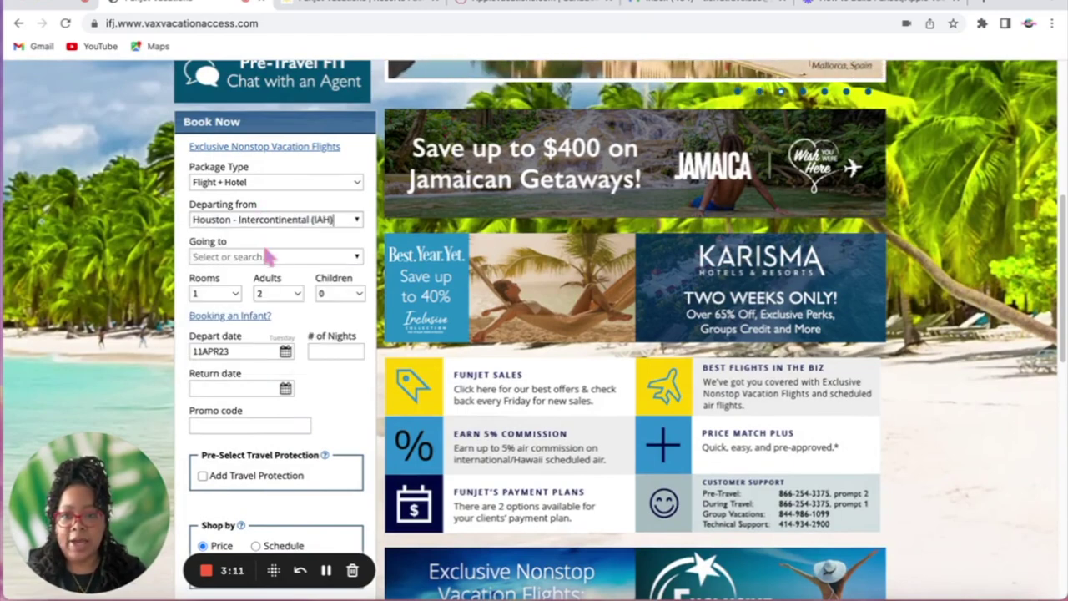
click(262, 255)
text(can)
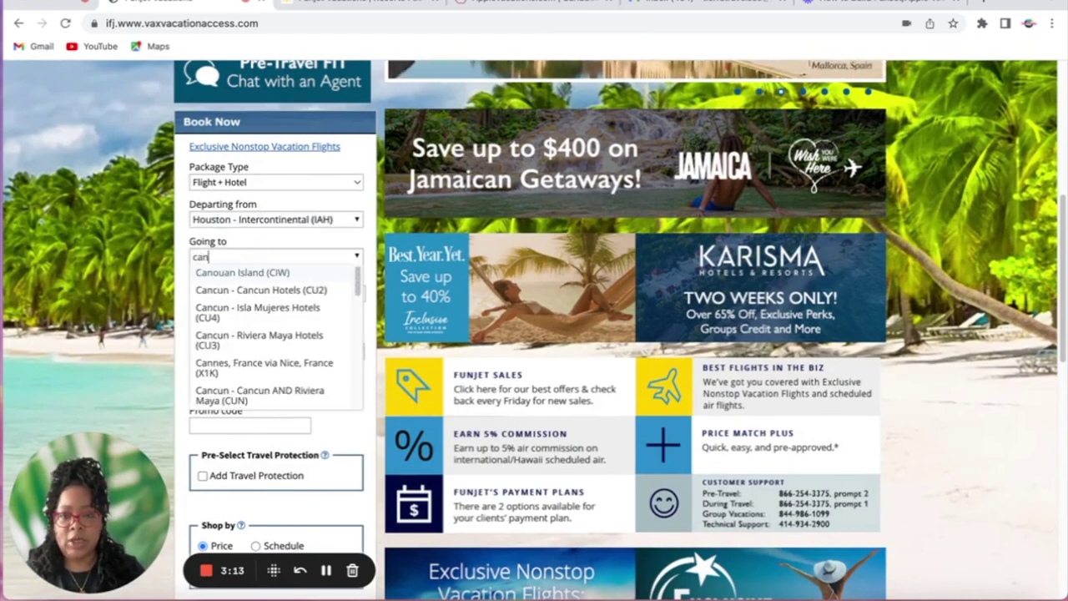
click(323, 399)
Depart June 8, 2023 for 3 nights, returning 11JUN23, and run the search
click(286, 354)
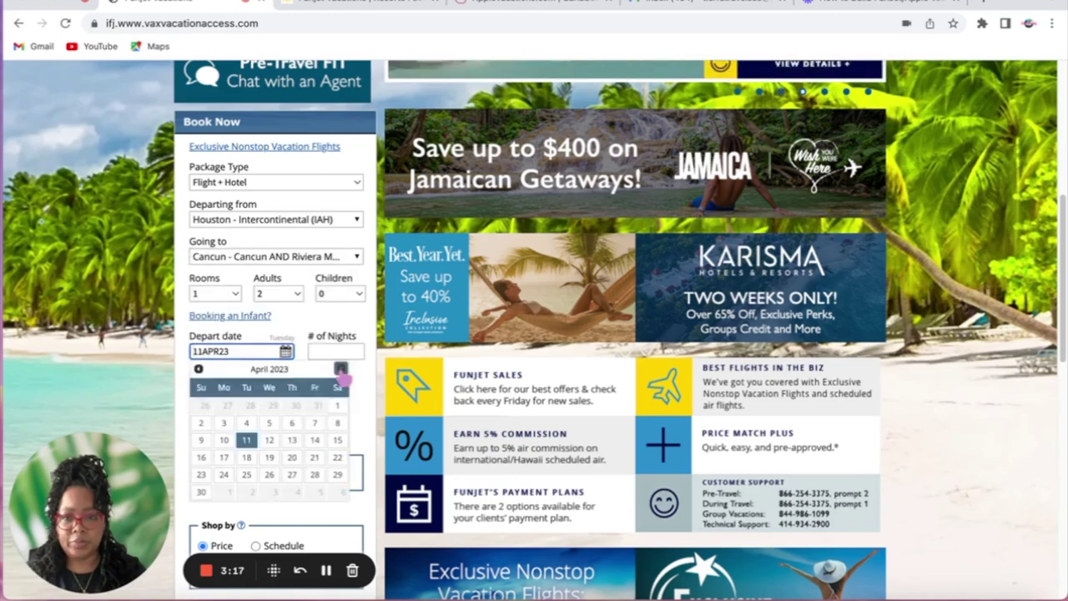
click(339, 368)
click(339, 368)
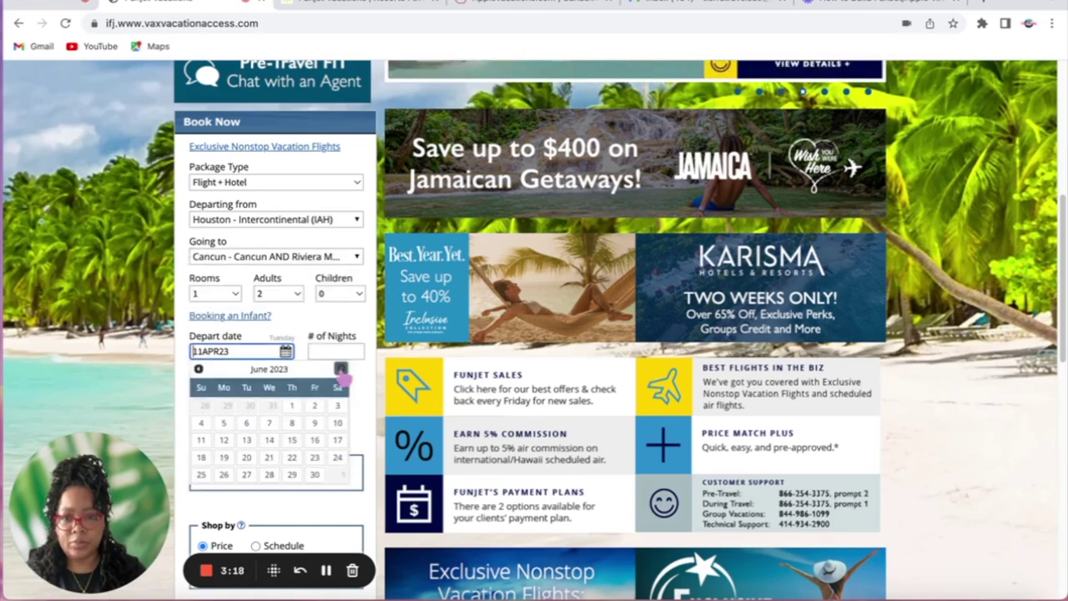
click(291, 423)
click(334, 351)
text(3)
click(326, 405)
scroll(346, 385, down, 3)
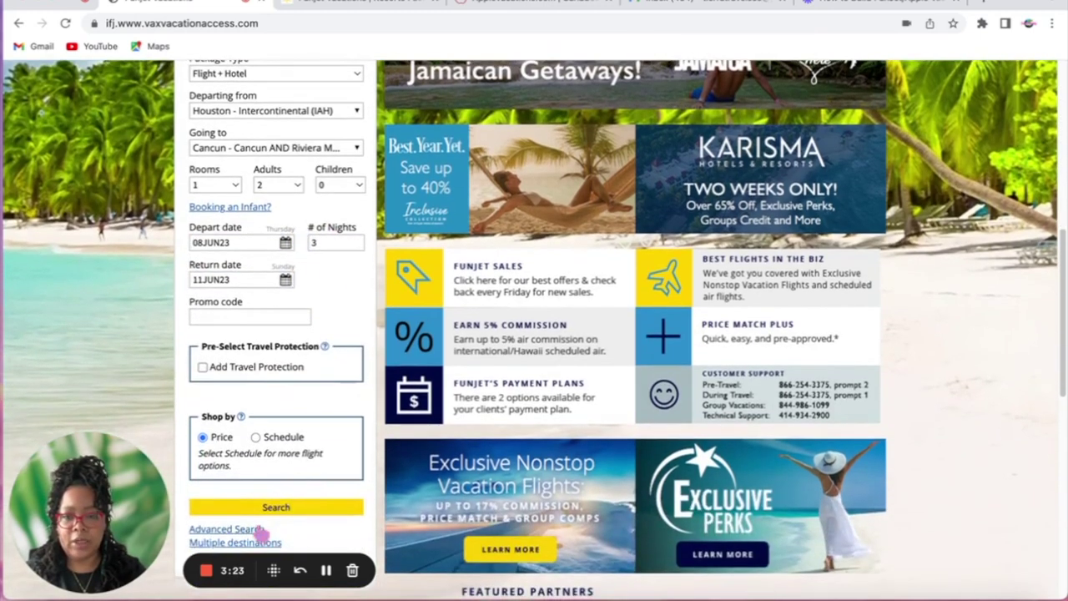
click(275, 509)
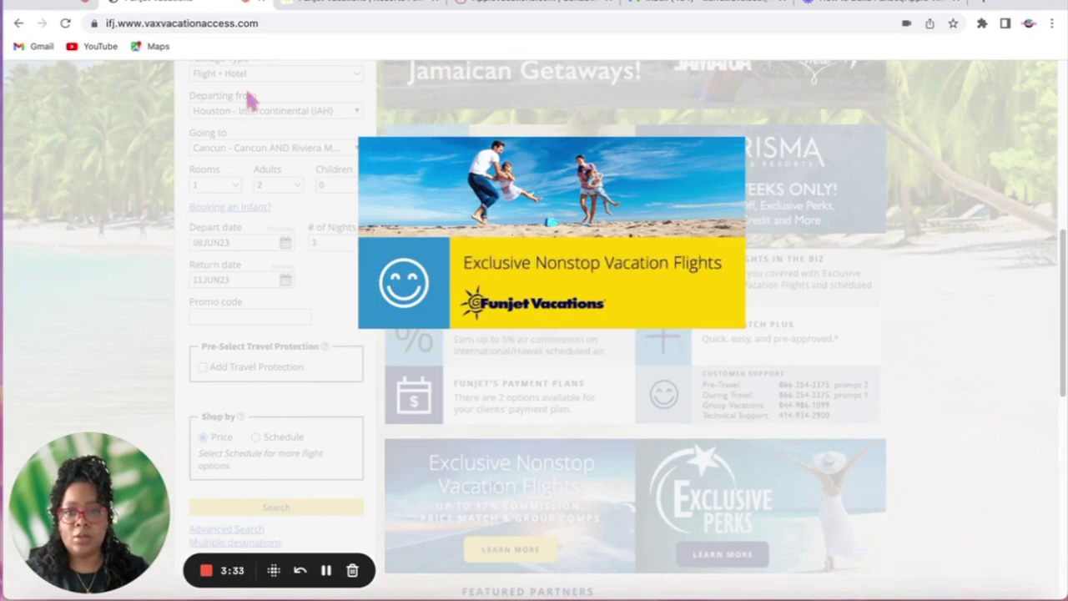
On the funjet.com tab, go to Last Minute Deals from the DEALS menu
click(399, 7)
scroll(442, 150, down, 2)
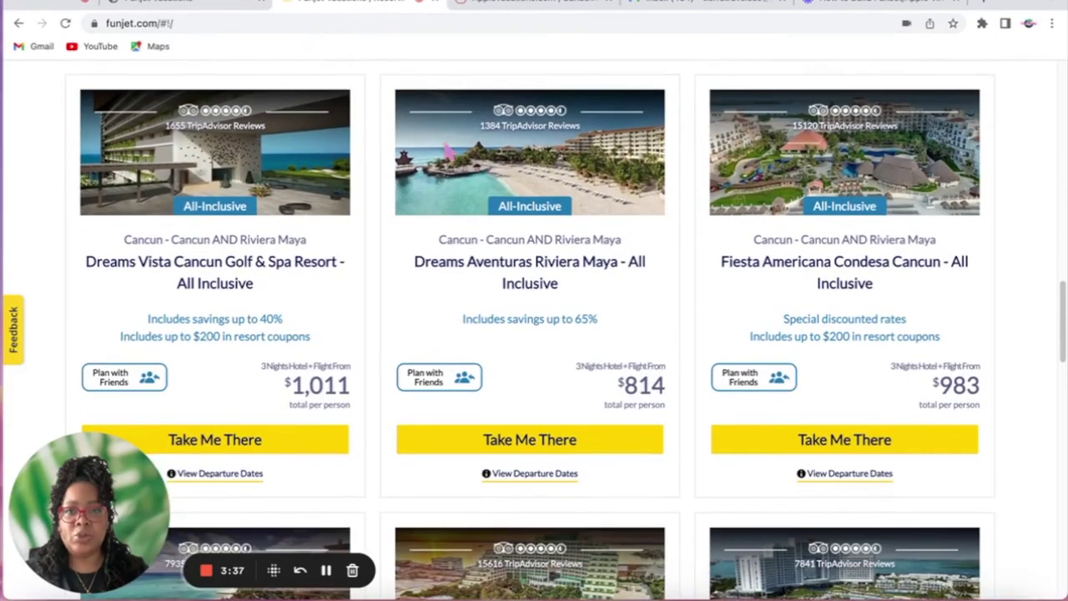
scroll(446, 150, down, 15)
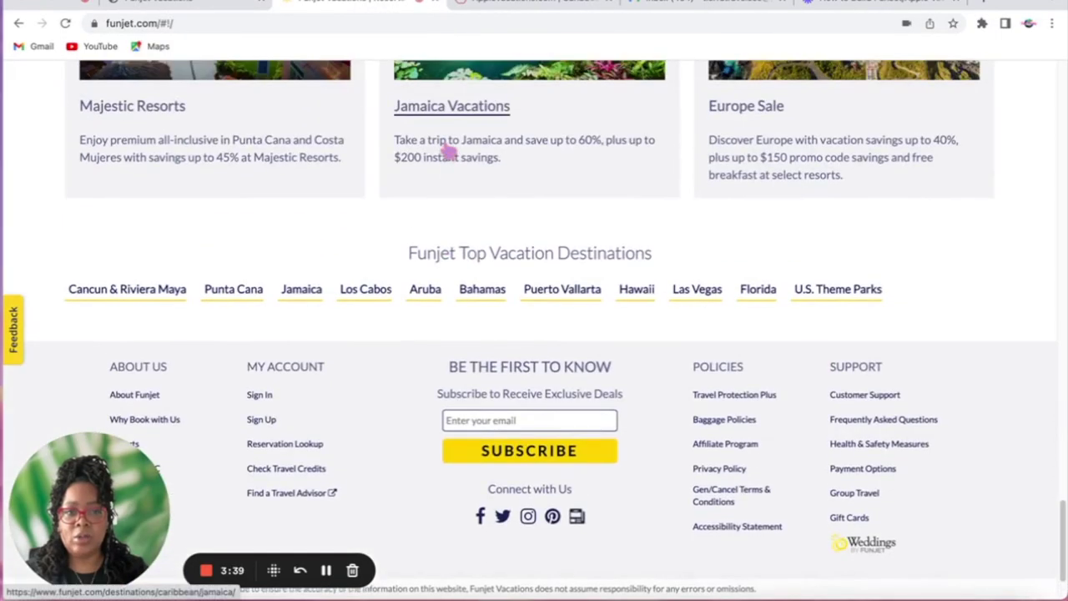
scroll(146, 309, up, 10)
scroll(215, 393, down, 9)
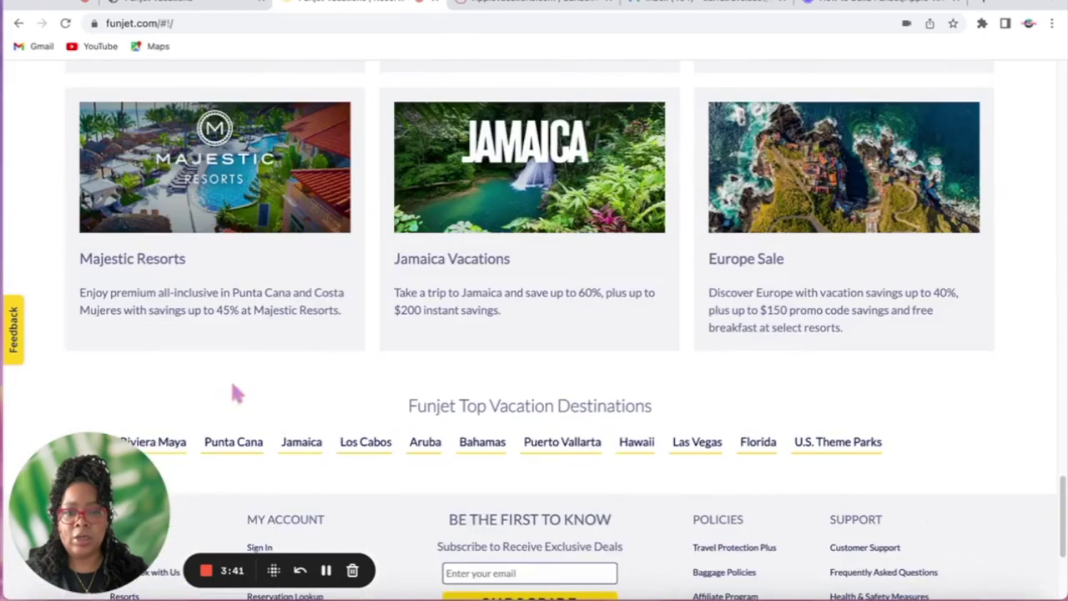
scroll(238, 385, up, 20)
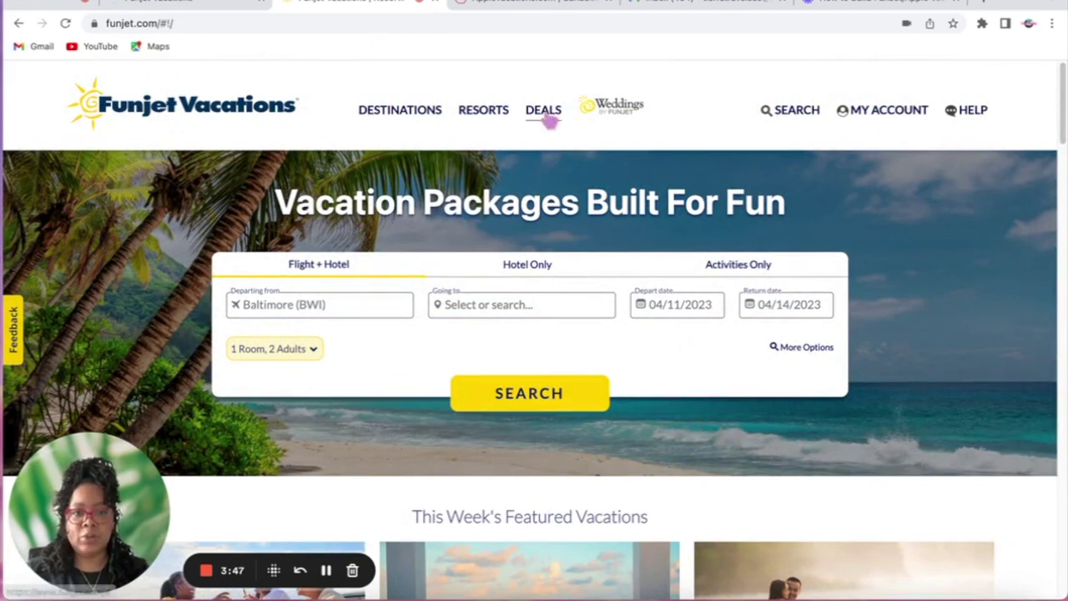
click(548, 117)
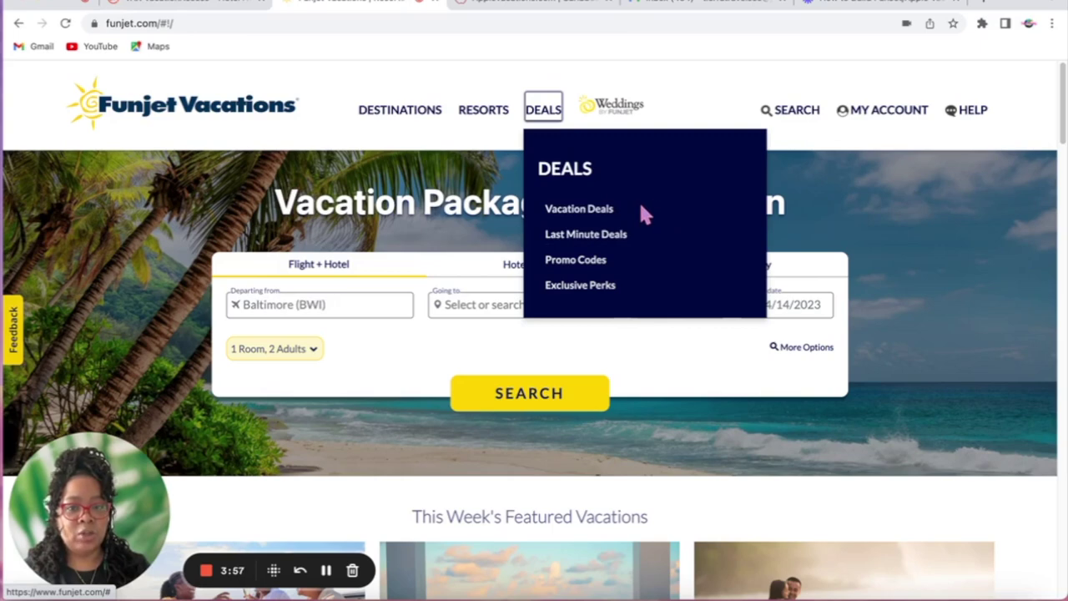
click(621, 248)
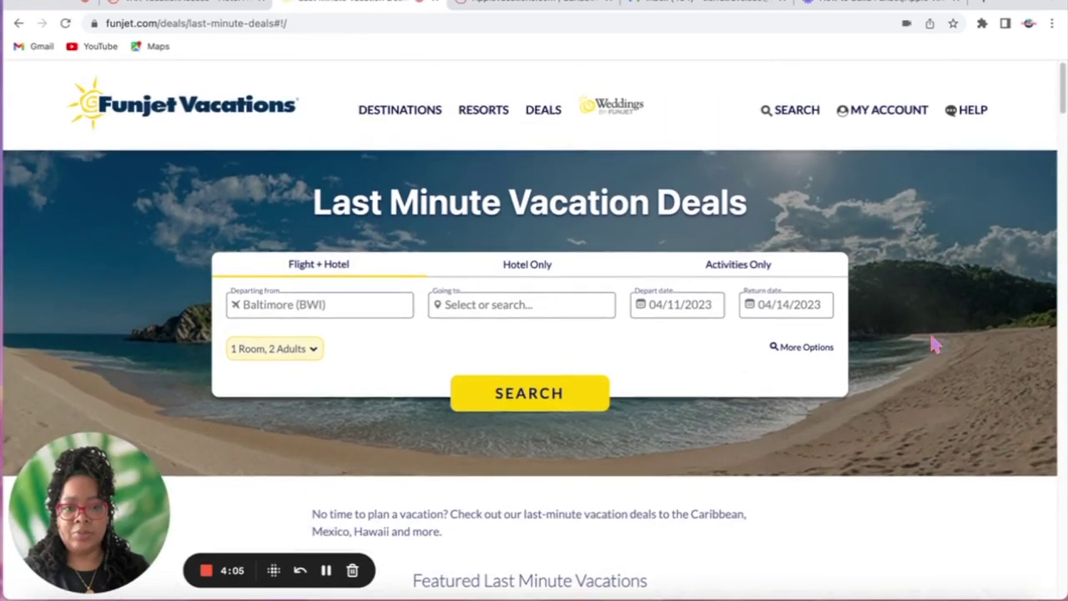
Show last-minute deals departing from Atlanta
scroll(935, 342, down, 5)
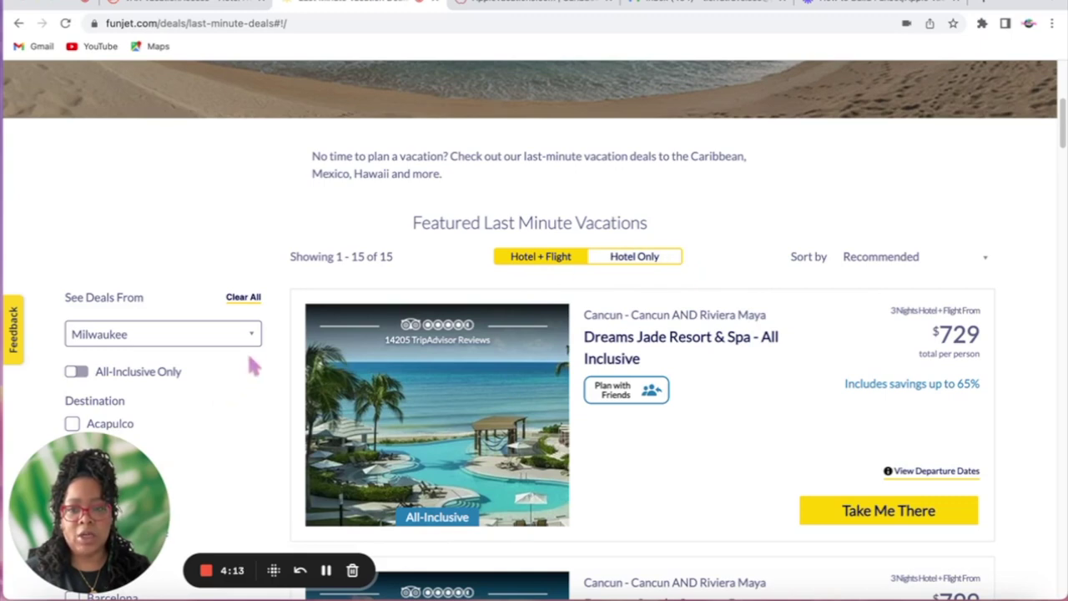
scroll(254, 365, down, 1)
click(228, 337)
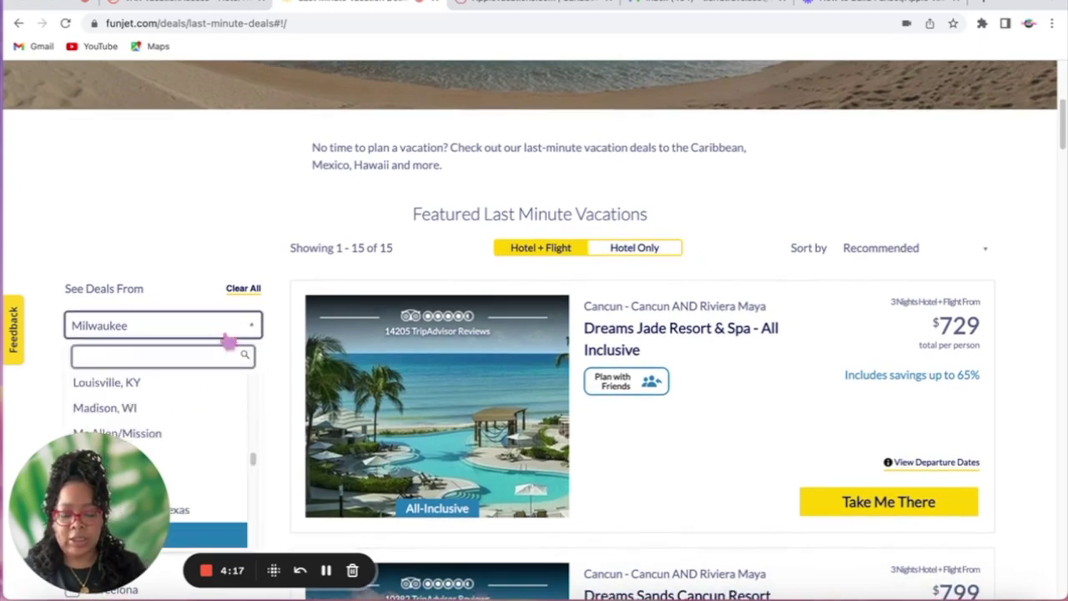
text(at)
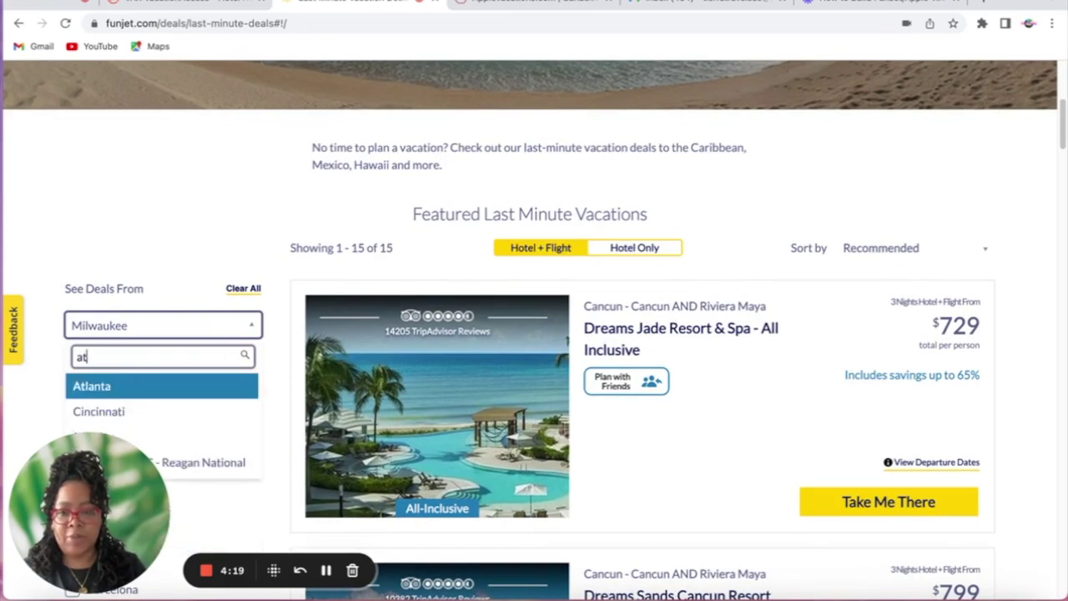
click(192, 390)
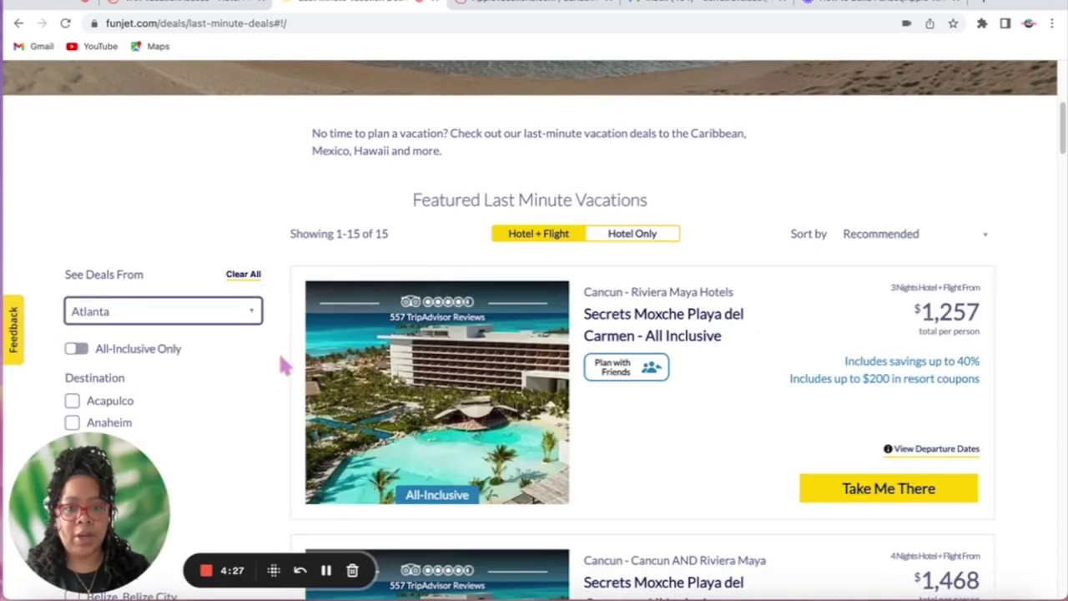
Keep the sort on Recommended and scroll past Riu Palace Bavaro to Riu Jalisco
scroll(276, 359, down, 1)
scroll(279, 375, down, 10)
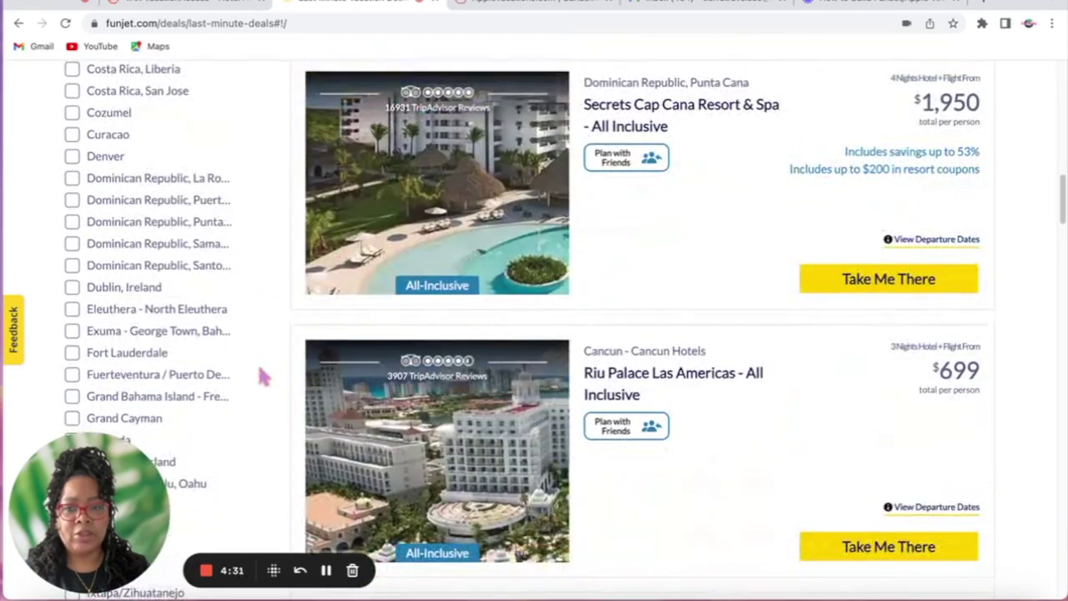
scroll(317, 363, down, 5)
scroll(365, 355, up, 20)
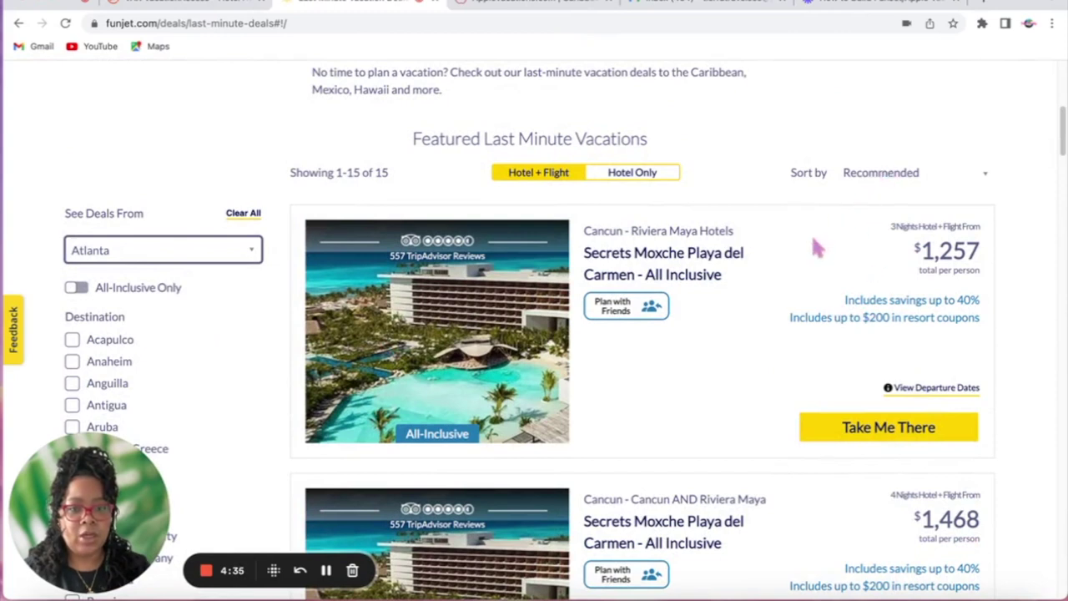
click(878, 179)
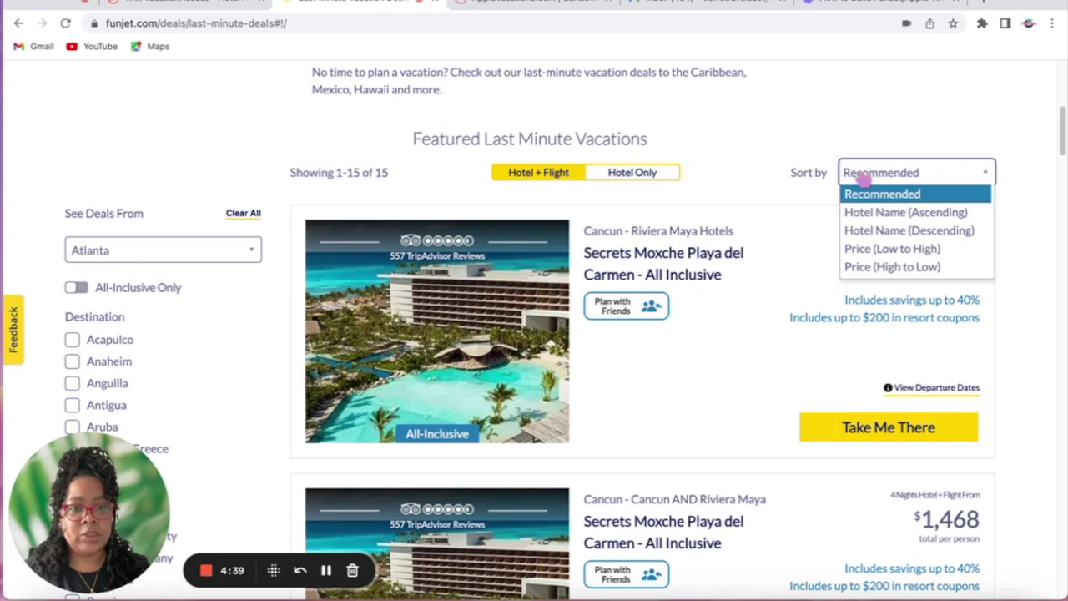
click(787, 187)
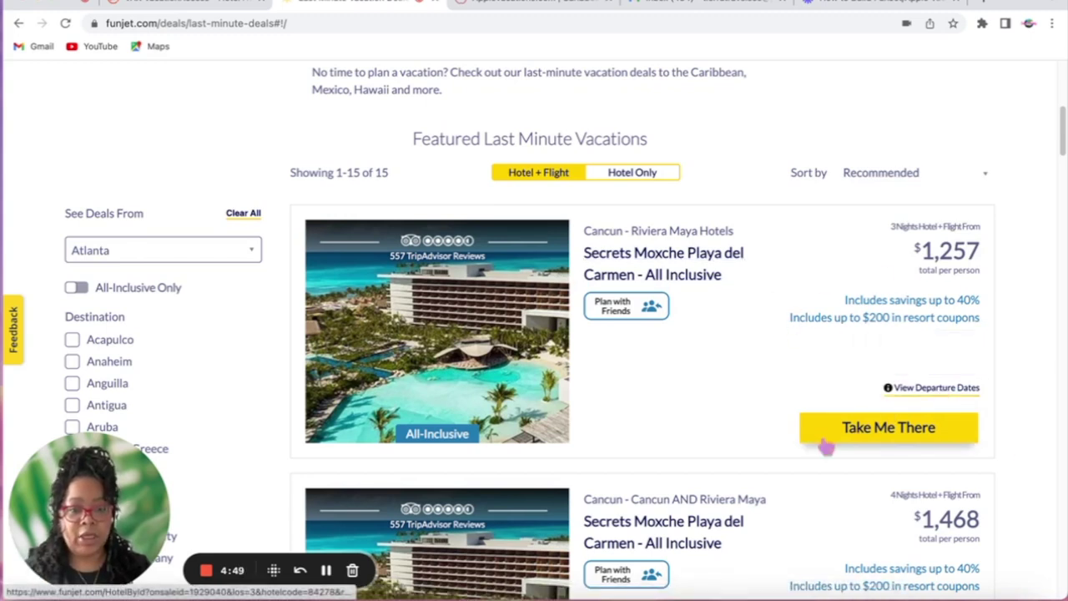
scroll(822, 447, down, 1)
scroll(818, 446, up, 1)
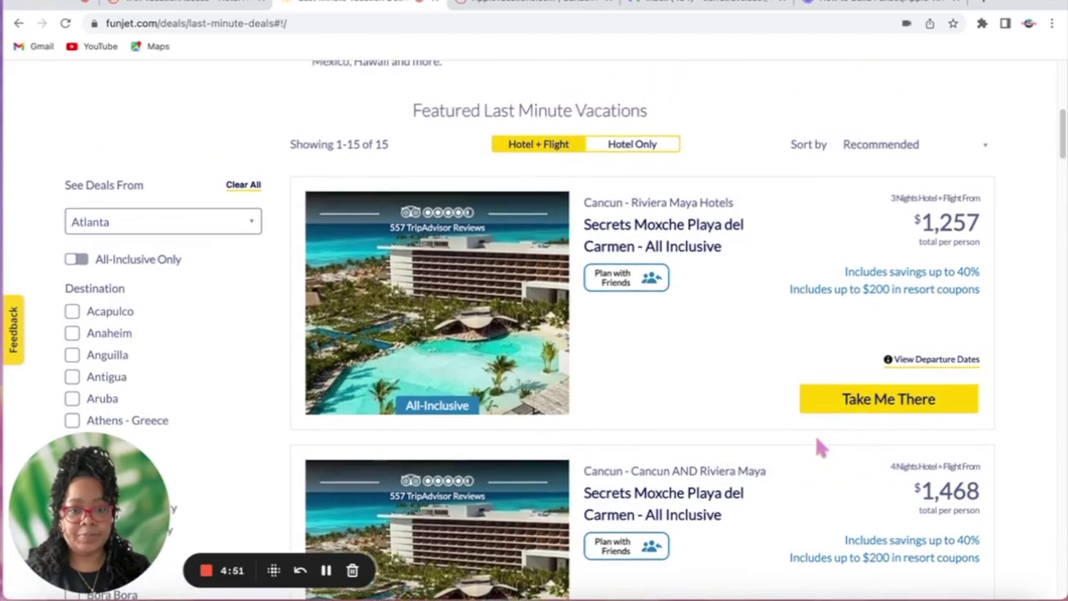
scroll(818, 447, down, 15)
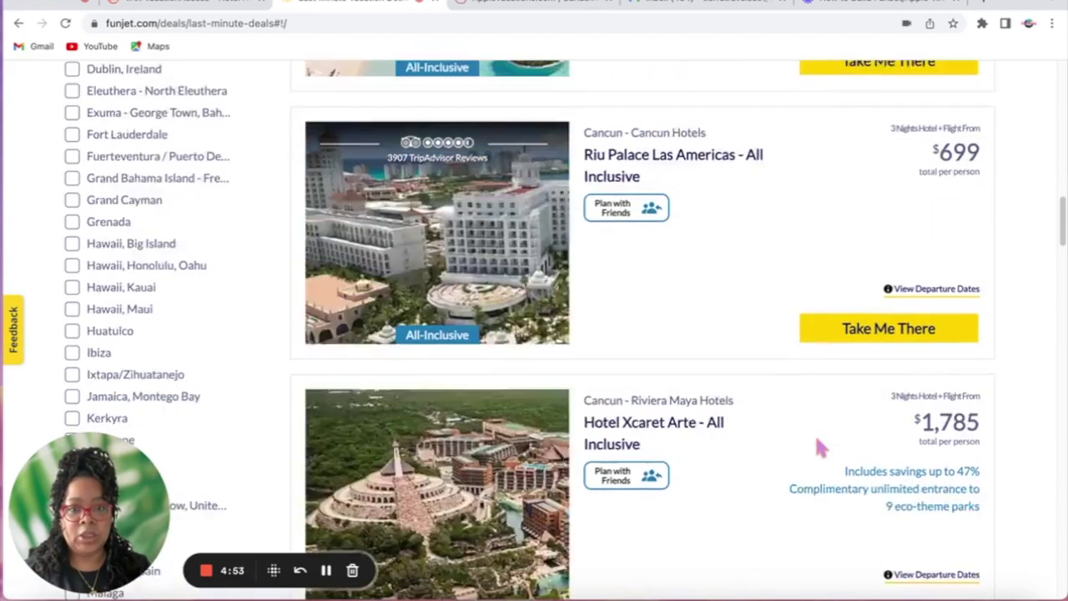
scroll(649, 432, down, 2)
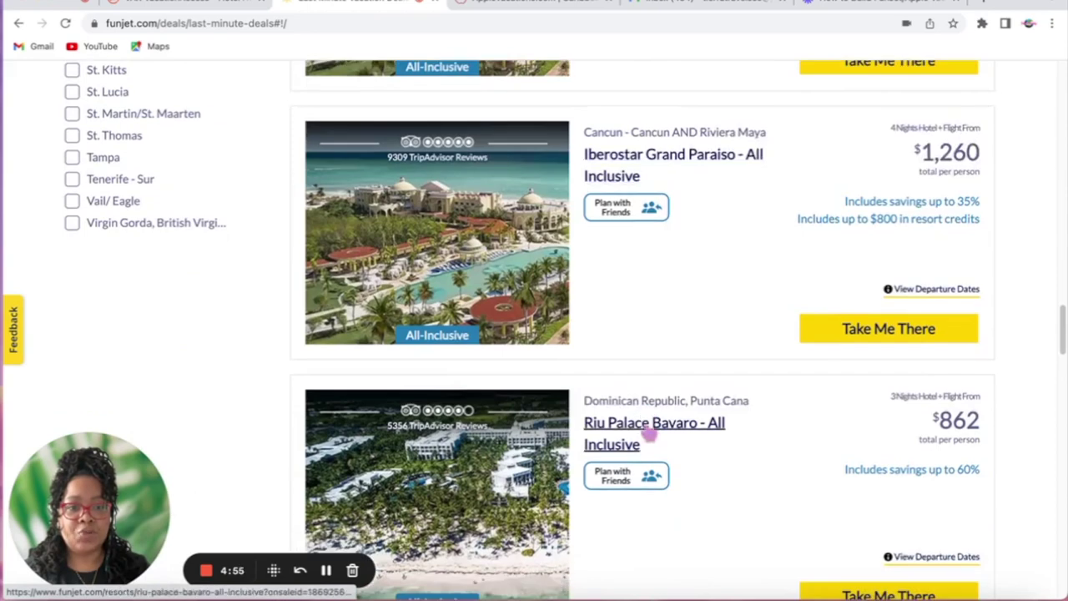
scroll(734, 443, down, 3)
scroll(748, 451, down, 2)
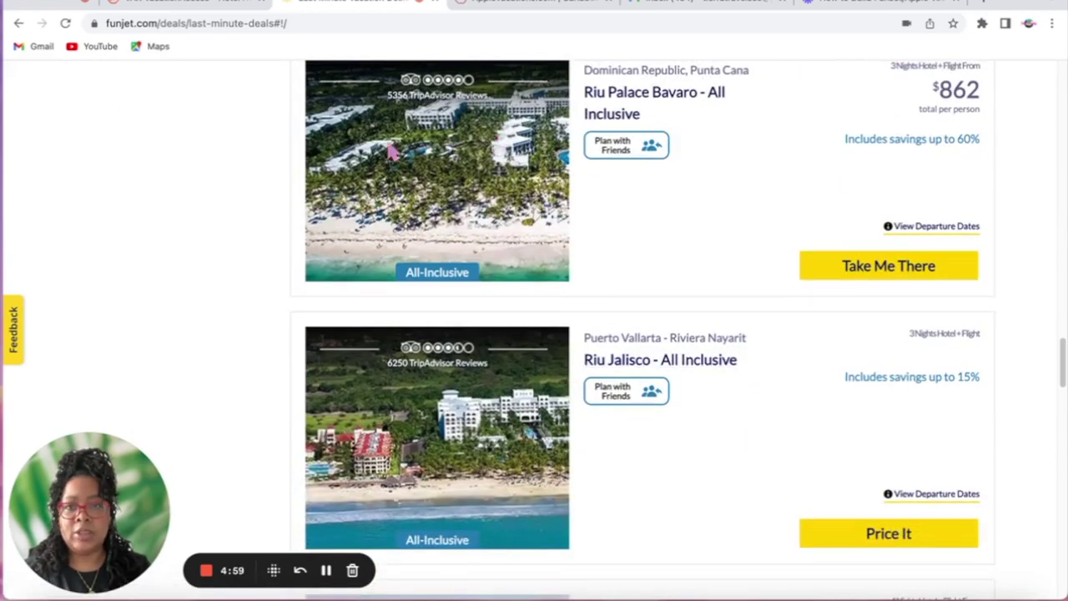
Back on the VAX itinerary, review the Sun Country flights and scroll to the Hotels results
click(213, 8)
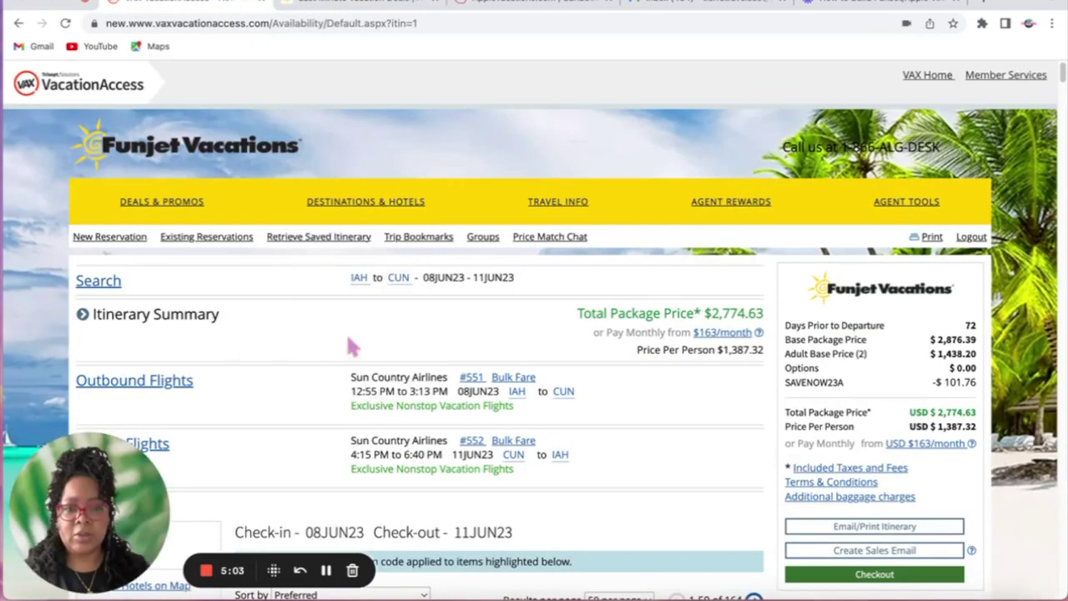
scroll(346, 333, down, 1)
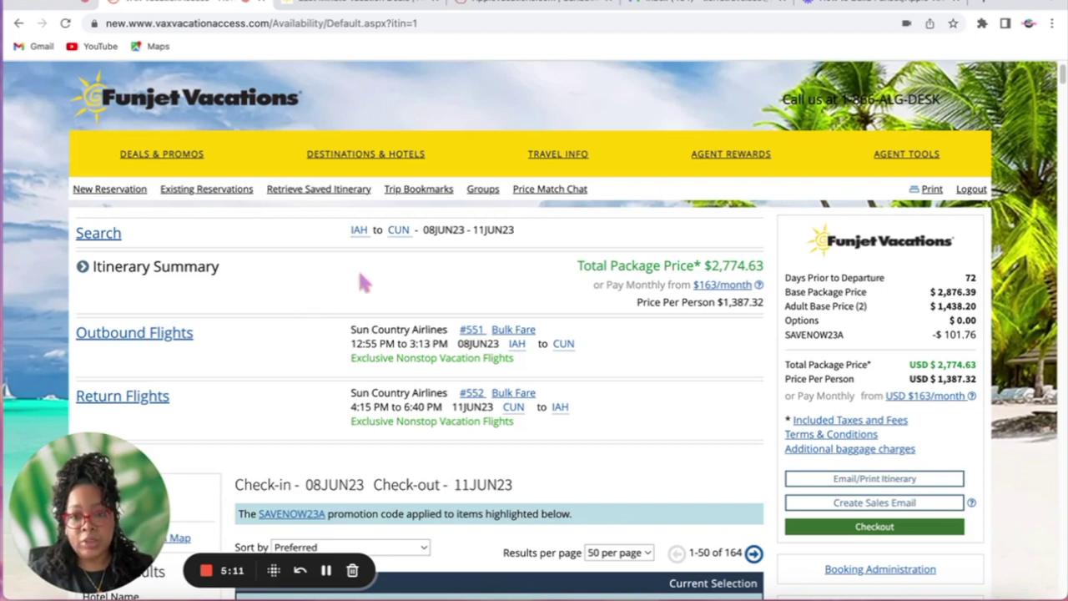
triple_click(414, 424)
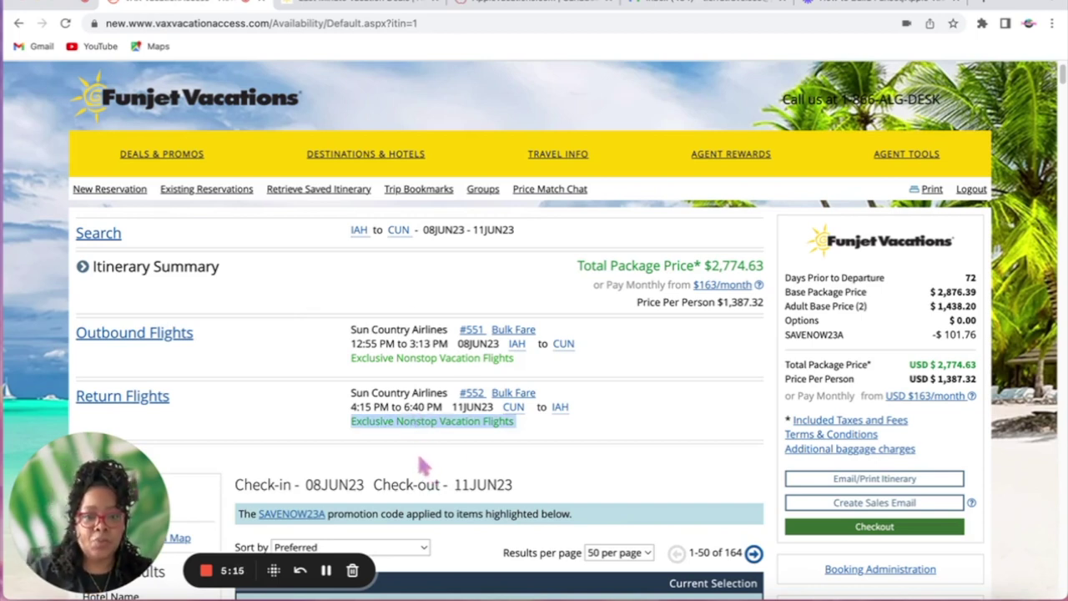
click(413, 441)
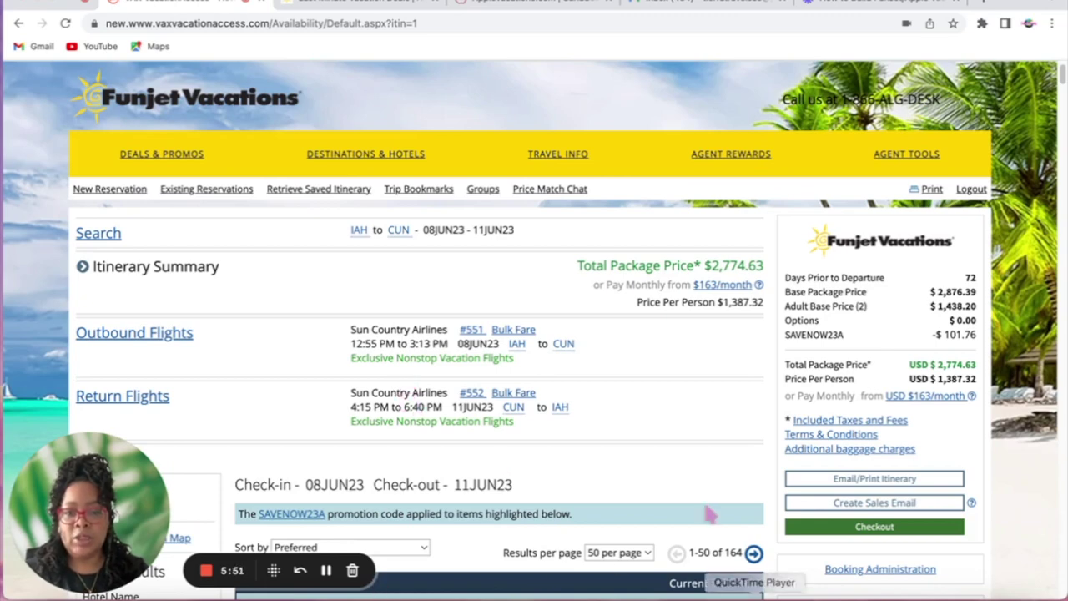
scroll(689, 460, down, 4)
scroll(690, 465, down, 3)
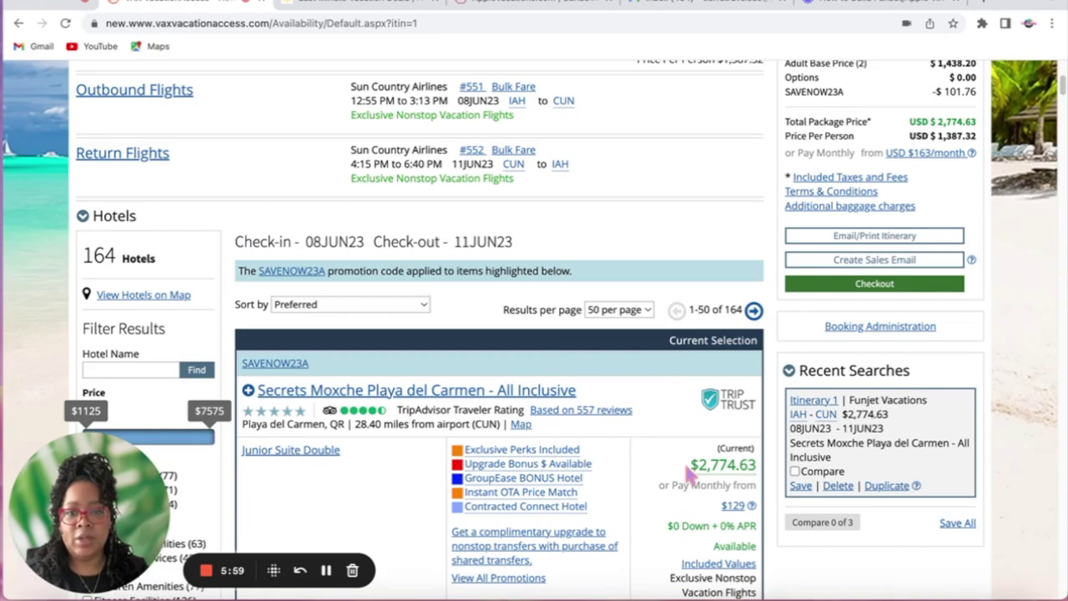
Filter hotels to 5- and 4-star, All Inclusive, Beach and Active/Adventure, leaving Adults Only off
scroll(620, 489, down, 1)
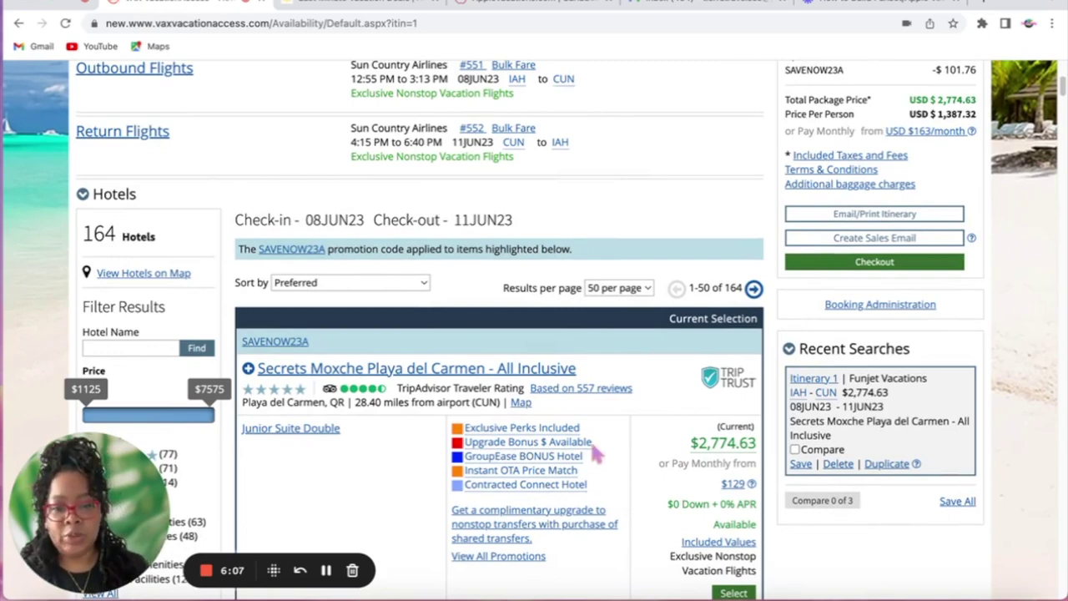
scroll(596, 450, down, 3)
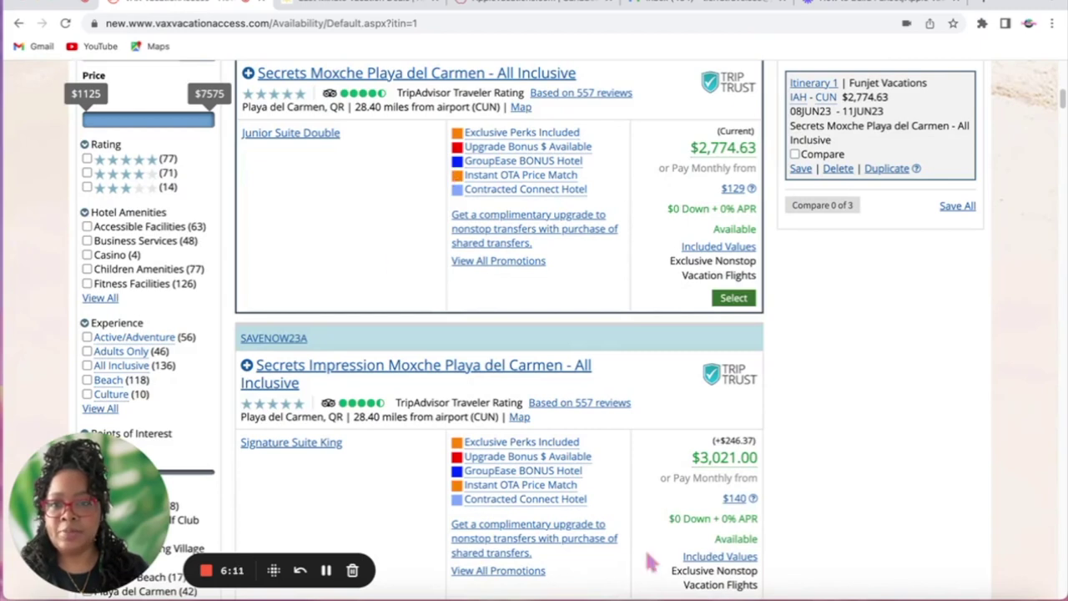
click(87, 158)
click(86, 173)
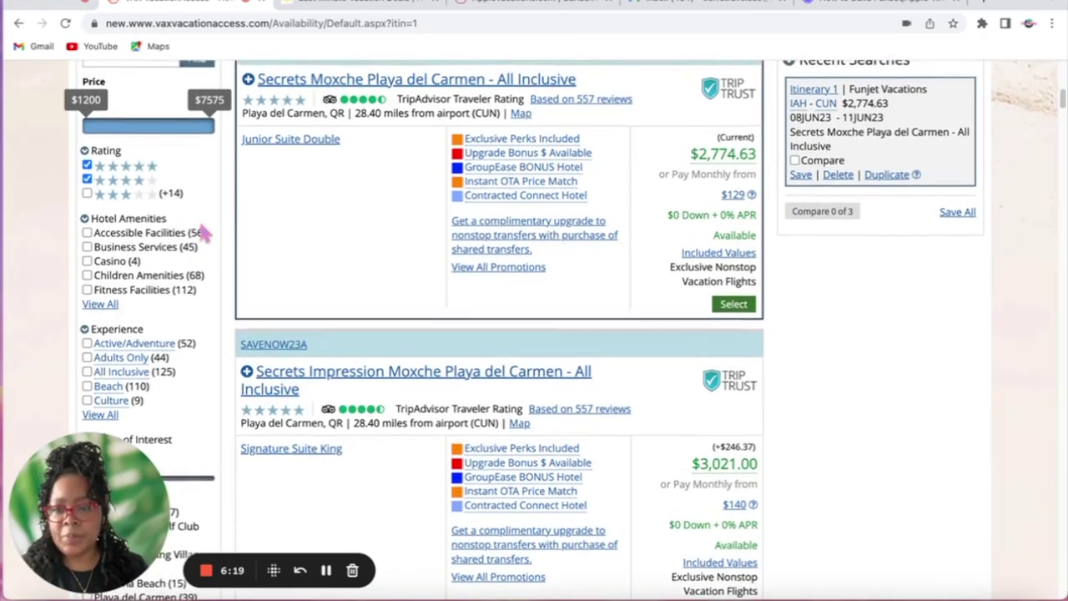
click(86, 374)
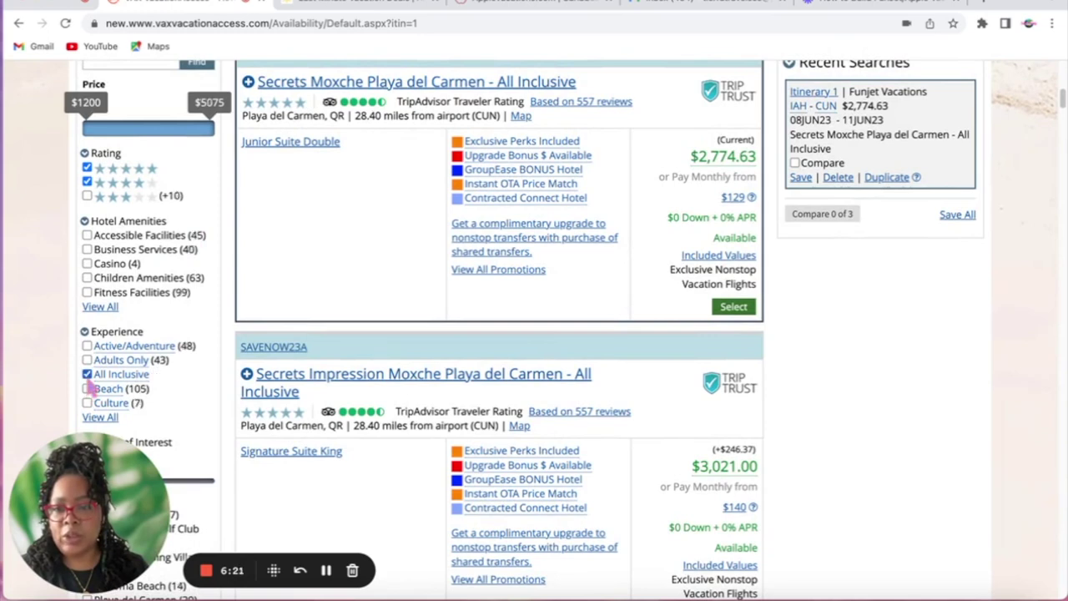
click(87, 360)
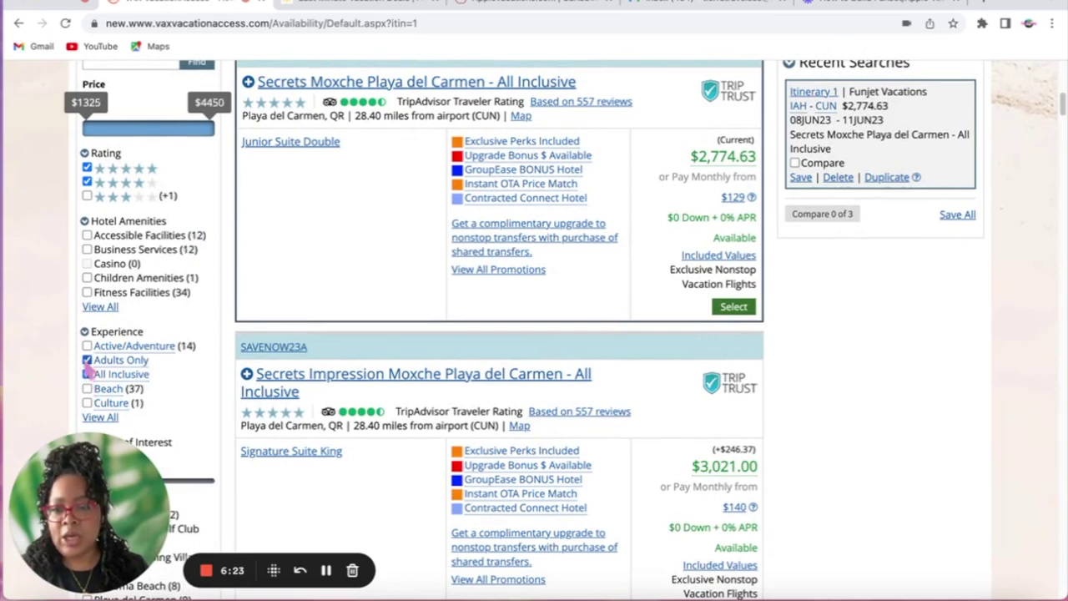
click(87, 361)
click(87, 388)
scroll(233, 315, down, 1)
scroll(234, 315, down, 1)
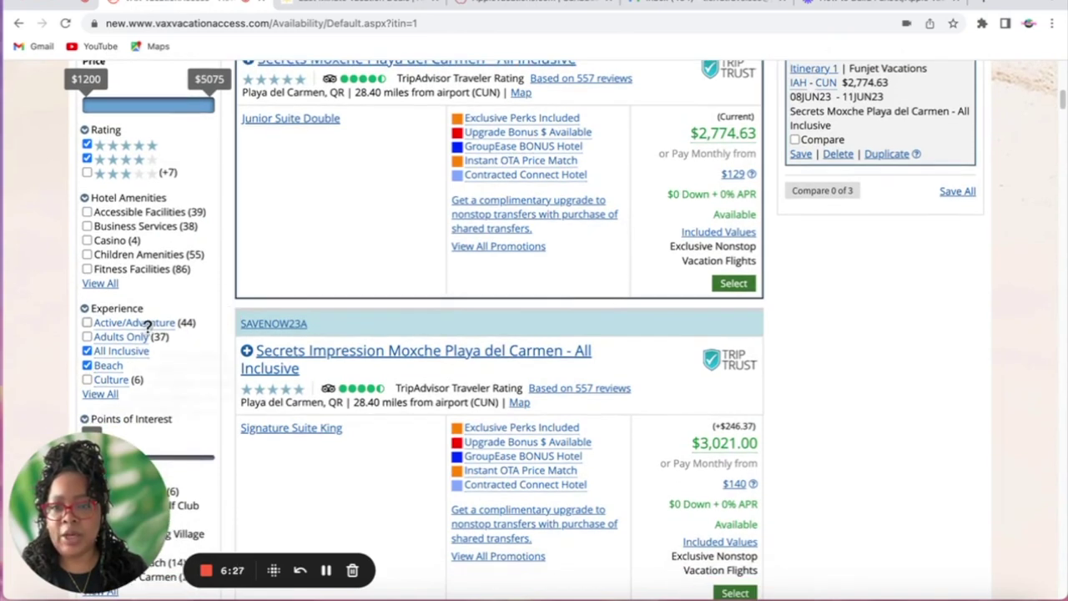
click(86, 323)
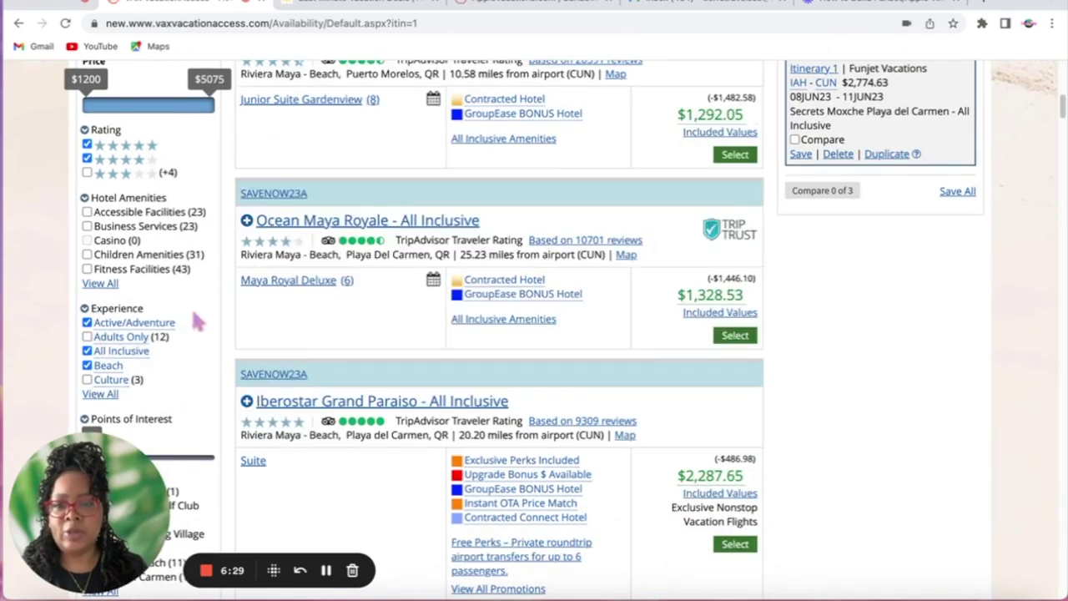
scroll(229, 242, up, 3)
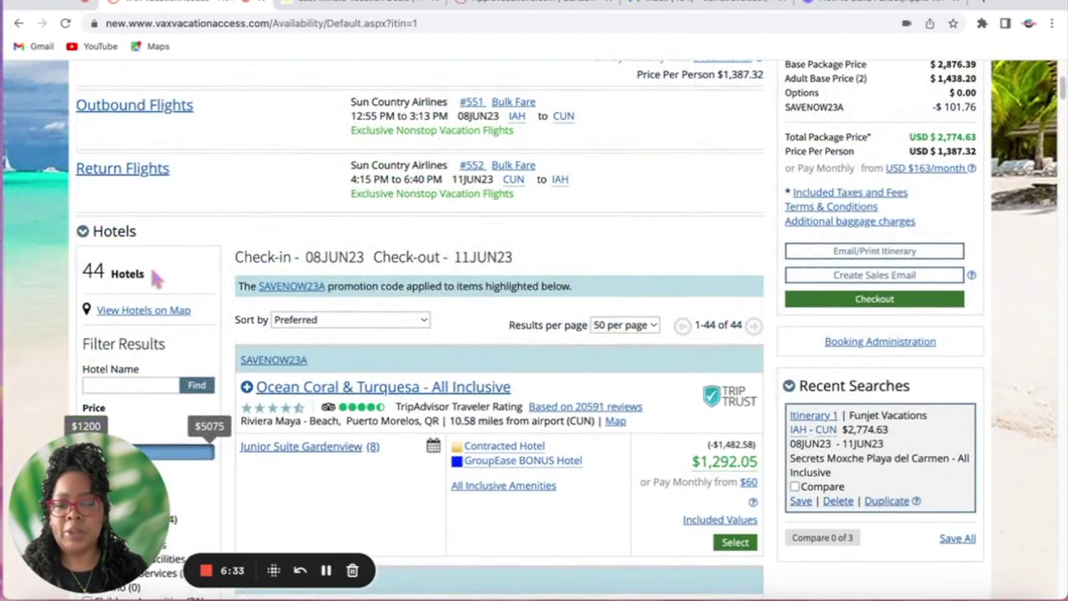
Scroll past Ocean Maya Royale and Iberostar Grand Paraiso to Hard Rock Hotel Riviera Maya at $2,357.57
scroll(164, 284, down, 1)
scroll(165, 284, up, 1)
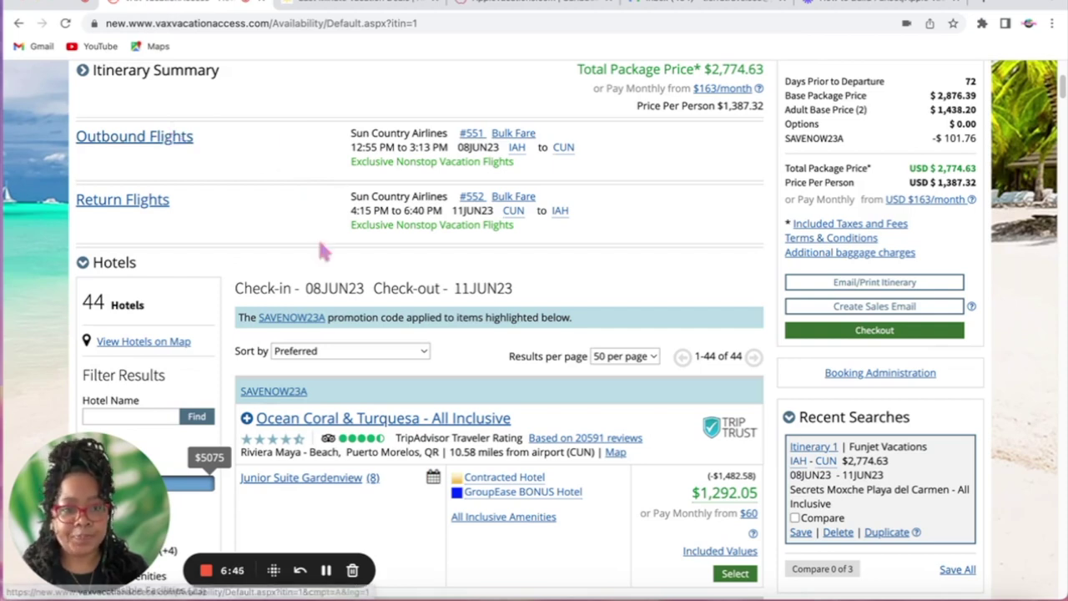
scroll(317, 236, down, 1)
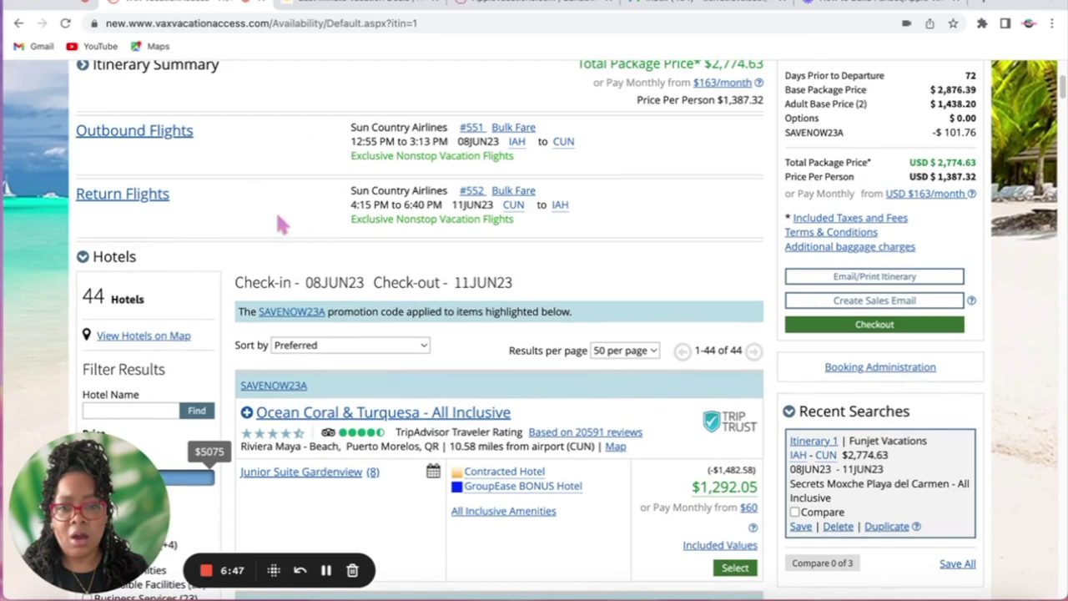
scroll(281, 225, down, 3)
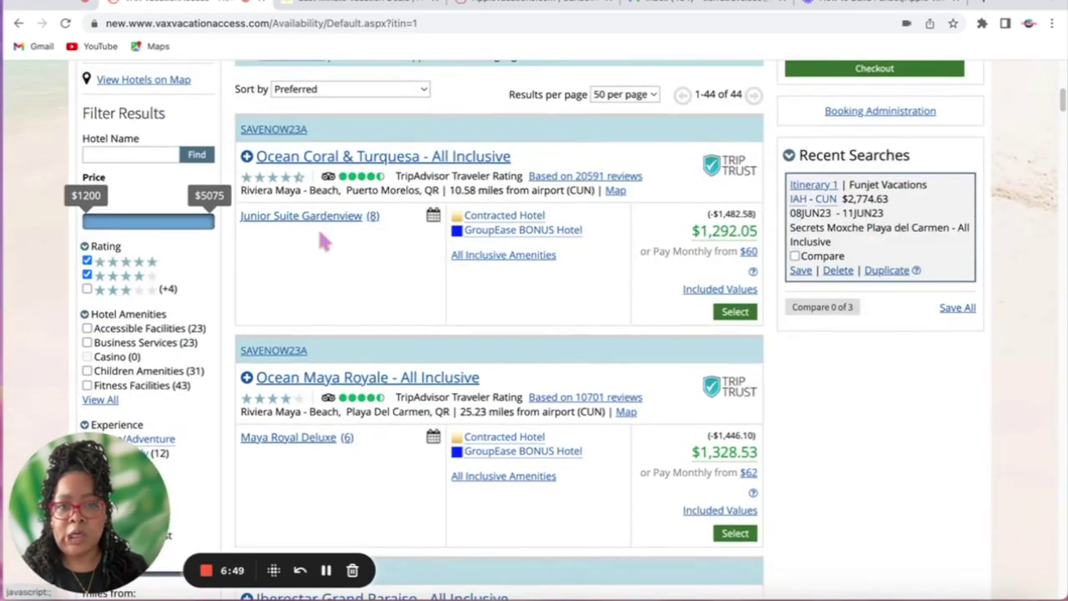
scroll(327, 295, down, 3)
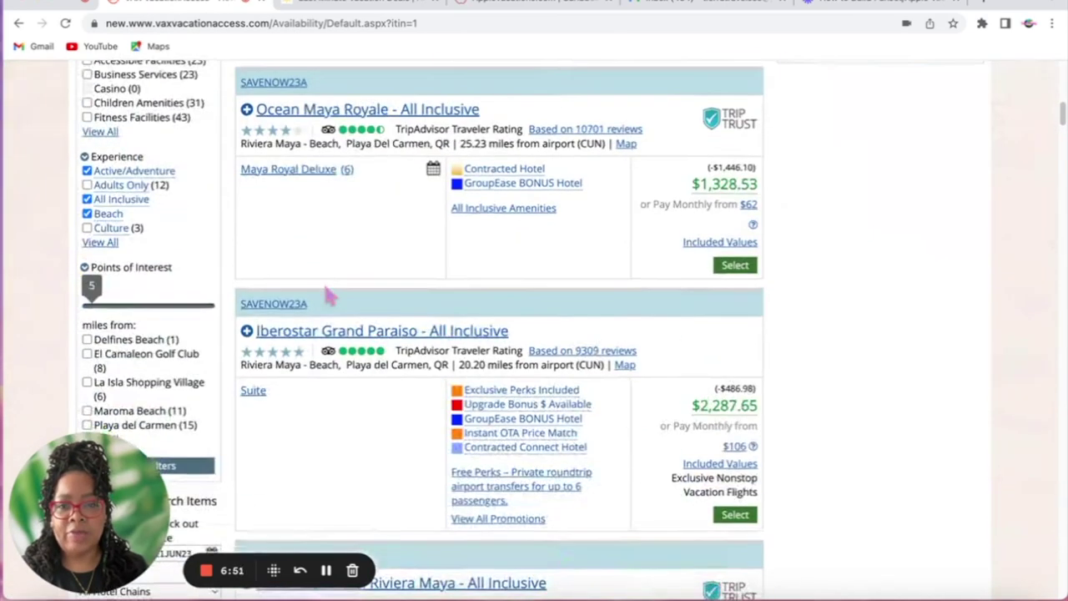
scroll(327, 292, down, 3)
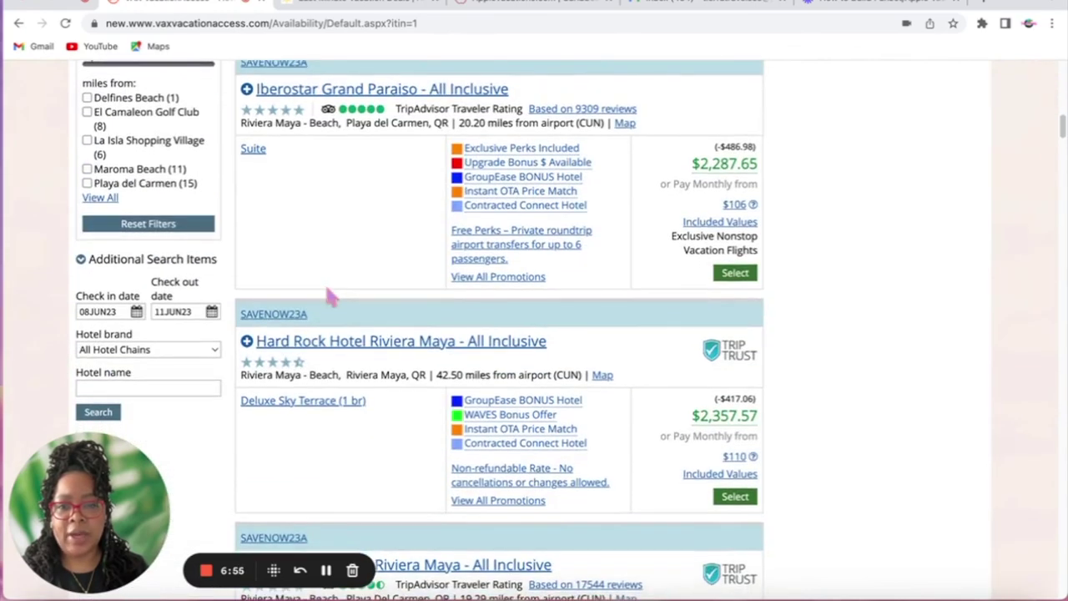
scroll(332, 296, down, 1)
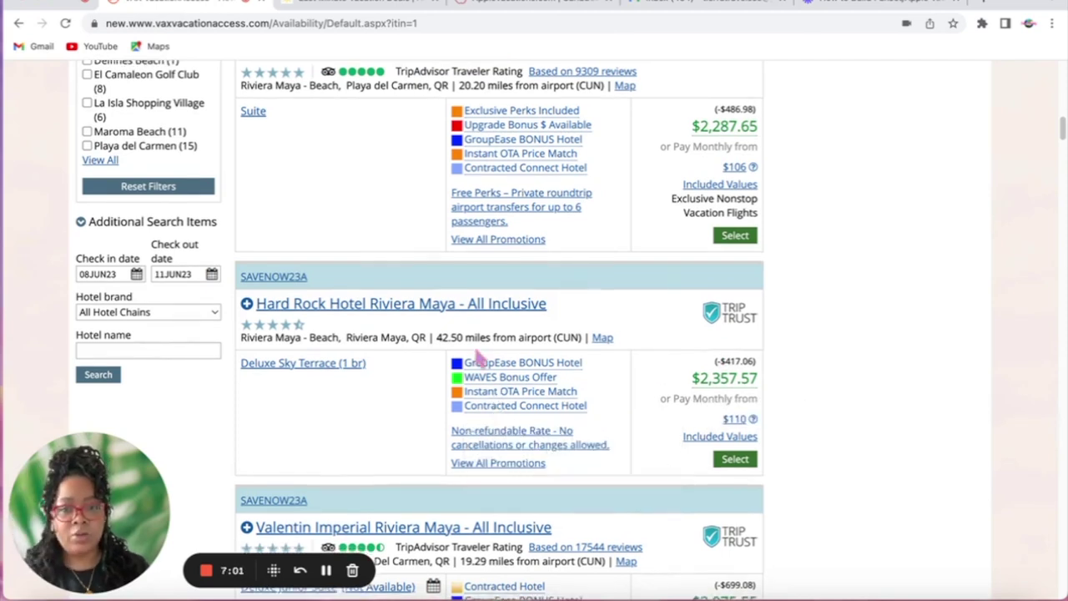
Open the Hard Rock Hotel Riviera Maya details and page its photos forward to the Ciao Restaurant
click(511, 306)
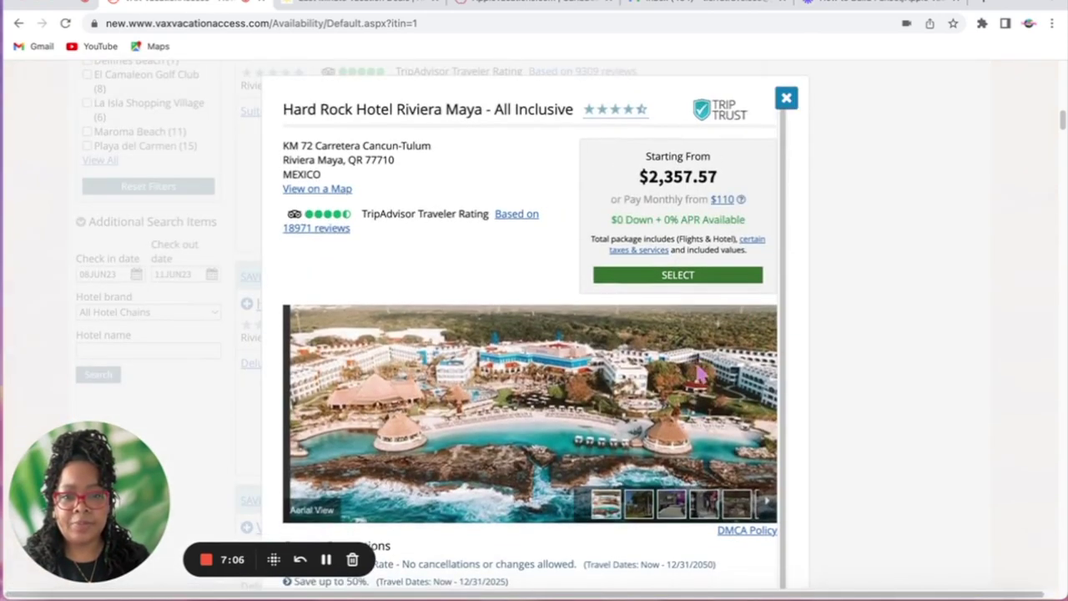
click(765, 424)
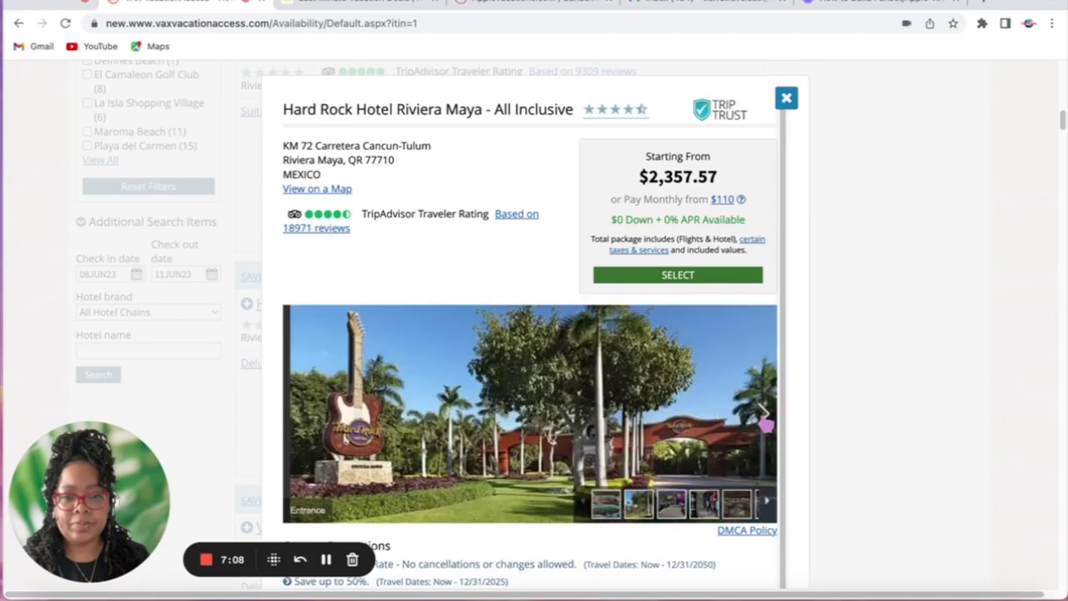
click(765, 424)
click(765, 424)
click(765, 424)
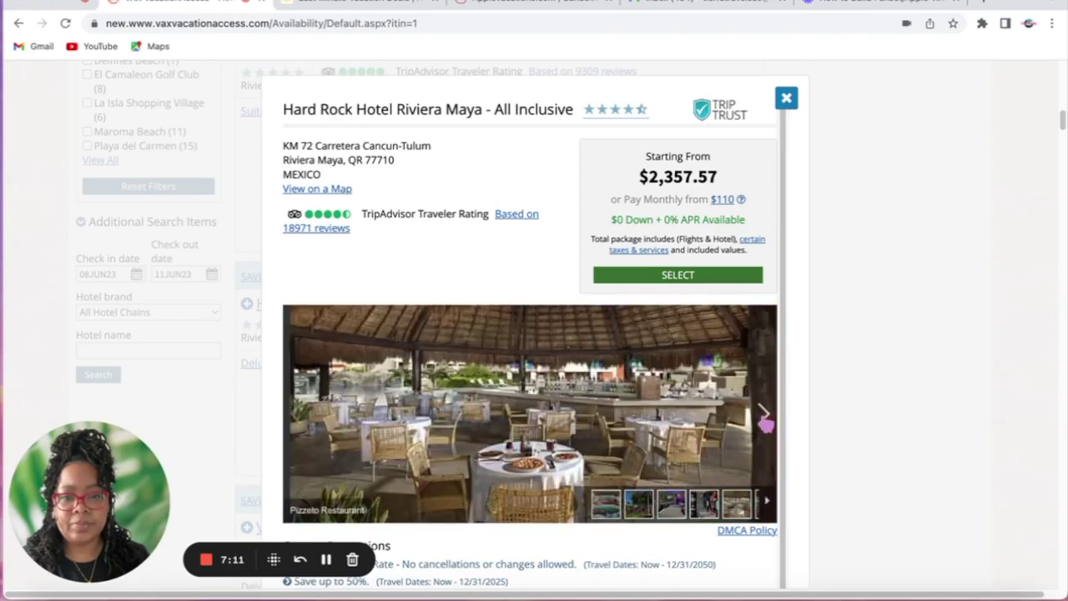
click(766, 423)
click(766, 423)
click(765, 424)
click(765, 424)
scroll(765, 424, down, 1)
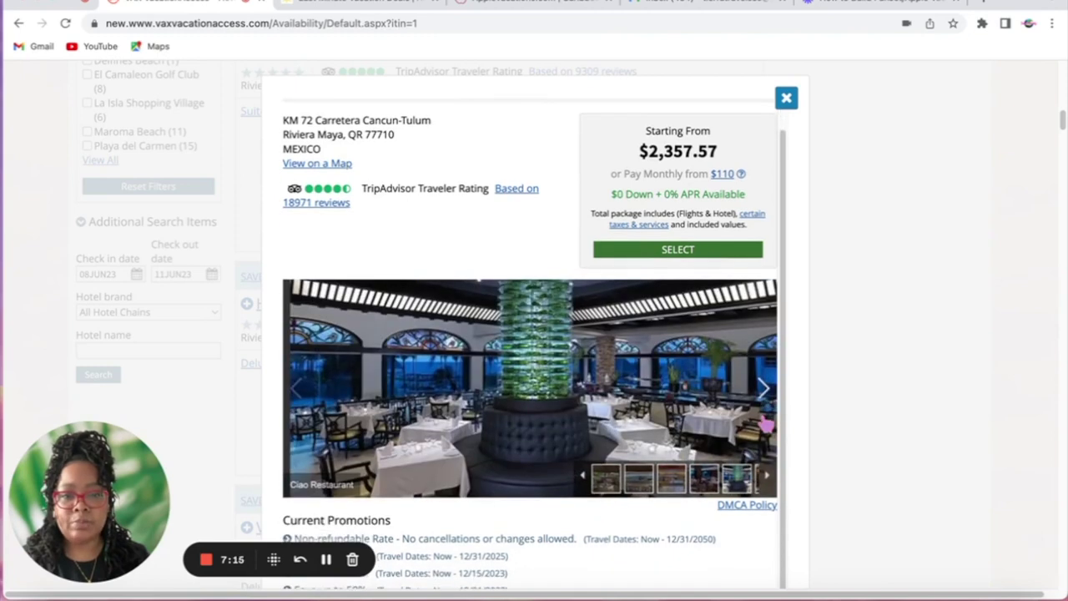
Close the Hard Rock details and scroll to Riu Palace Riviera Maya - All Inclusive at $1,695.46
click(786, 98)
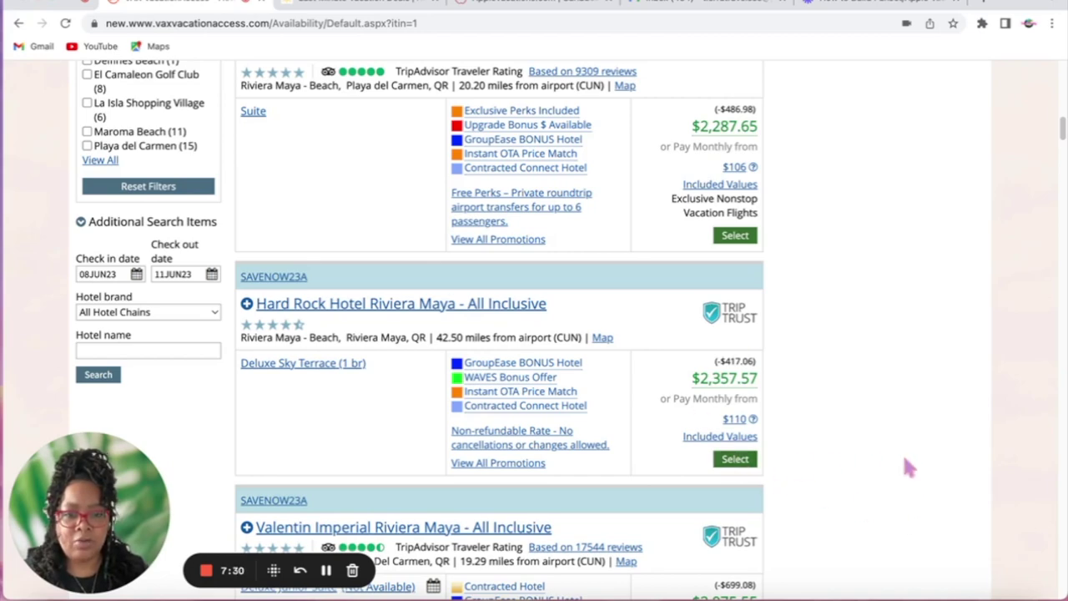
scroll(886, 436, down, 3)
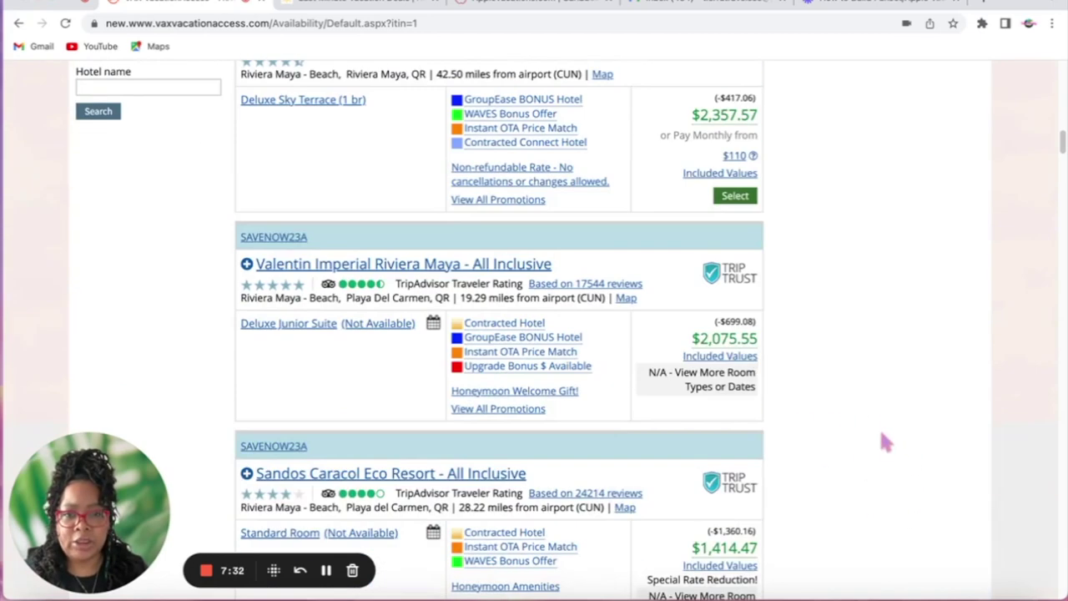
scroll(879, 433, down, 4)
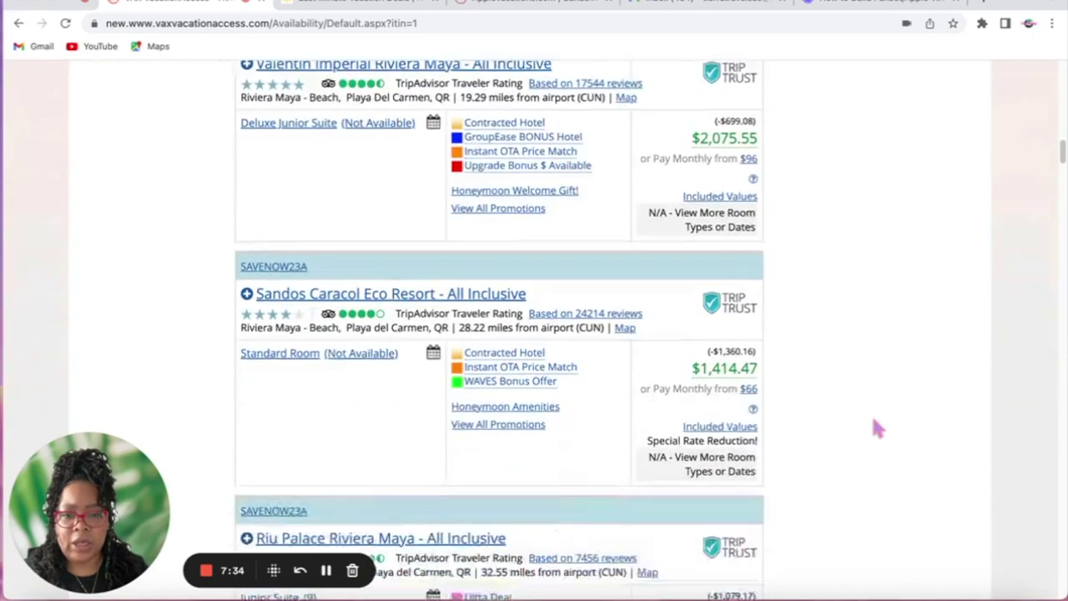
scroll(875, 423, down, 1)
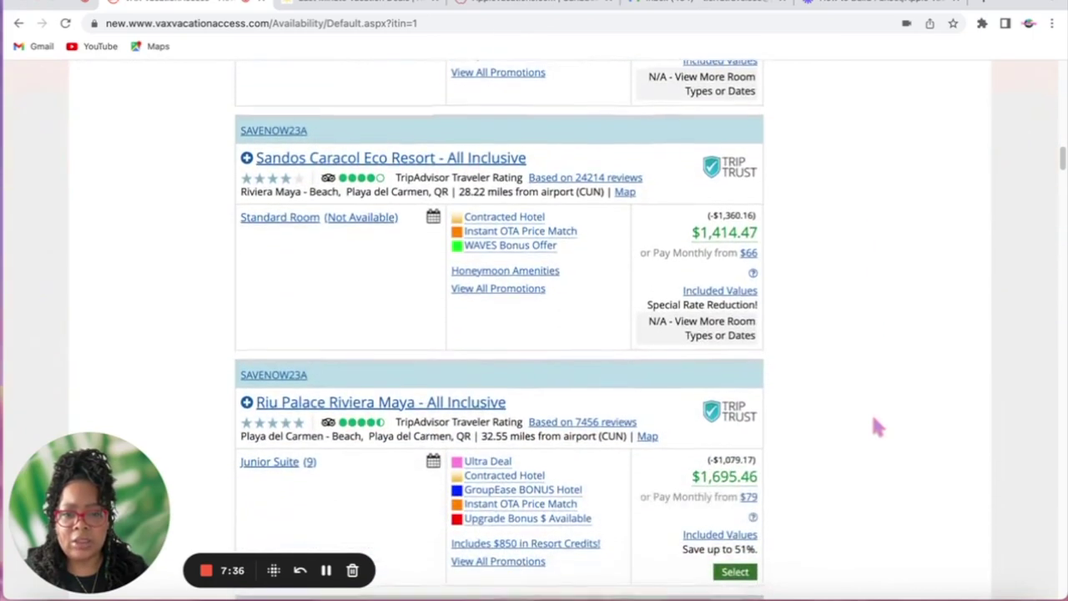
scroll(875, 427, down, 1)
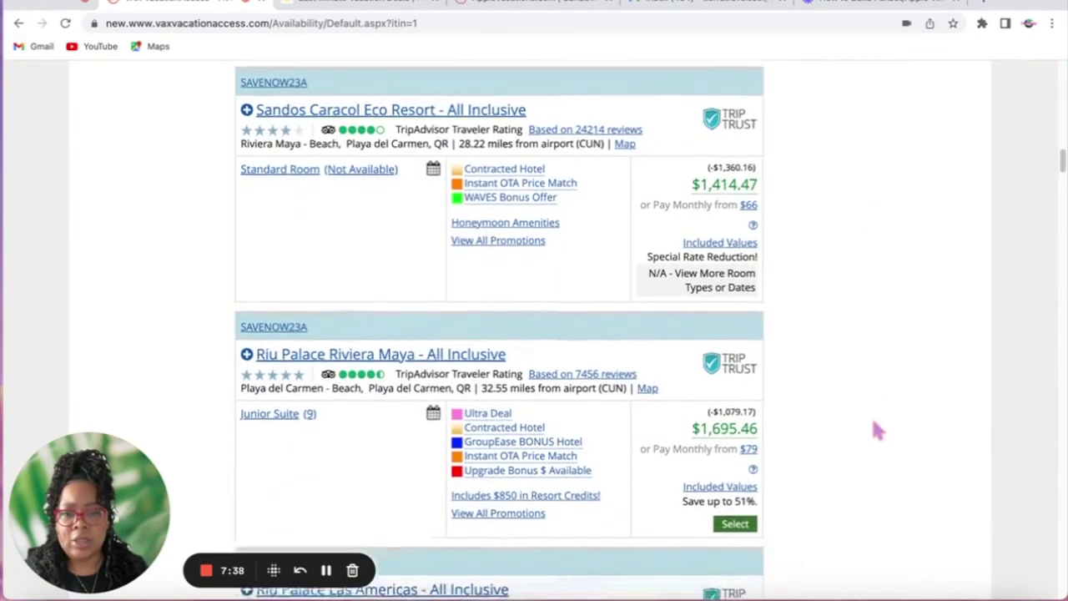
click(435, 354)
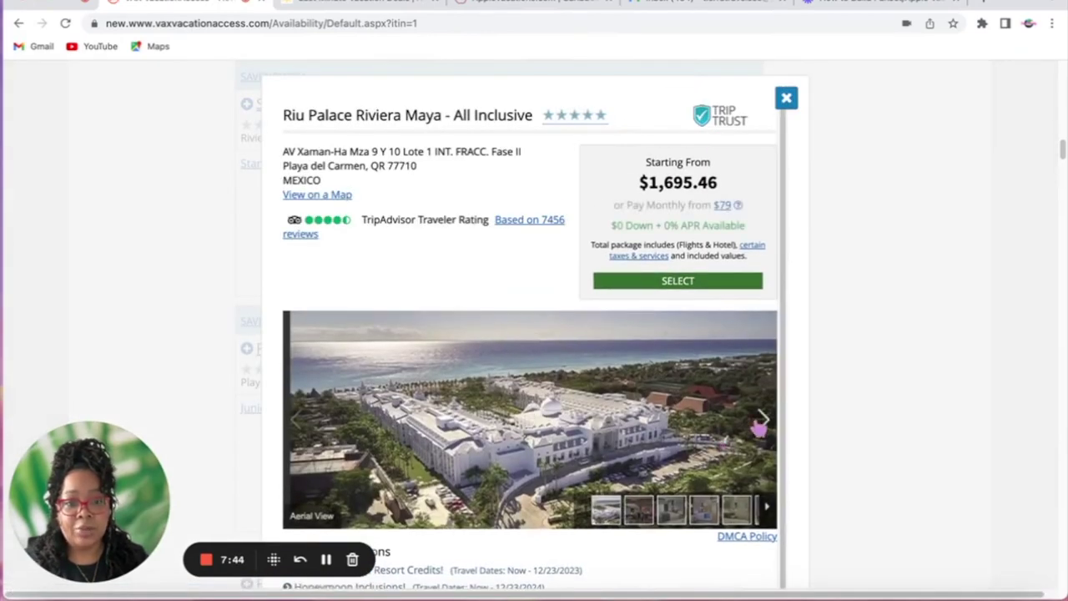
click(760, 421)
click(760, 421)
click(759, 423)
click(760, 422)
click(759, 423)
click(759, 422)
click(760, 420)
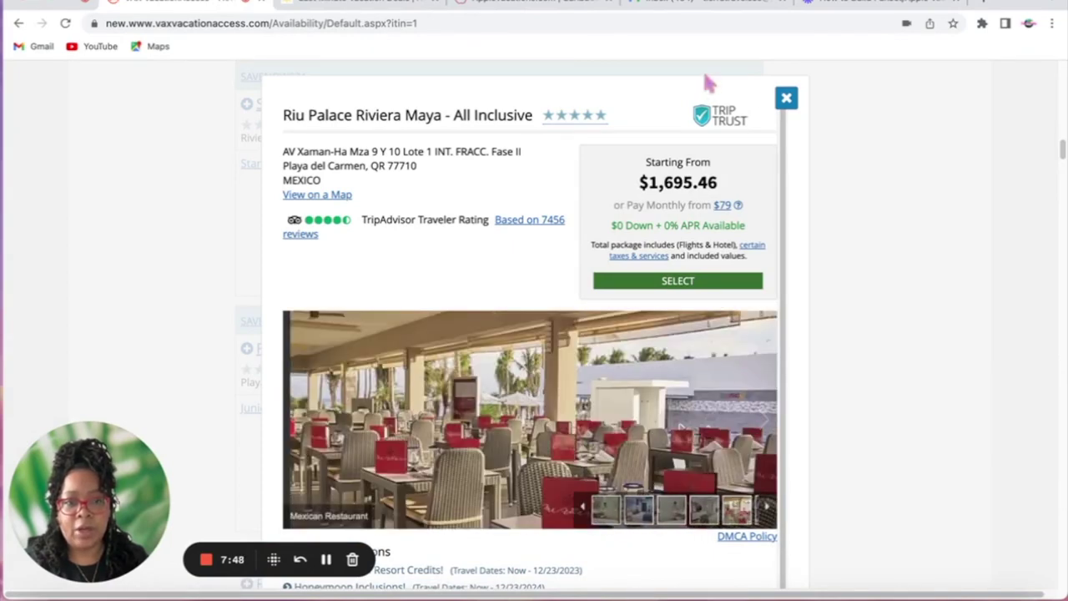
click(786, 99)
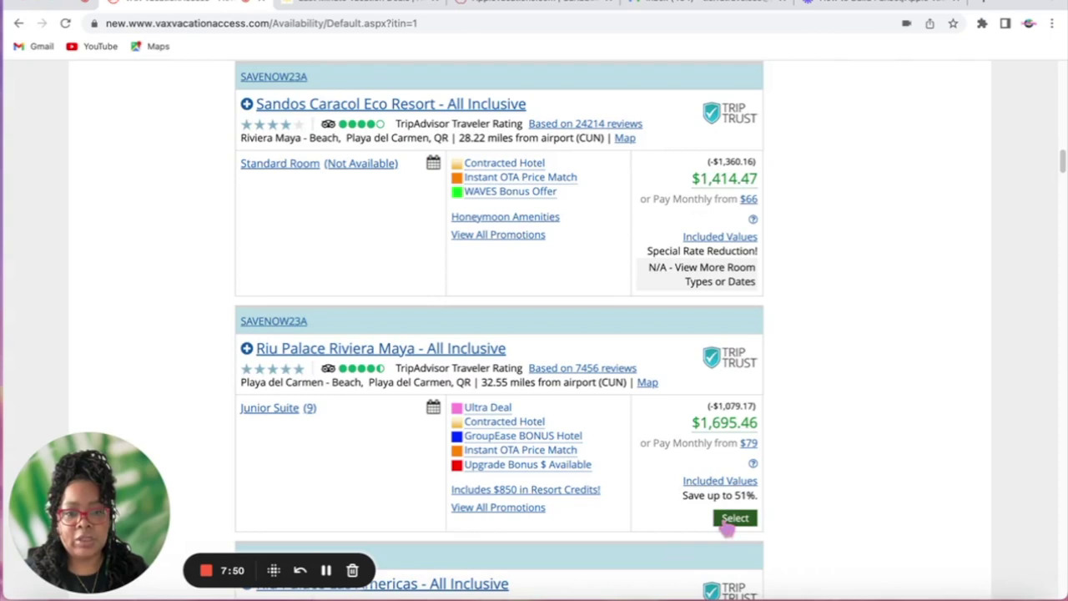
Select the Riu Palace Riviera Maya Junior Suite and scroll the outbound flights page to the filters
click(728, 518)
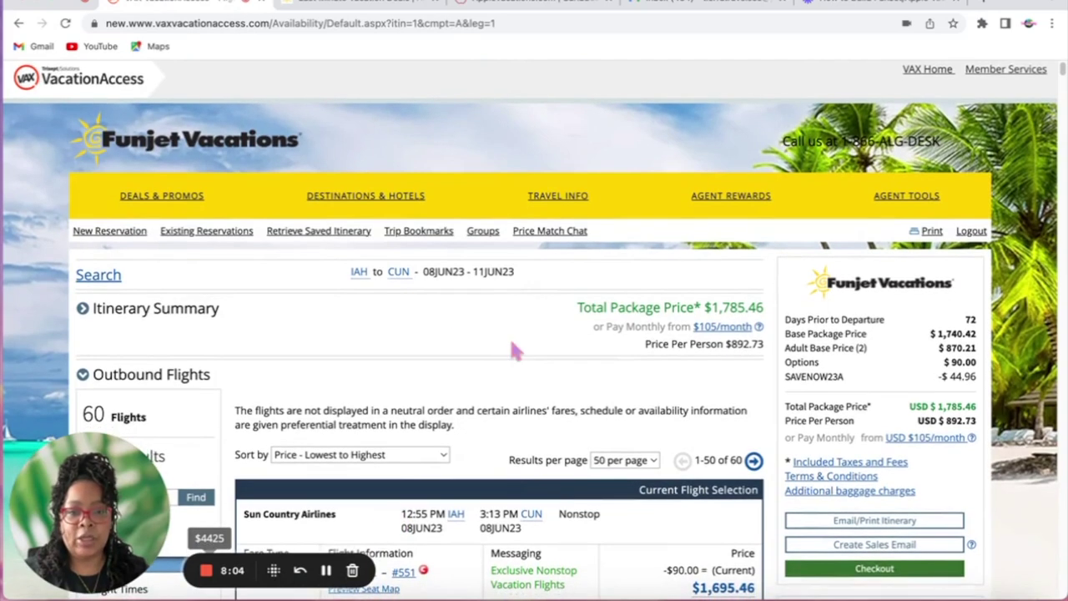
scroll(514, 350, down, 1)
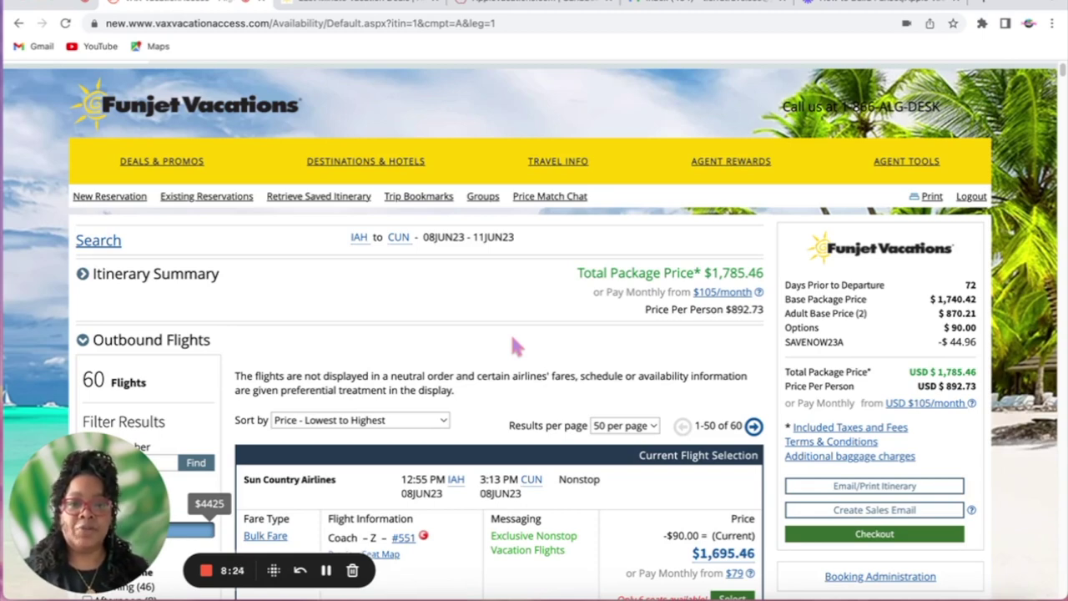
scroll(497, 375, down, 3)
scroll(497, 375, down, 1)
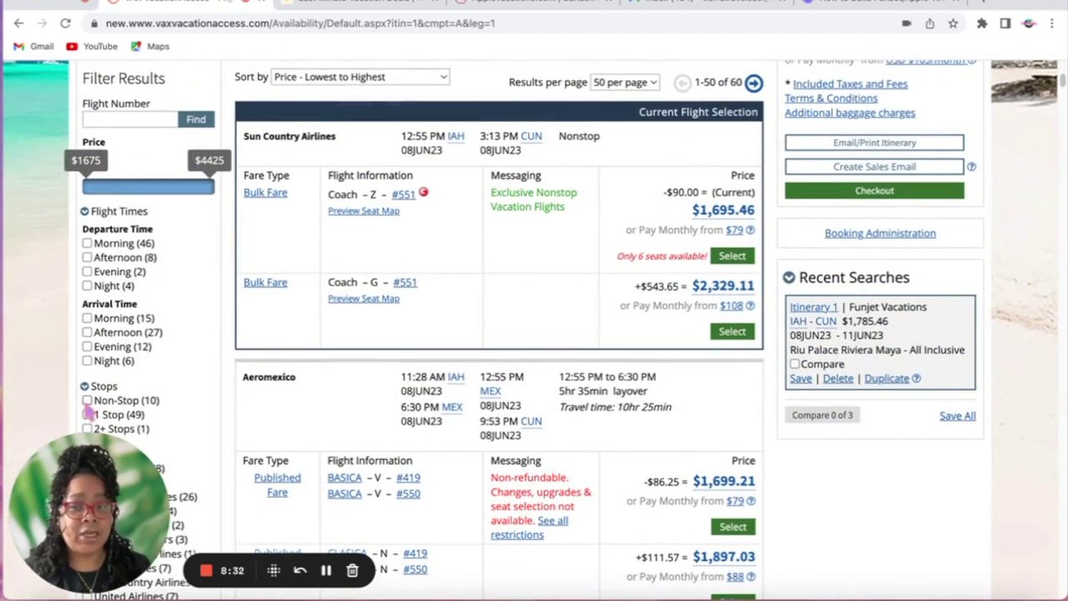
Apply the Non-Stop filter and review the 10 IAH–CUN flights priced $1,675–$2,375
click(87, 401)
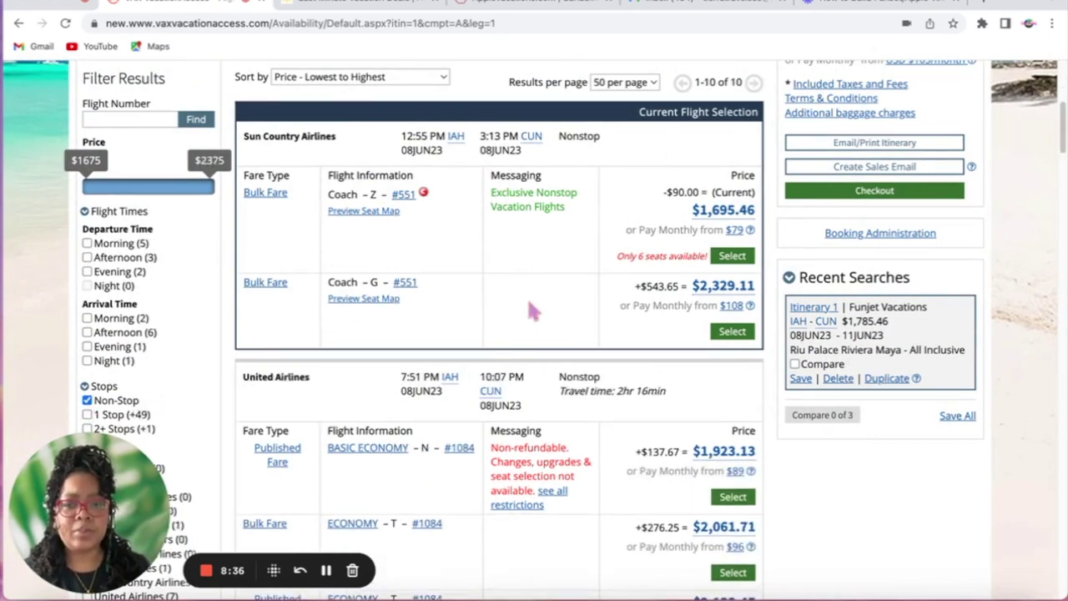
scroll(527, 296, up, 1)
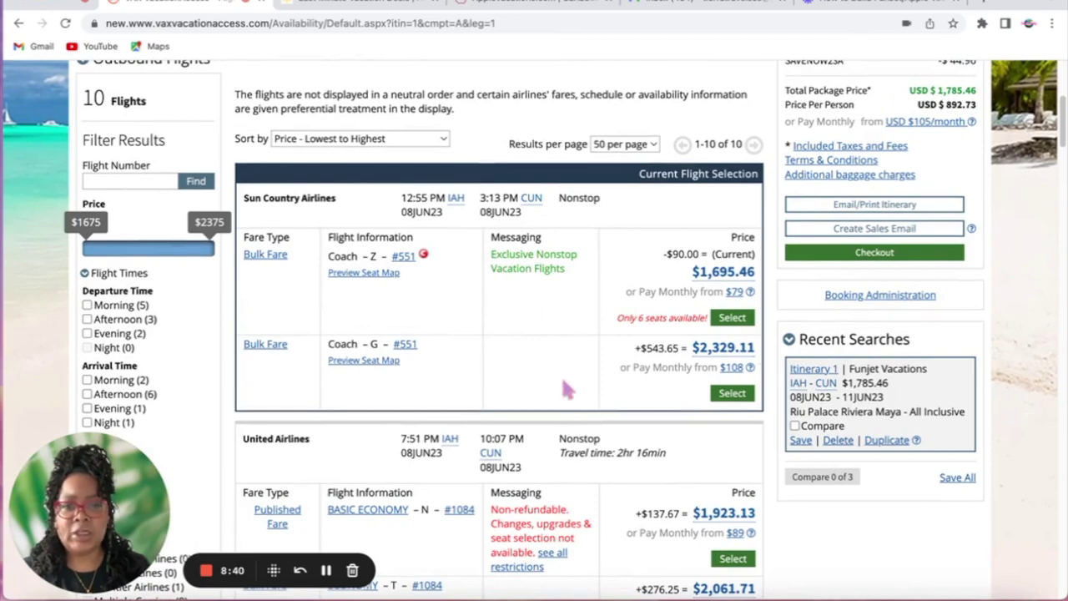
scroll(564, 388, down, 3)
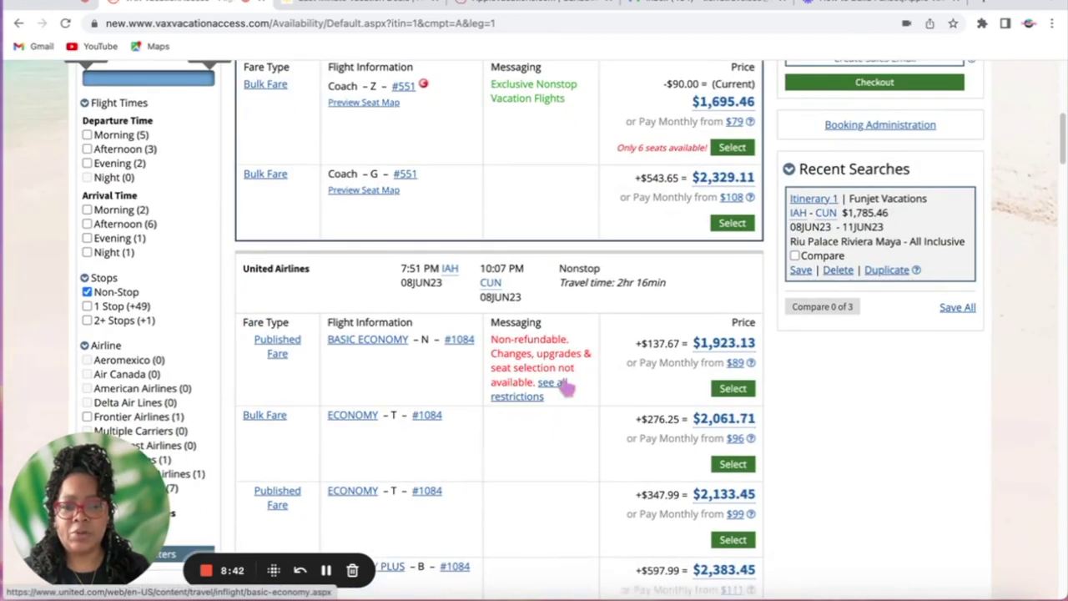
scroll(564, 388, down, 10)
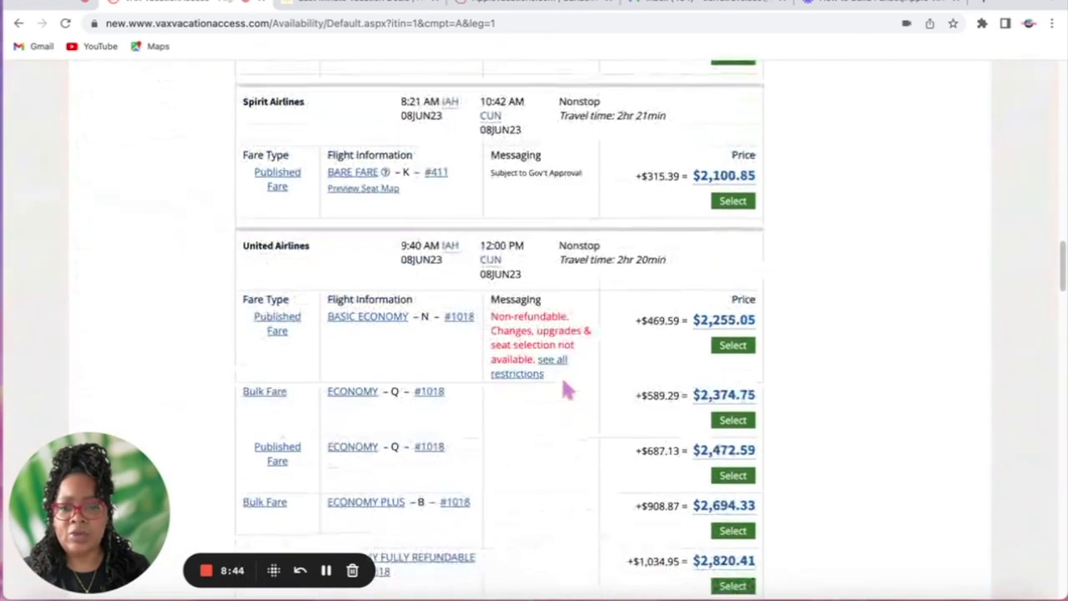
scroll(564, 388, down, 20)
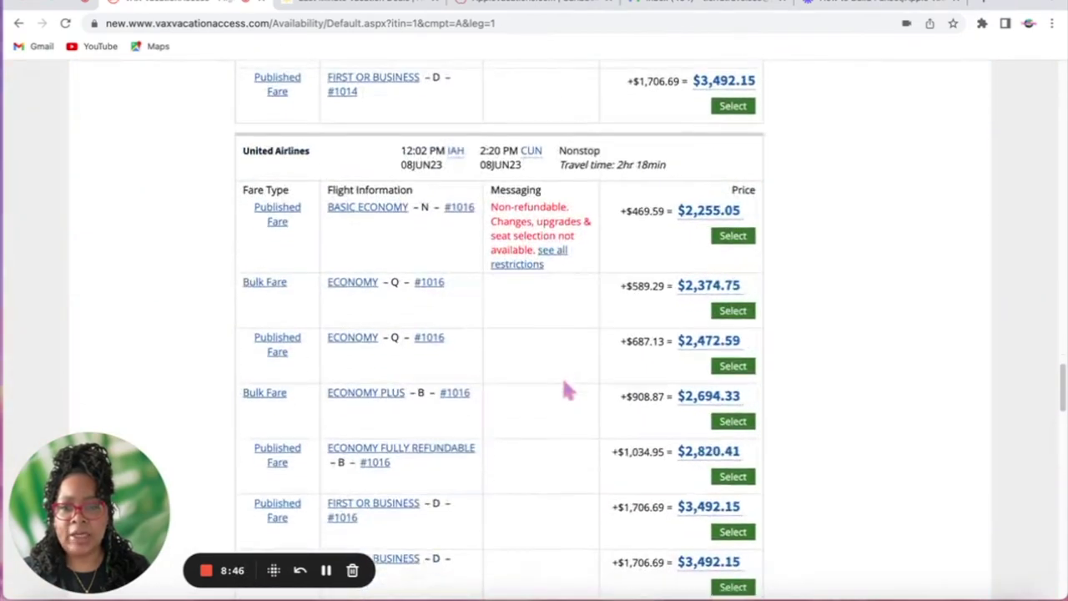
scroll(564, 390, down, 10)
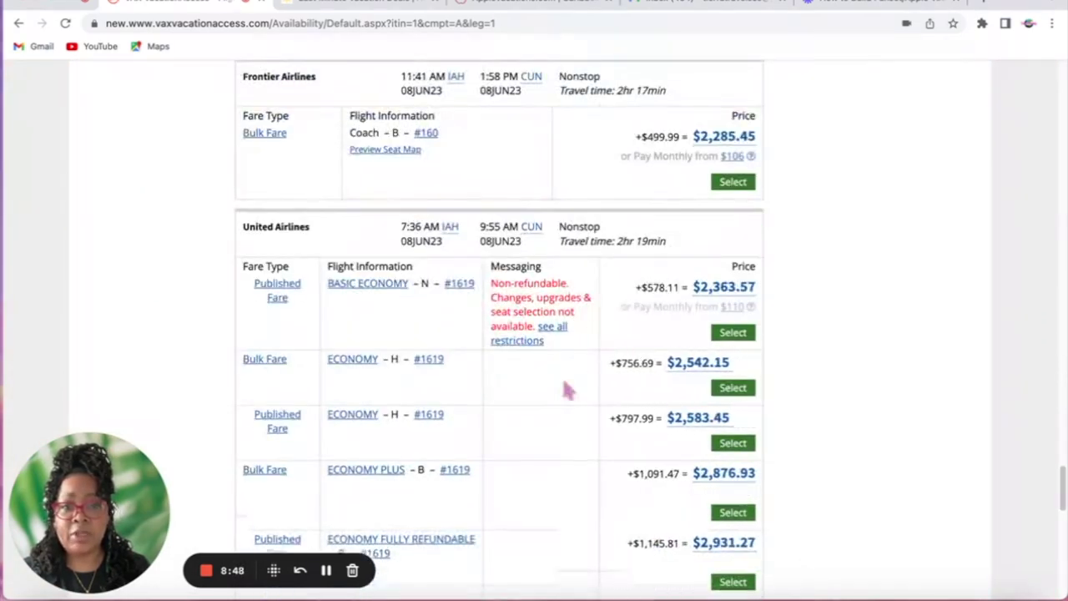
scroll(566, 389, down, 8)
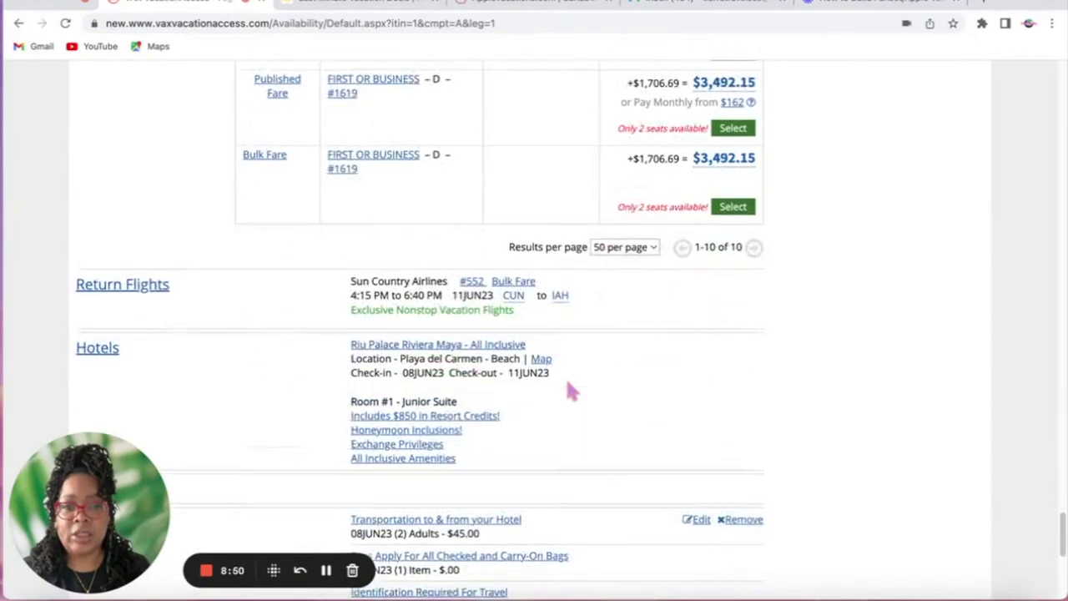
scroll(572, 389, up, 10)
scroll(572, 391, up, 10)
scroll(571, 391, up, 15)
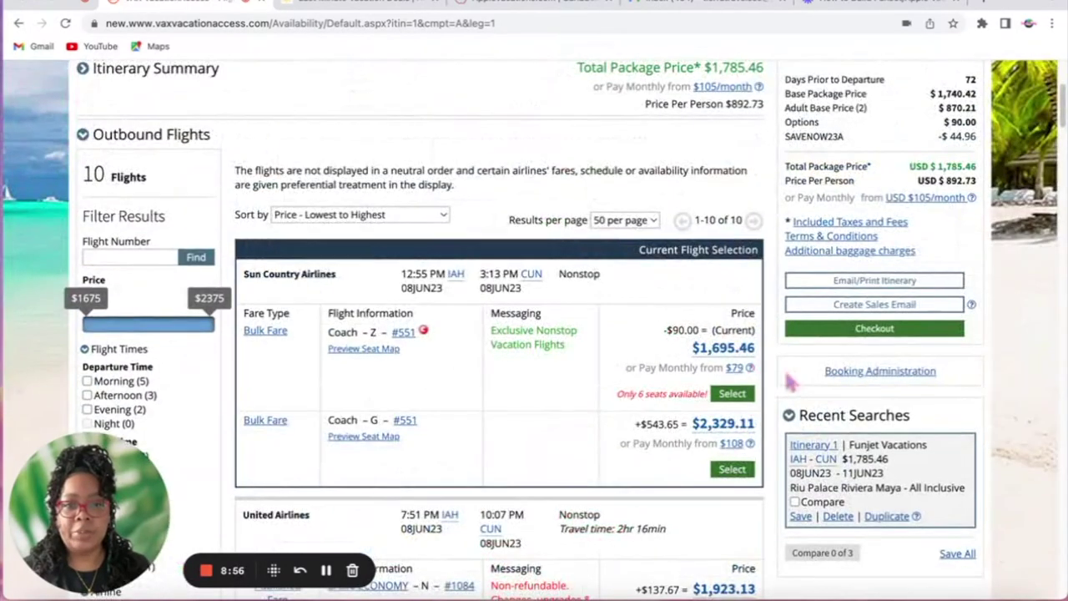
Keep Sun Country #551 outbound and #552 return (4:15–6:40 PM, 11JUN23)
click(727, 401)
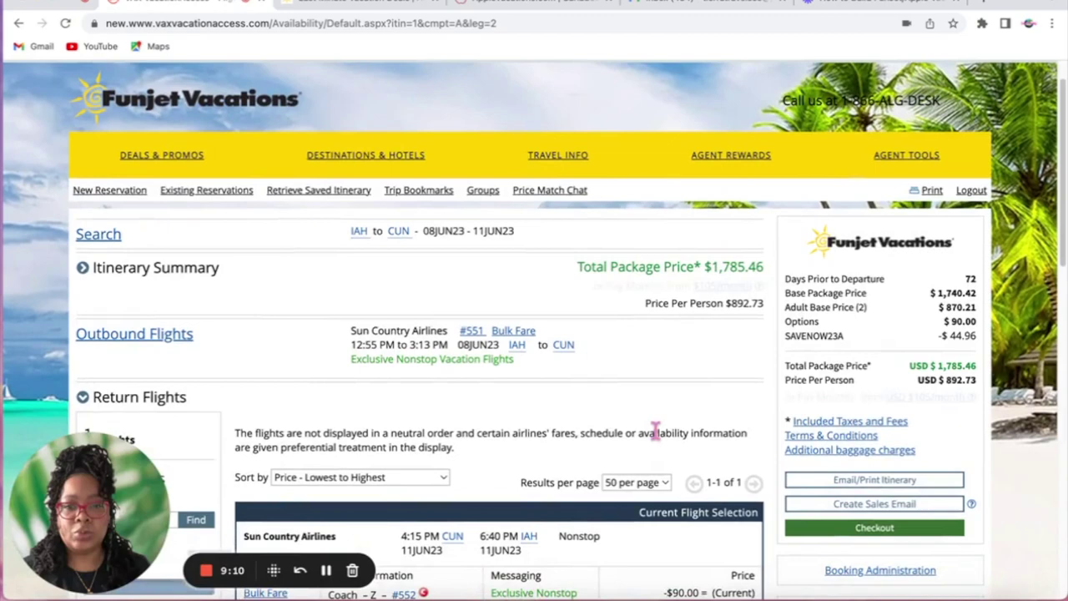
scroll(658, 434, down, 3)
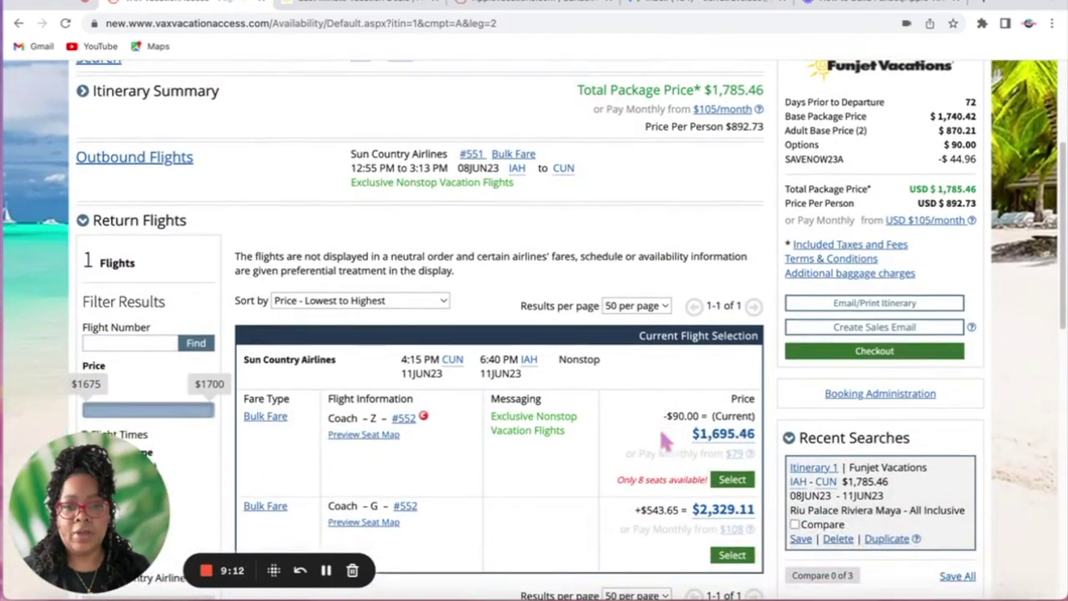
scroll(672, 503, down, 3)
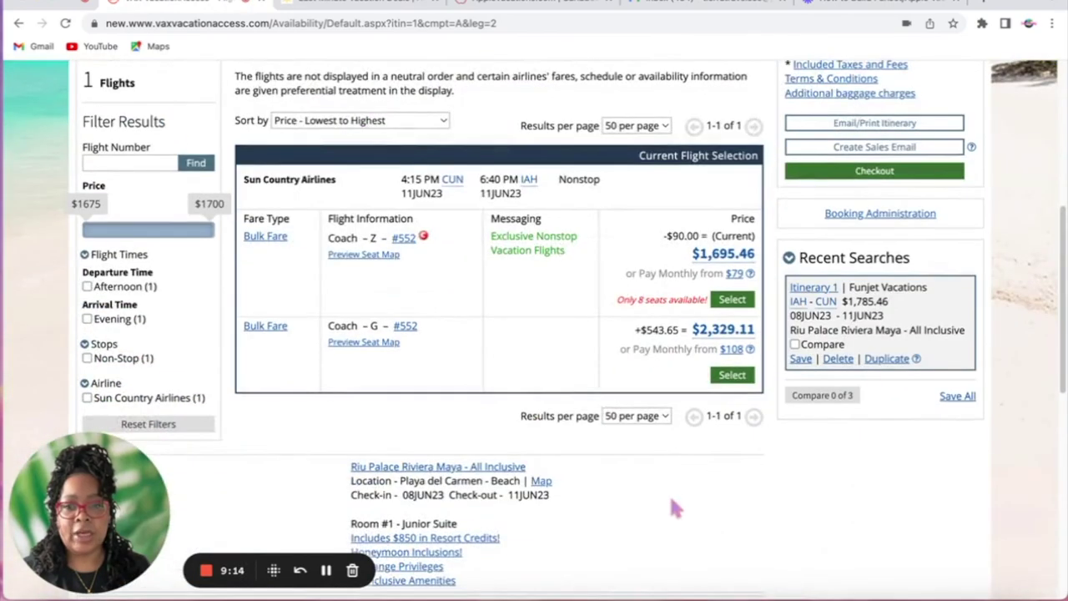
scroll(606, 364, down, 1)
scroll(613, 371, up, 1)
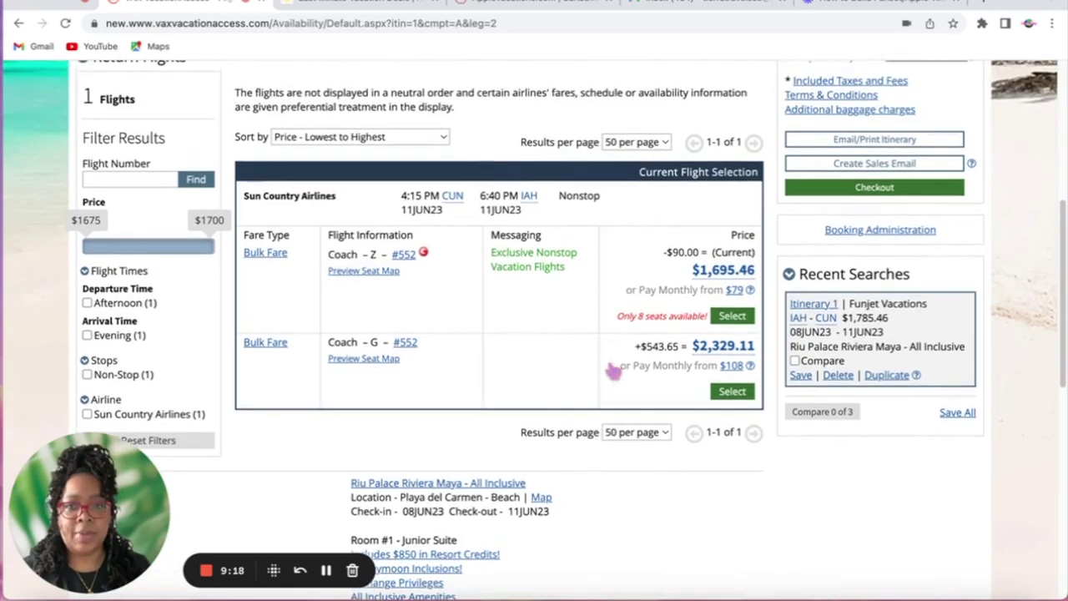
click(734, 316)
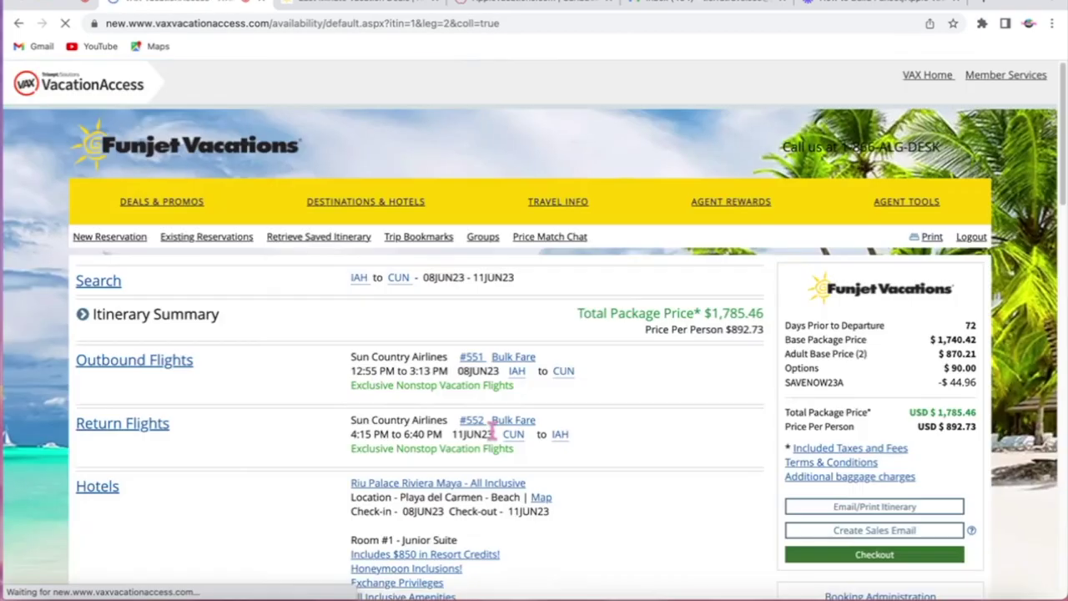
Show the package's 58 add-on features, headed by Travel Protection Plus at $159.98
scroll(492, 429, down, 5)
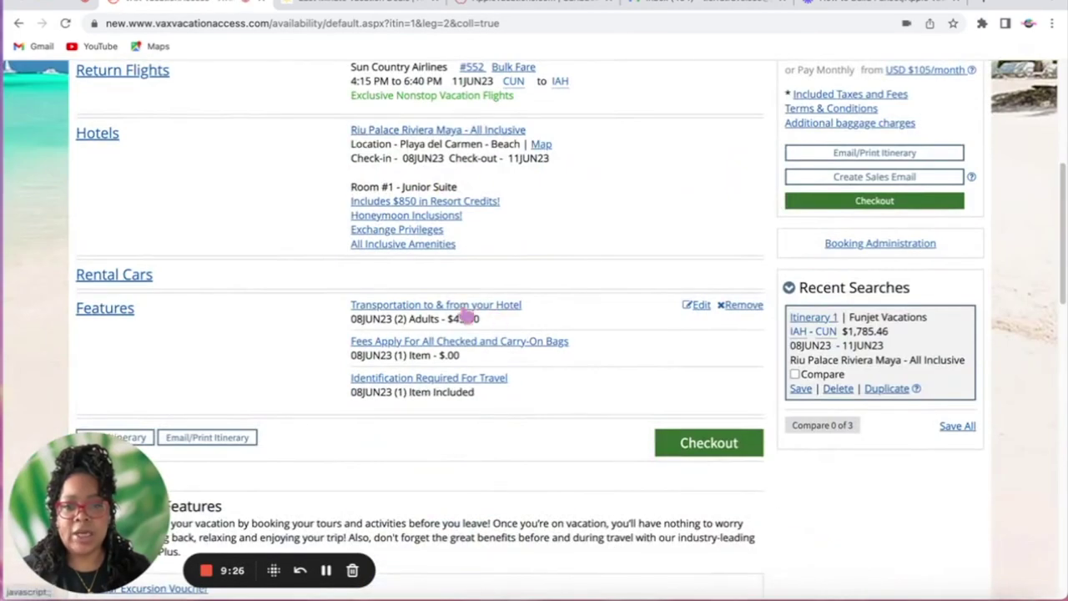
scroll(467, 315, down, 1)
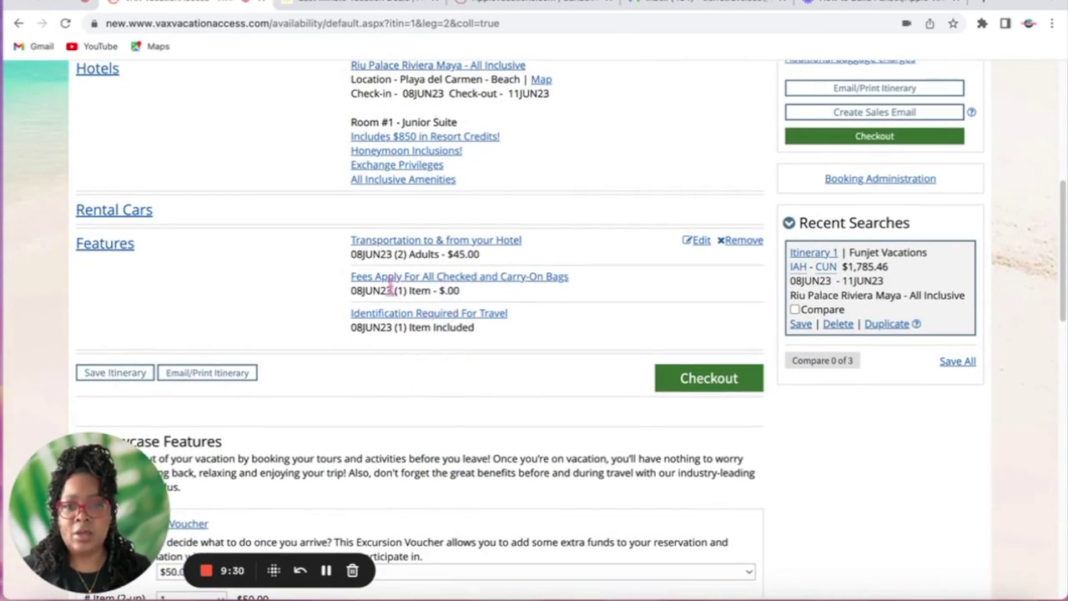
click(102, 254)
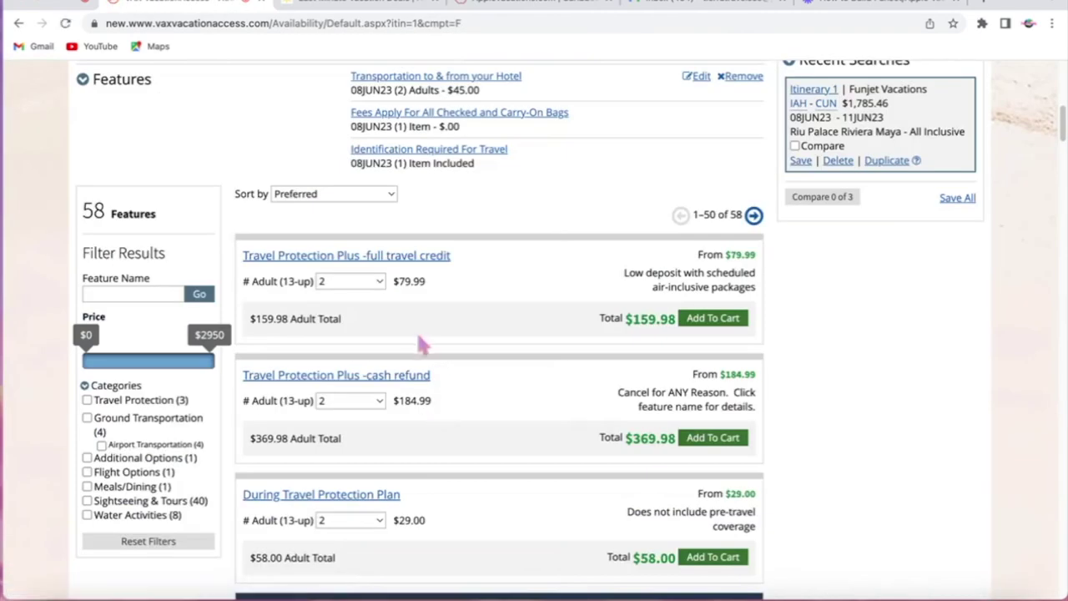
Add Travel Protection Plus full travel credit ($159.98) to the cart, making the total $1,945.44
scroll(618, 417, down, 1)
scroll(611, 449, down, 4)
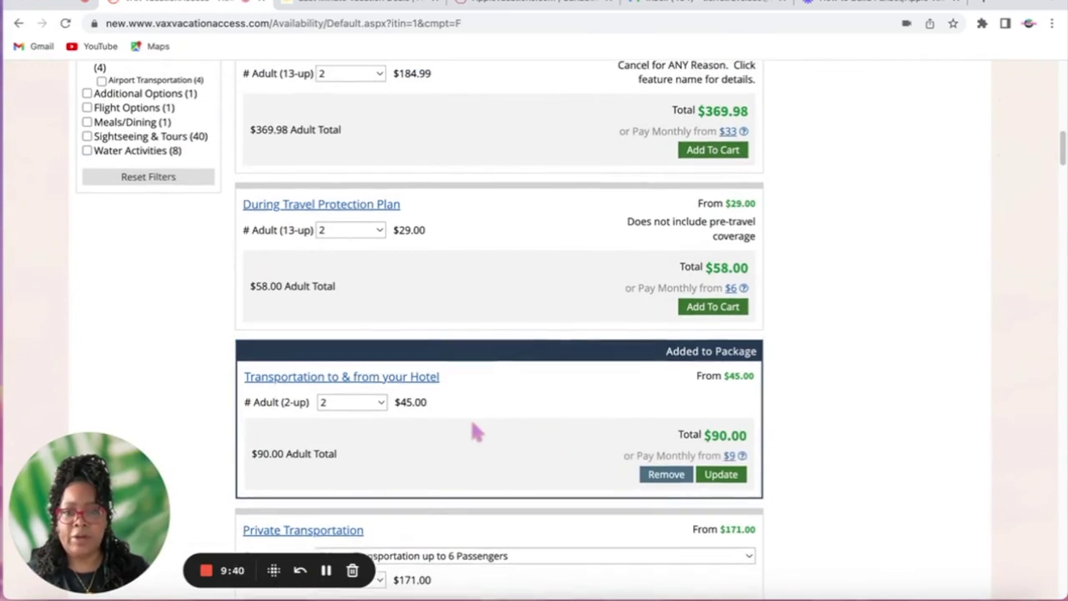
scroll(470, 434, up, 3)
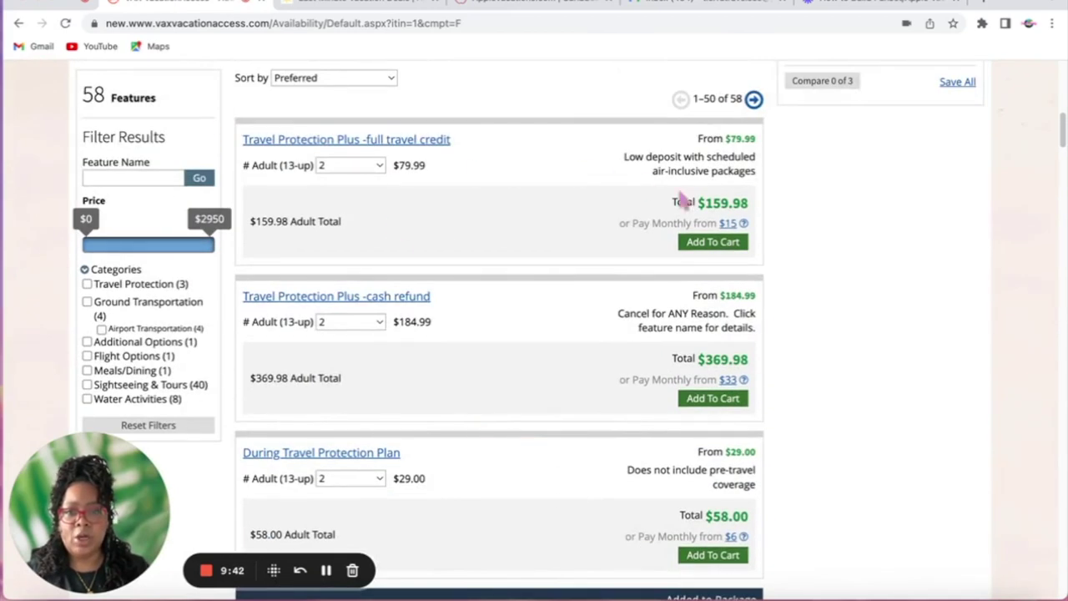
click(727, 243)
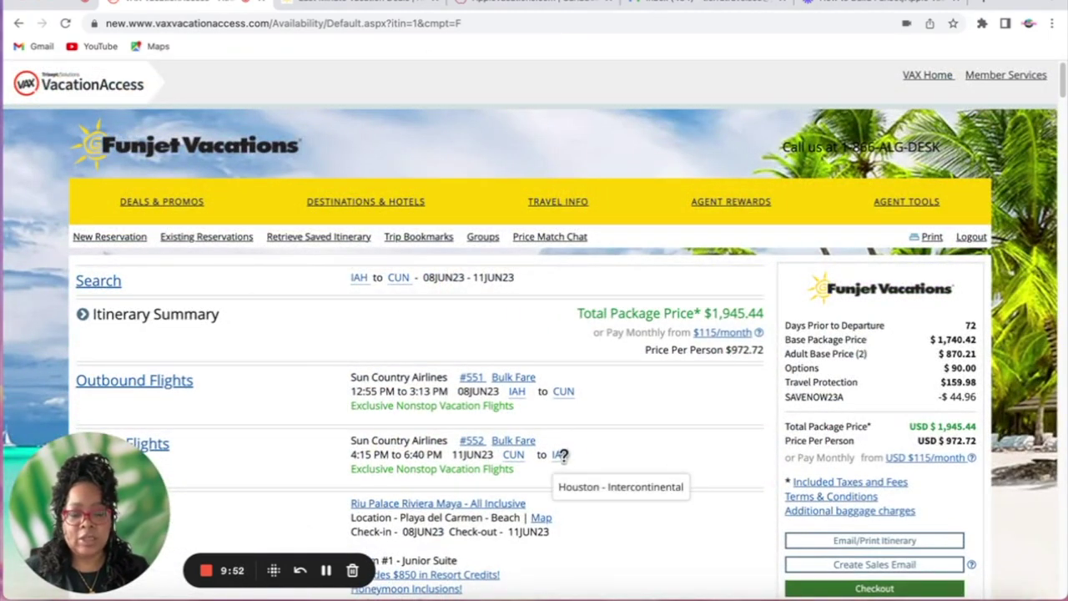
scroll(648, 445, down, 2)
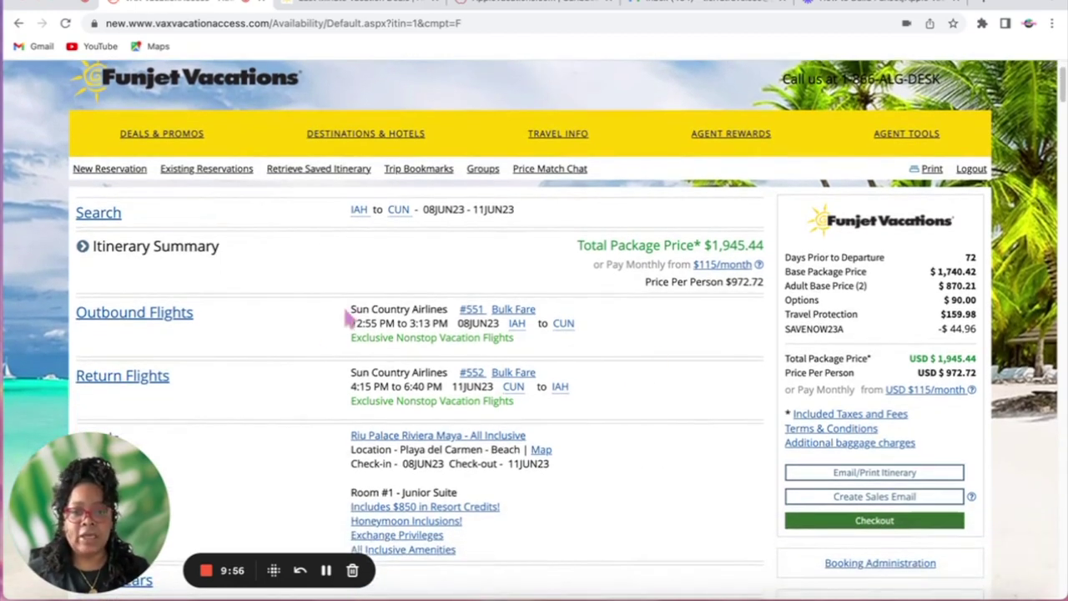
scroll(612, 448, down, 1)
scroll(616, 451, down, 1)
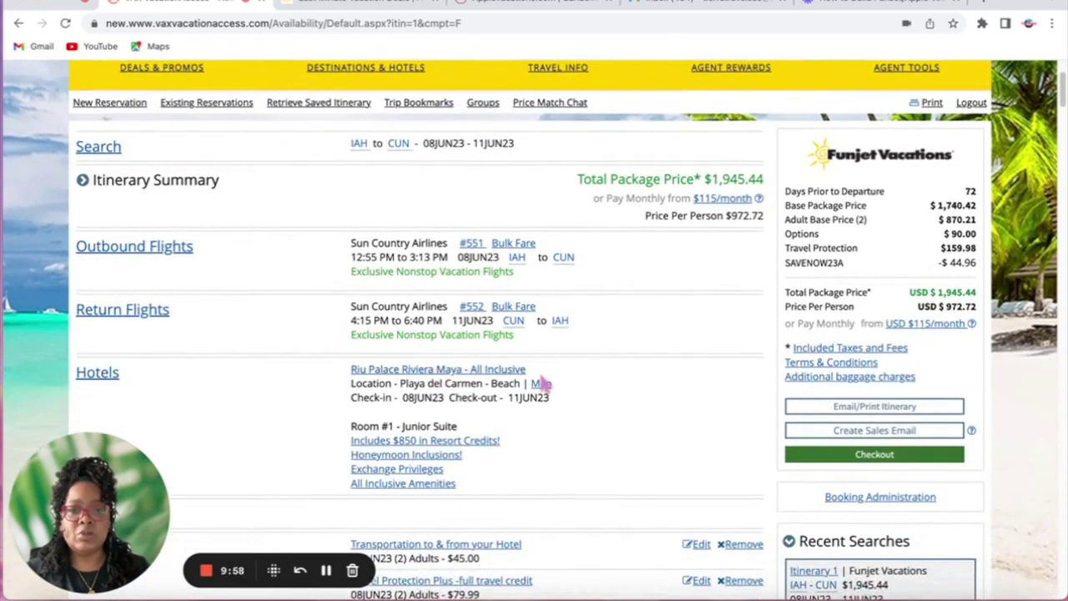
scroll(614, 404, down, 1)
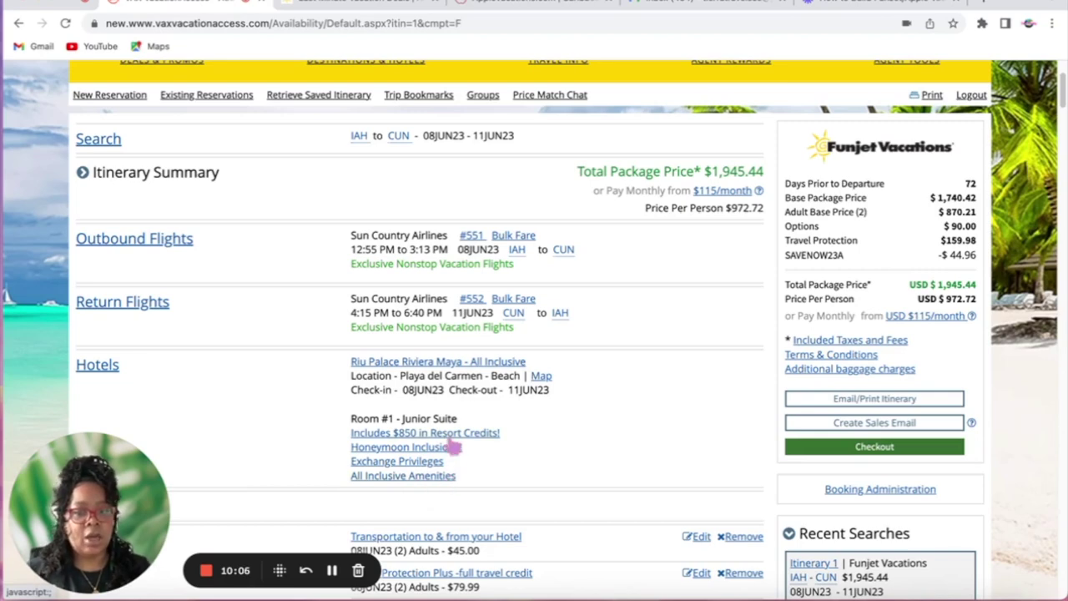
scroll(588, 436, down, 3)
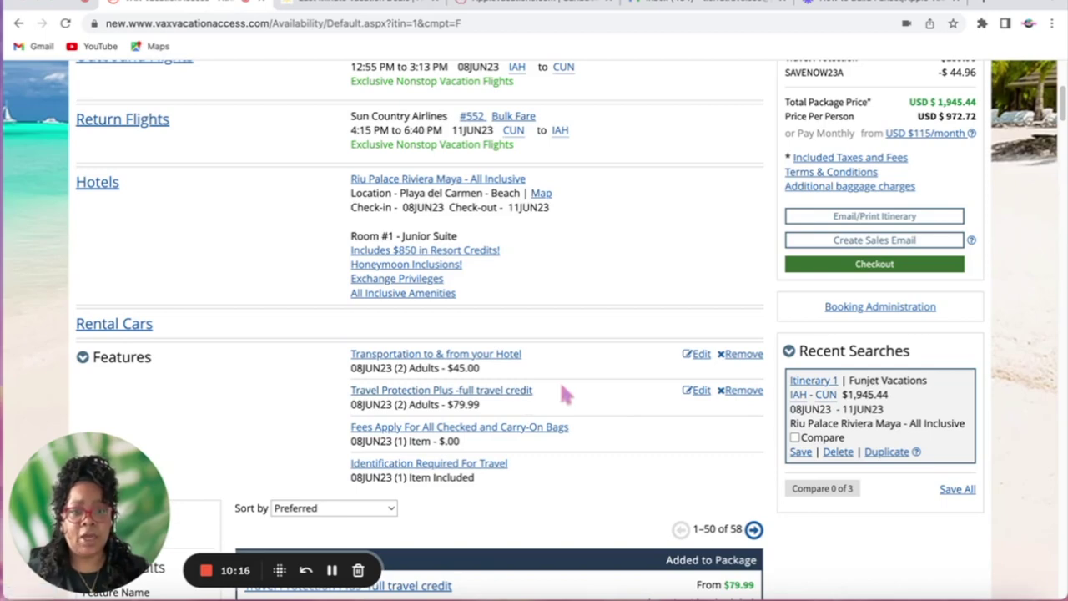
scroll(560, 388, down, 3)
scroll(562, 388, up, 7)
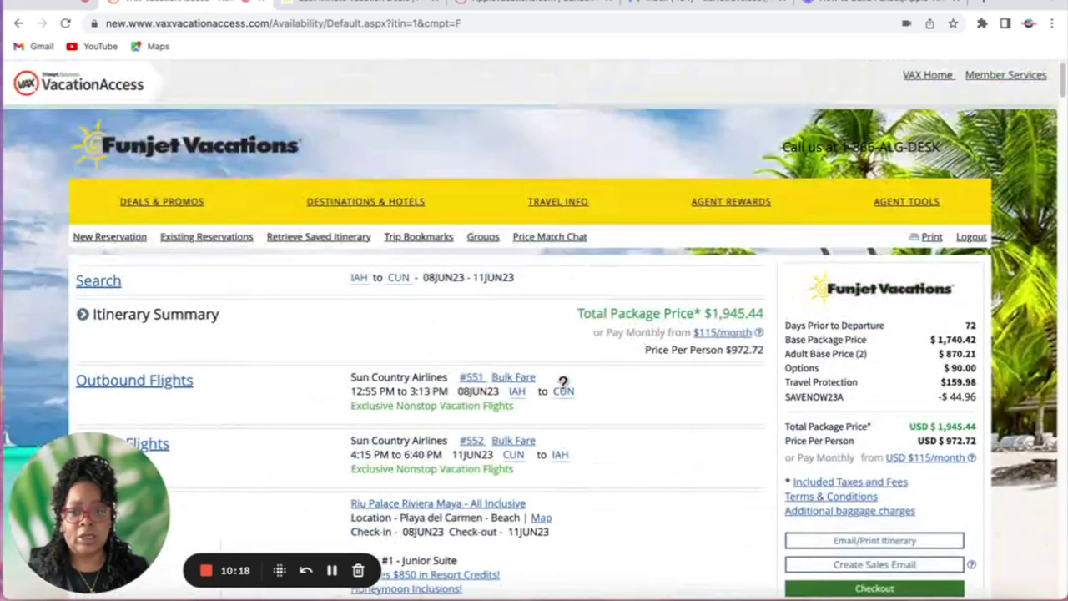
scroll(561, 417, down, 2)
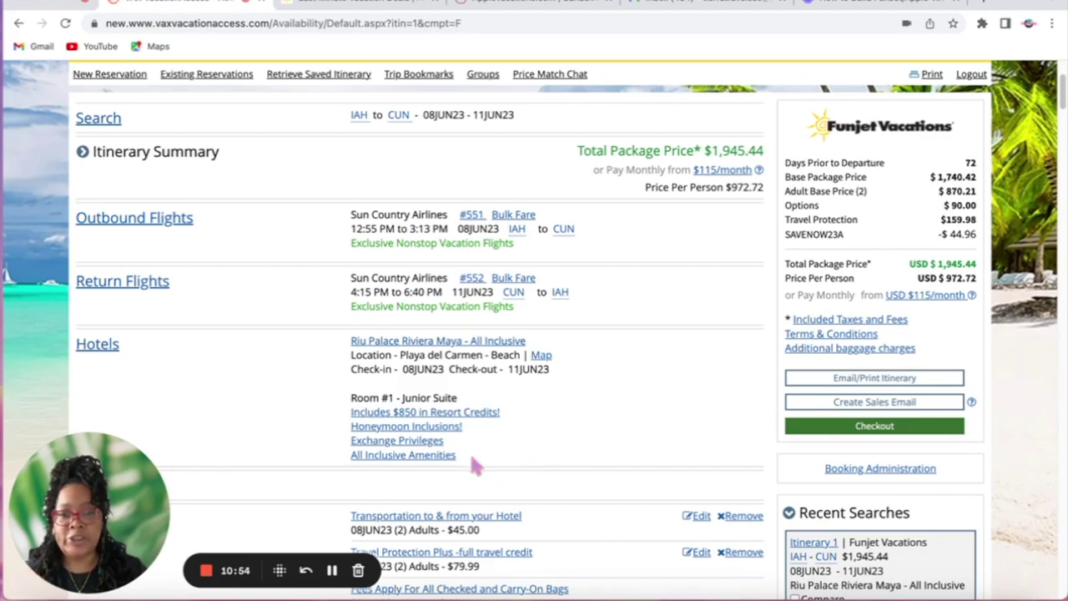
drag(467, 457, 278, 256)
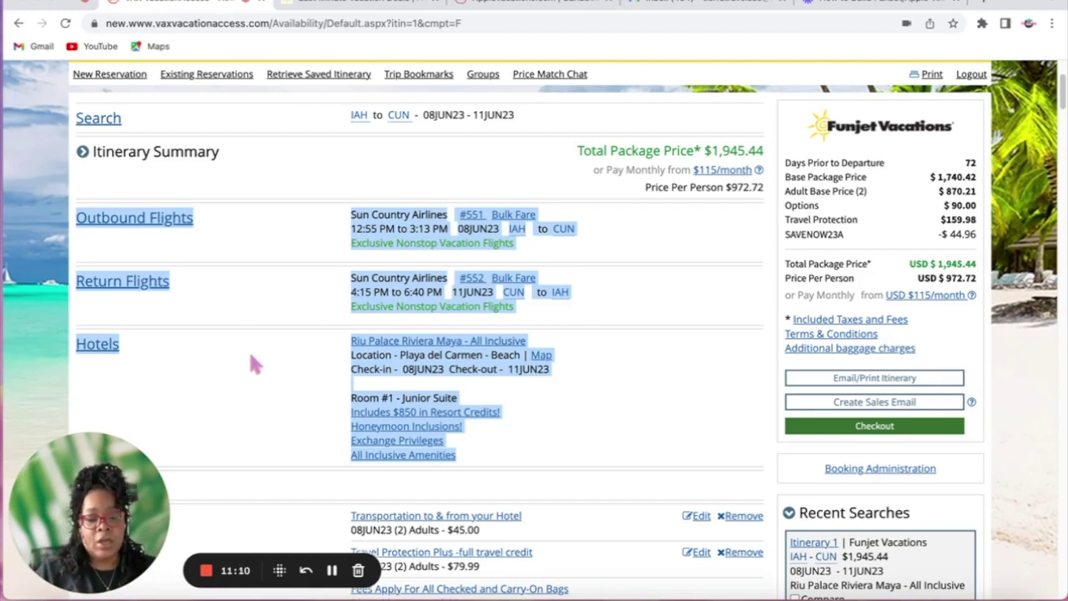
click(657, 376)
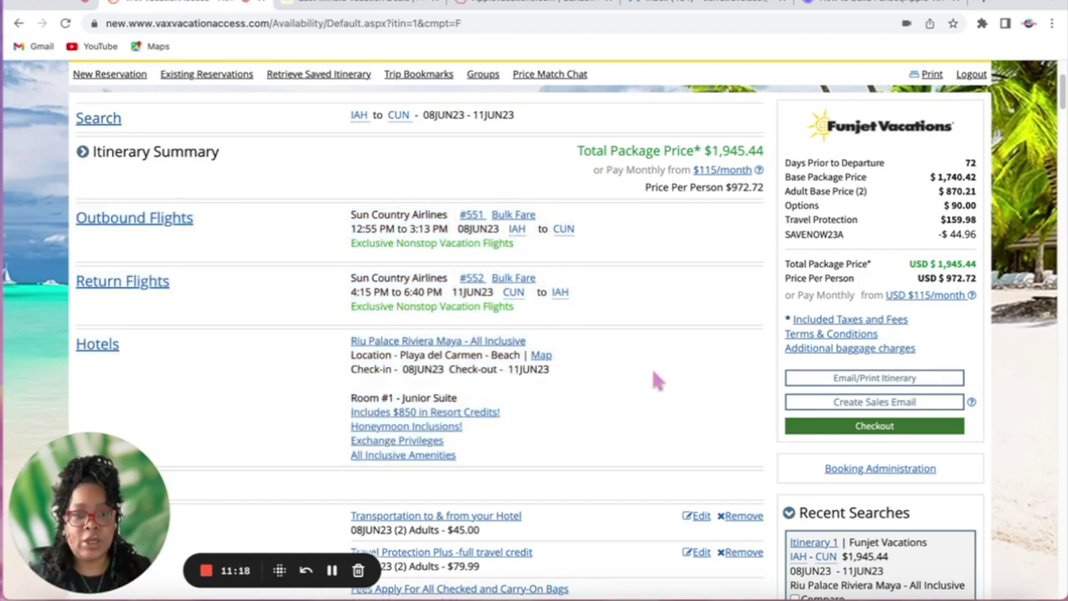
Open the emailable itinerary and highlight the $559.98 deposit due 31MAR23 and full payment due 24APR23
click(868, 378)
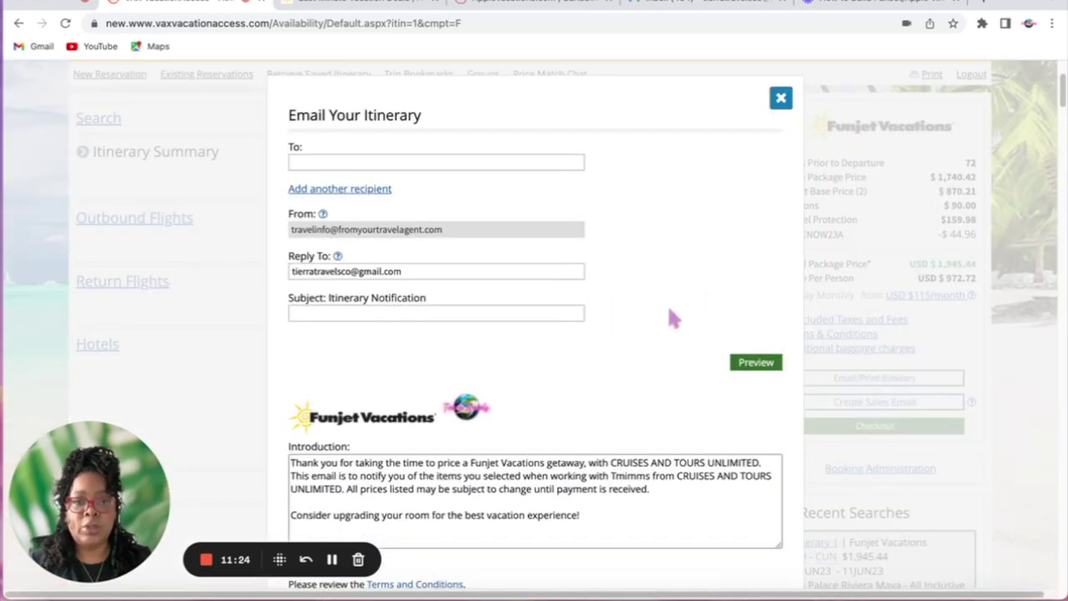
scroll(682, 396, down, 6)
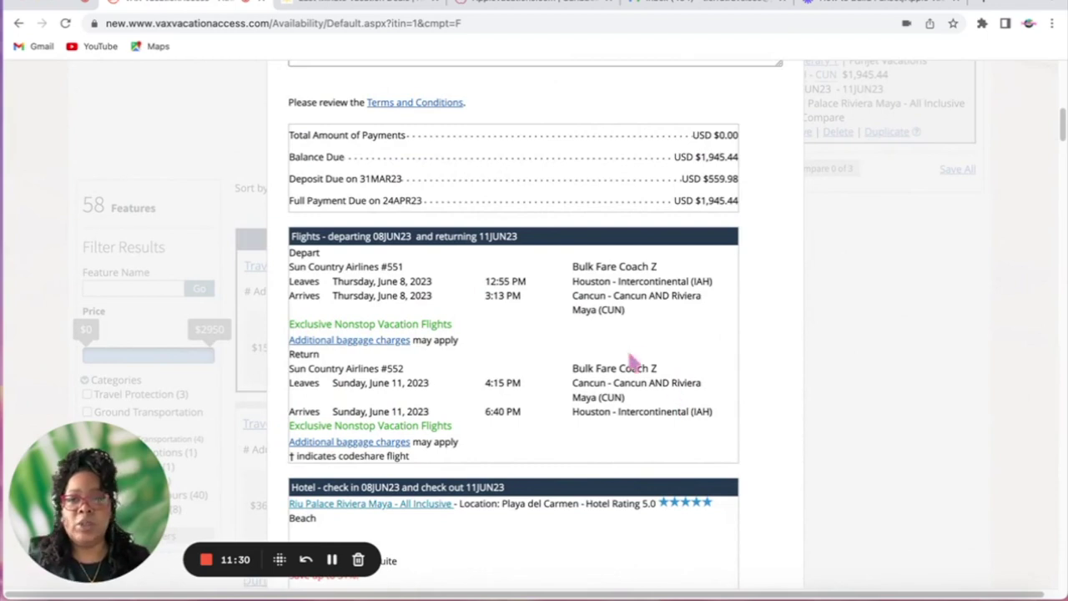
double_click(718, 178)
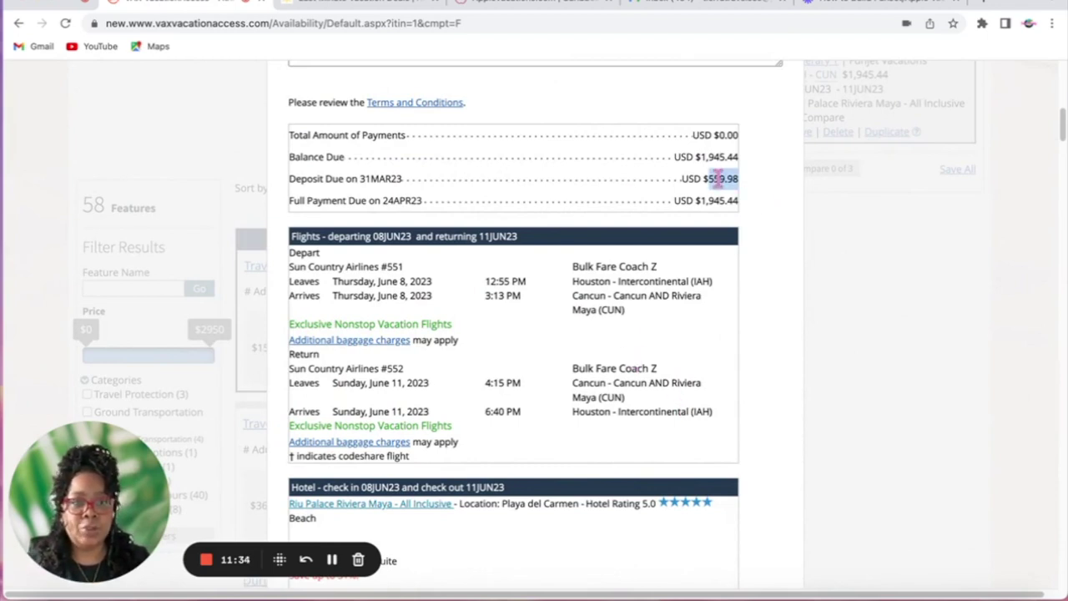
triple_click(380, 178)
triple_click(411, 199)
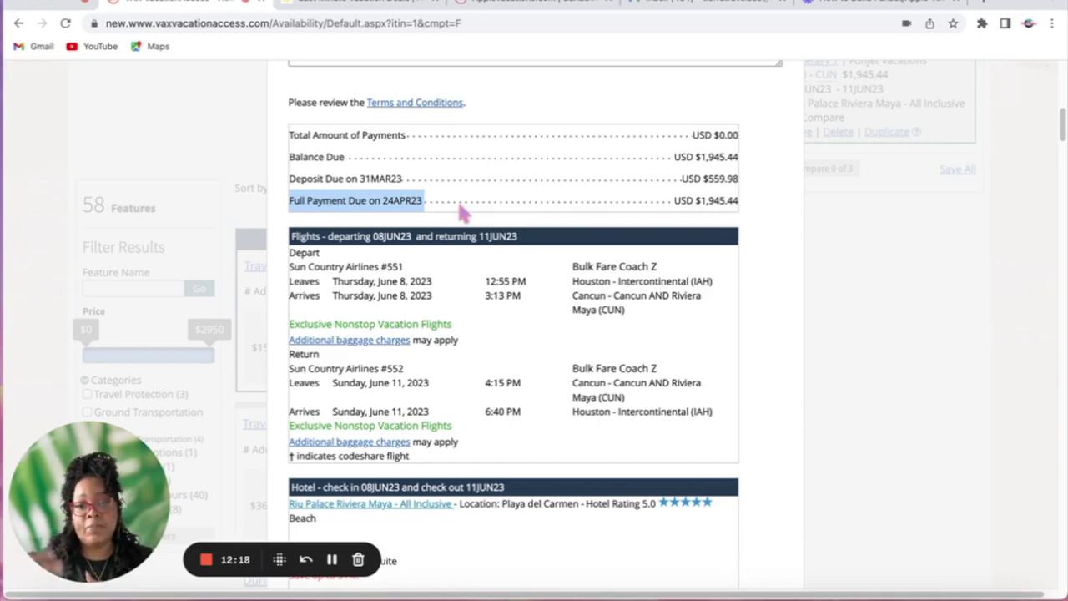
Scroll through the itinerary to review its flights and hotel inclusions
scroll(617, 342, down, 2)
scroll(622, 346, down, 2)
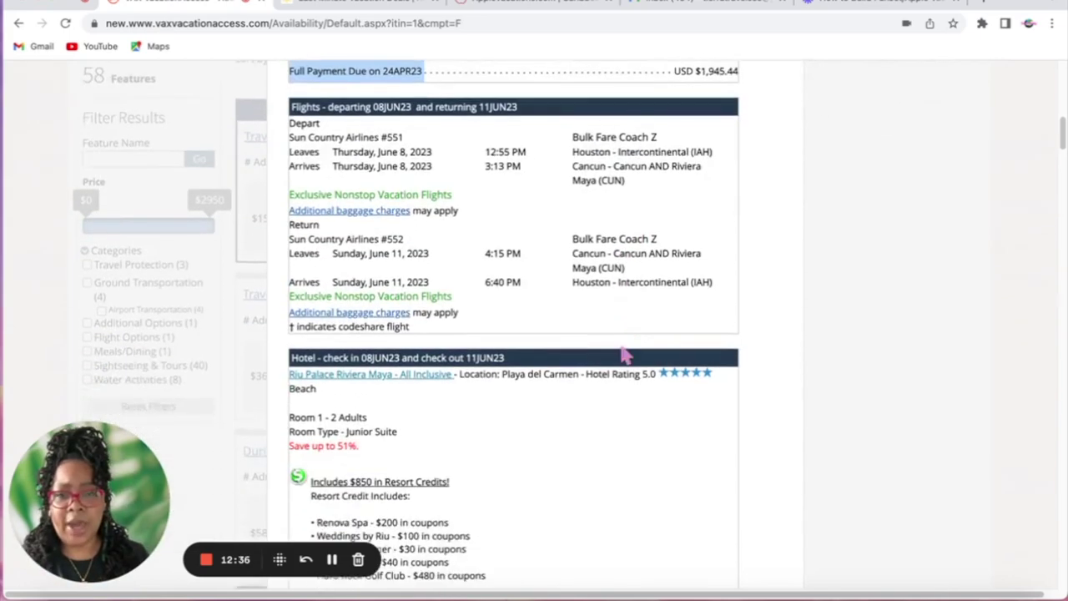
scroll(625, 353, up, 5)
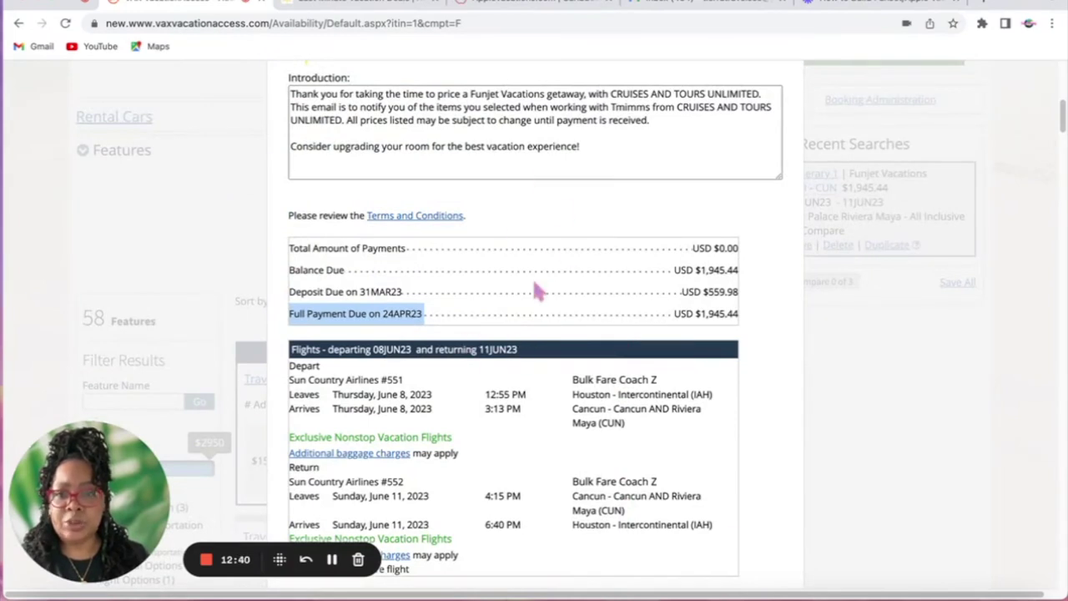
scroll(534, 289, up, 1)
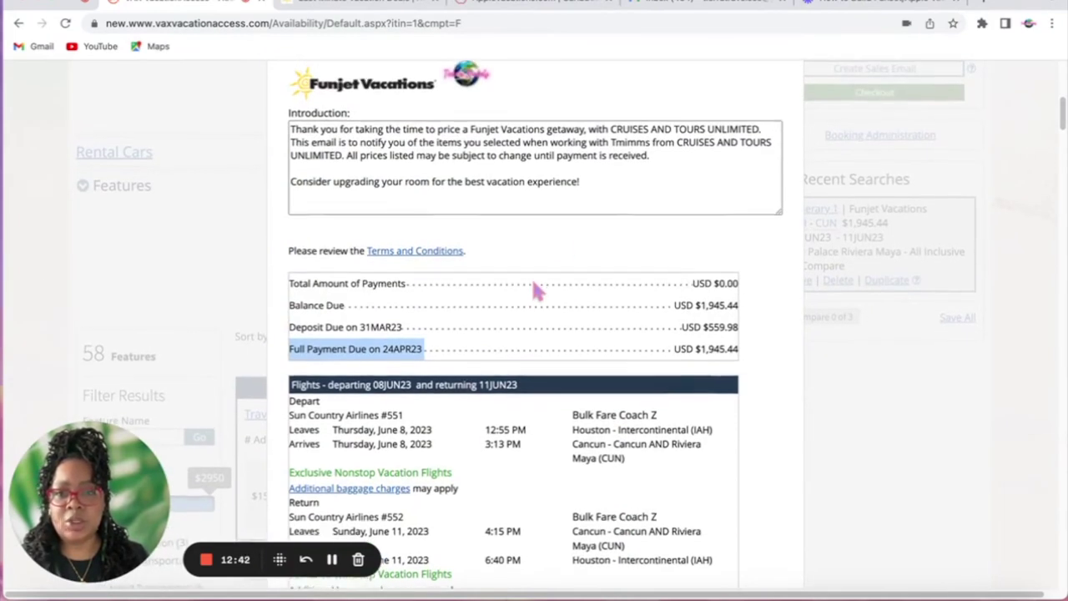
scroll(537, 291, up, 5)
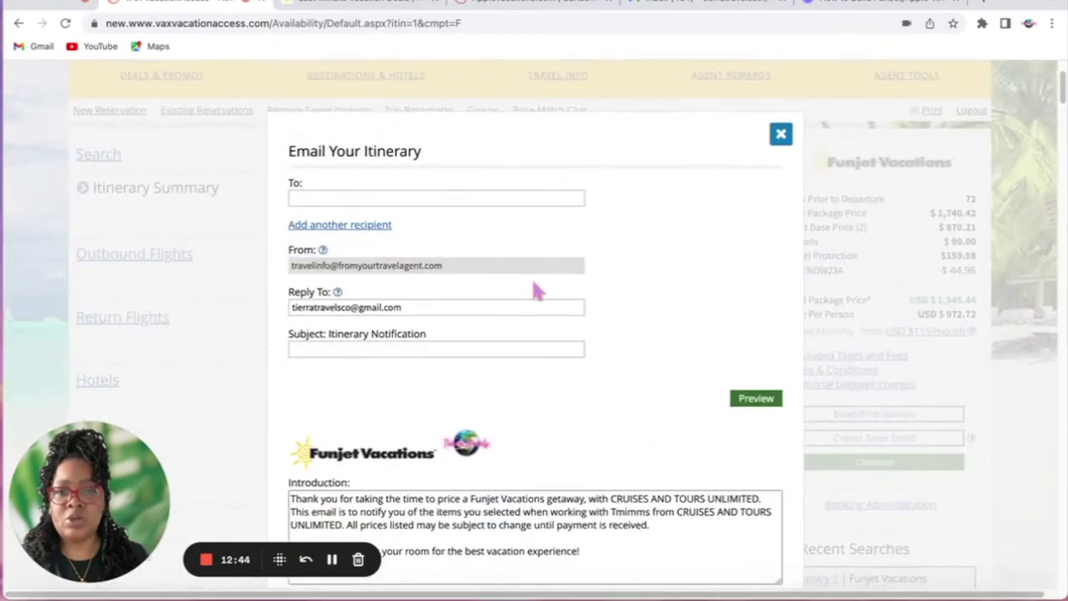
scroll(535, 277, down, 4)
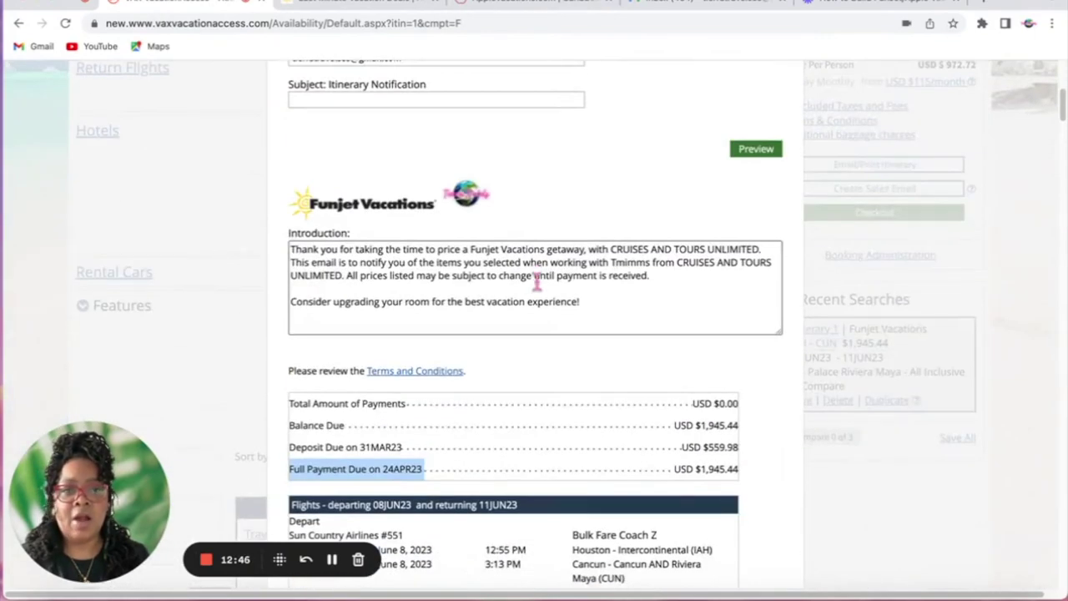
scroll(538, 284, down, 1)
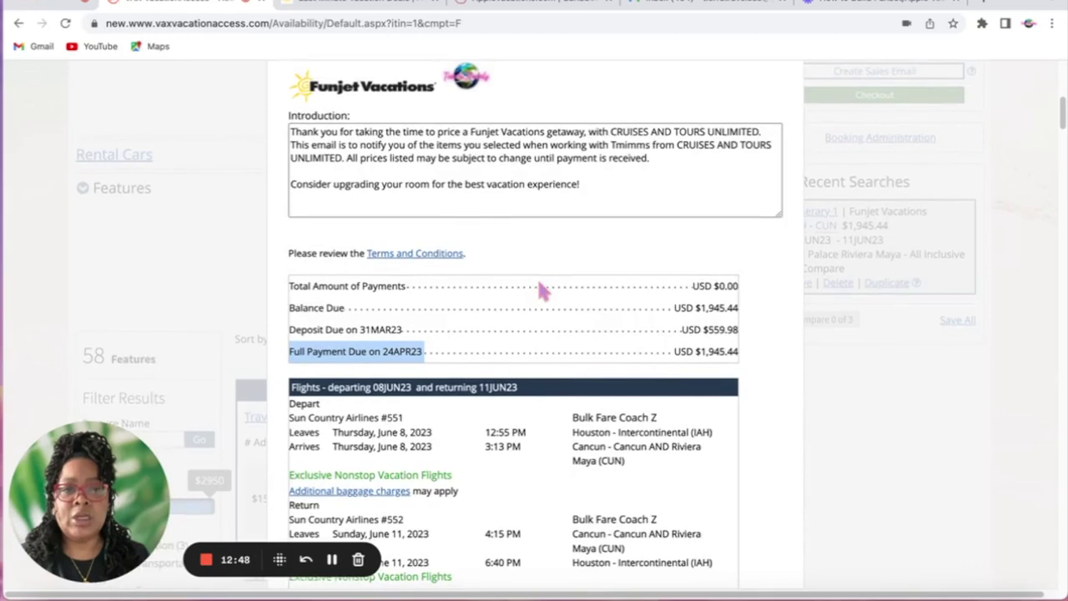
scroll(541, 290, up, 3)
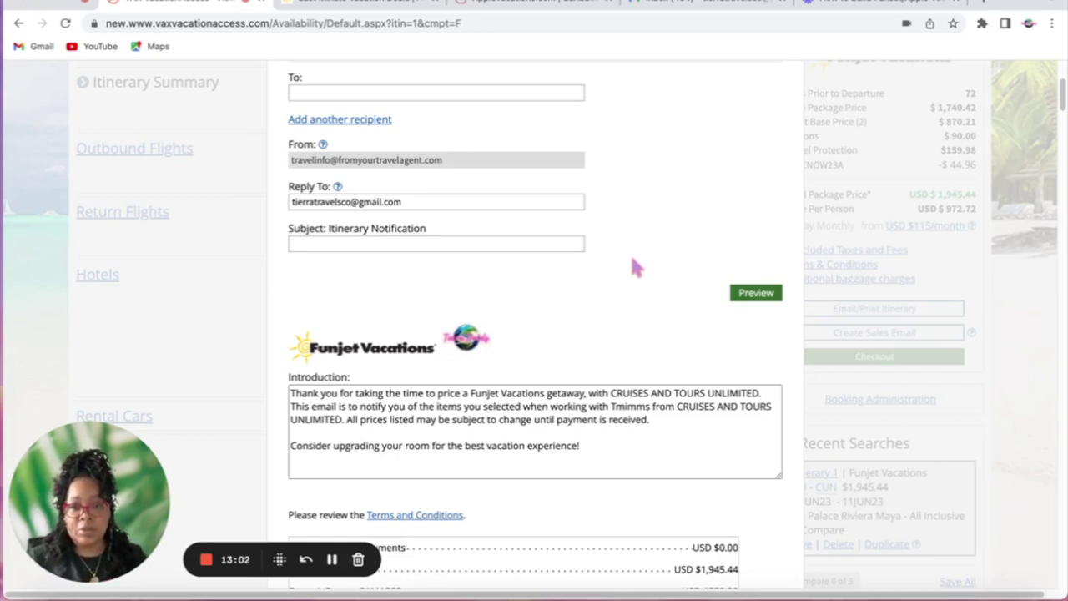
scroll(571, 472, down, 1)
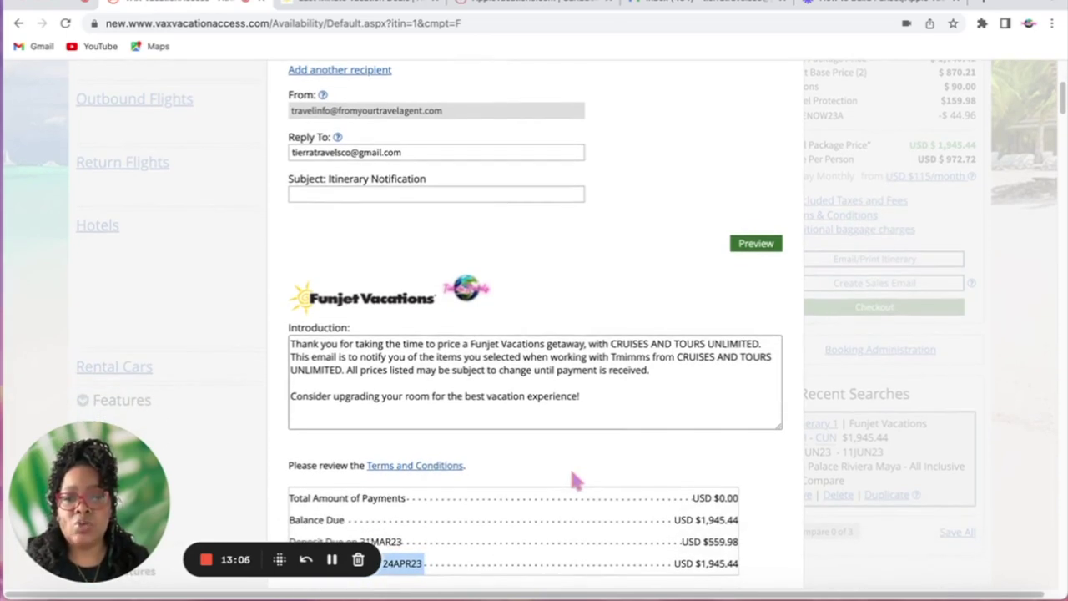
scroll(570, 479, down, 6)
scroll(549, 505, up, 7)
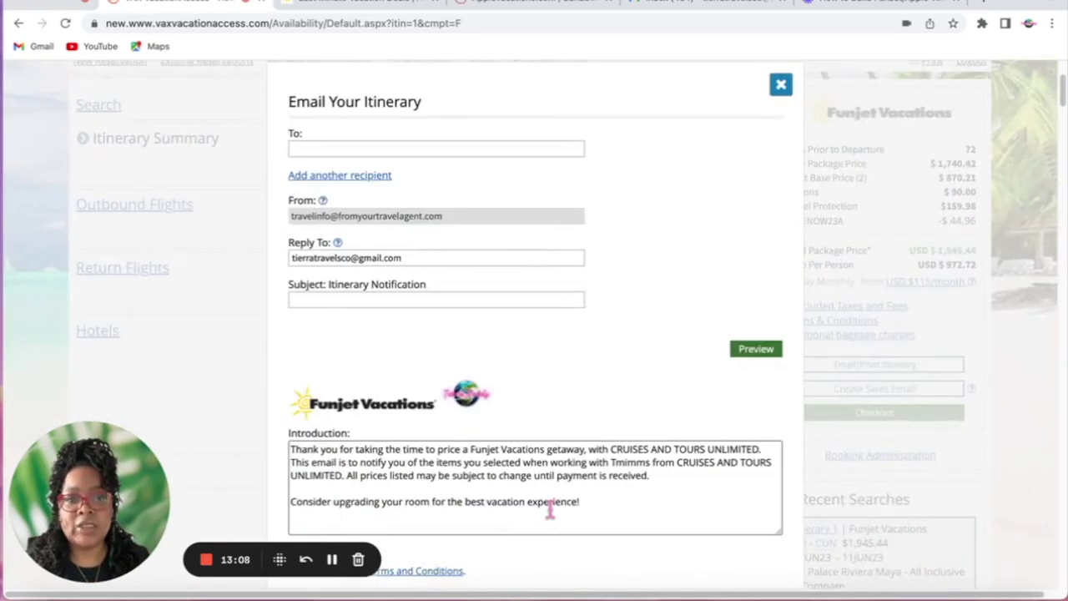
scroll(549, 511, down, 15)
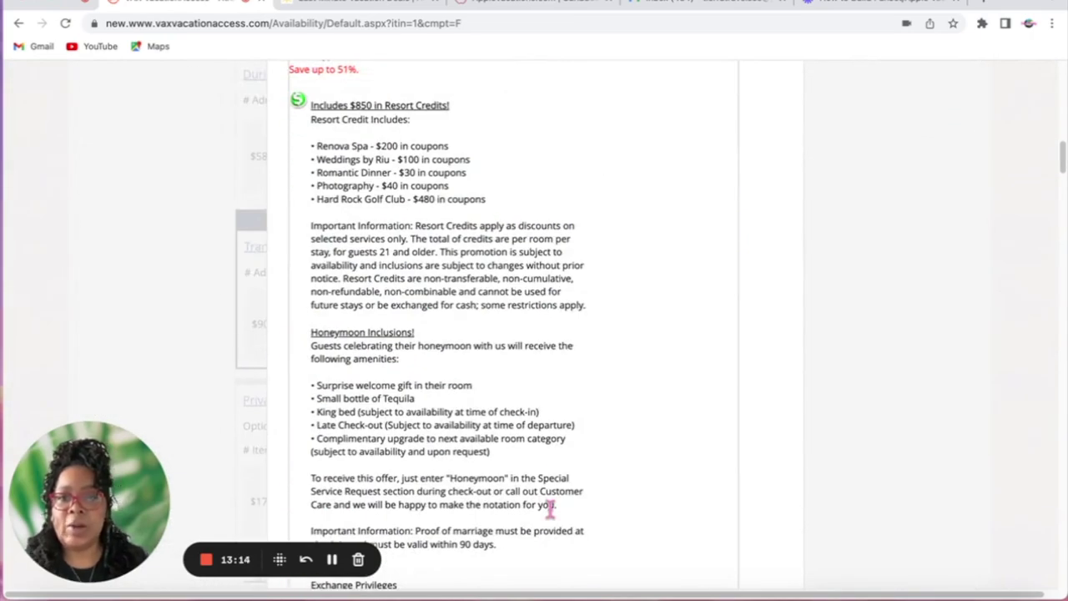
scroll(655, 397, down, 1)
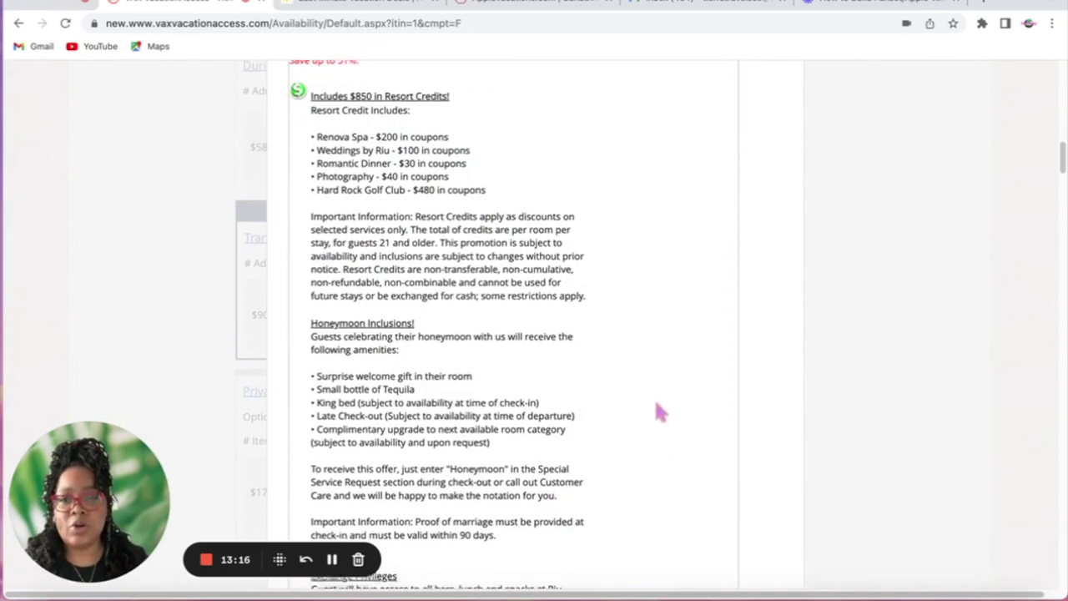
scroll(655, 405, down, 3)
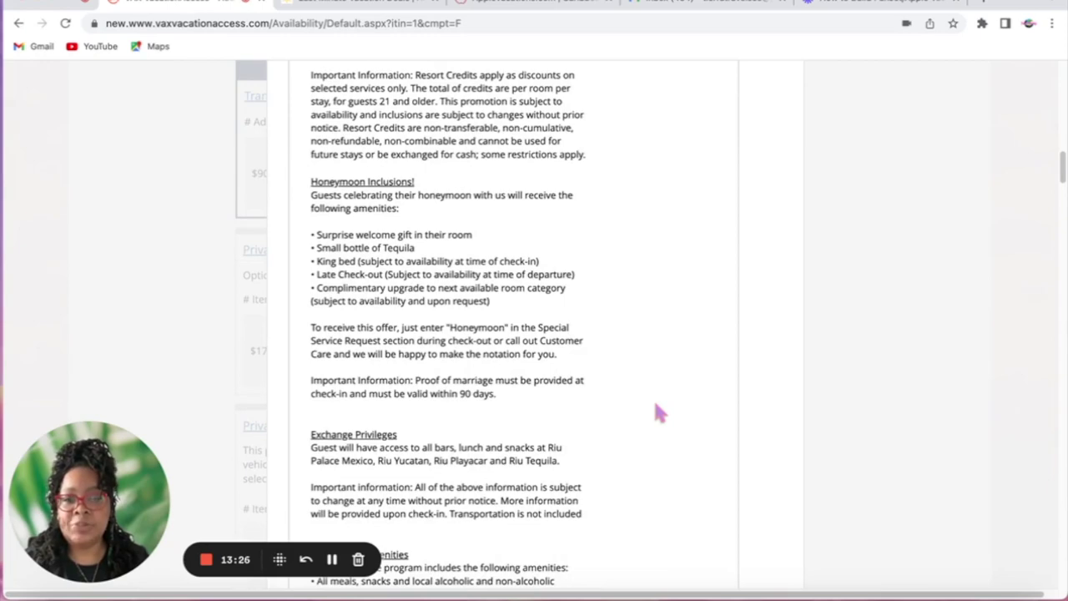
scroll(657, 409, down, 10)
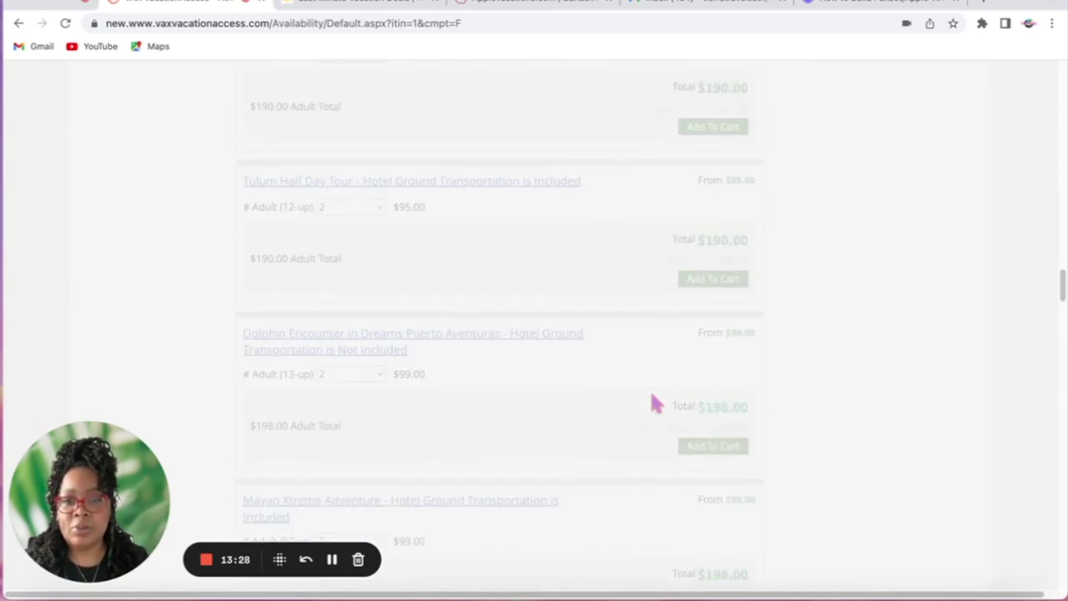
scroll(656, 406, up, 10)
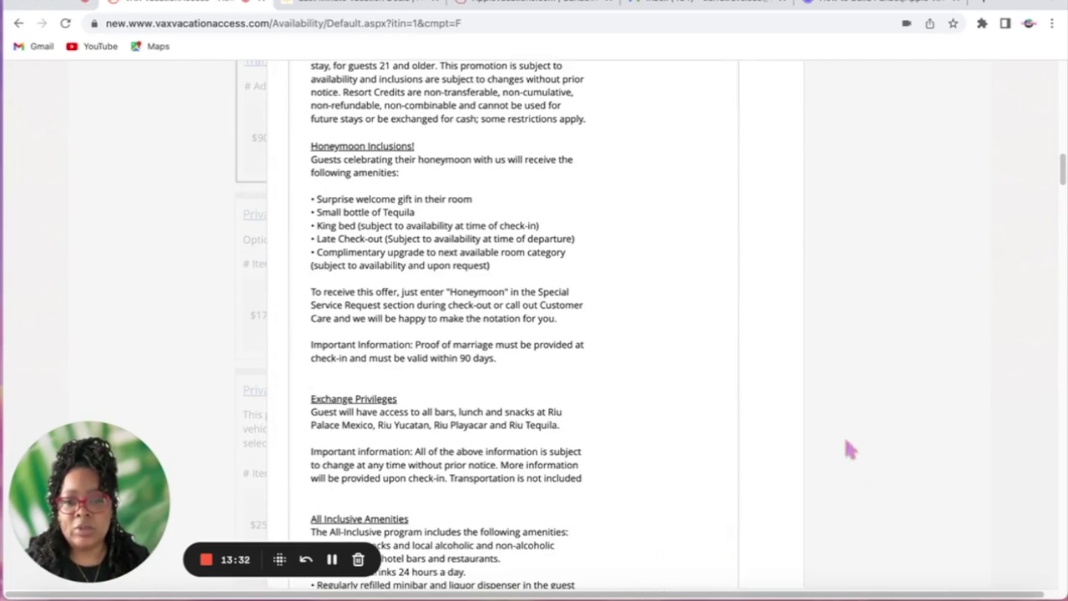
scroll(835, 444, up, 3)
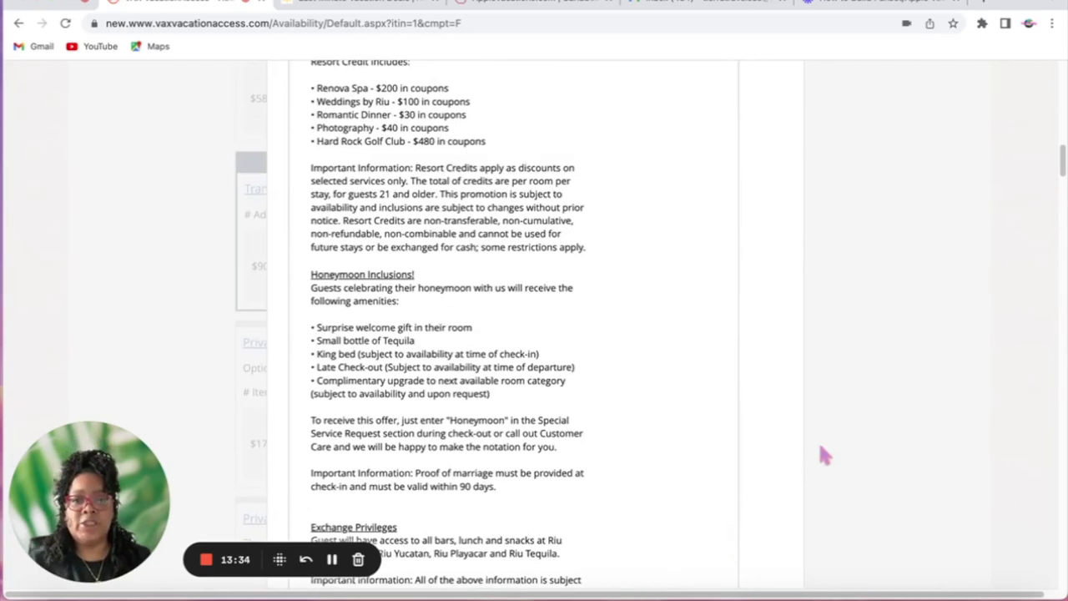
scroll(822, 443, down, 6)
scroll(820, 440, up, 14)
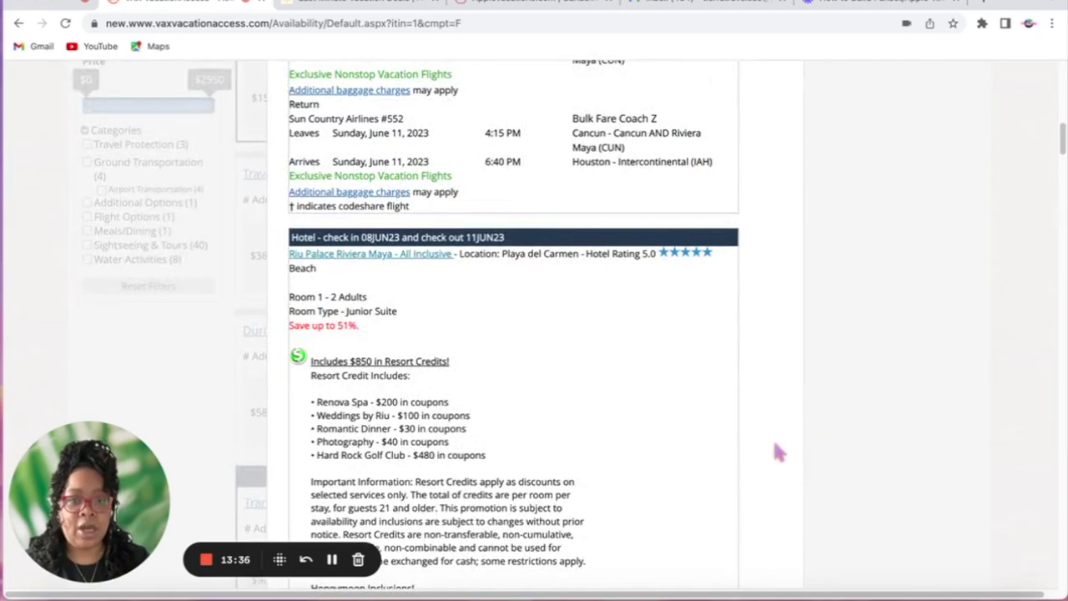
scroll(717, 451, up, 6)
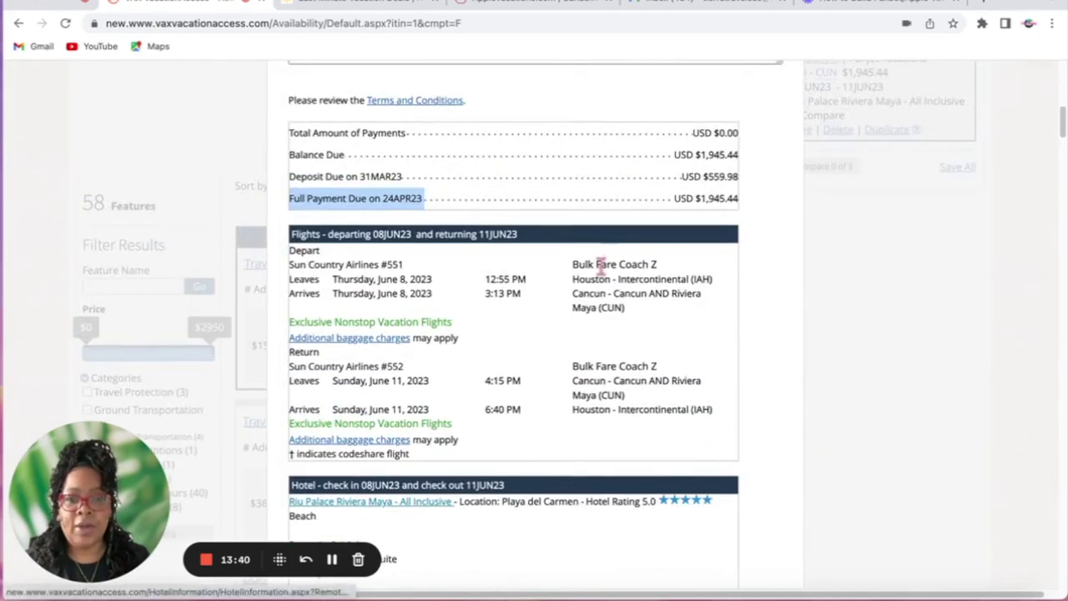
scroll(584, 291, down, 10)
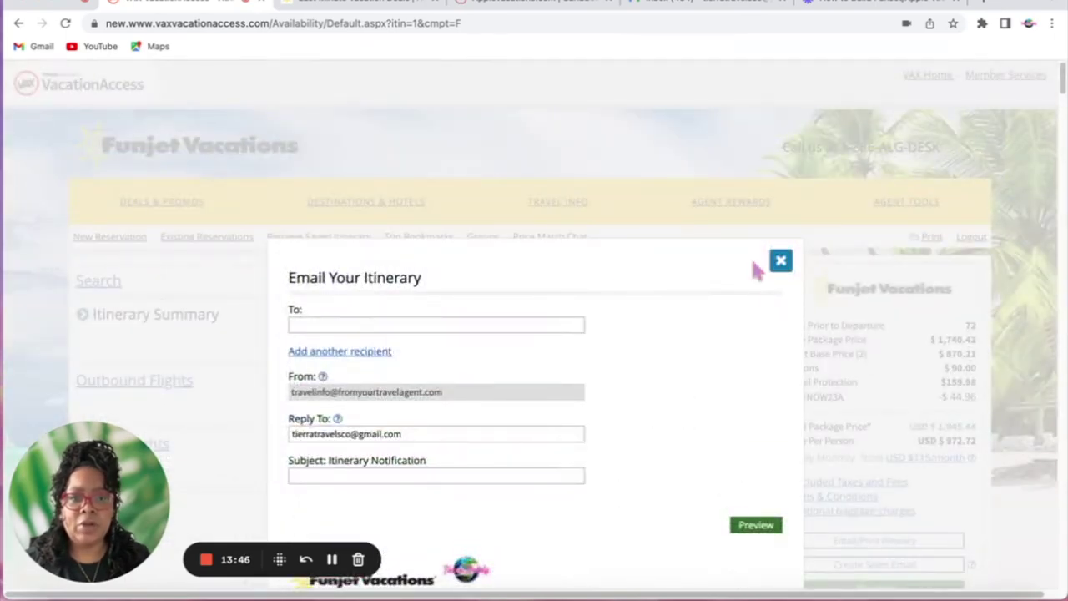
click(781, 261)
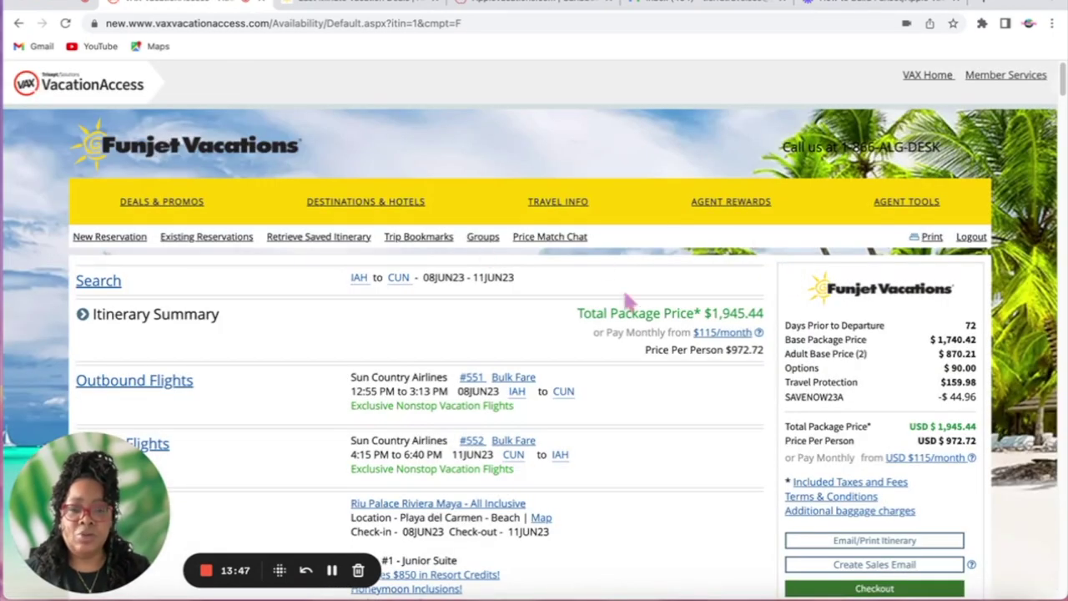
scroll(613, 439, down, 1)
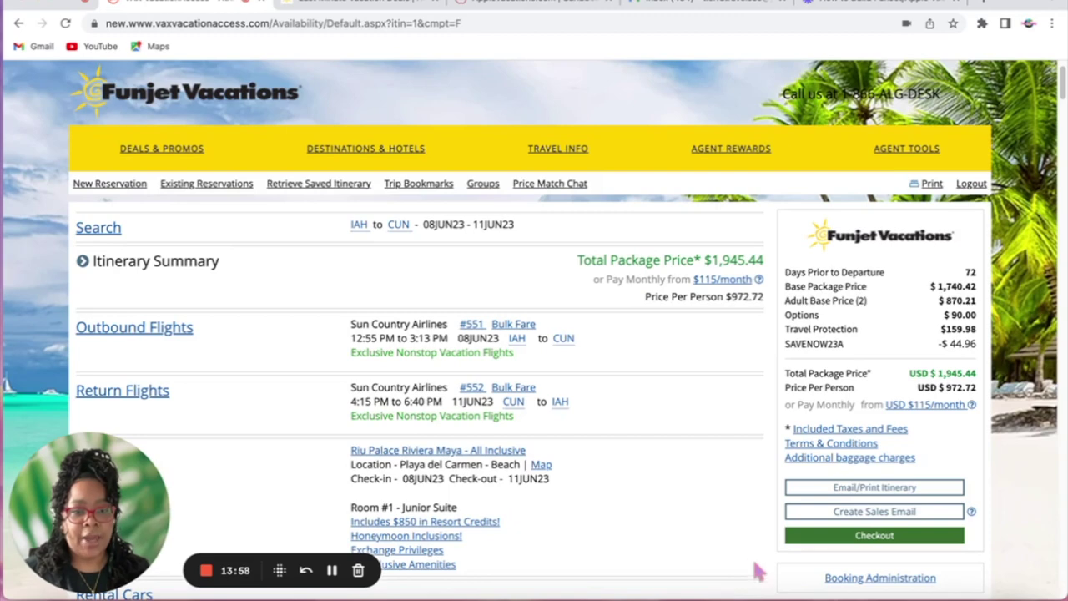
click(943, 413)
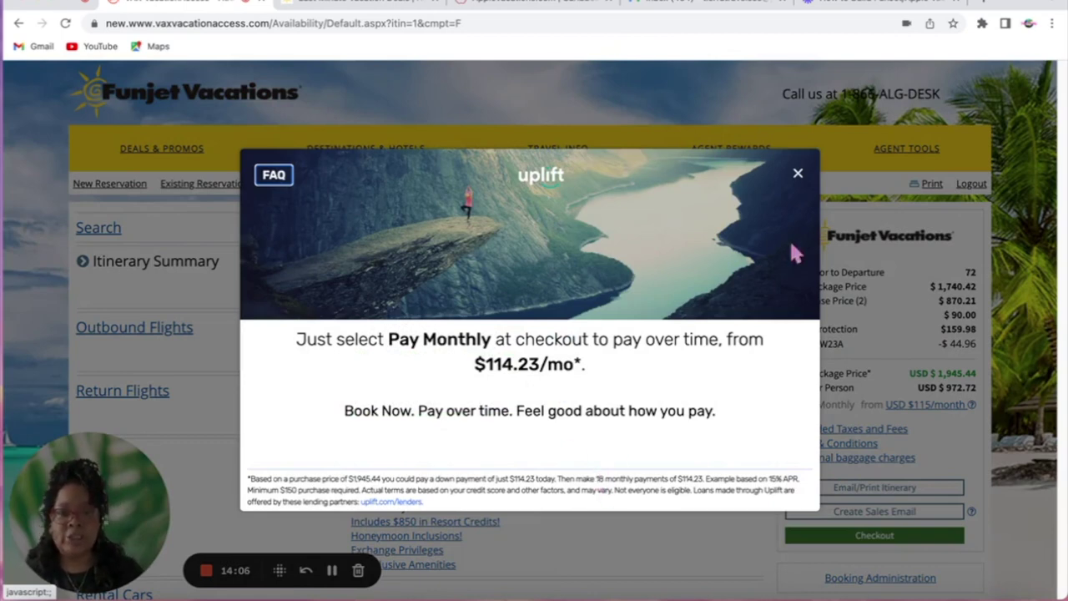
click(797, 173)
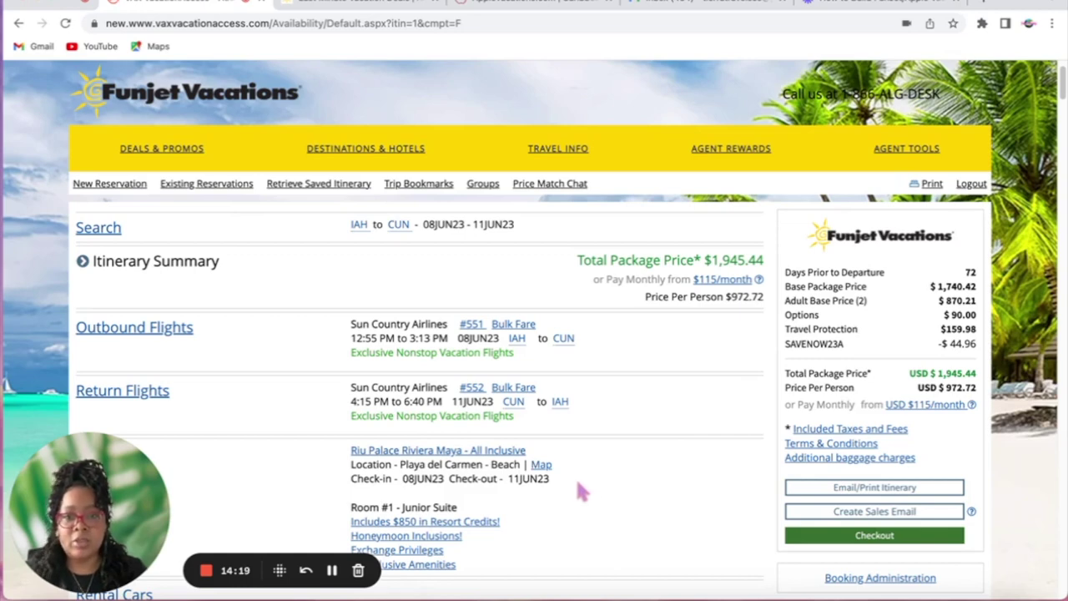
Save the itinerary as 'Hard Rock June 2023 Deal' and acknowledge the saved confirmation
scroll(708, 500, up, 1)
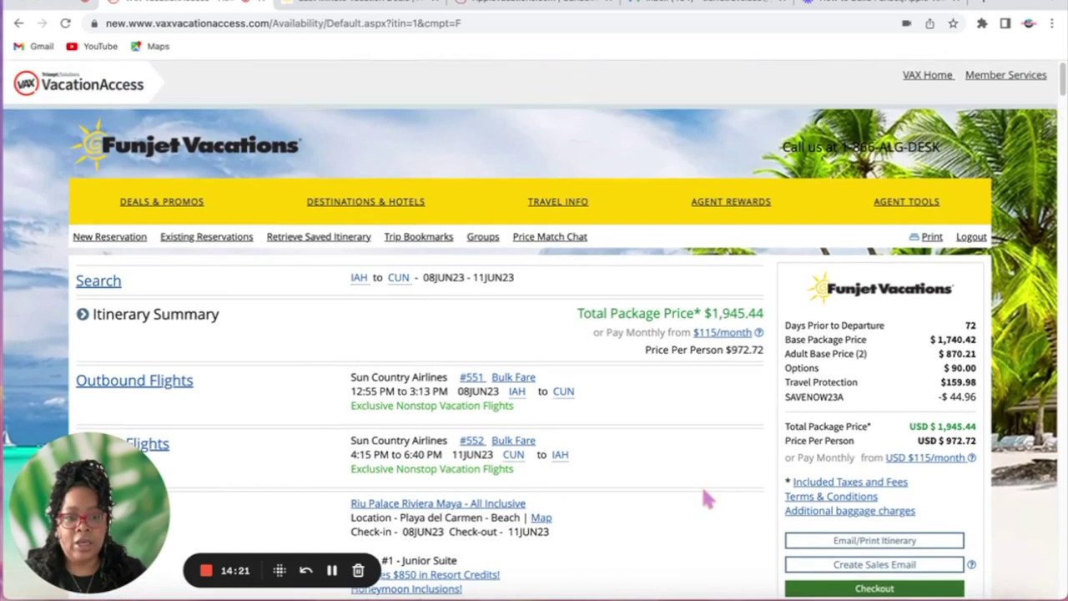
scroll(708, 492, down, 20)
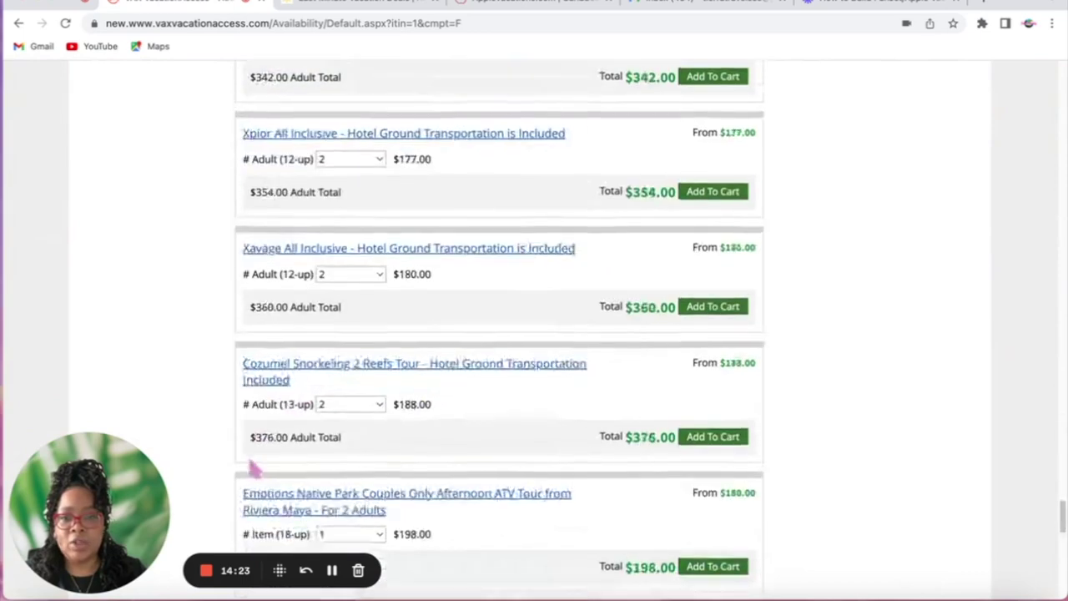
scroll(246, 464, down, 10)
scroll(158, 367, up, 3)
scroll(162, 400, down, 4)
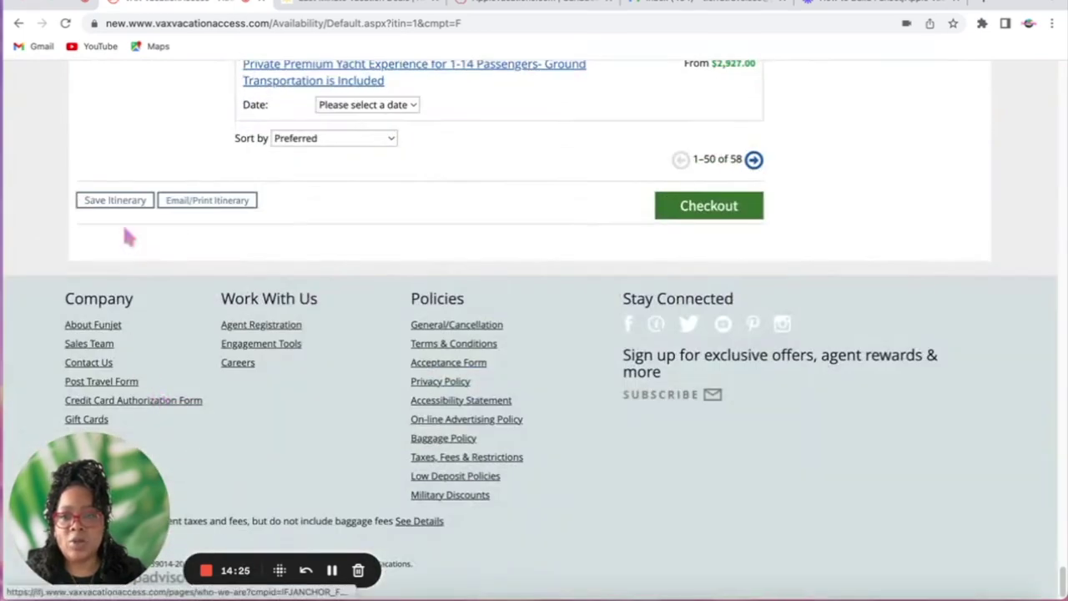
click(117, 201)
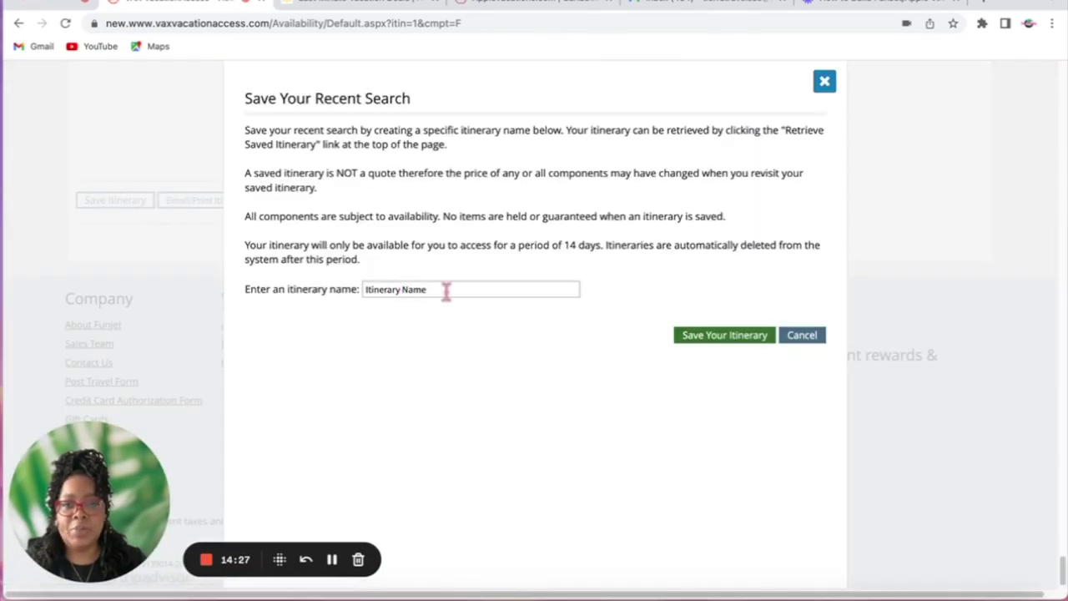
click(446, 289)
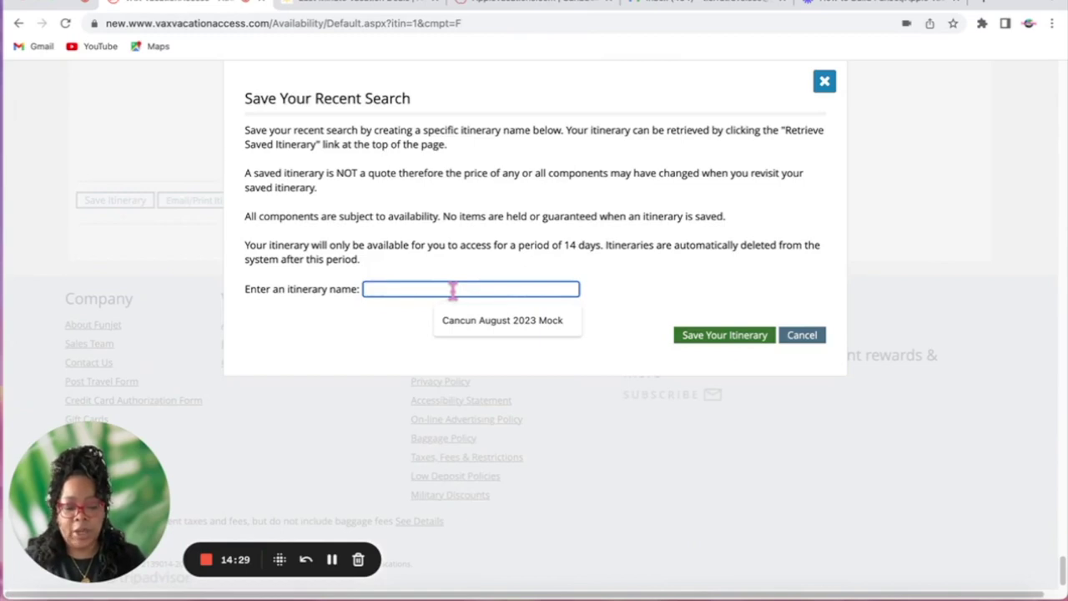
text(Hard Roc)
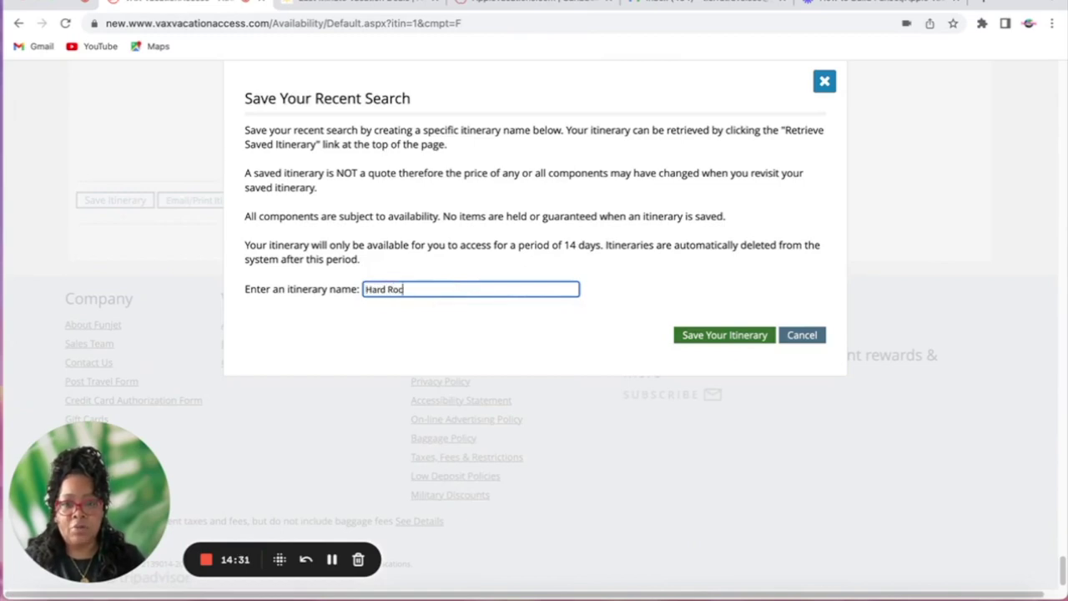
text(k June 2023 Deal)
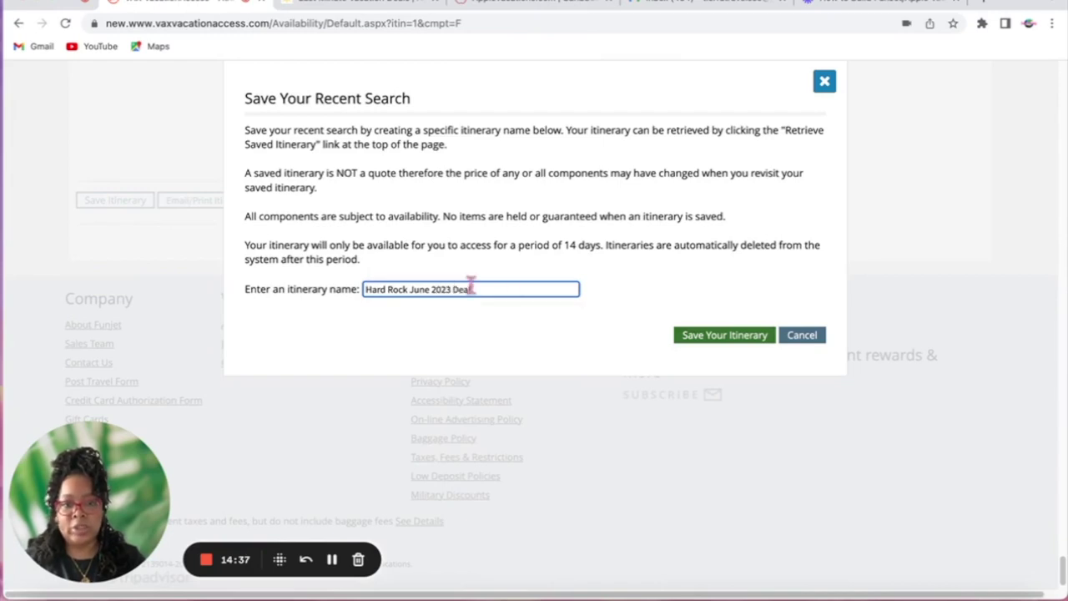
click(689, 342)
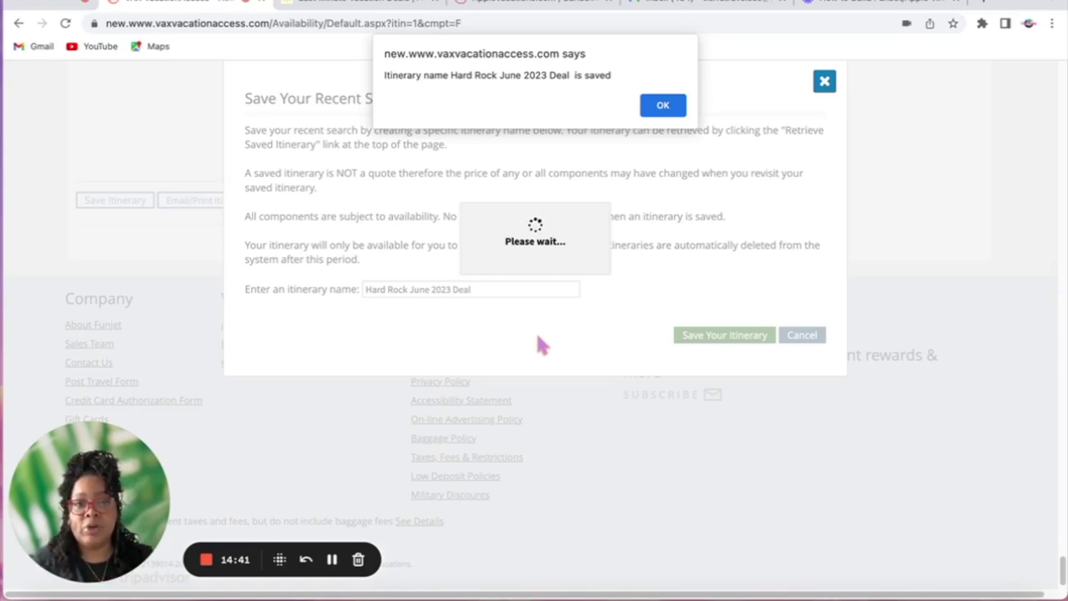
click(668, 106)
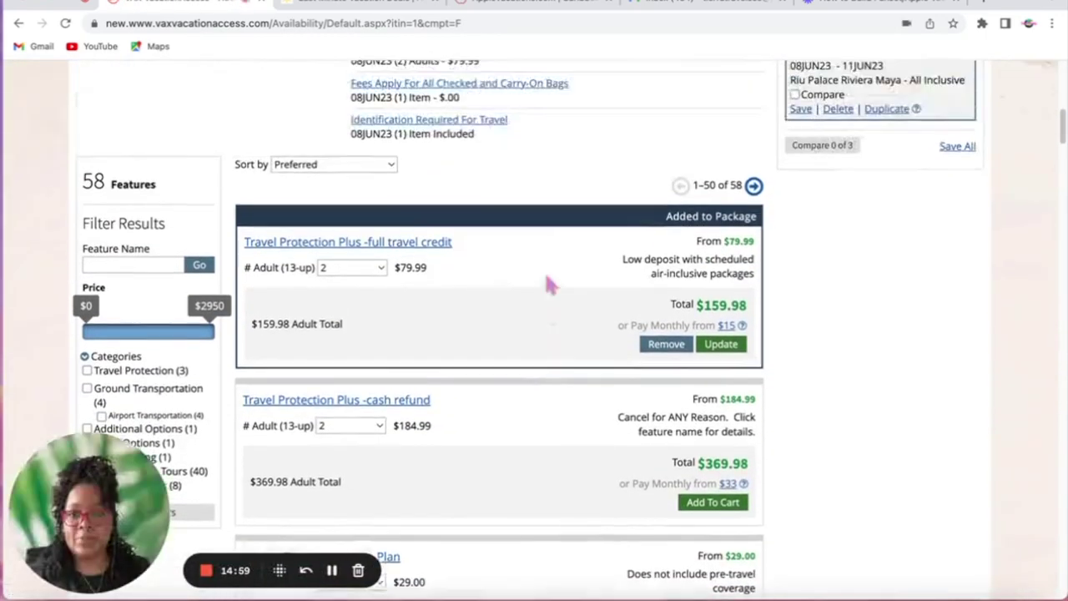
scroll(549, 284, down, 8)
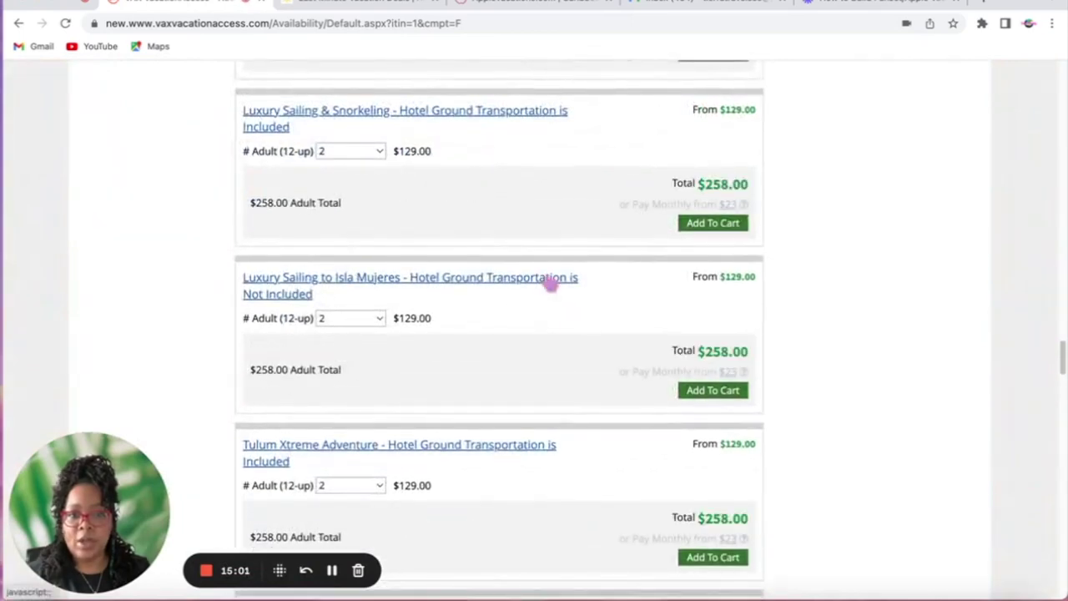
scroll(767, 350, up, 5)
scroll(768, 346, up, 10)
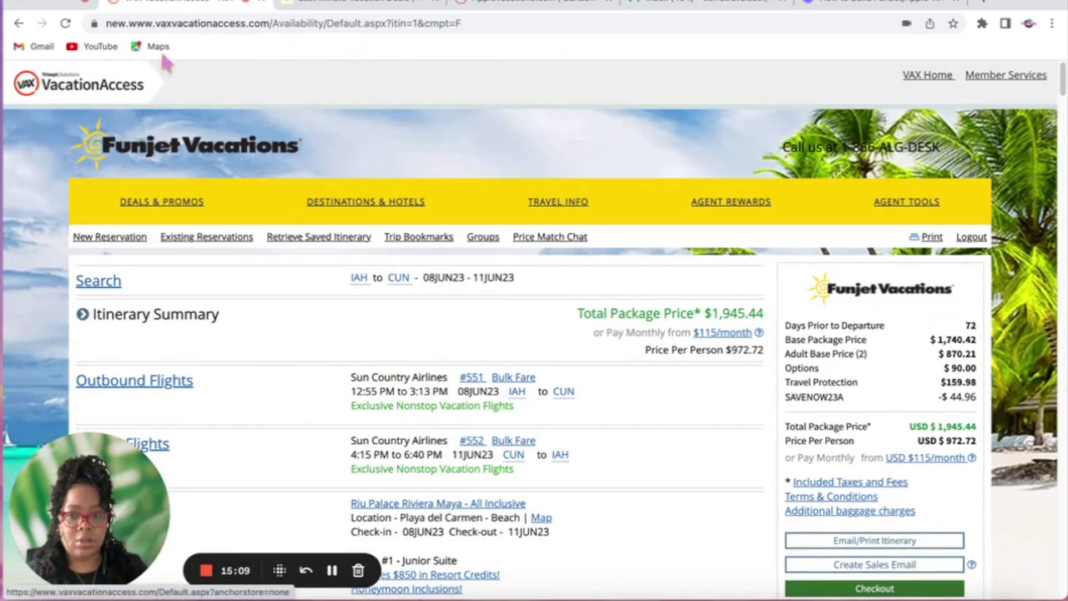
Switch to the Apple Vacations site, decline the $100-off email offer and reload the homepage
click(110, 90)
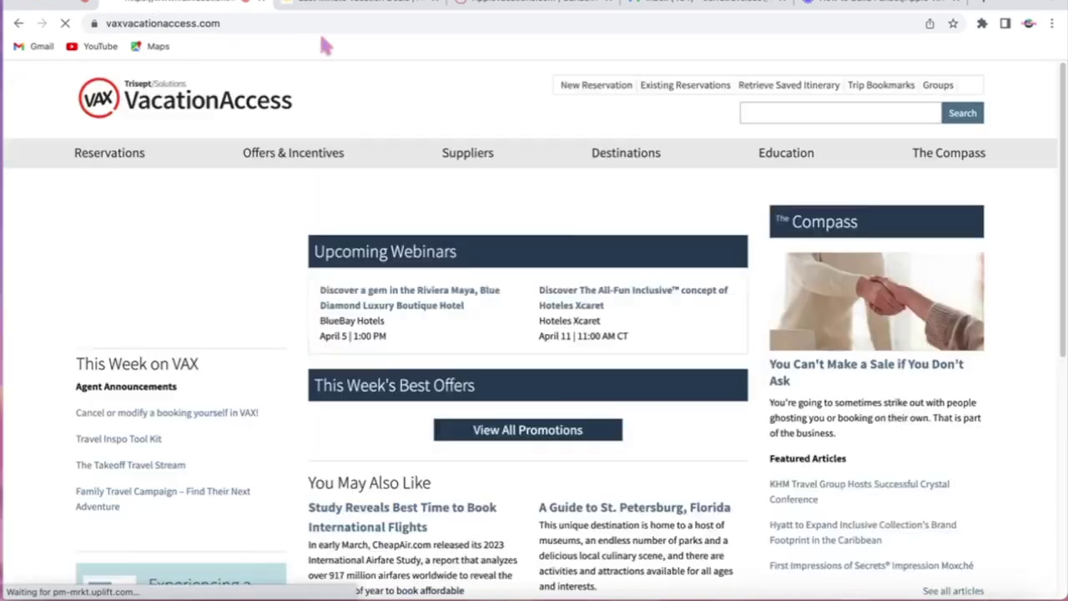
click(512, 5)
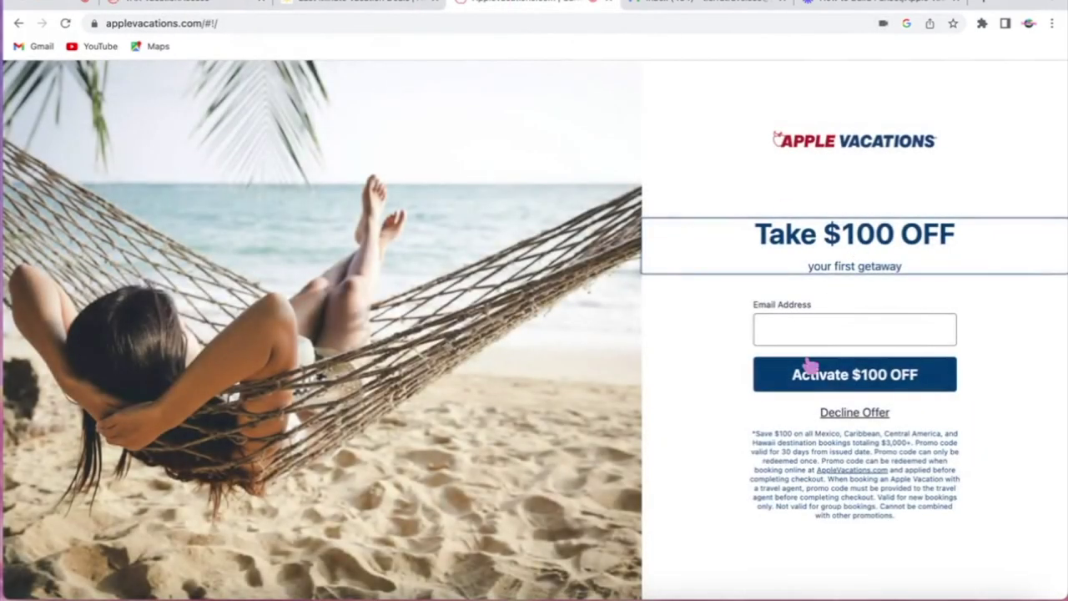
click(848, 416)
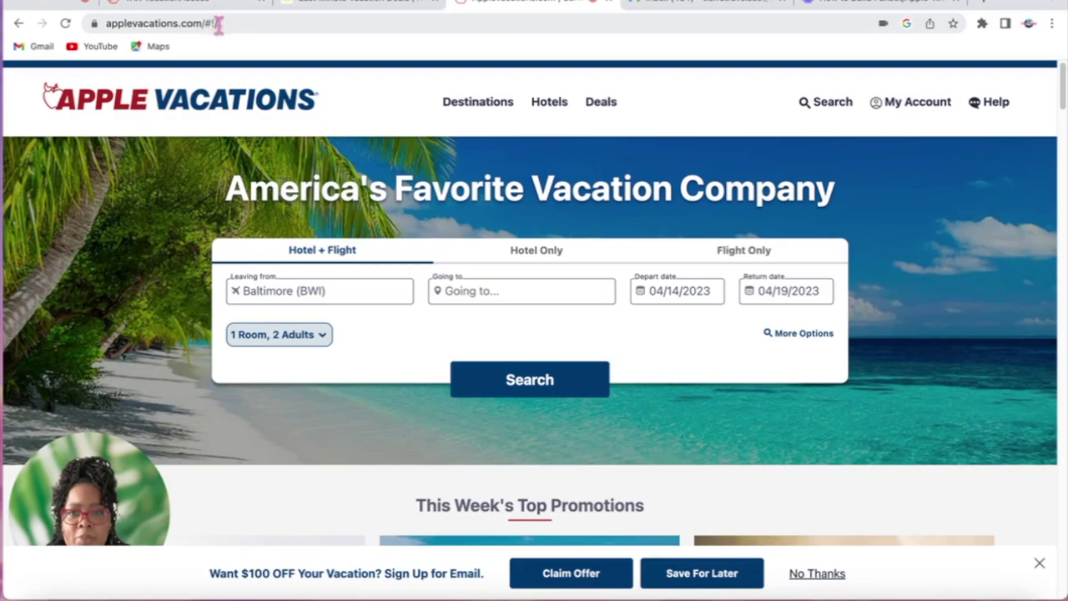
click(218, 24)
key(Return)
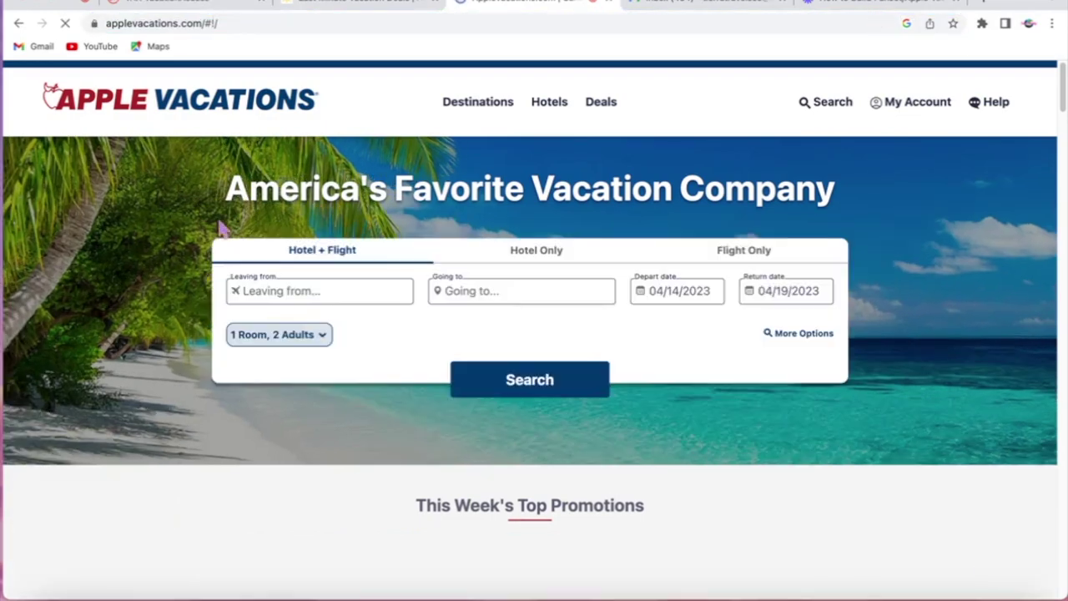
Set the featured deals departure city to Chicago - O'Hare
scroll(227, 307, down, 1)
scroll(227, 307, down, 8)
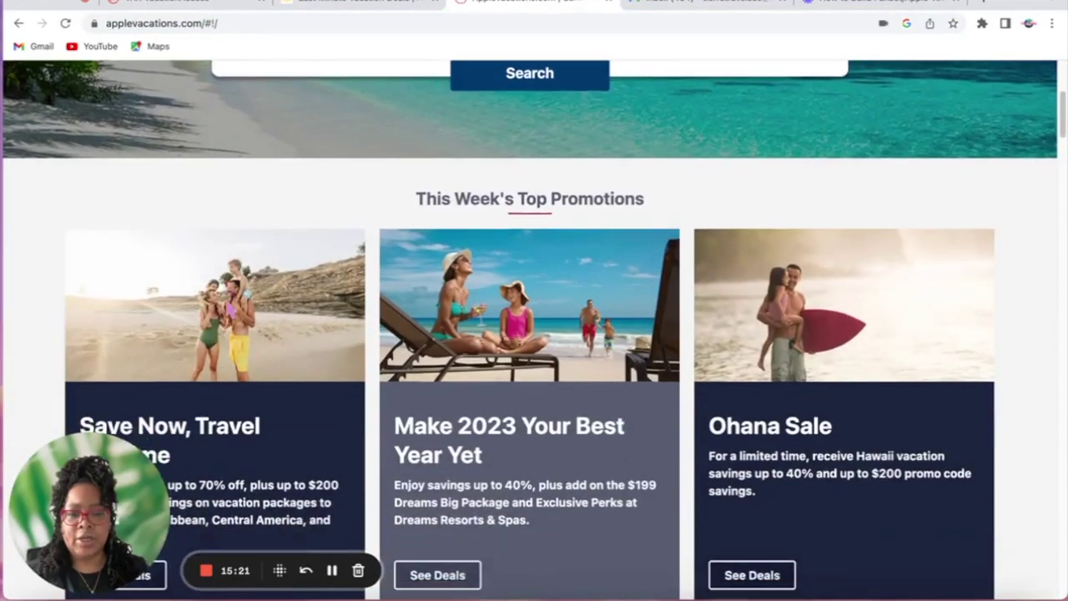
scroll(256, 314, down, 3)
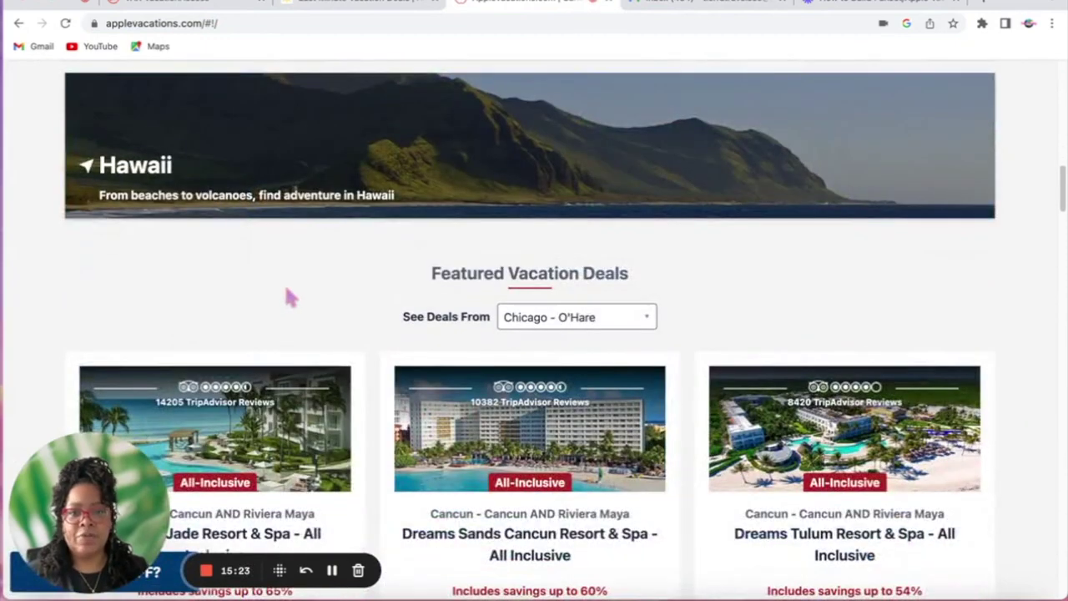
click(565, 323)
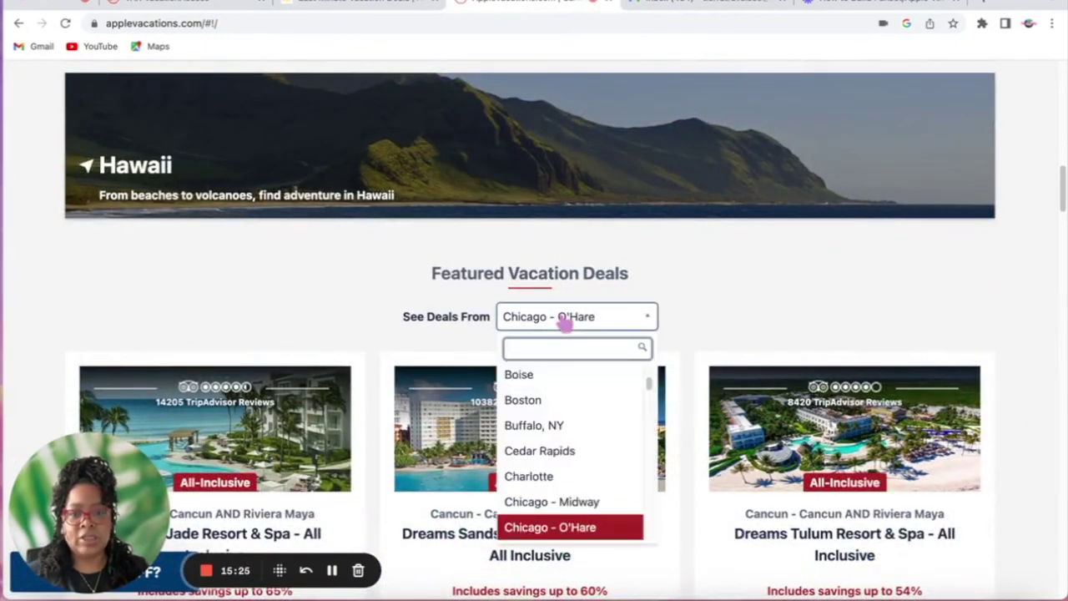
click(315, 292)
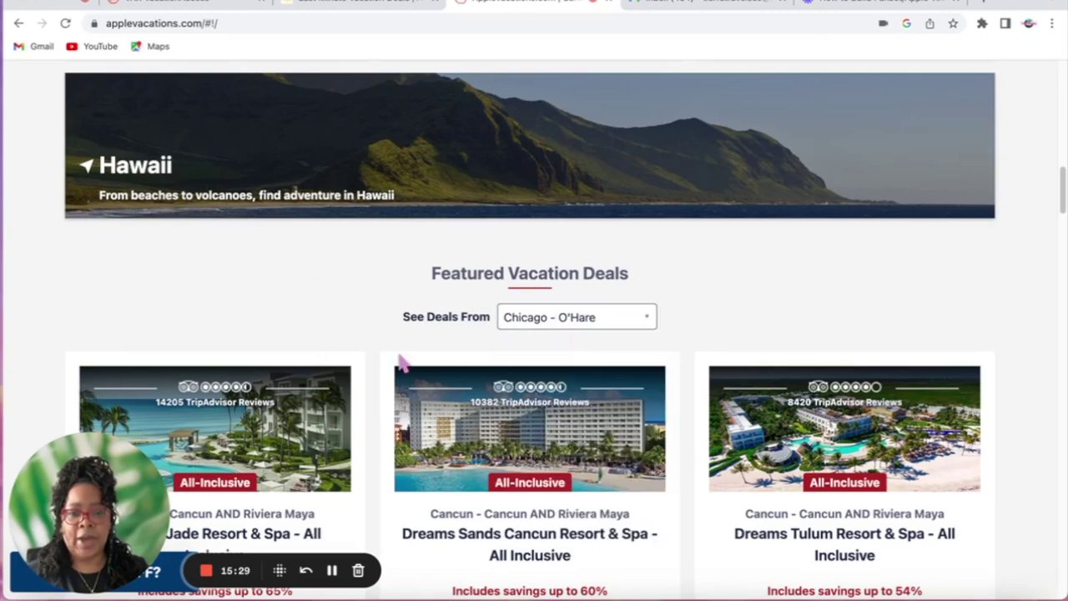
scroll(402, 359, down, 3)
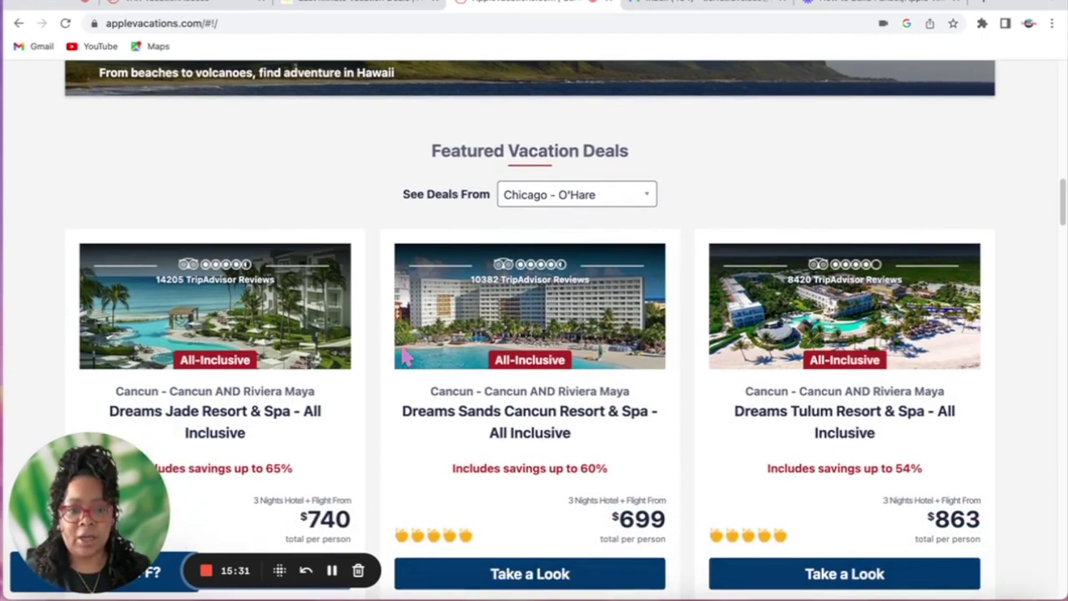
scroll(415, 377, down, 4)
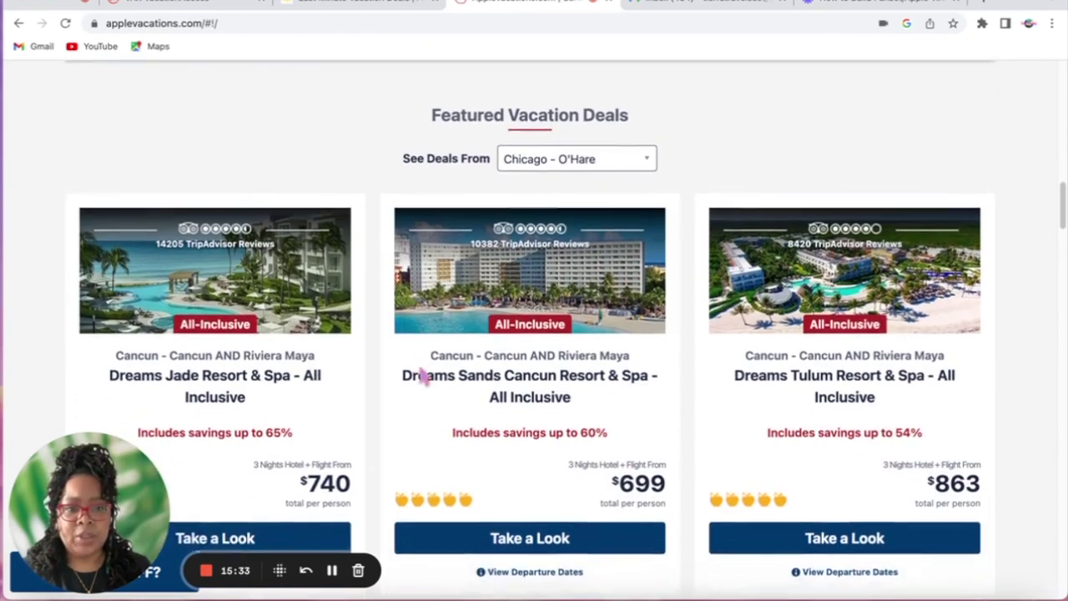
scroll(424, 388, up, 10)
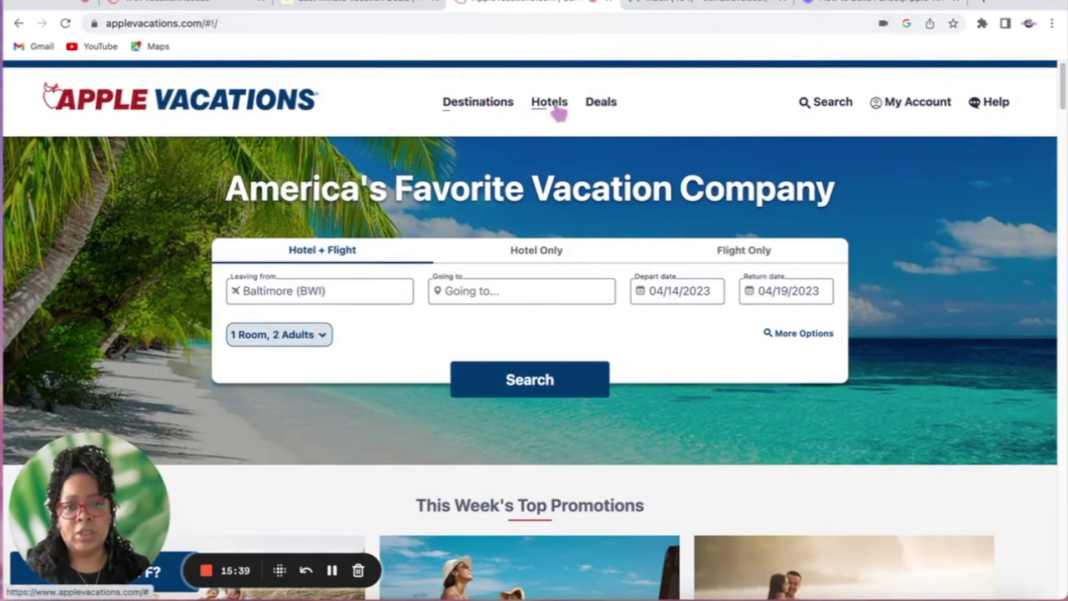
Filter the Apple Vacations deals page to all-inclusive, 5-star hotels
click(601, 110)
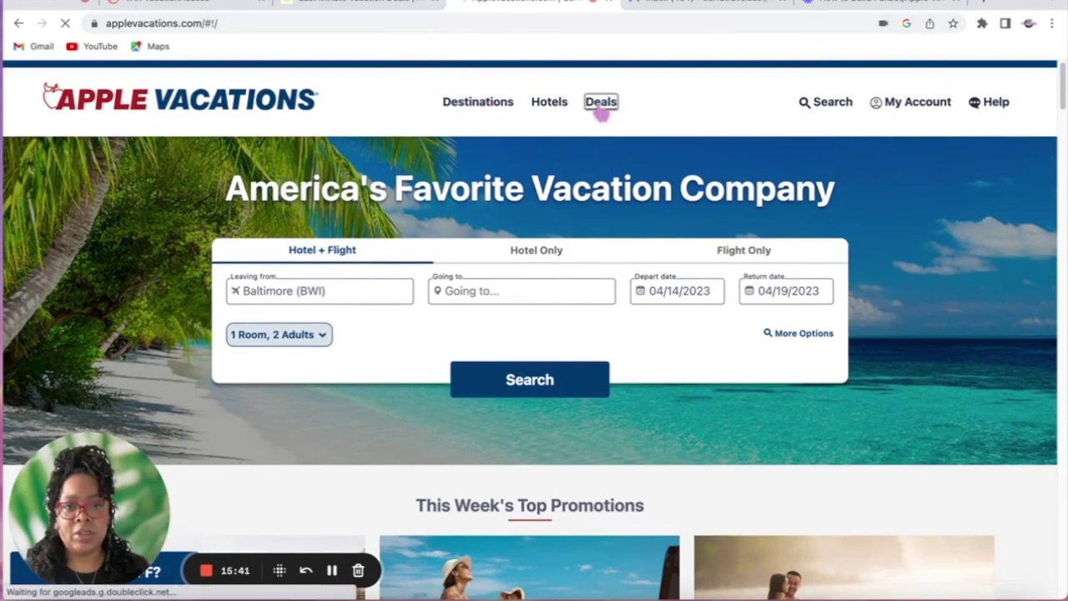
scroll(555, 341, down, 5)
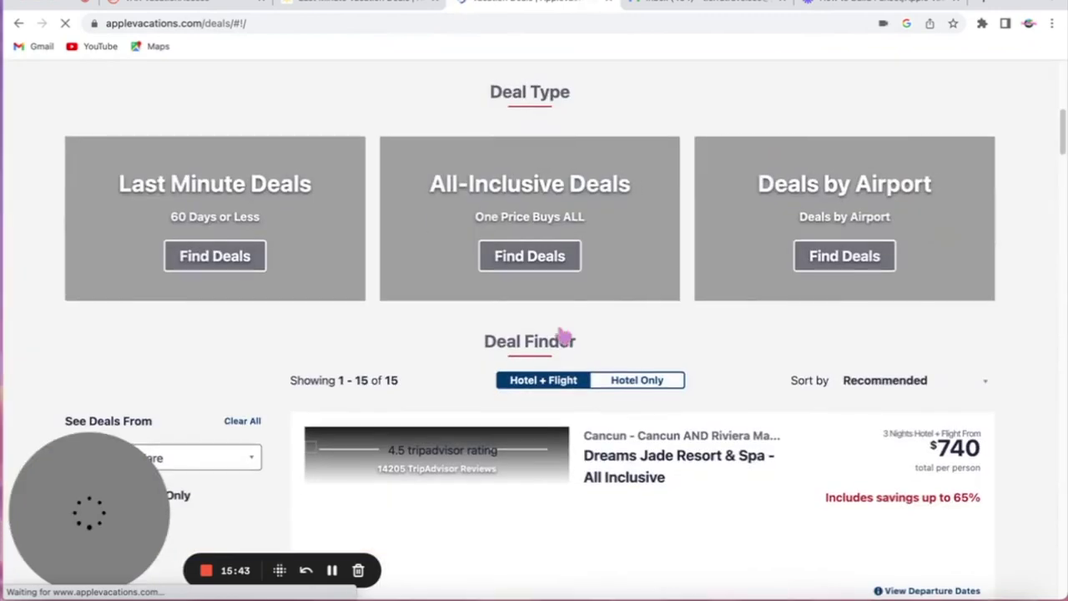
scroll(409, 376, down, 1)
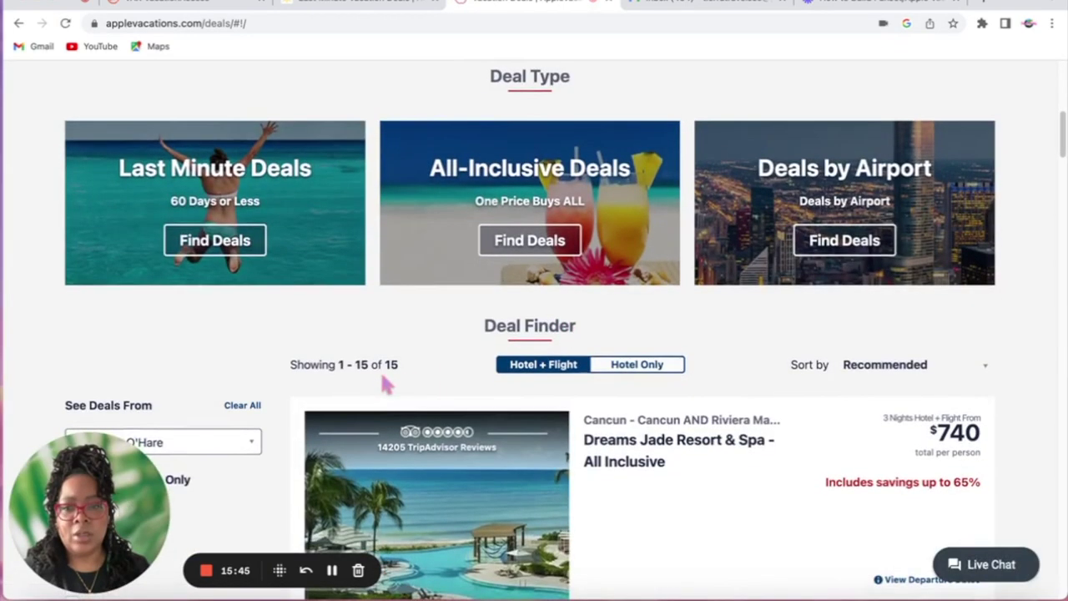
scroll(384, 379, down, 1)
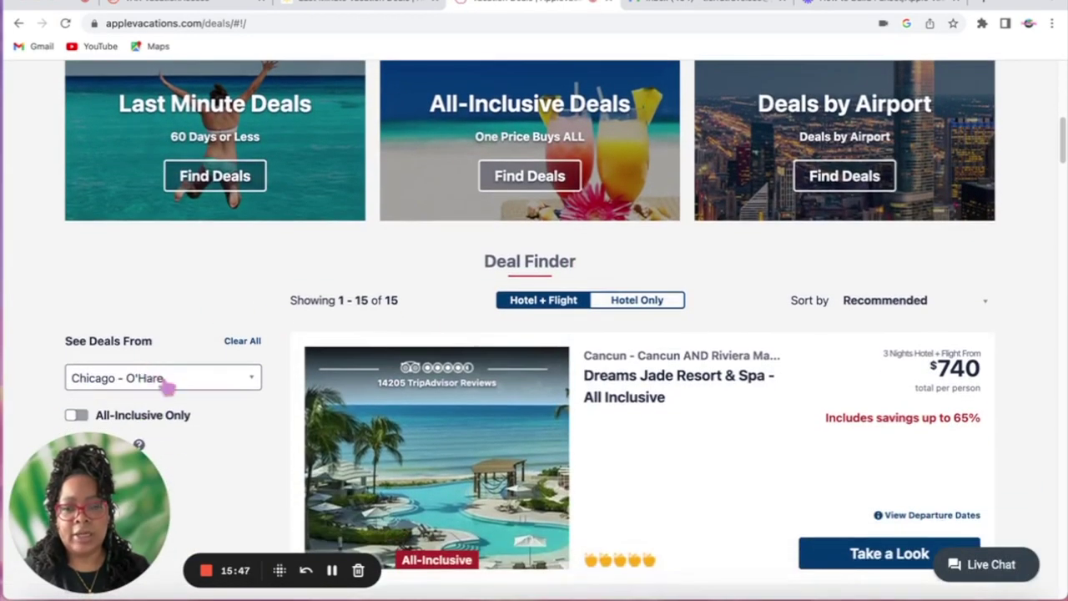
scroll(224, 344, down, 1)
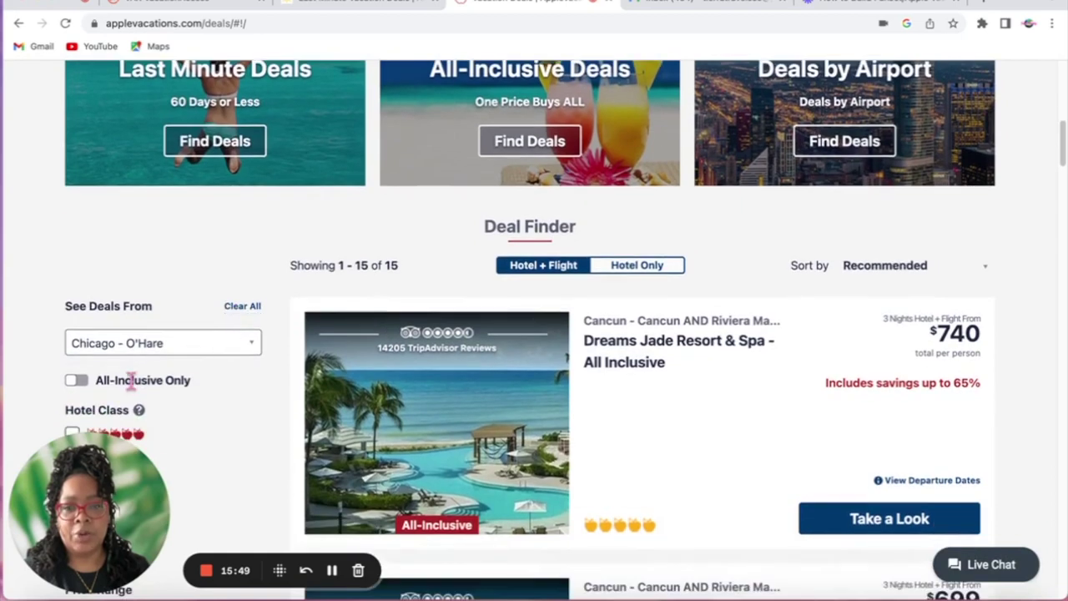
click(82, 379)
scroll(291, 419, down, 2)
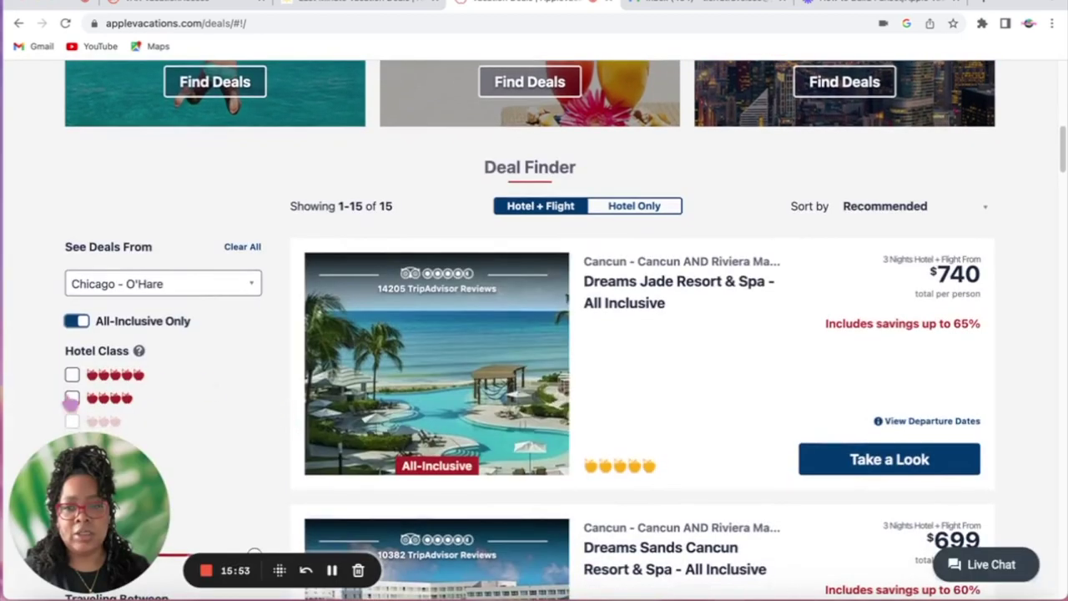
click(72, 375)
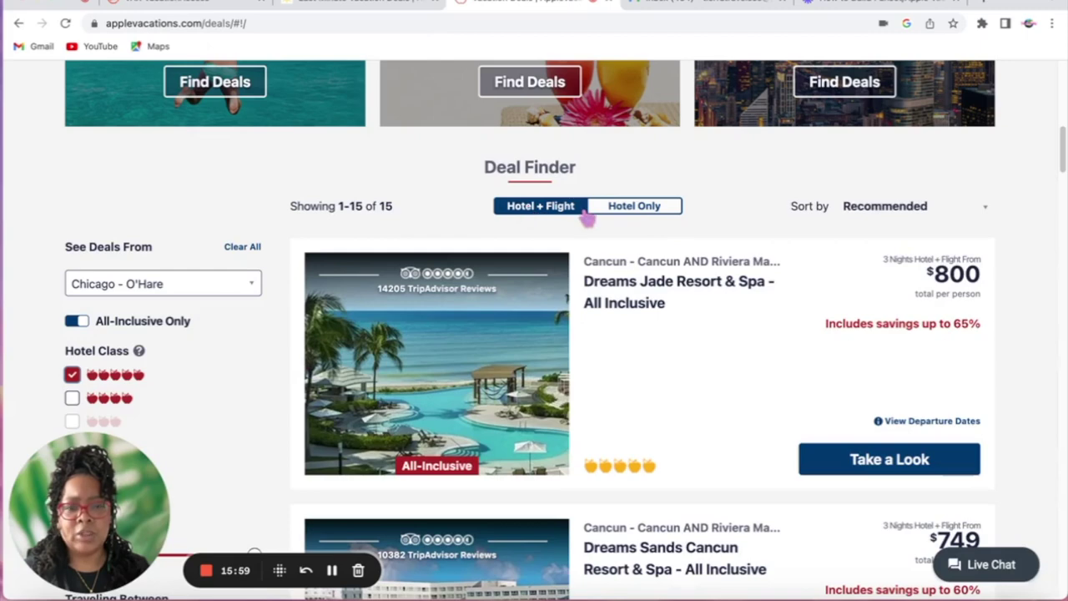
Compare each deal's departure dates, then return to the VAX VacationAccess tab
scroll(876, 396, down, 1)
mouse_move(931, 399)
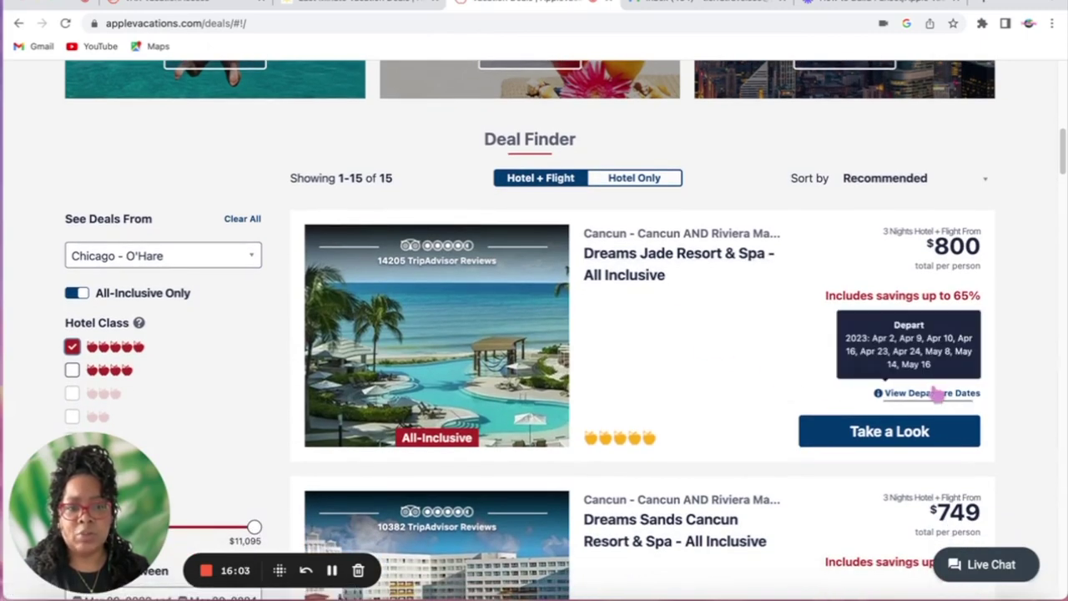
scroll(938, 397, down, 4)
mouse_move(938, 337)
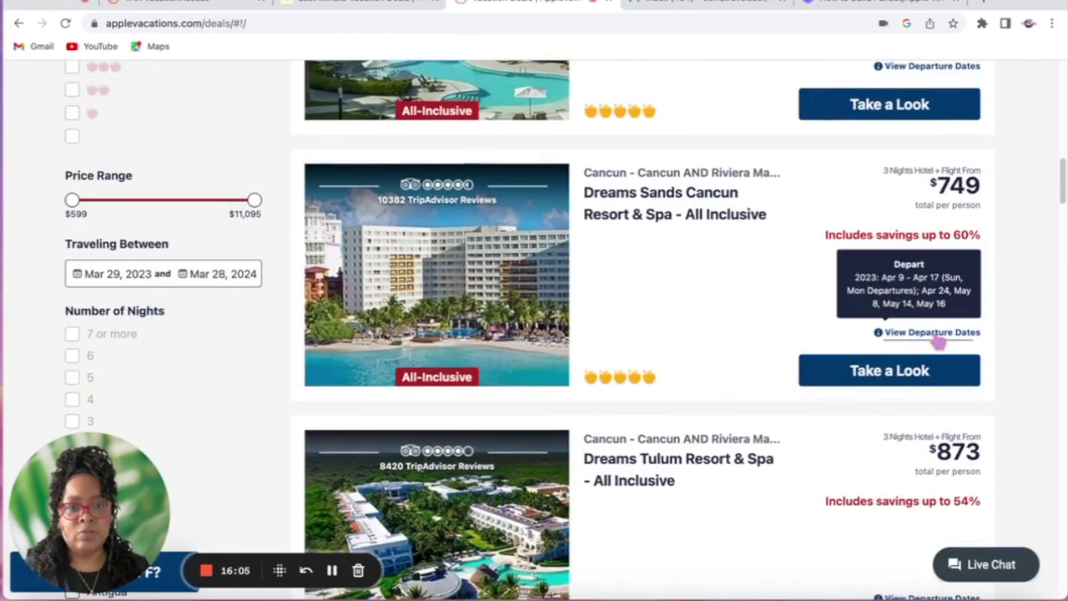
scroll(940, 341, down, 1)
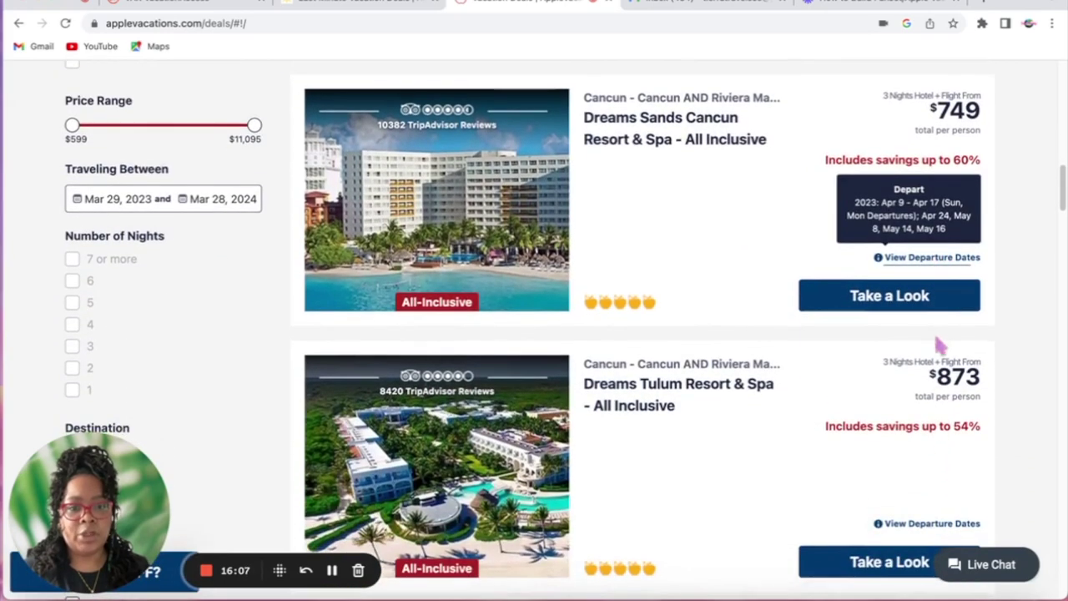
mouse_move(871, 524)
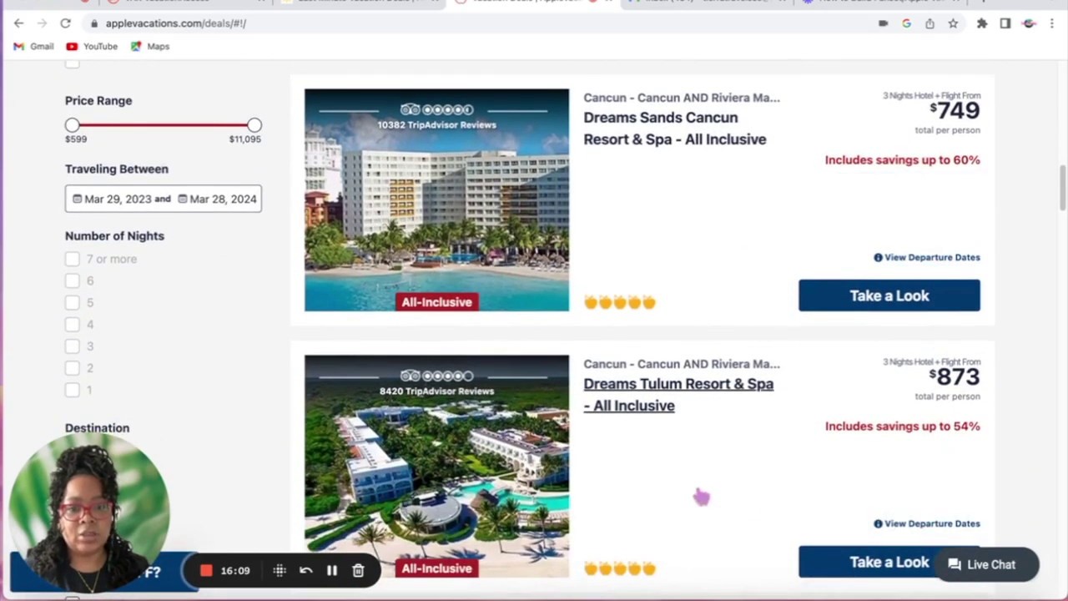
scroll(698, 496, down, 1)
mouse_move(943, 446)
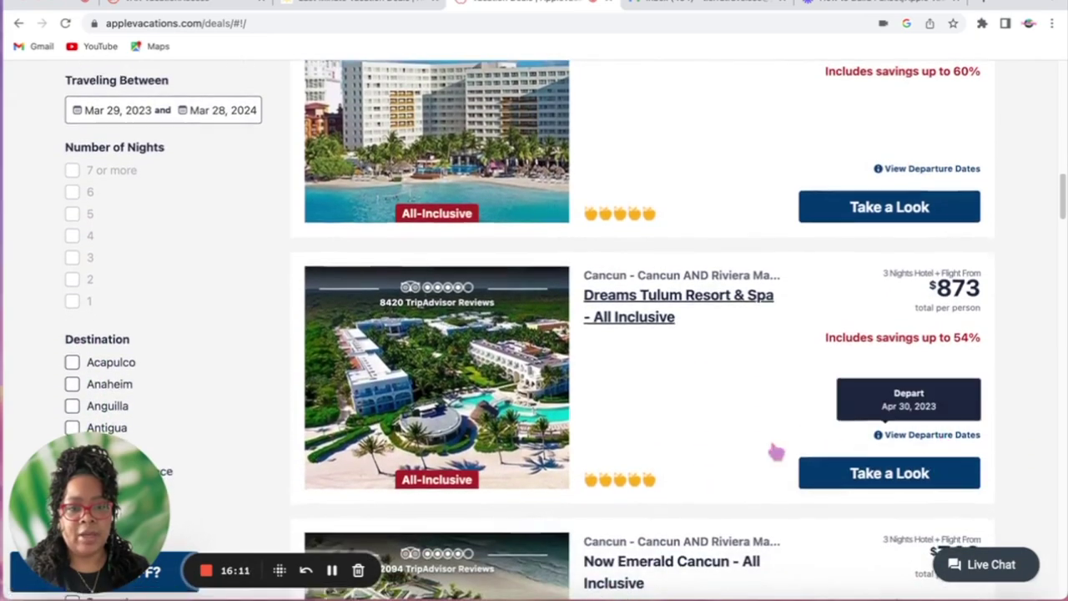
scroll(770, 448, down, 3)
mouse_move(937, 477)
scroll(729, 478, down, 7)
mouse_move(920, 167)
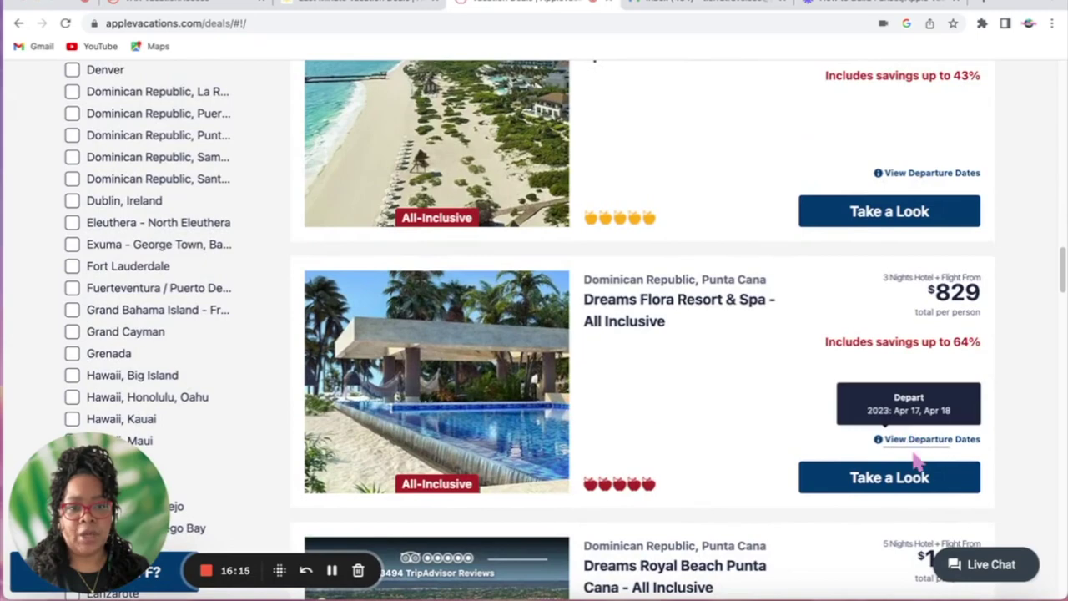
scroll(710, 448, down, 1)
scroll(887, 496, down, 3)
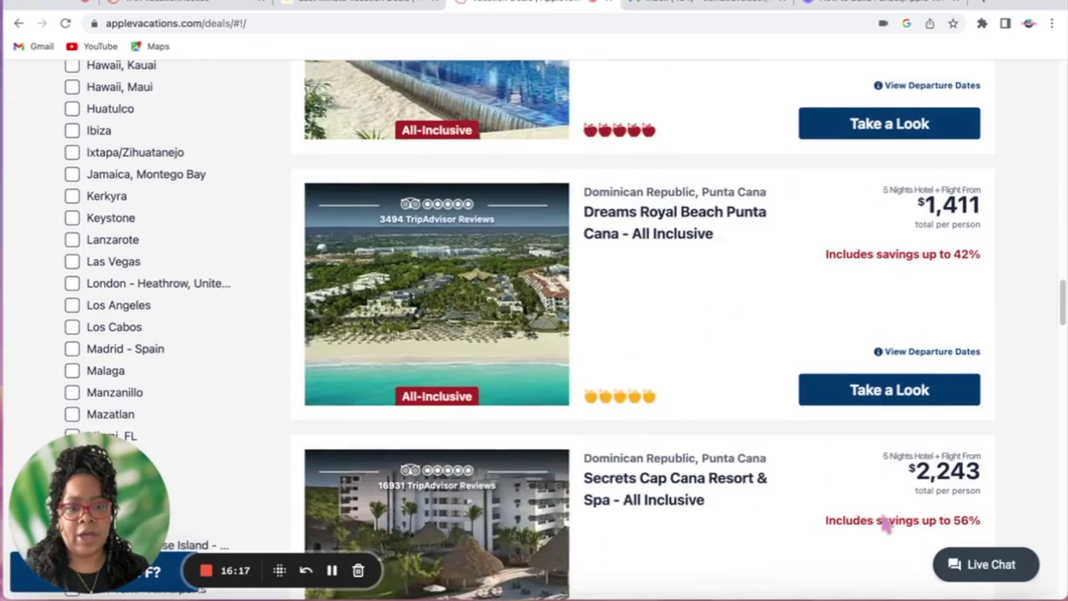
scroll(813, 393, down, 1)
scroll(814, 406, down, 2)
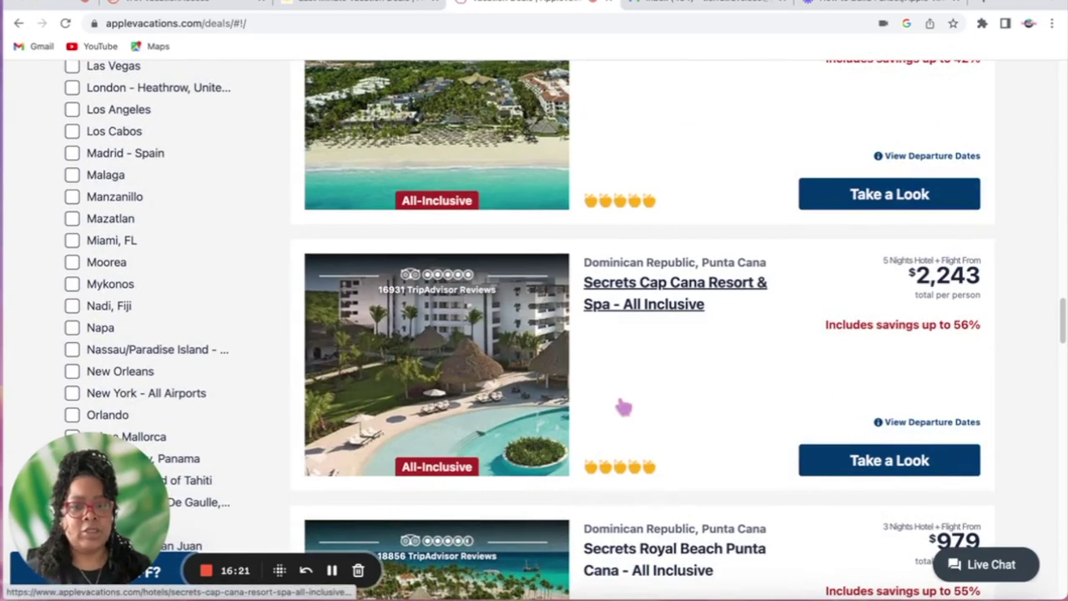
scroll(665, 422, down, 2)
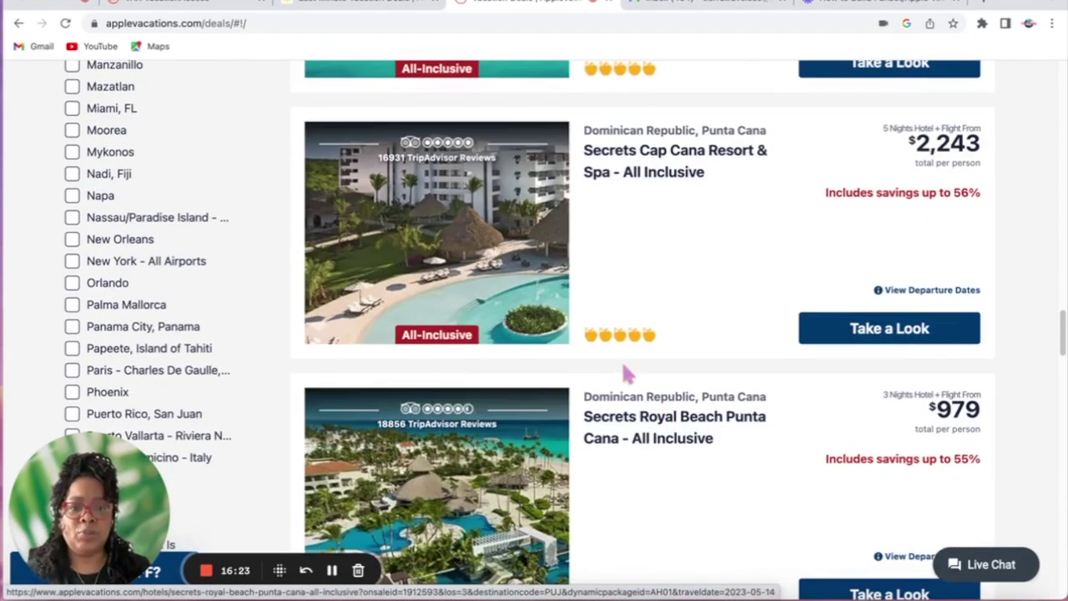
scroll(629, 365, up, 1)
scroll(643, 372, up, 2)
scroll(662, 350, up, 3)
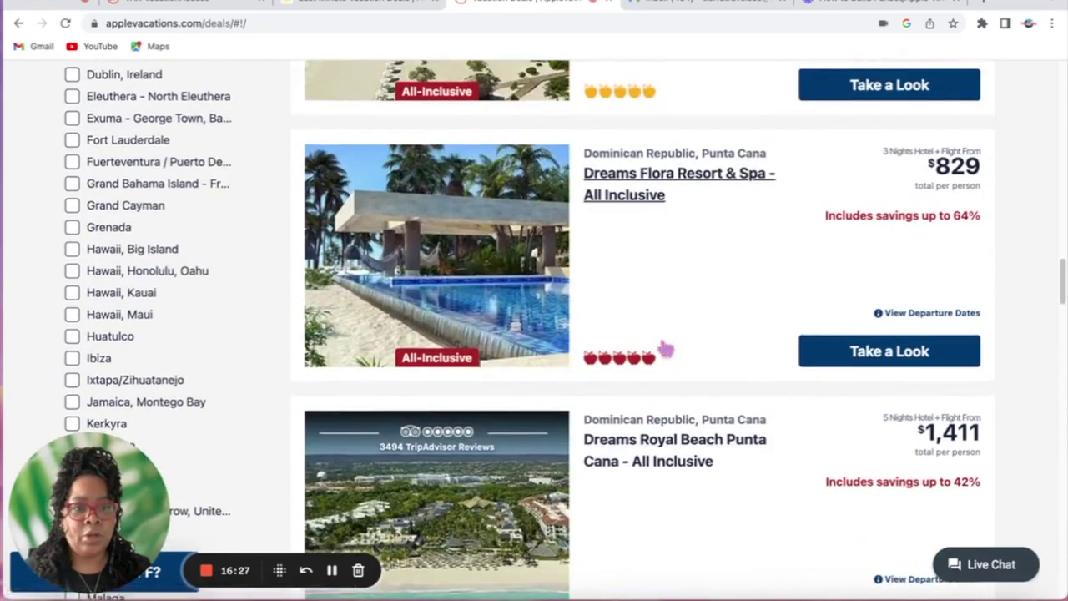
scroll(665, 348, up, 5)
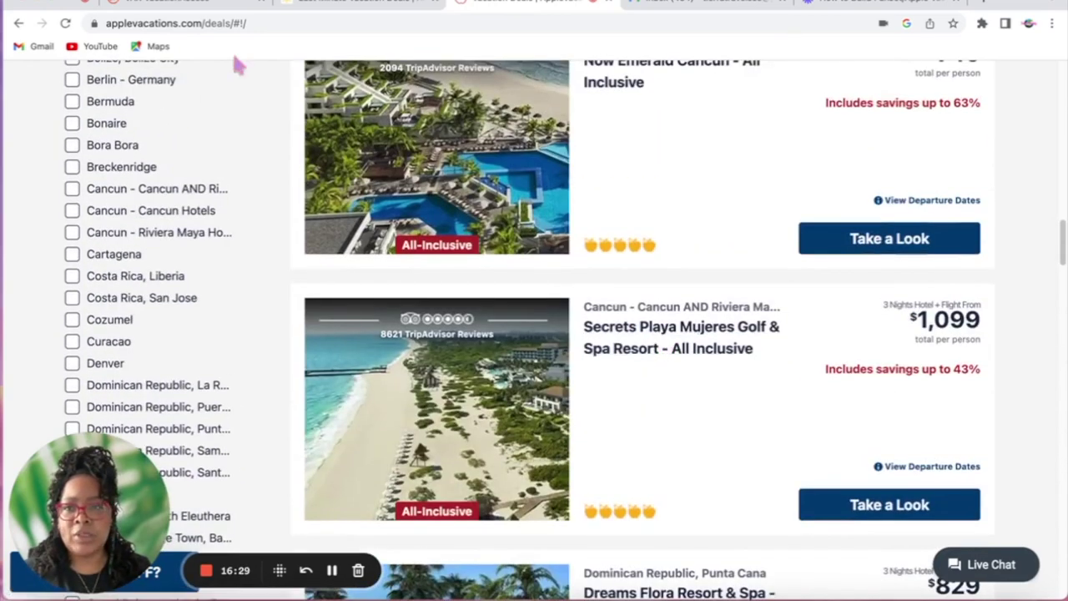
click(167, 5)
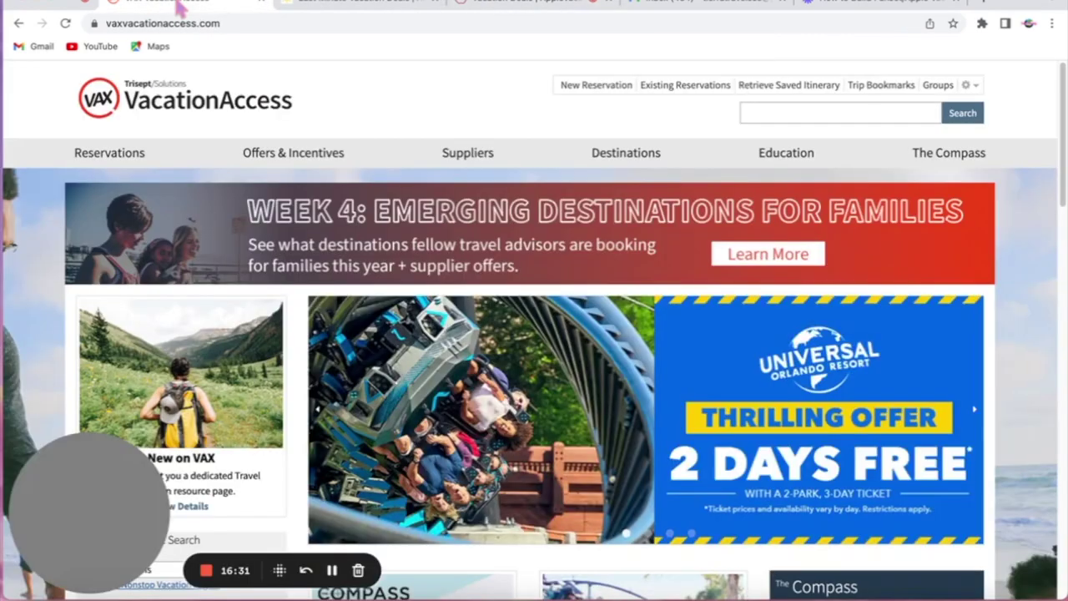
Open the Apple Vacations booking form and set Chicago - O'Hare (ORD) to Cancun AND Riviera Maya
mouse_move(480, 167)
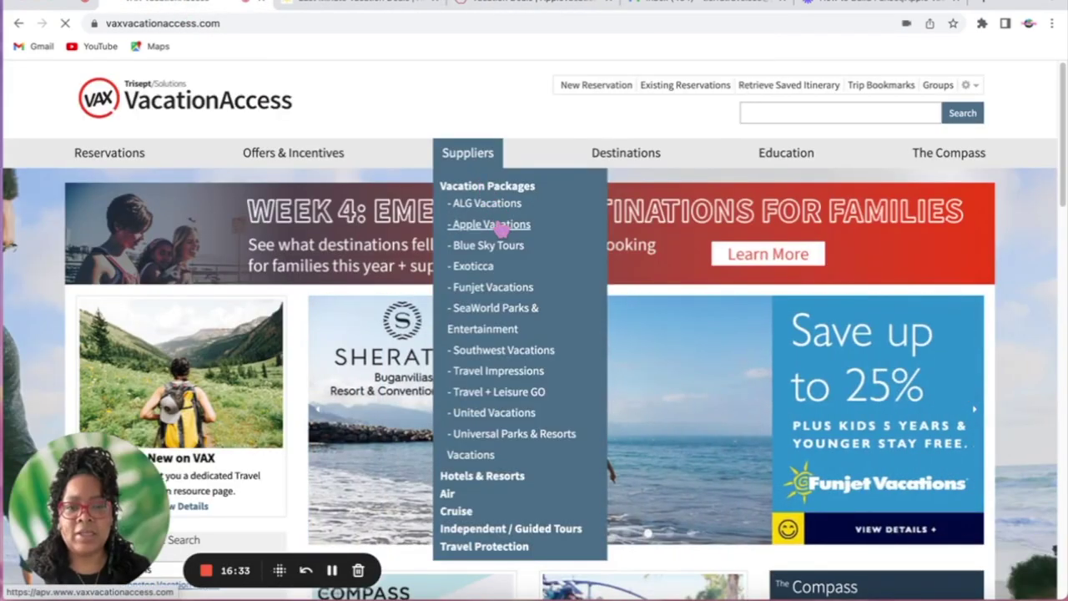
click(497, 223)
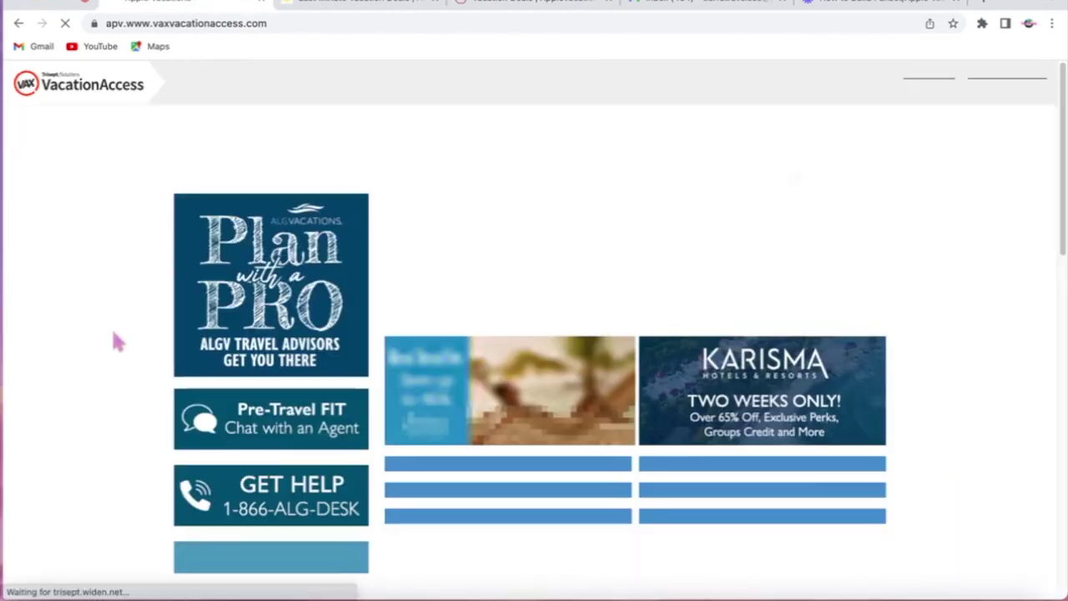
scroll(109, 346, down, 5)
click(227, 373)
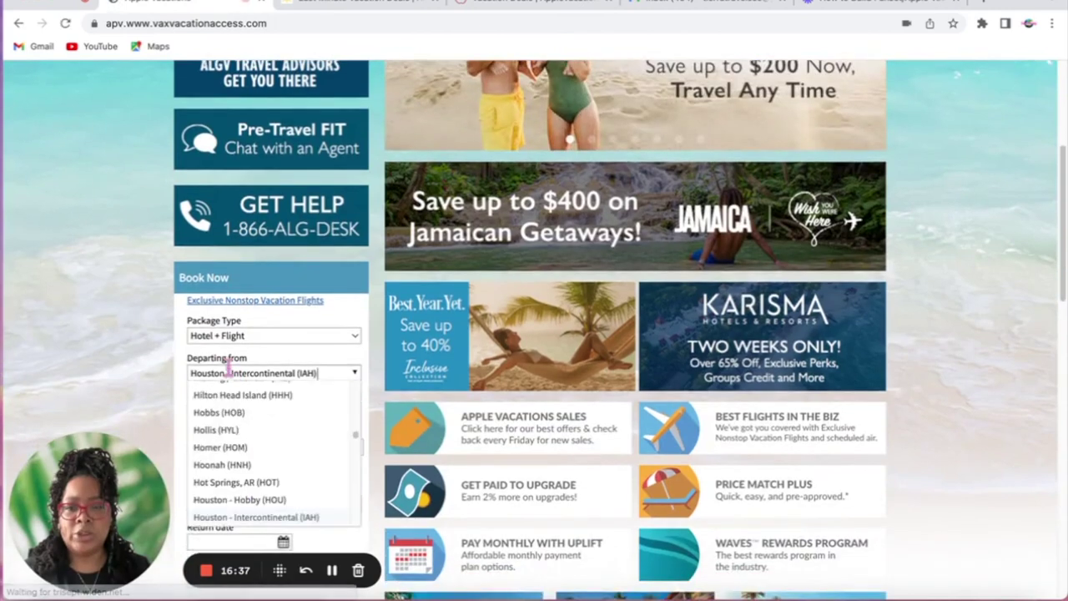
text(chic)
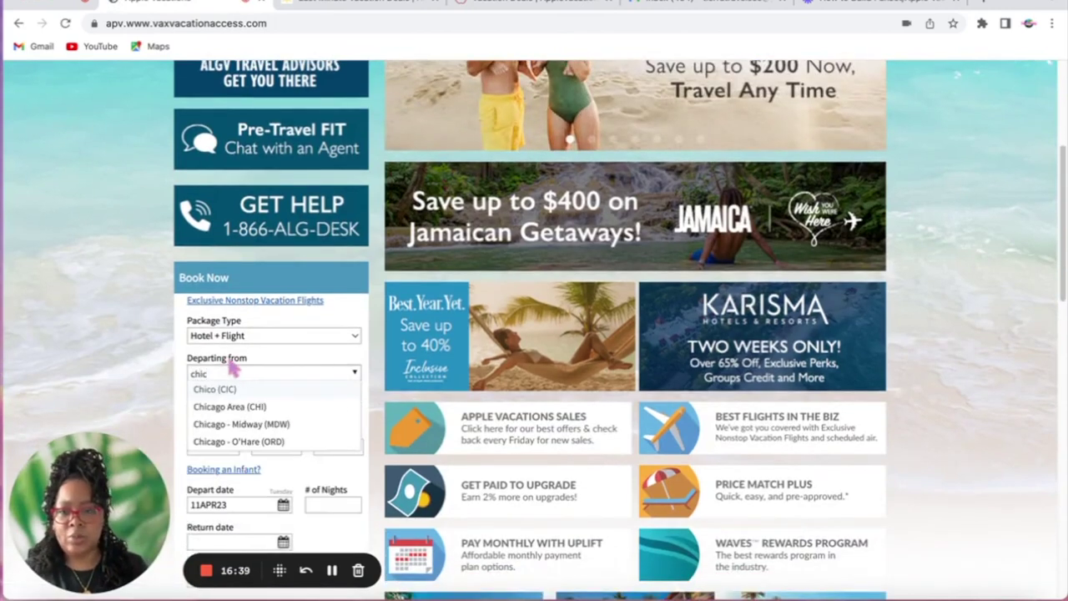
click(258, 441)
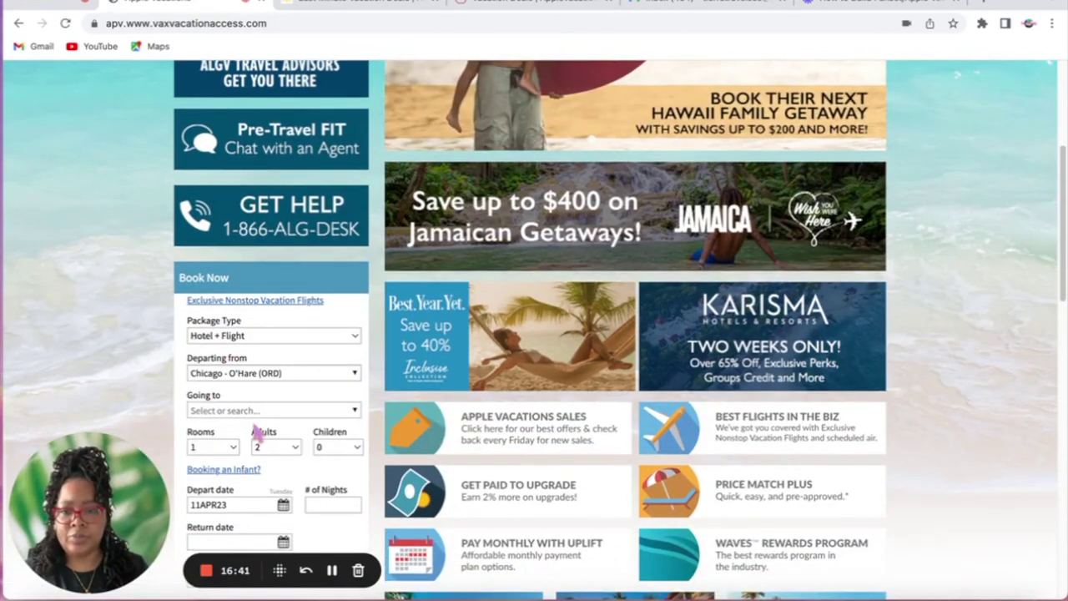
click(252, 409)
text(canc)
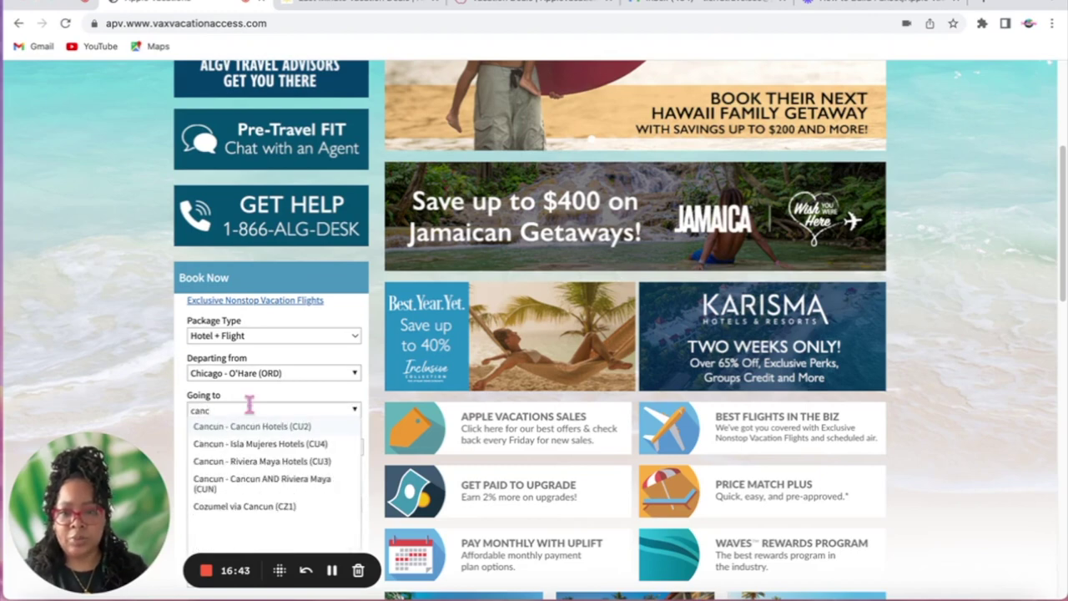
click(272, 482)
Set departure to 30APR23 for 5 nights, run the search, and return to the deals tab
scroll(267, 479, down, 1)
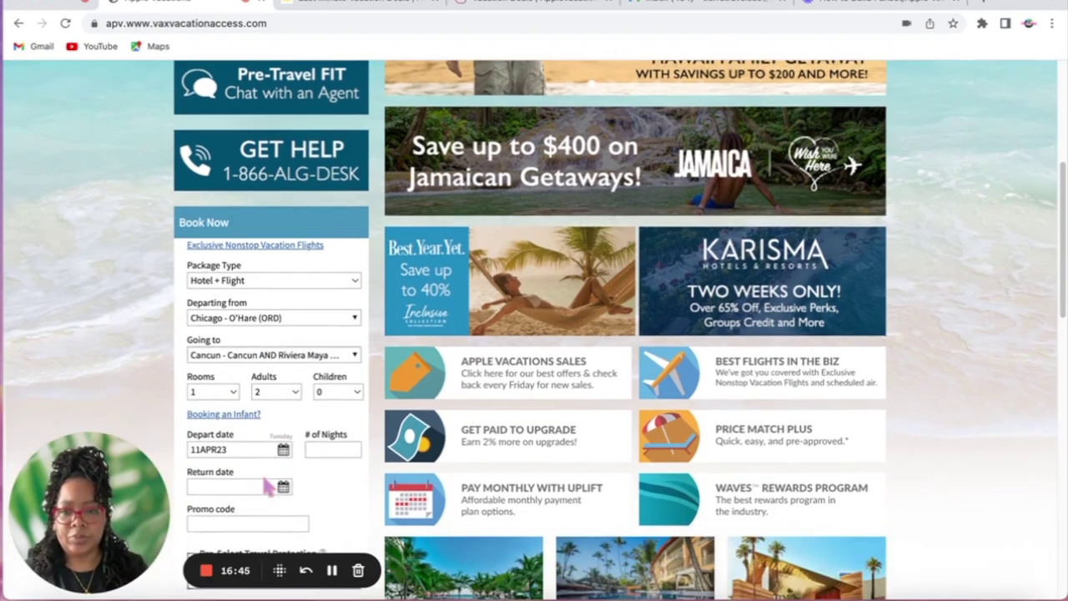
click(284, 450)
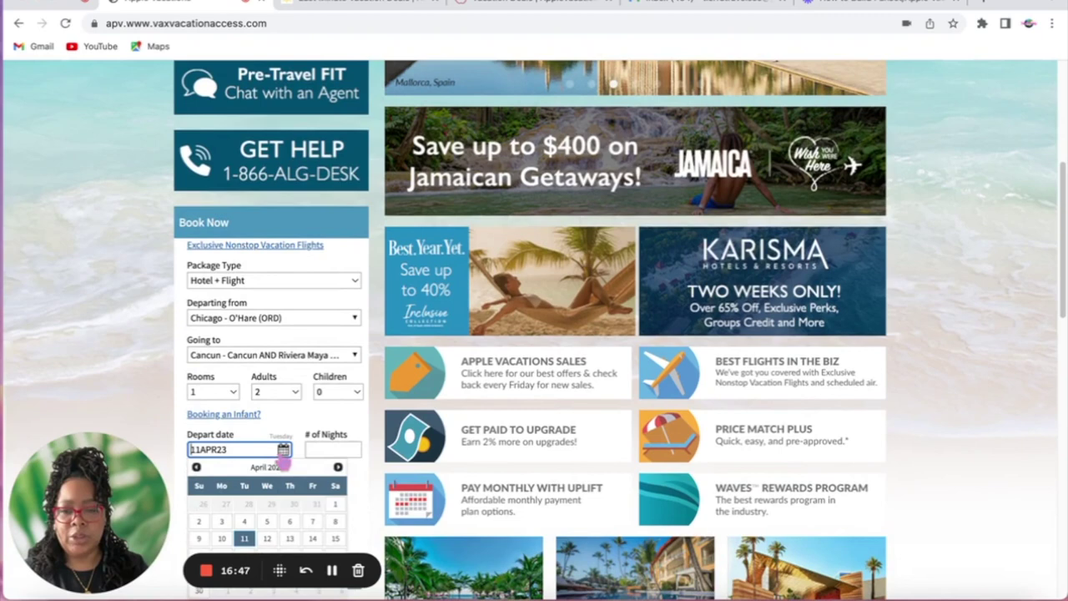
scroll(326, 484, down, 1)
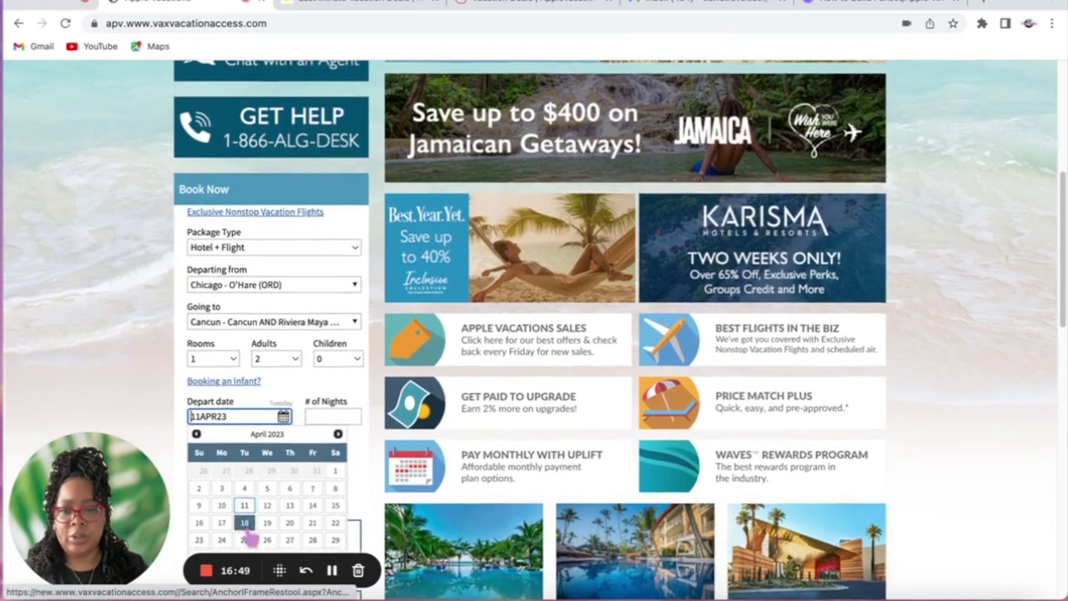
scroll(248, 541, down, 1)
click(201, 538)
click(331, 398)
text(5)
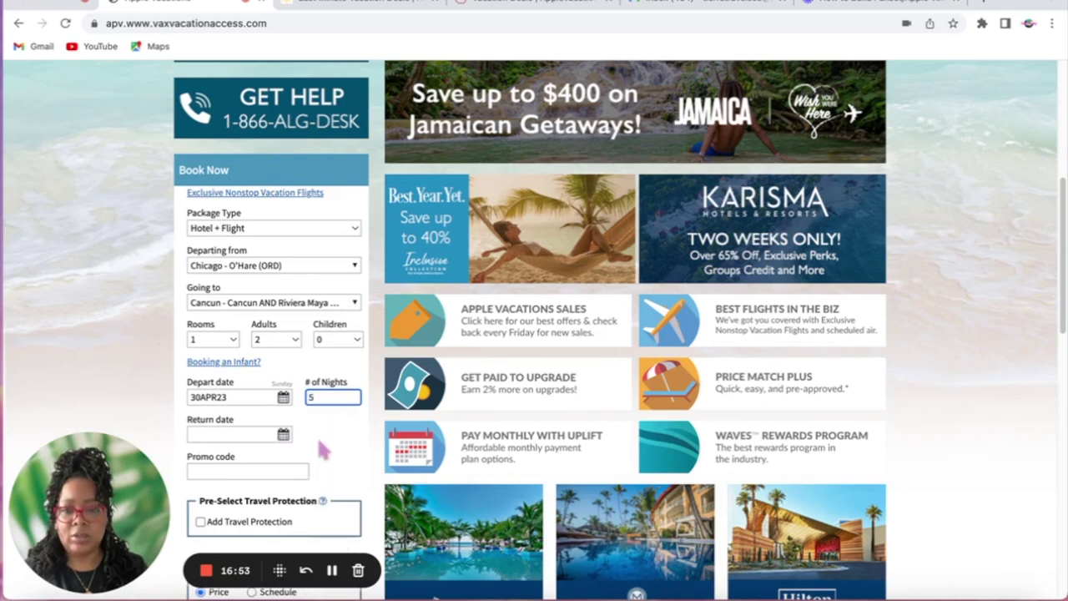
scroll(322, 446, down, 3)
click(310, 367)
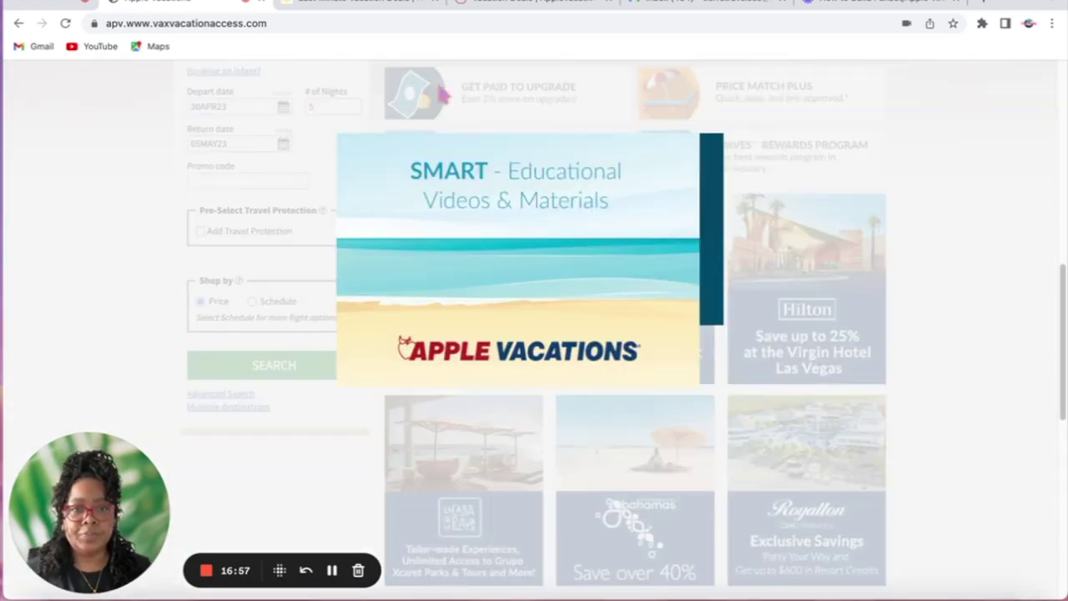
click(505, 10)
Review remaining Cancun deal departure dates, then return to the ORD–CUN 30APR23–05MAY23 package results
scroll(695, 392, down, 5)
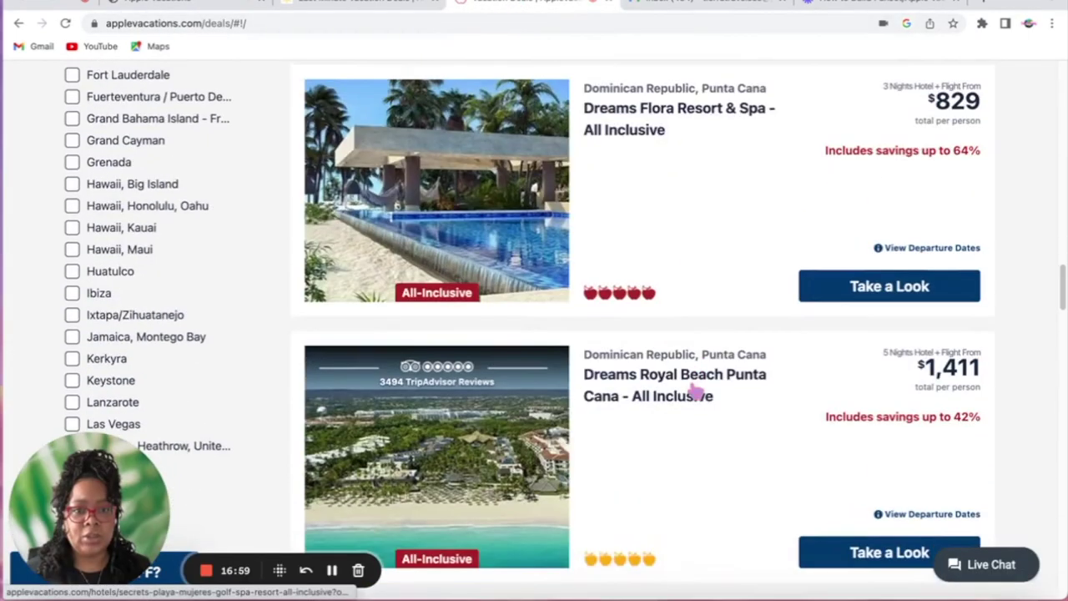
scroll(665, 453, down, 2)
scroll(665, 453, down, 5)
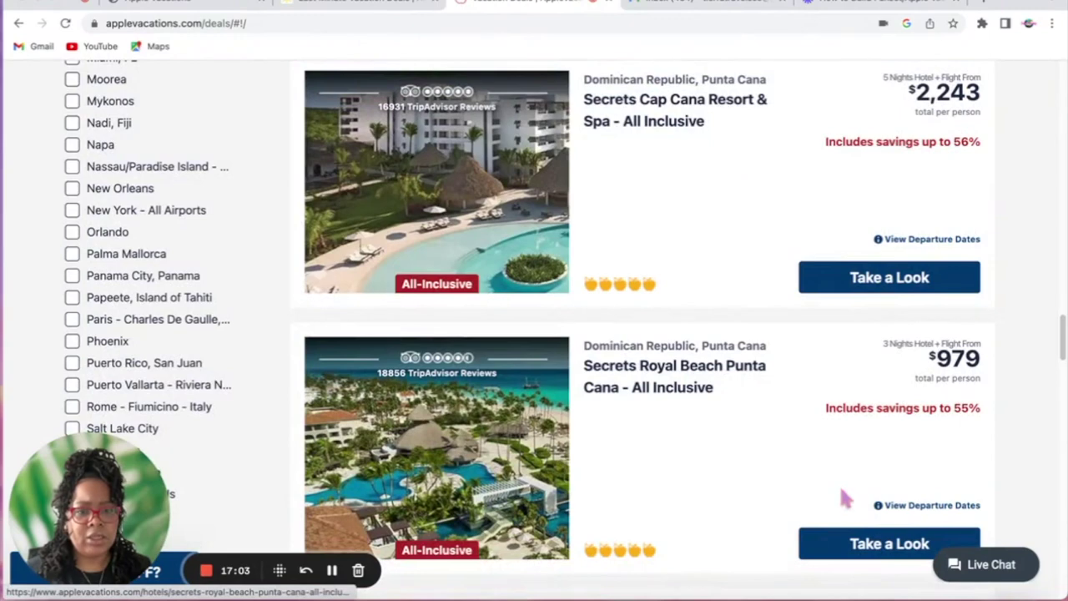
mouse_move(910, 506)
scroll(749, 487, down, 5)
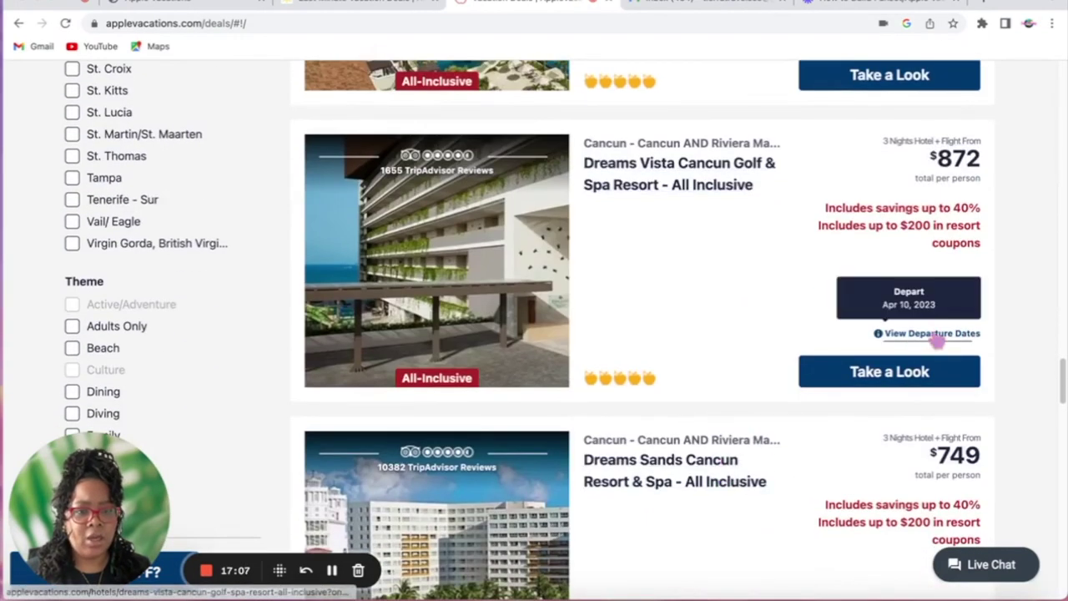
scroll(806, 404, down, 1)
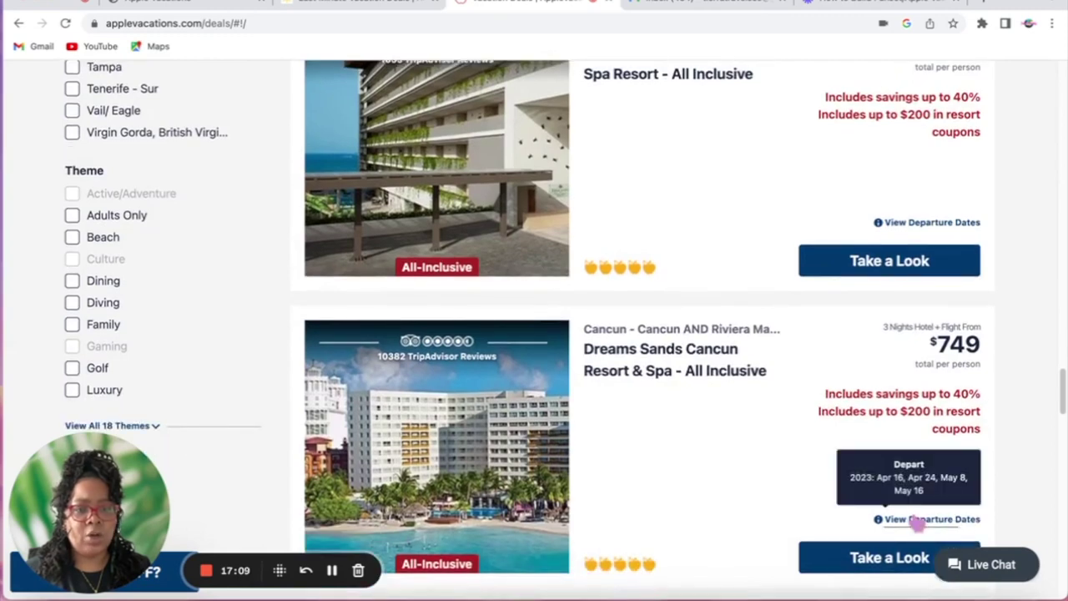
scroll(689, 477, down, 3)
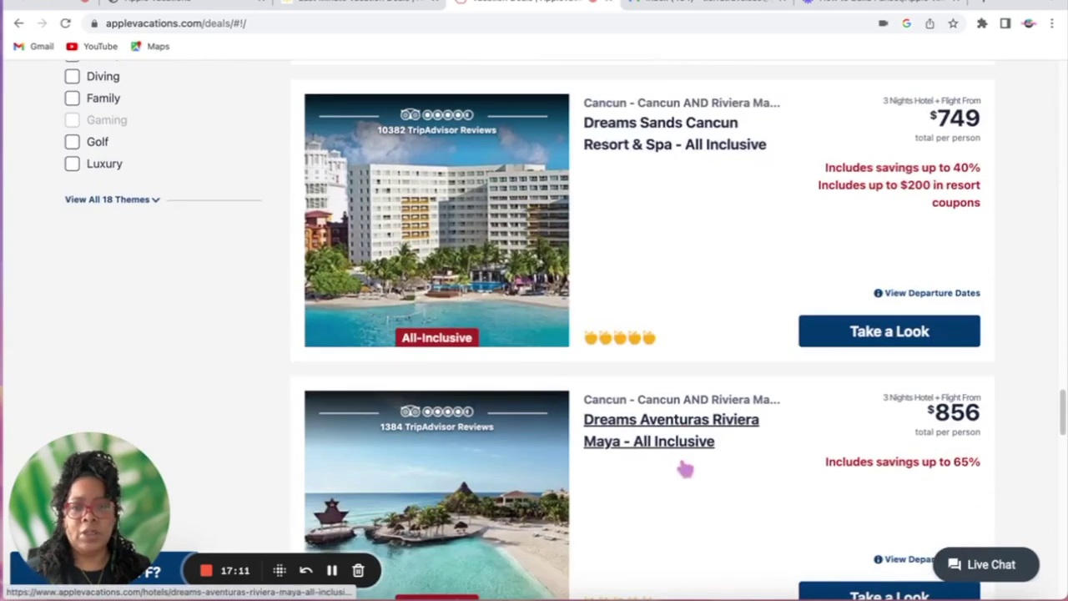
click(179, 6)
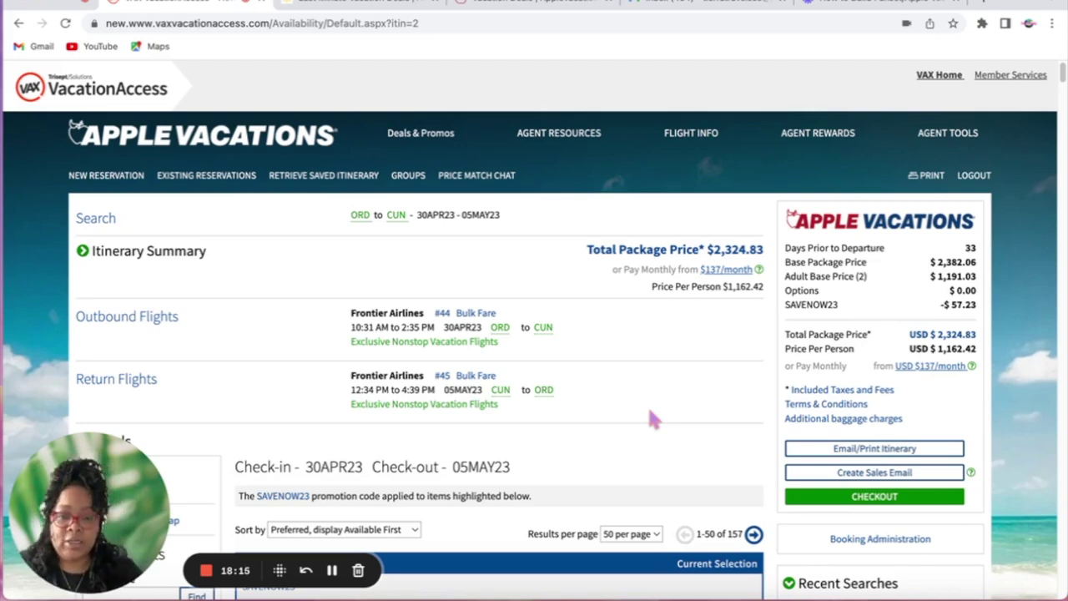
scroll(641, 429, down, 1)
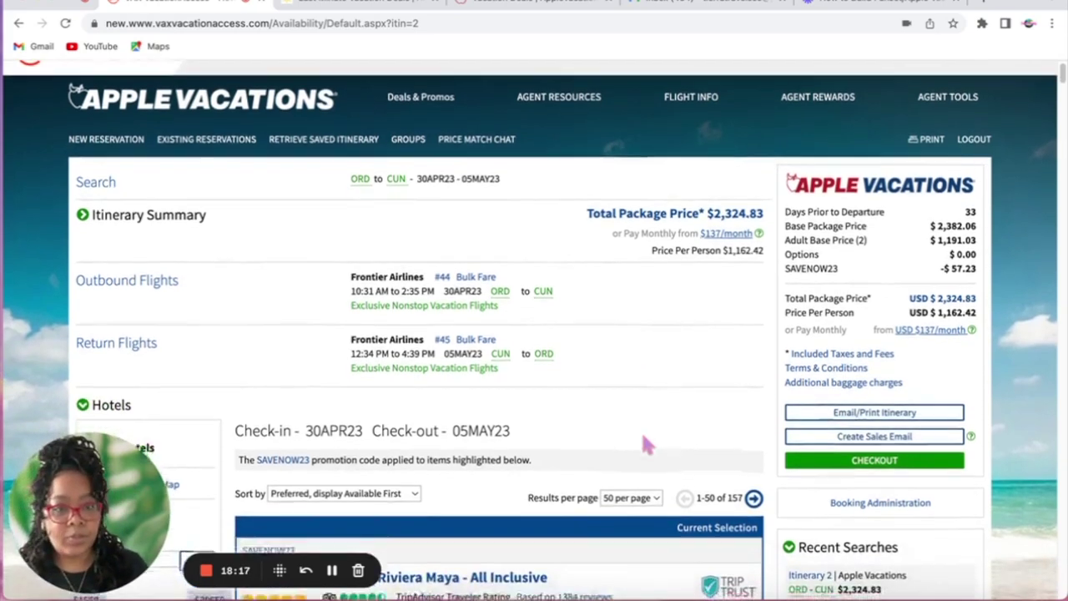
scroll(644, 441, down, 1)
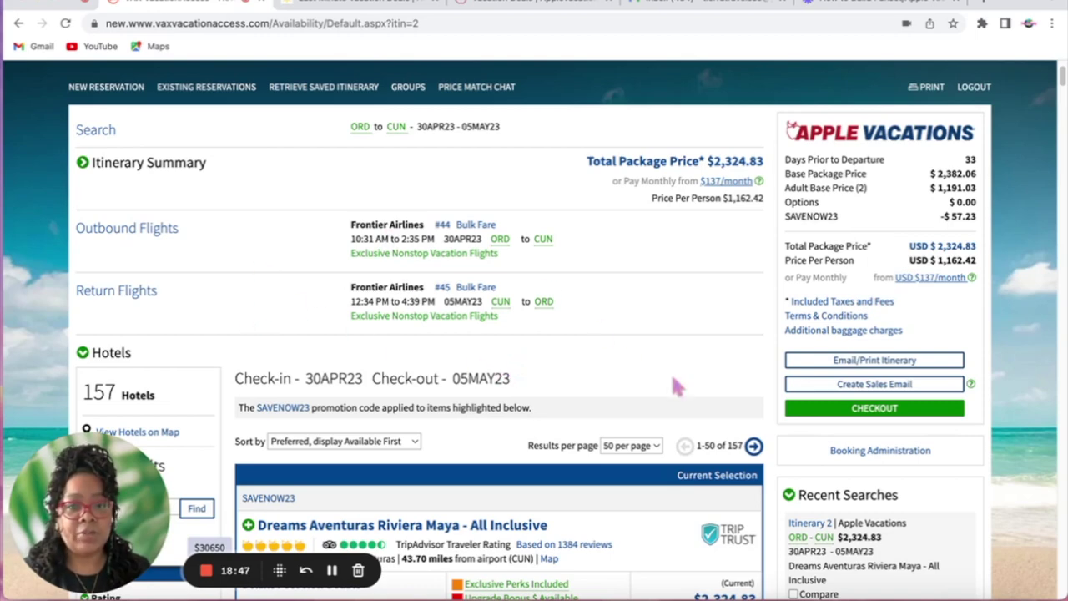
scroll(661, 367, down, 3)
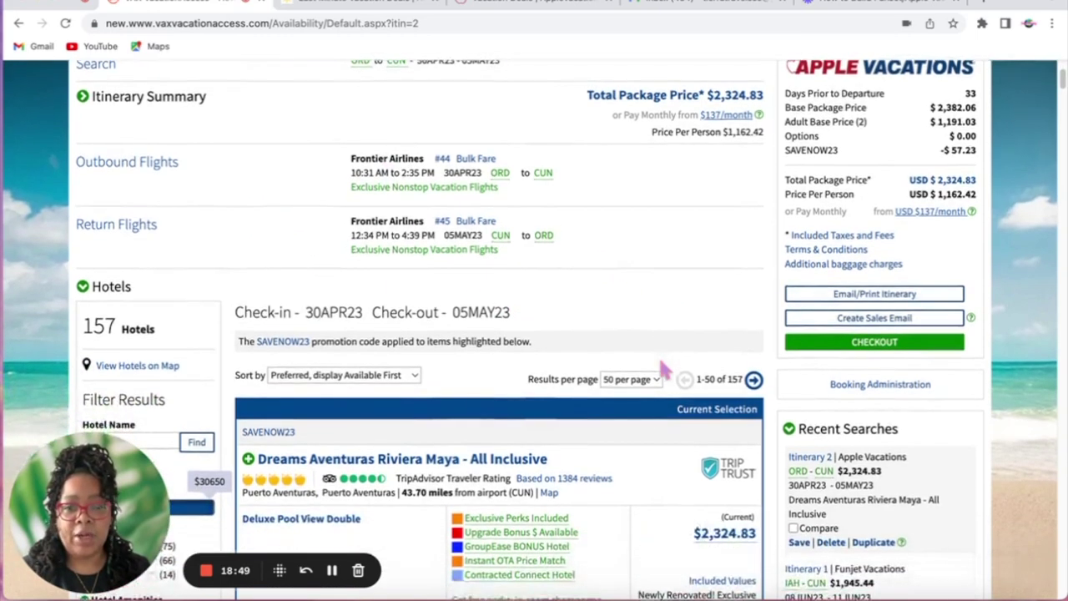
mouse_move(723, 409)
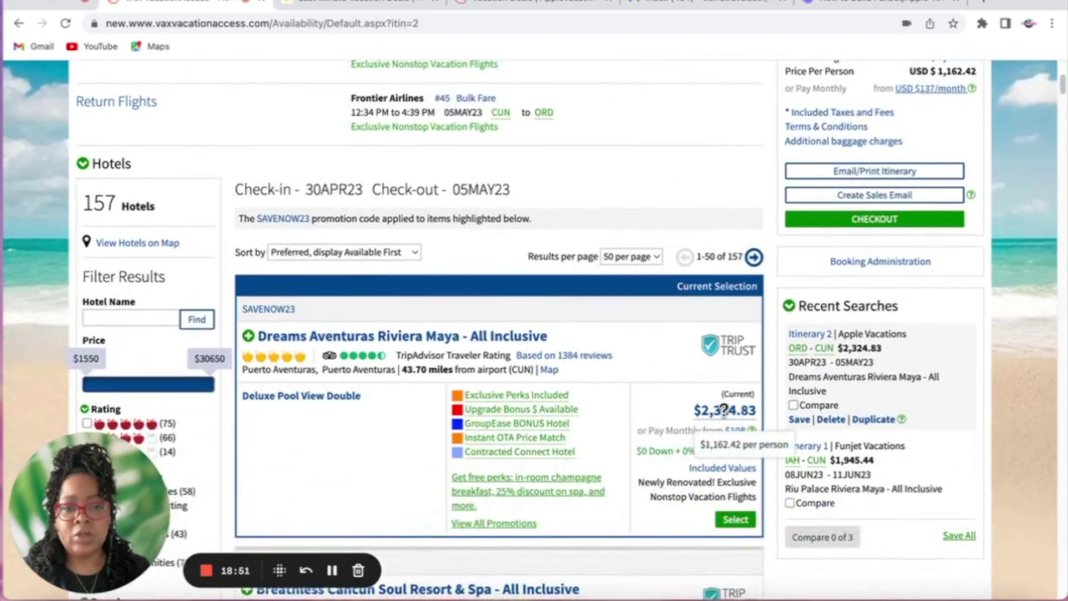
click(420, 338)
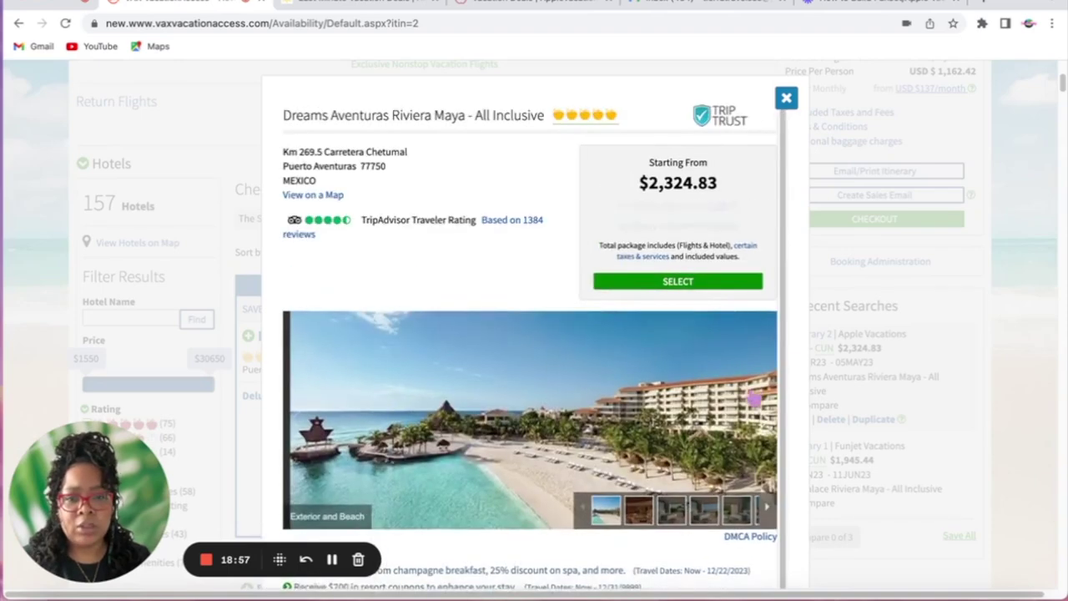
scroll(753, 399, down, 1)
click(760, 399)
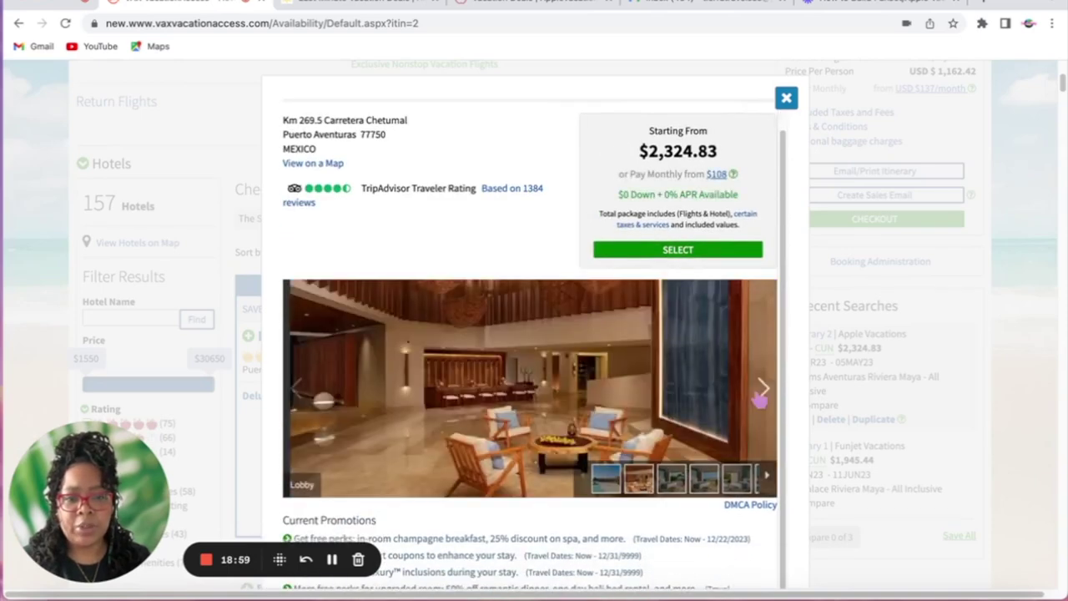
click(759, 399)
click(759, 399)
click(760, 399)
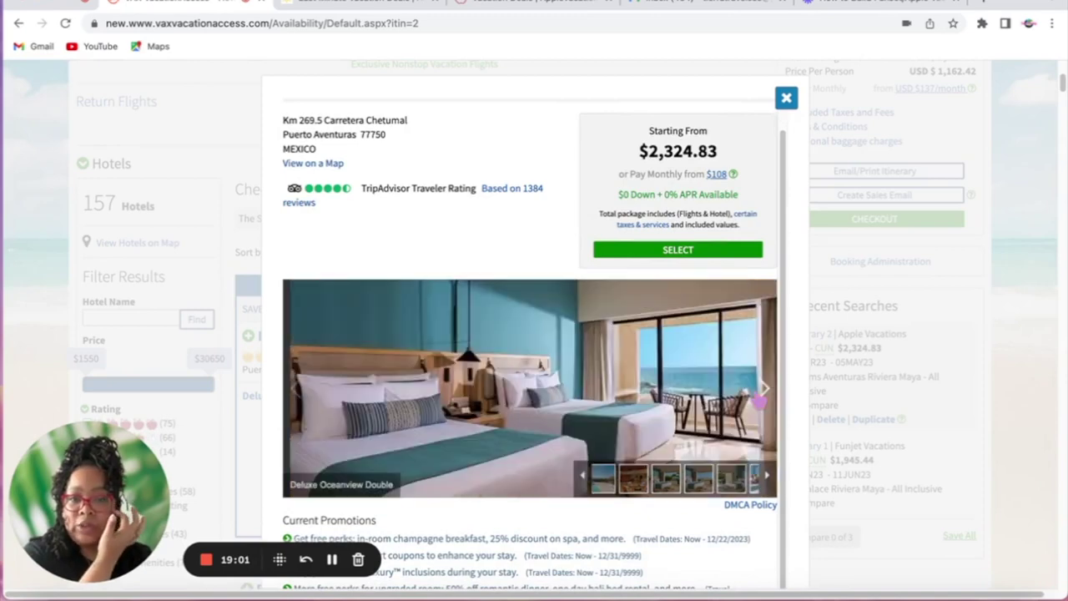
click(759, 399)
click(759, 399)
click(760, 399)
click(759, 399)
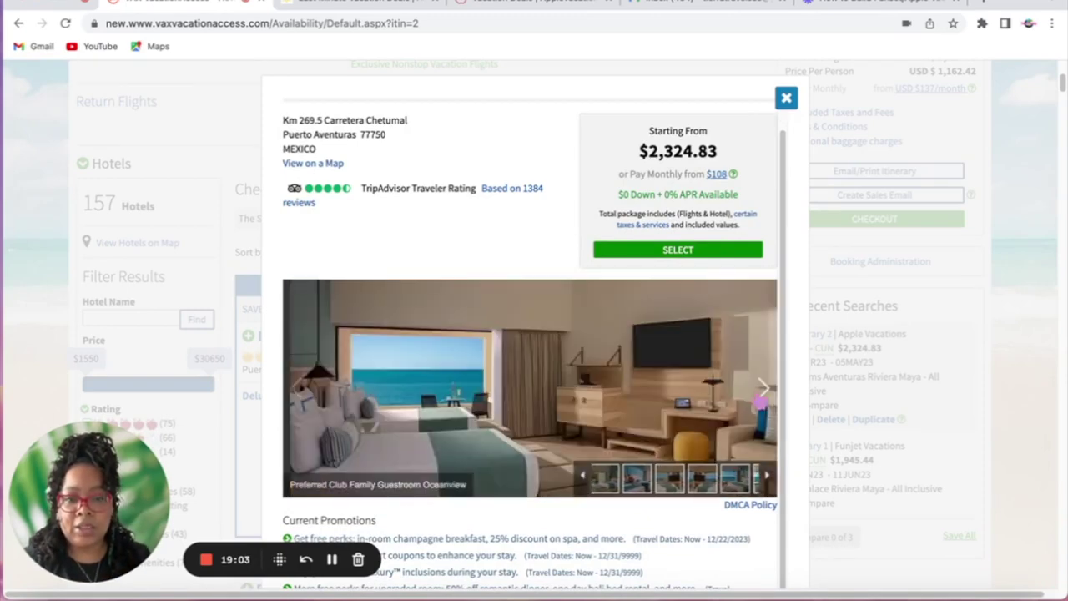
click(759, 399)
click(760, 399)
click(759, 398)
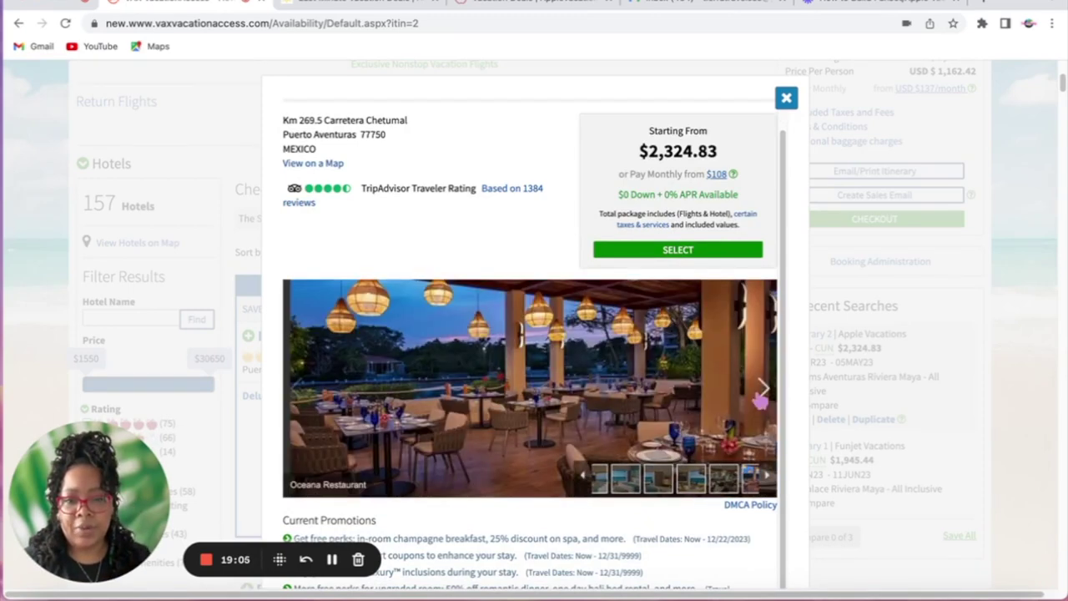
click(786, 99)
scroll(457, 372, down, 3)
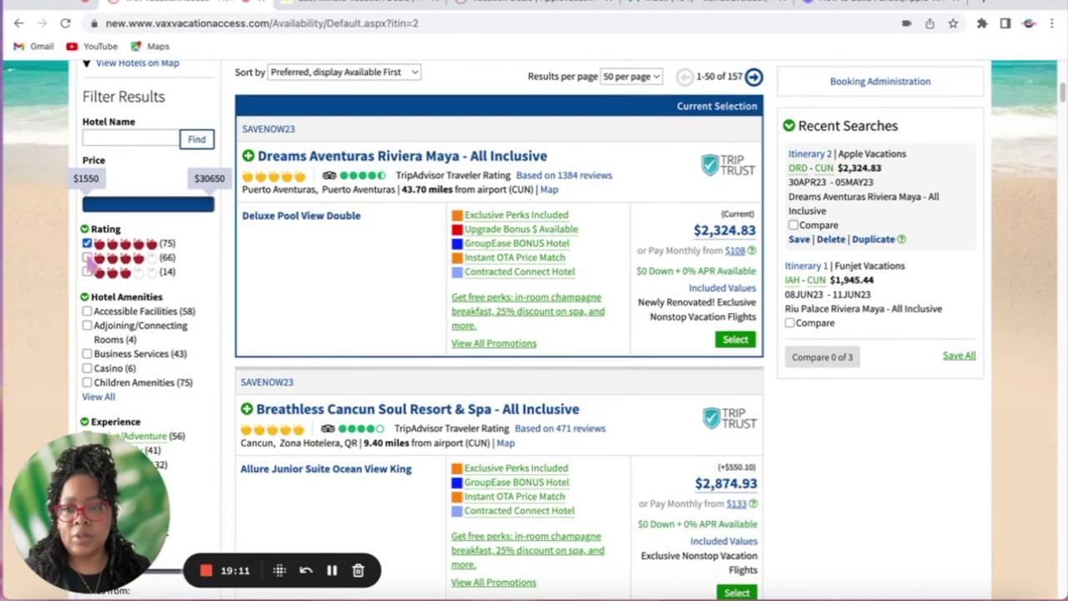
Filter hotels to 4-apple rated, all-inclusive beach resorts
click(87, 257)
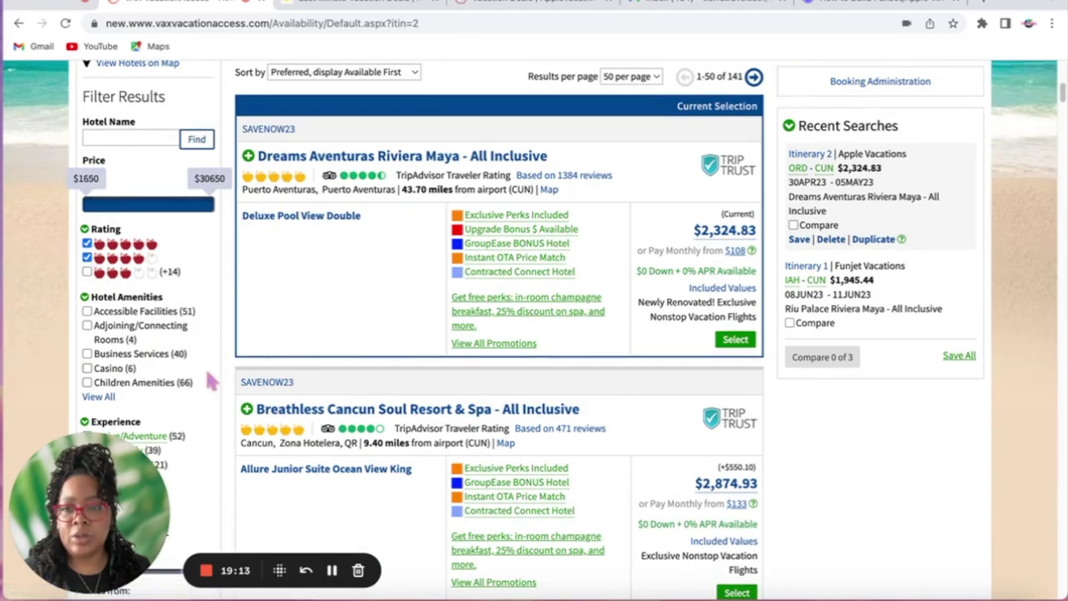
scroll(209, 380, down, 3)
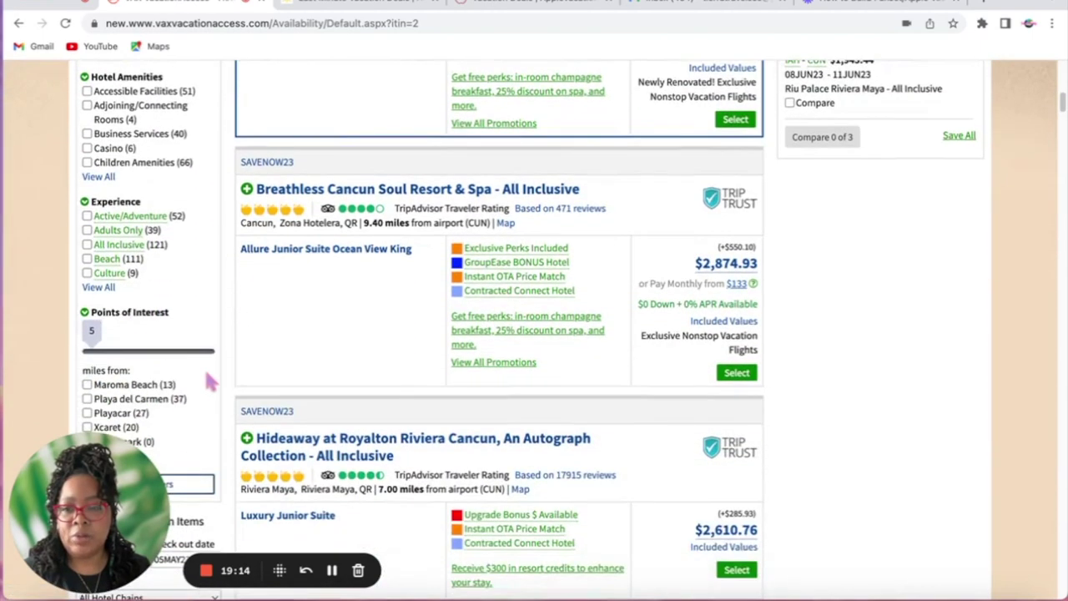
click(87, 245)
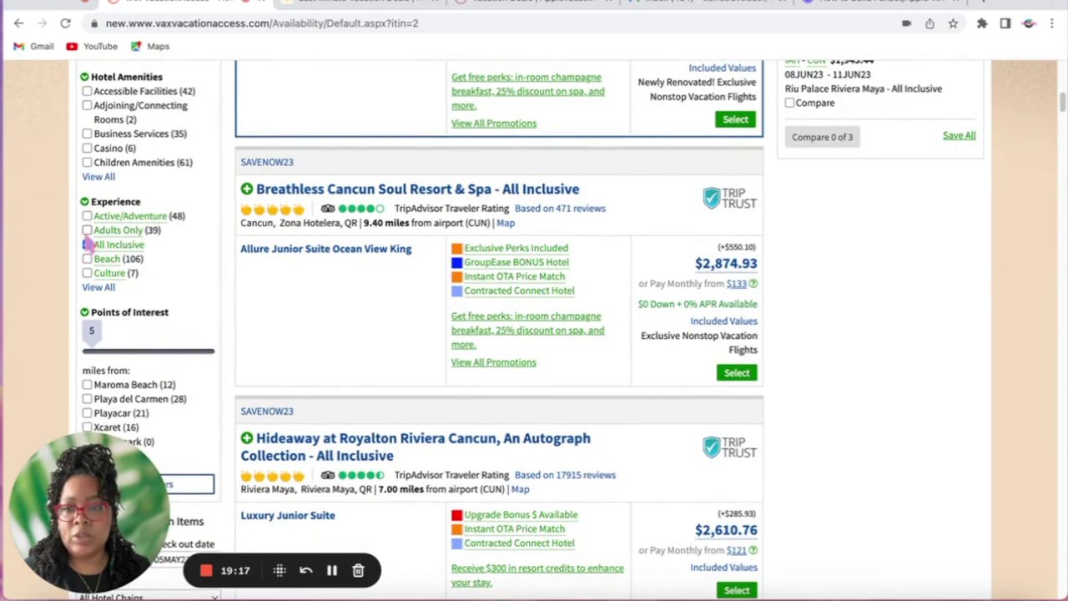
click(87, 258)
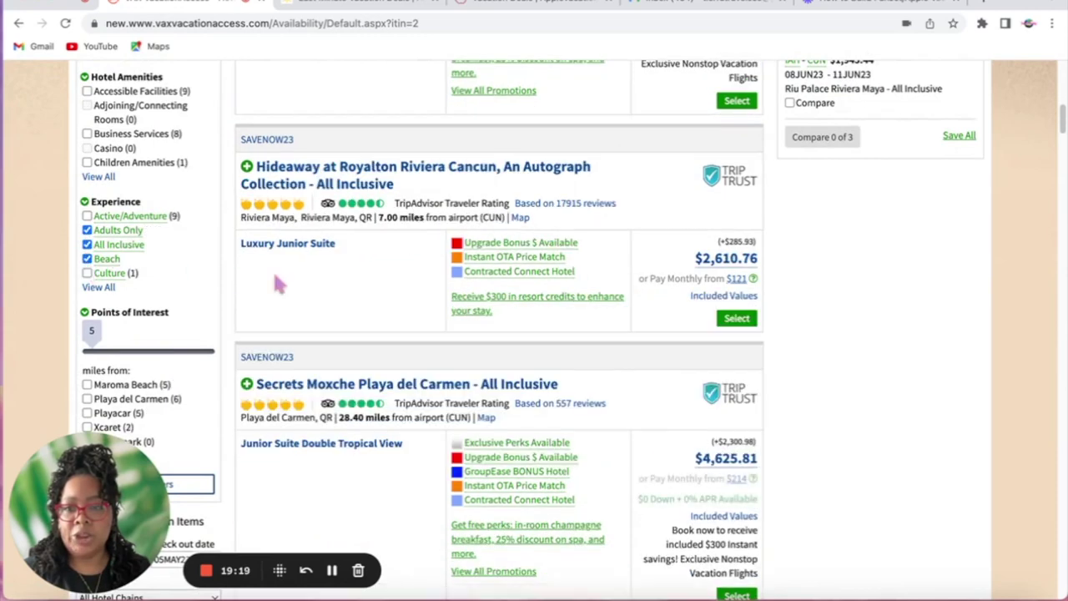
scroll(629, 350, up, 10)
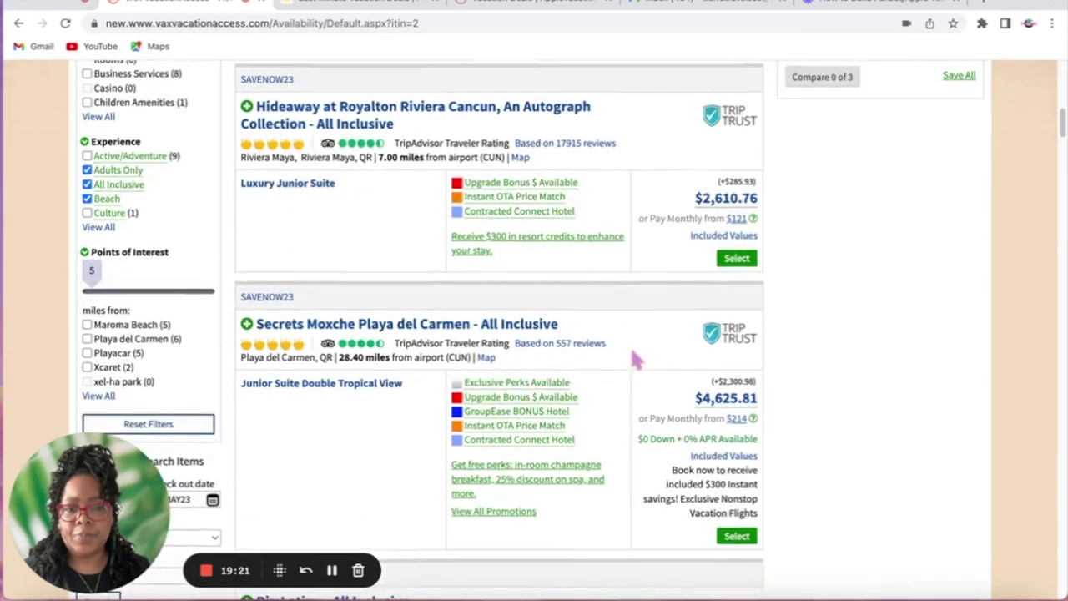
scroll(632, 354, down, 3)
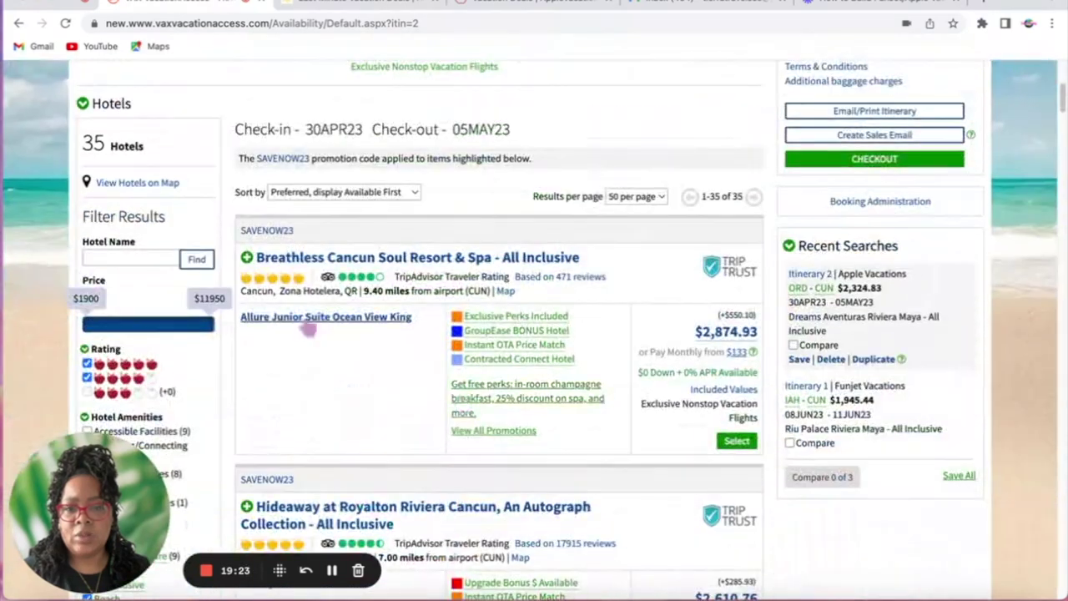
Lower the maximum hotel price to $3,075, leaving 18 hotels
drag(204, 298, 118, 469)
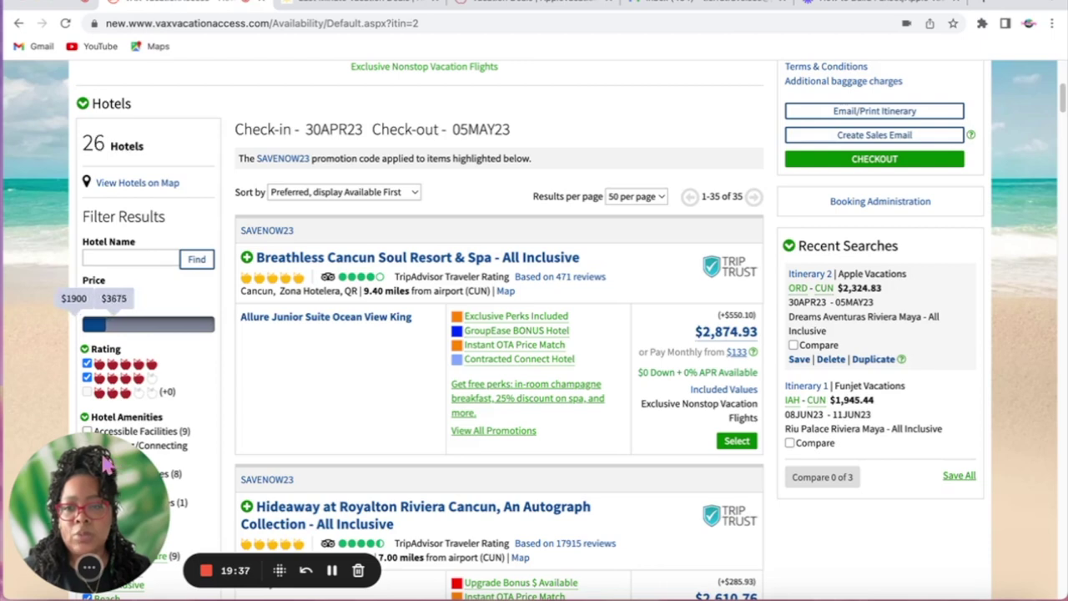
drag(102, 464, 100, 459)
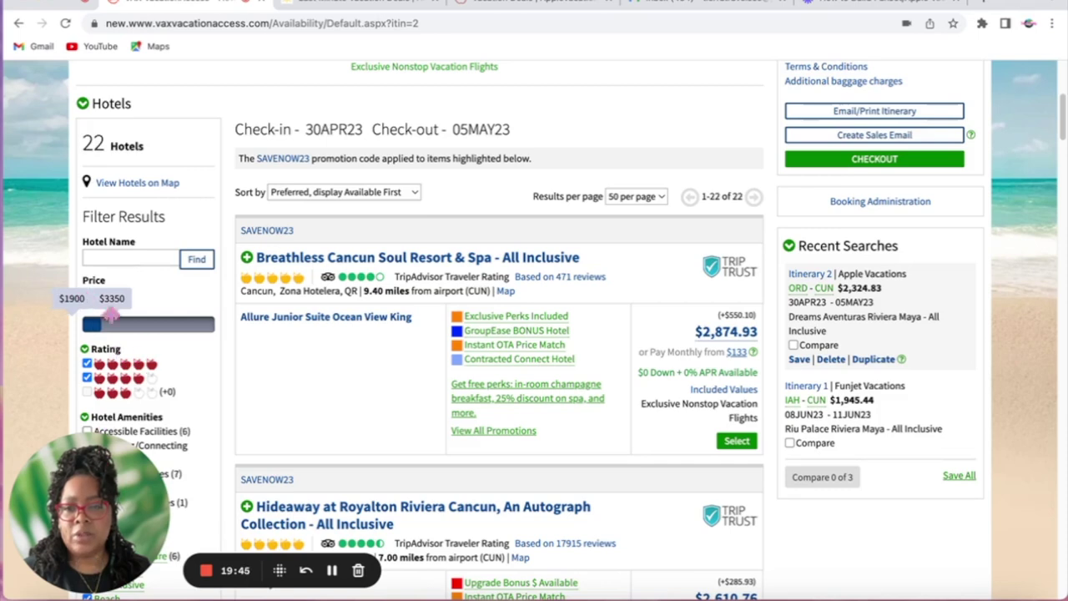
drag(113, 308, 110, 307)
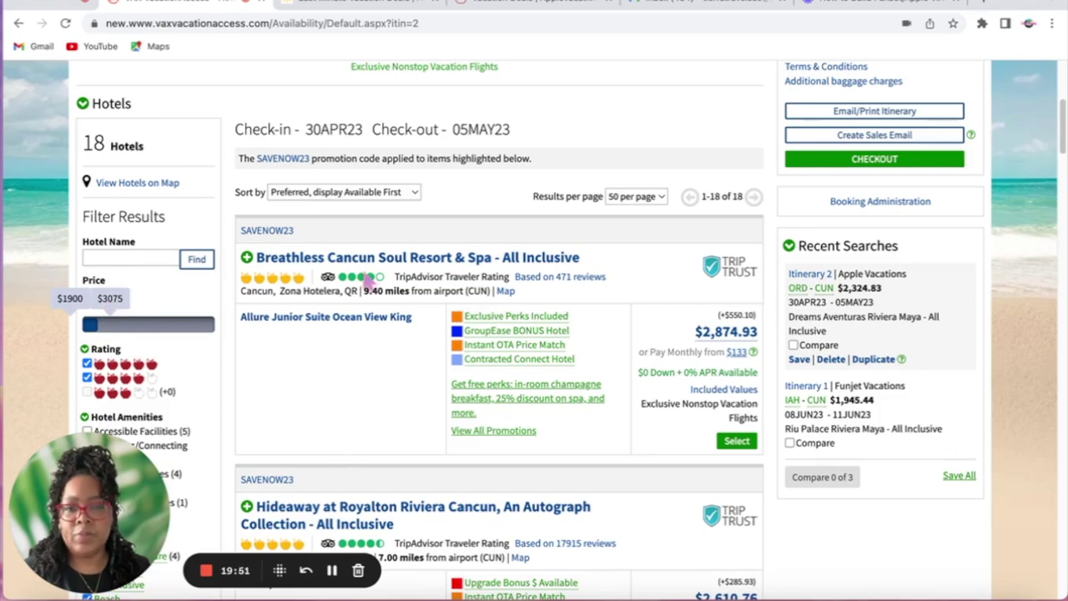
mouse_move(738, 321)
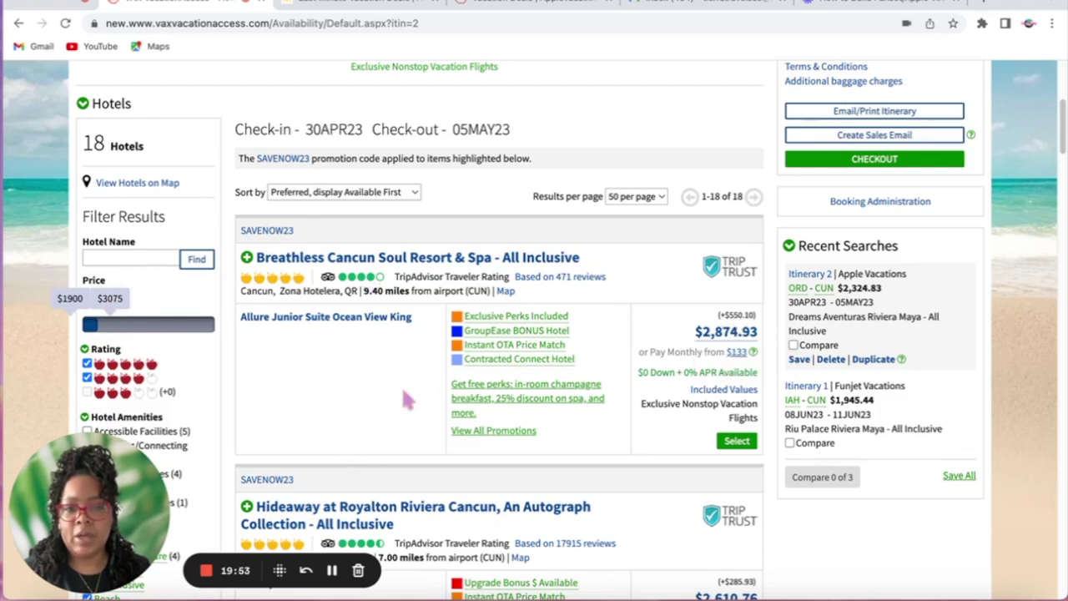
Expand Riu Palace Kukulkan's room types, showing Junior Suite Partial Ocean View at $2,757.79
scroll(378, 426, down, 3)
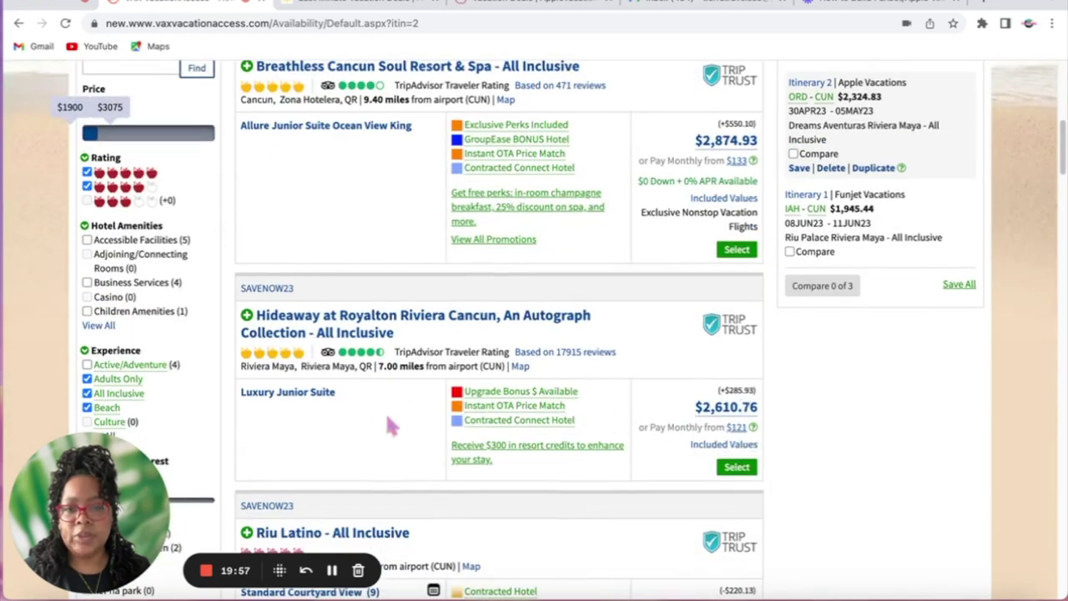
scroll(388, 424, down, 3)
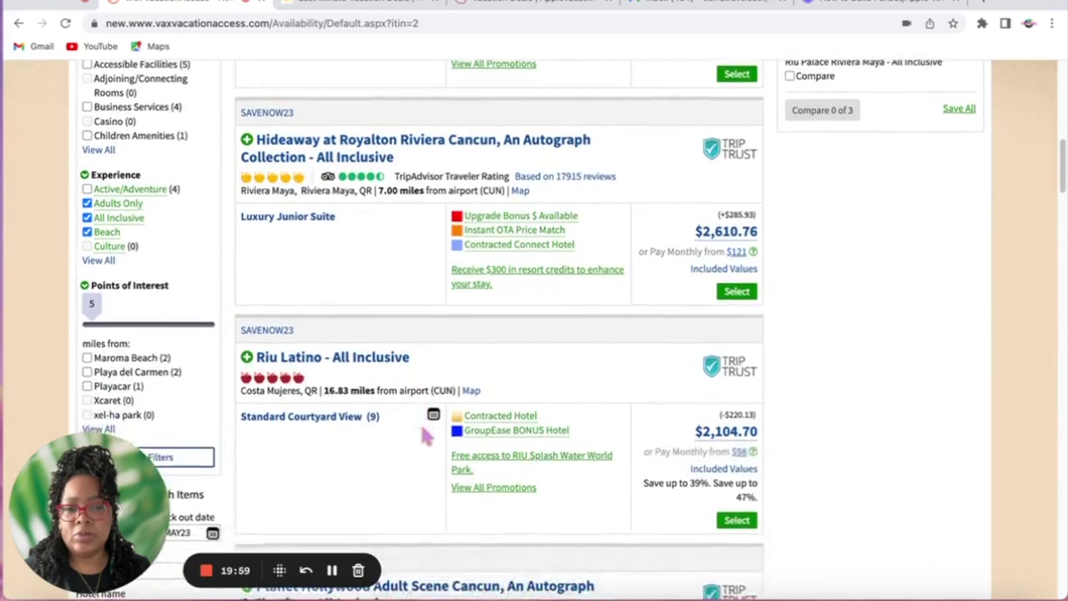
scroll(424, 435, down, 6)
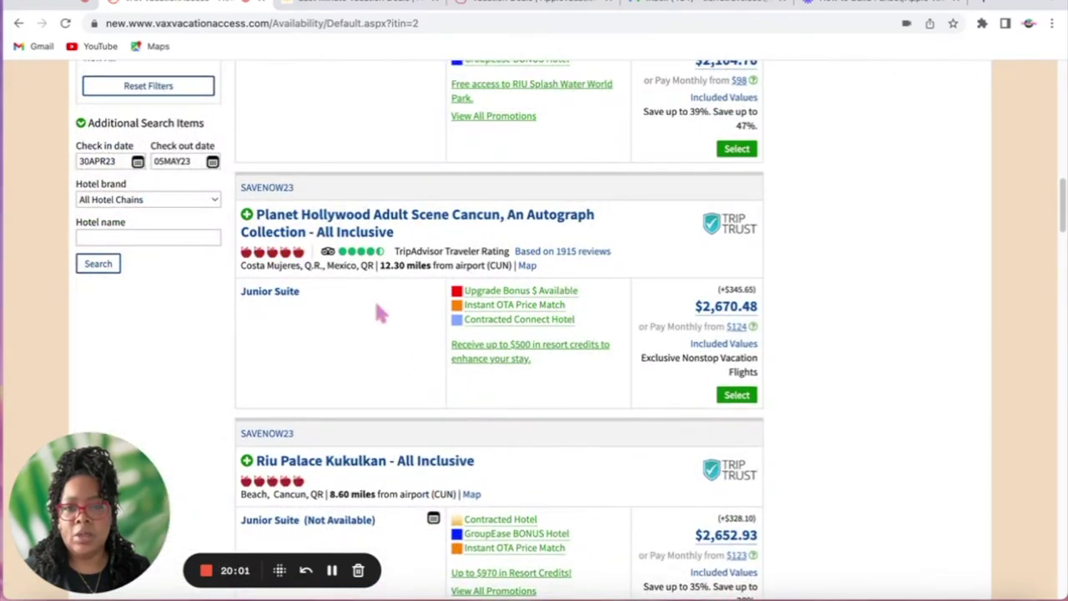
scroll(534, 425, down, 2)
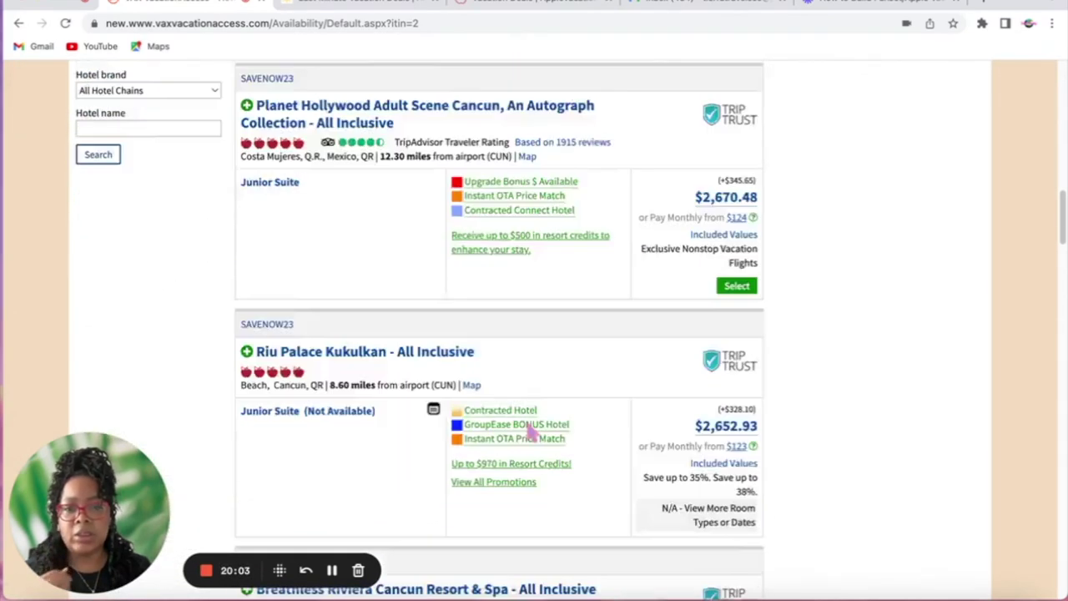
scroll(528, 428, down, 4)
scroll(534, 419, up, 1)
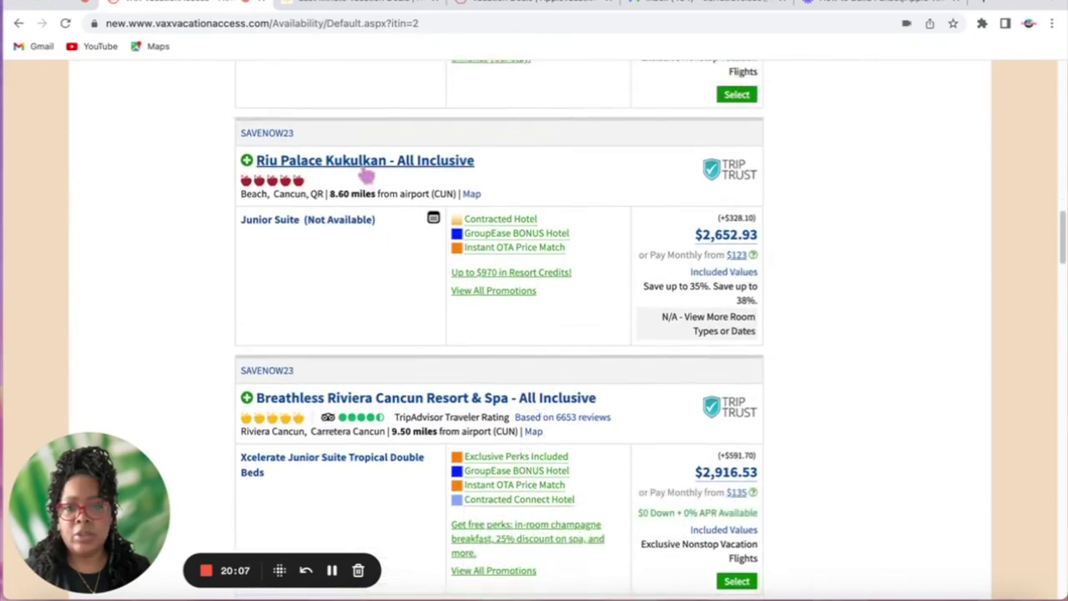
click(247, 160)
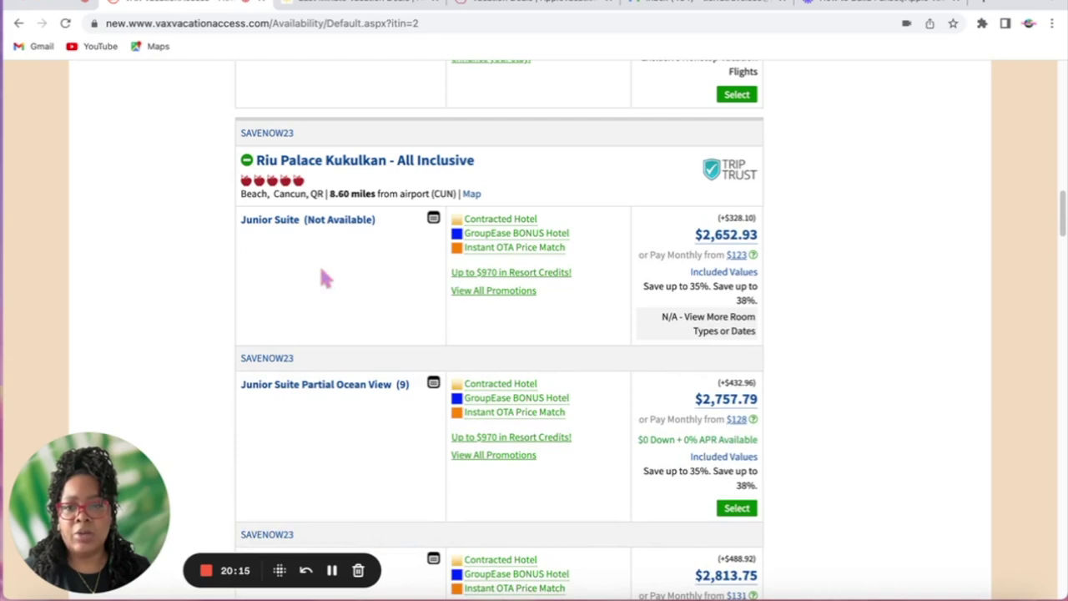
mouse_move(720, 404)
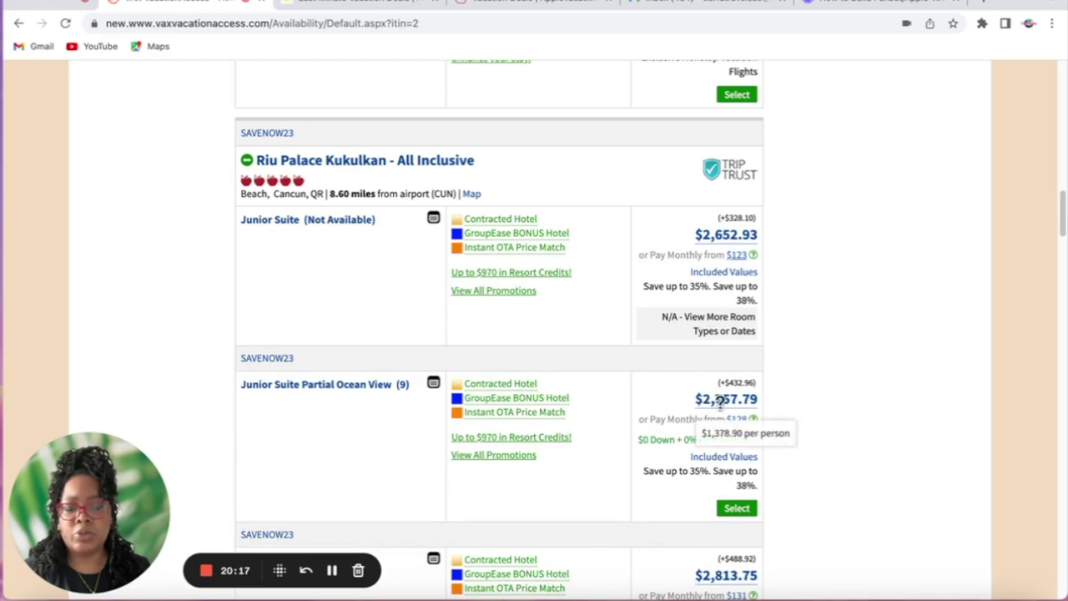
scroll(286, 425, down, 3)
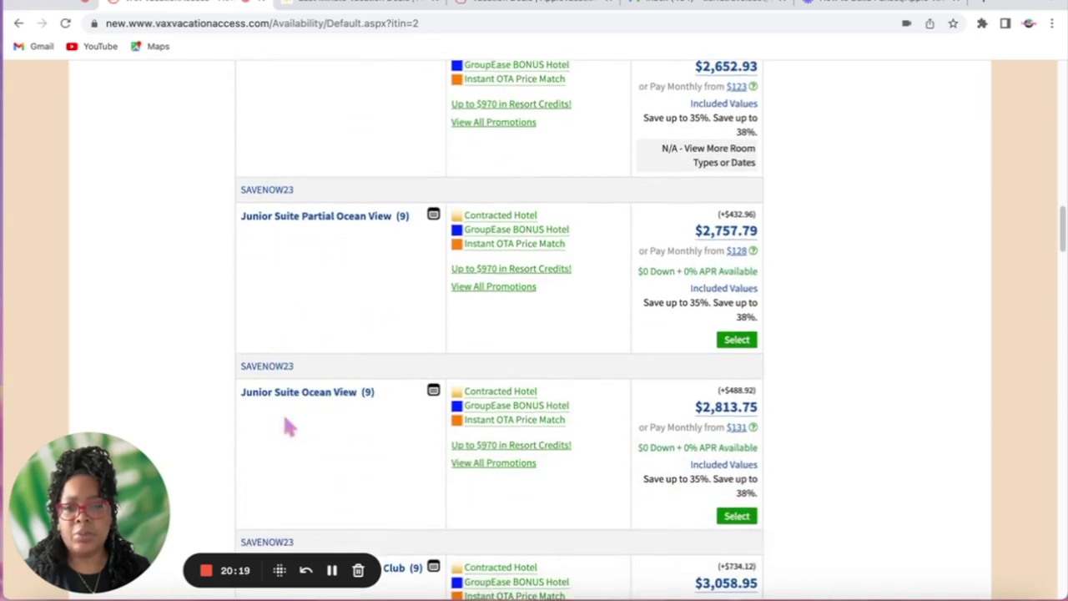
Choose Riu Palace Kukulkan's Junior Suite Partial Ocean View room at $2,757.79
click(737, 340)
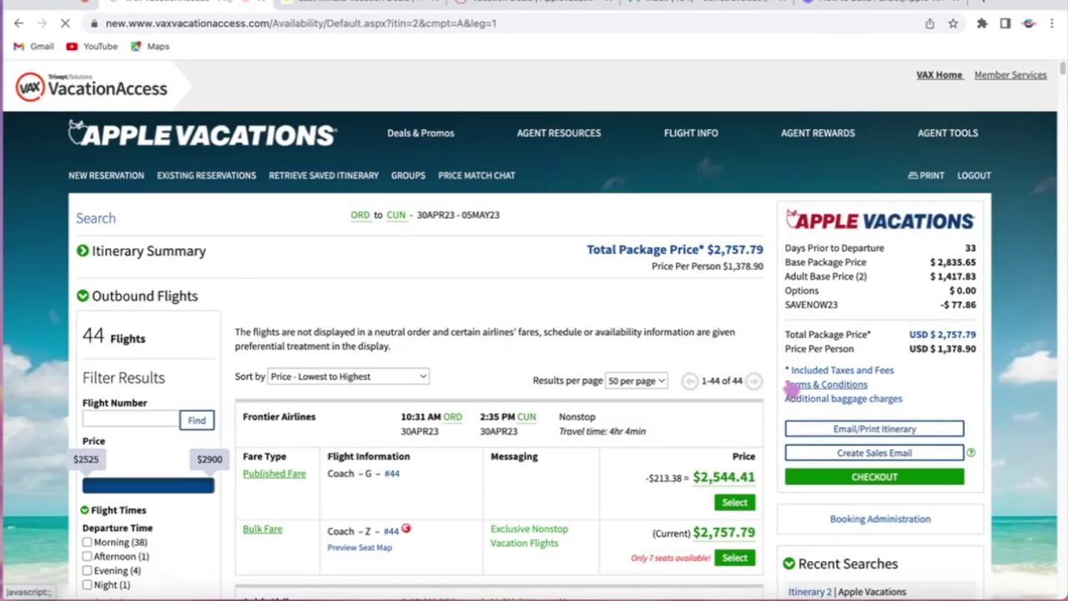
scroll(501, 413, down, 3)
scroll(506, 414, down, 3)
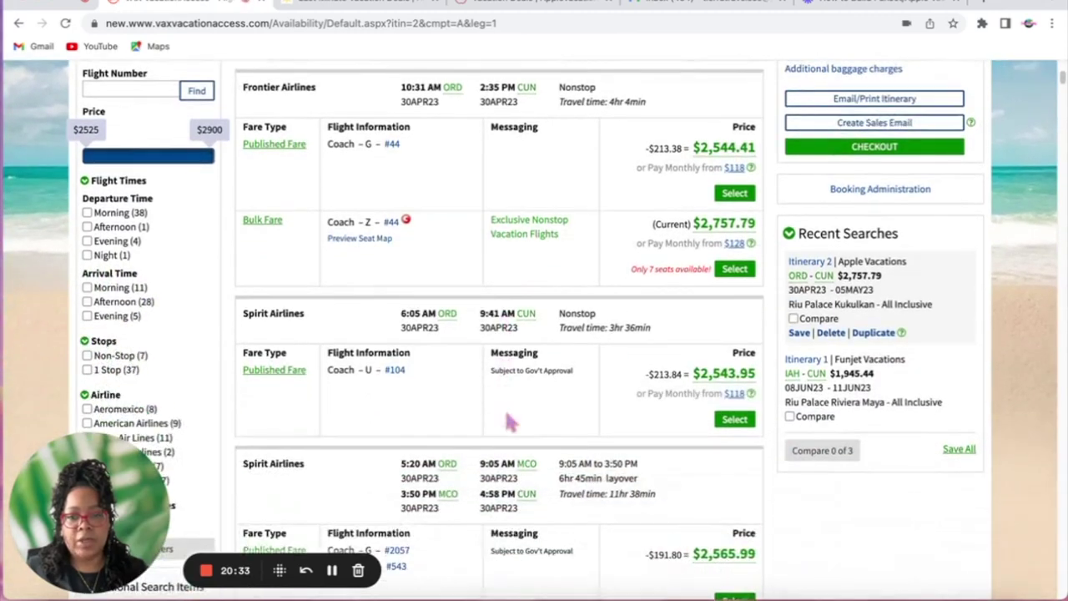
Show only nonstop ORD–CUN flights and select the Frontier 10:31 AM outbound flight
click(112, 358)
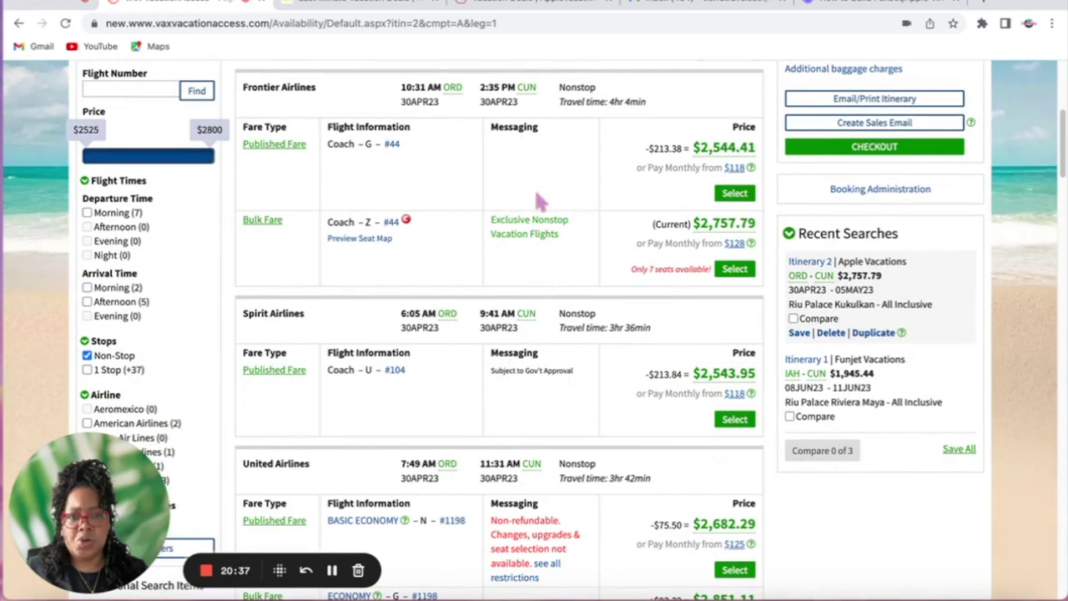
scroll(577, 389, down, 4)
scroll(573, 384, up, 1)
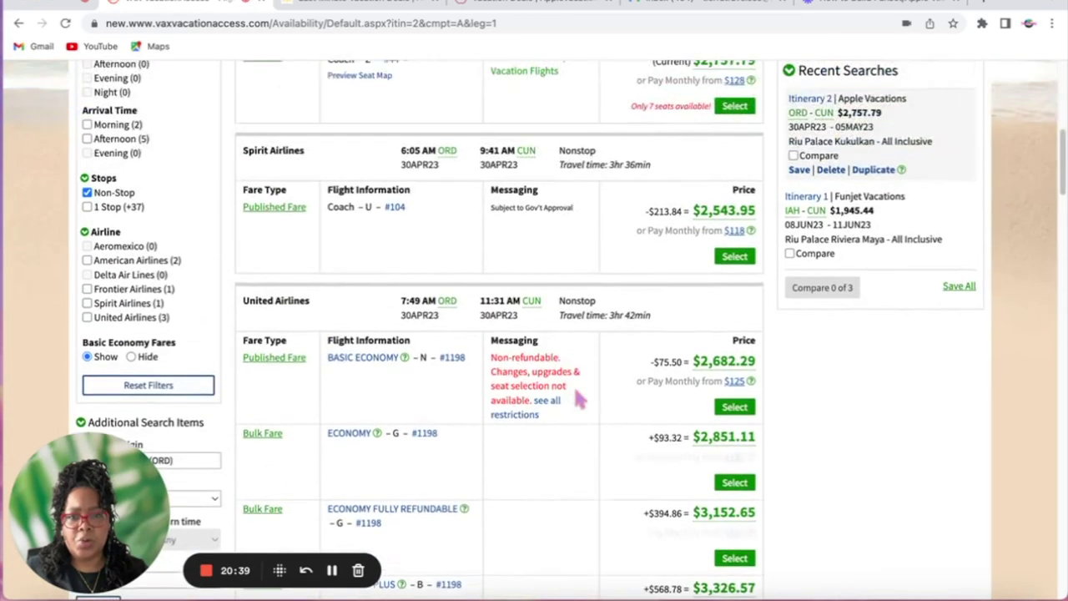
scroll(576, 397, up, 5)
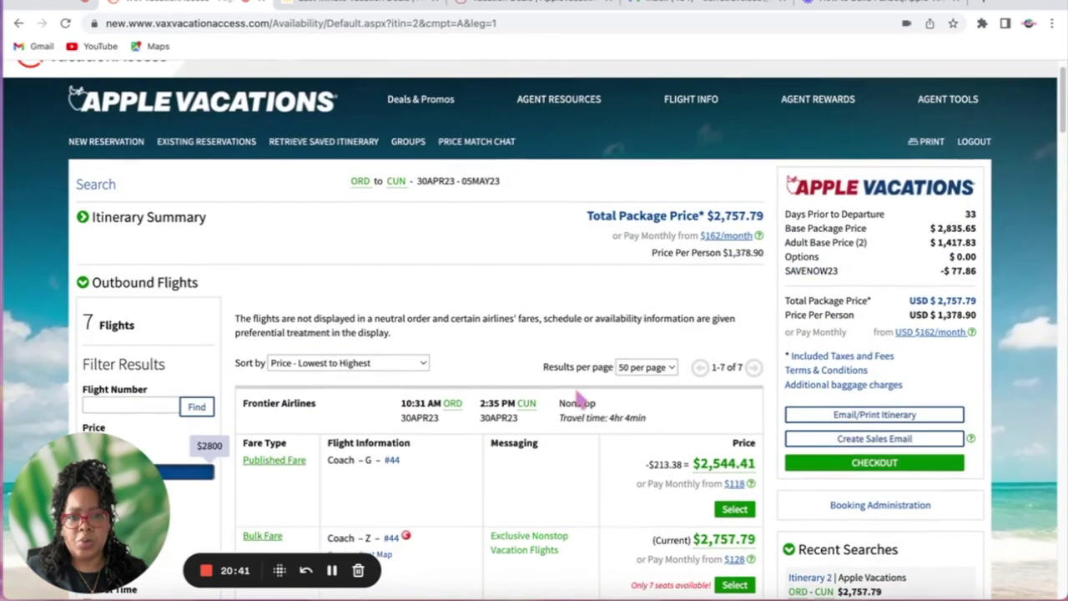
scroll(576, 391, down, 5)
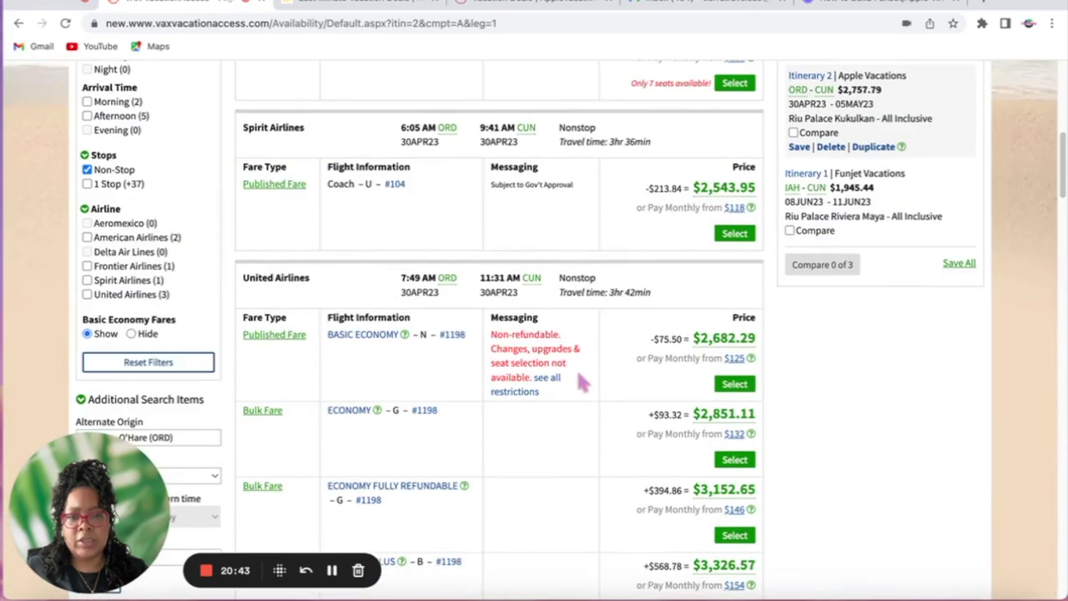
scroll(576, 371, down, 1)
scroll(582, 386, up, 2)
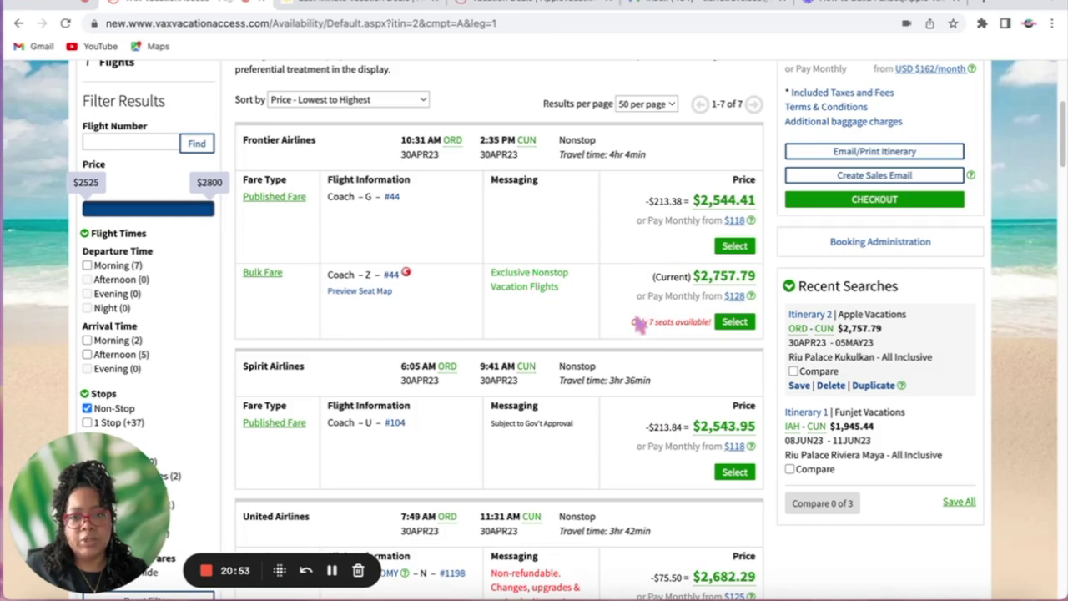
scroll(587, 438, up, 2)
scroll(587, 425, down, 3)
scroll(597, 438, down, 3)
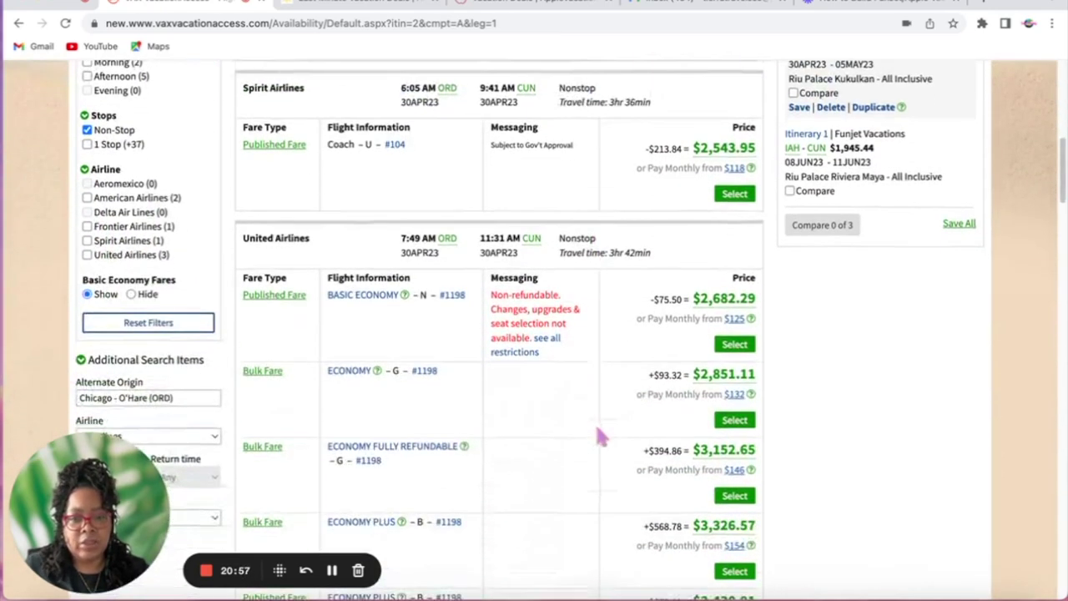
scroll(590, 373, down, 2)
scroll(590, 375, up, 10)
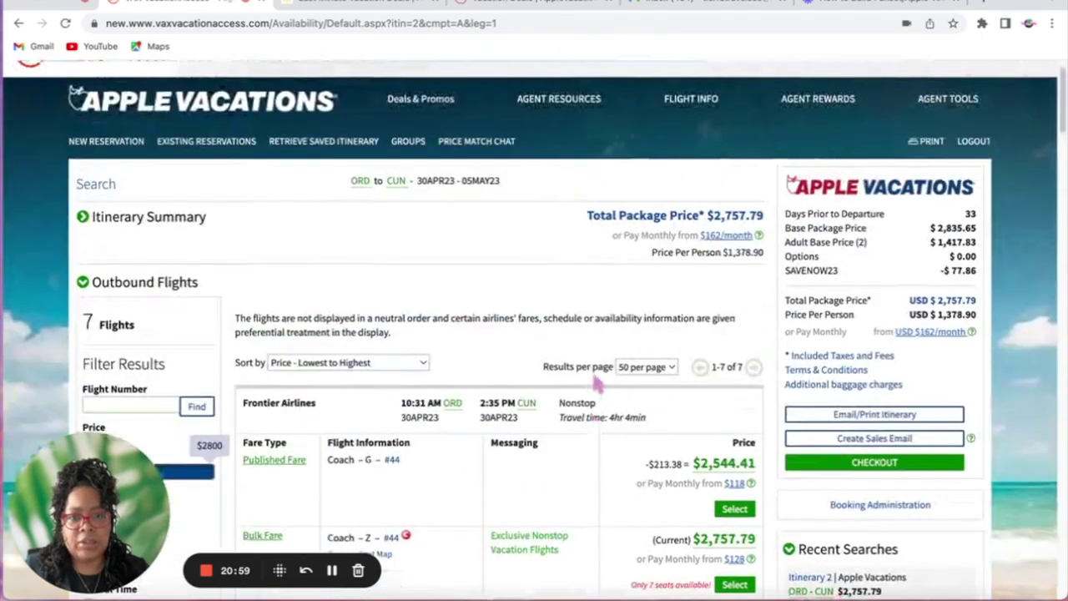
scroll(594, 380, down, 3)
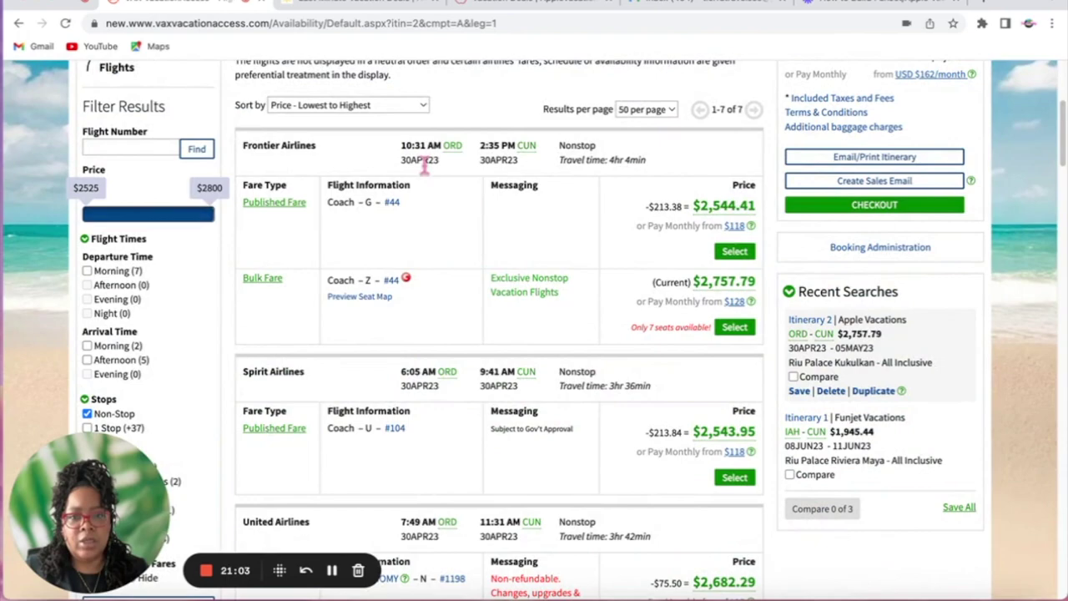
scroll(644, 410, down, 11)
scroll(643, 410, down, 10)
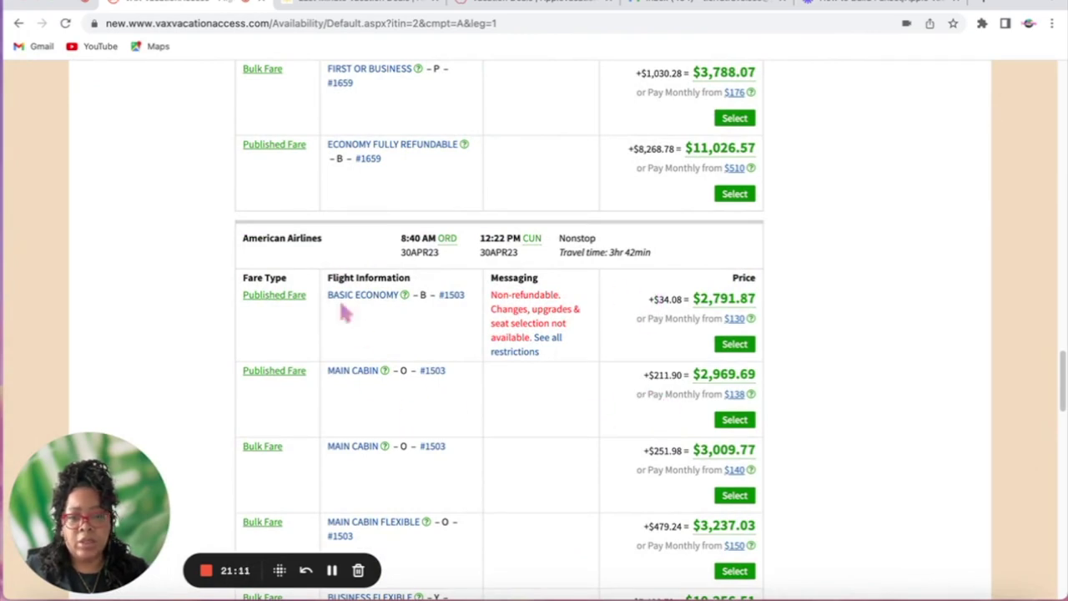
scroll(610, 451, down, 5)
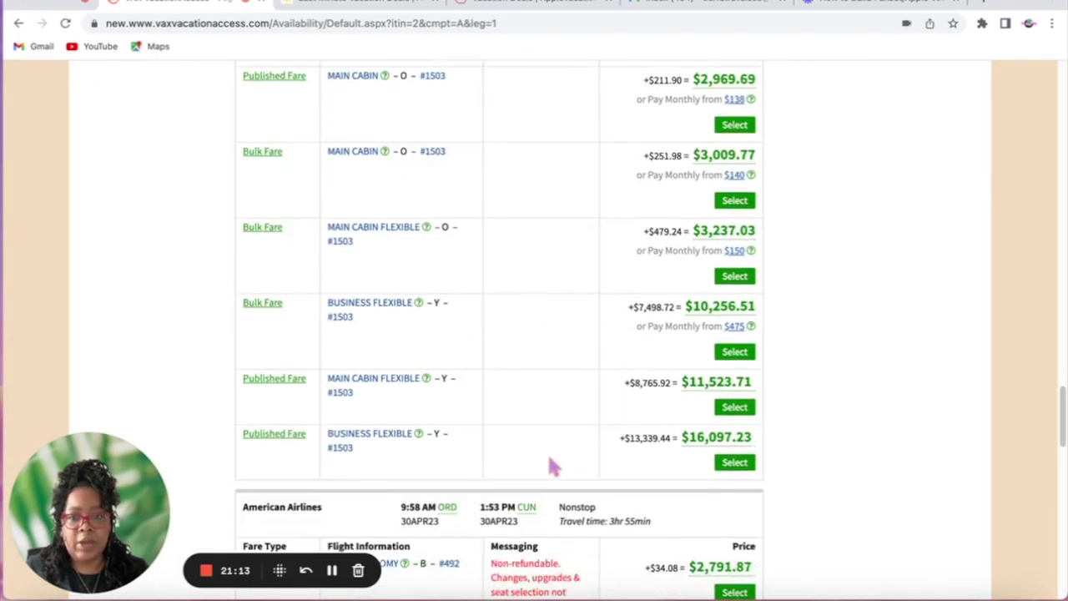
scroll(600, 409, down, 3)
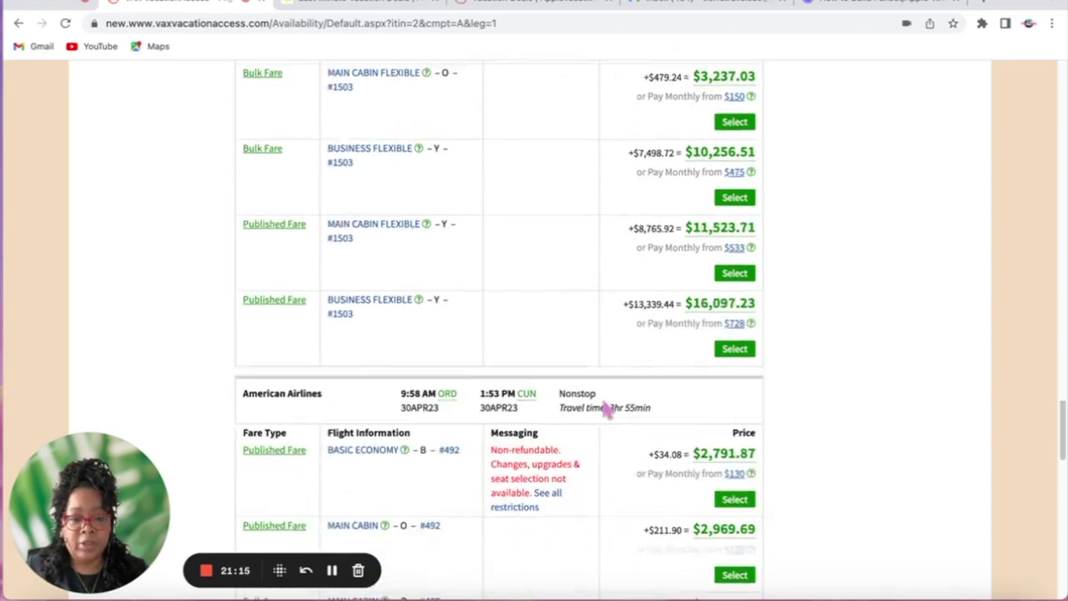
scroll(603, 456, down, 5)
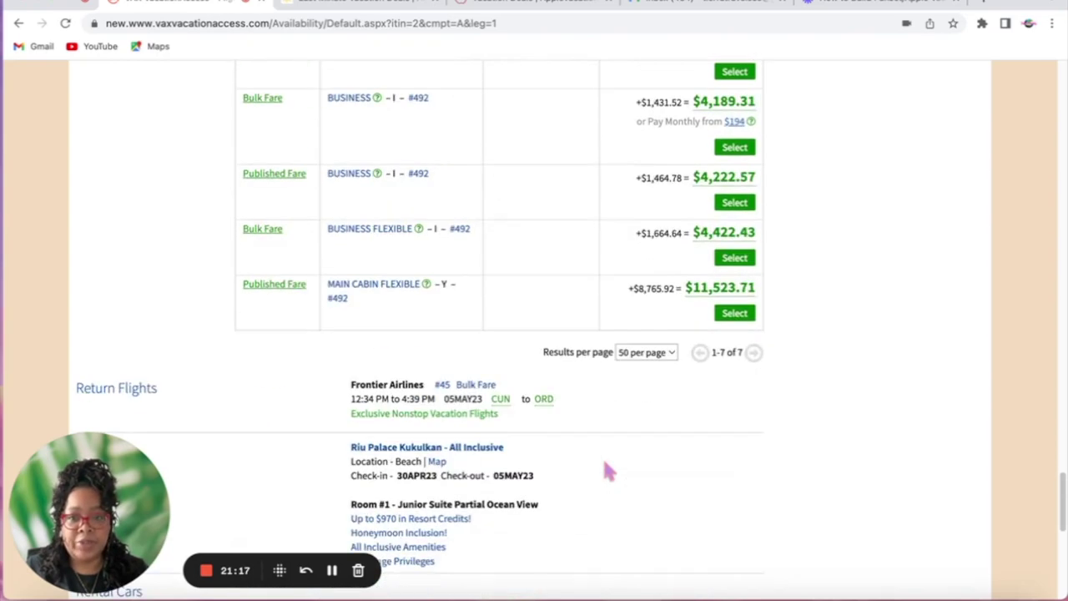
scroll(615, 392, up, 10)
scroll(619, 380, up, 15)
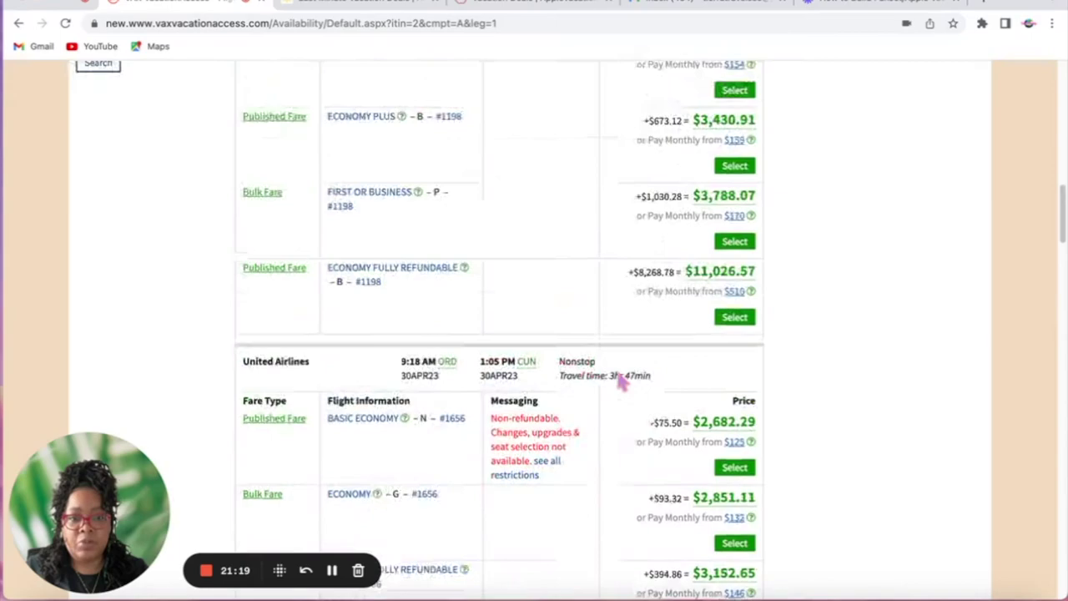
scroll(667, 385, up, 10)
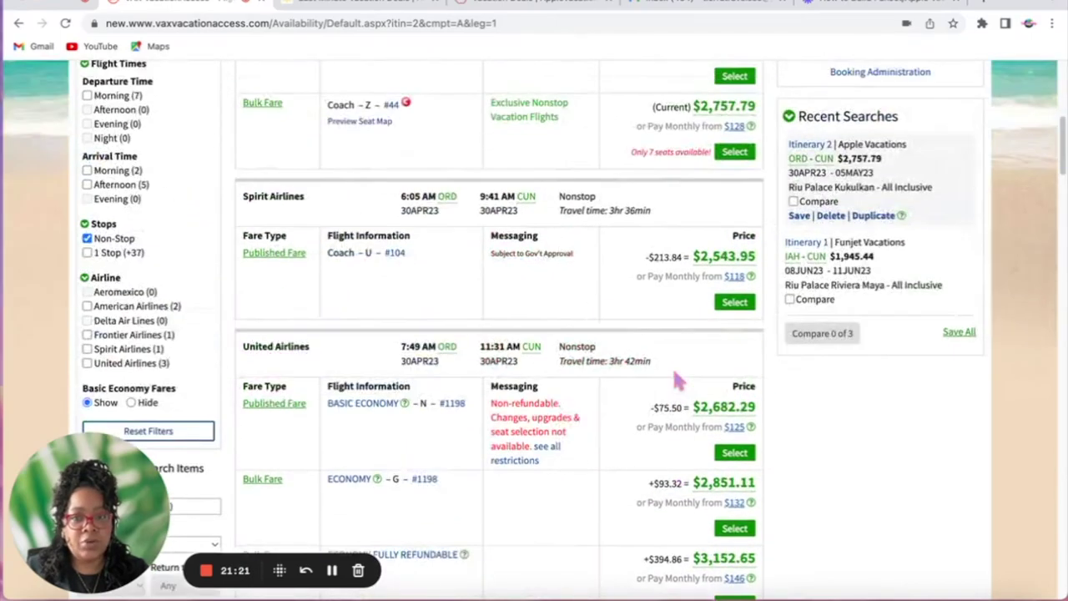
scroll(676, 384, down, 3)
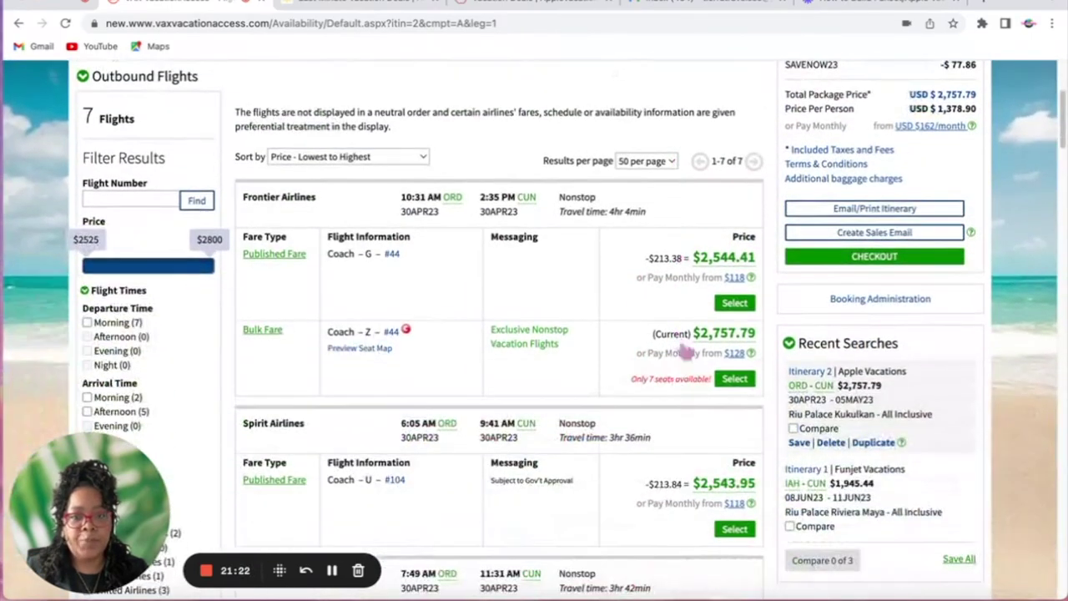
click(729, 307)
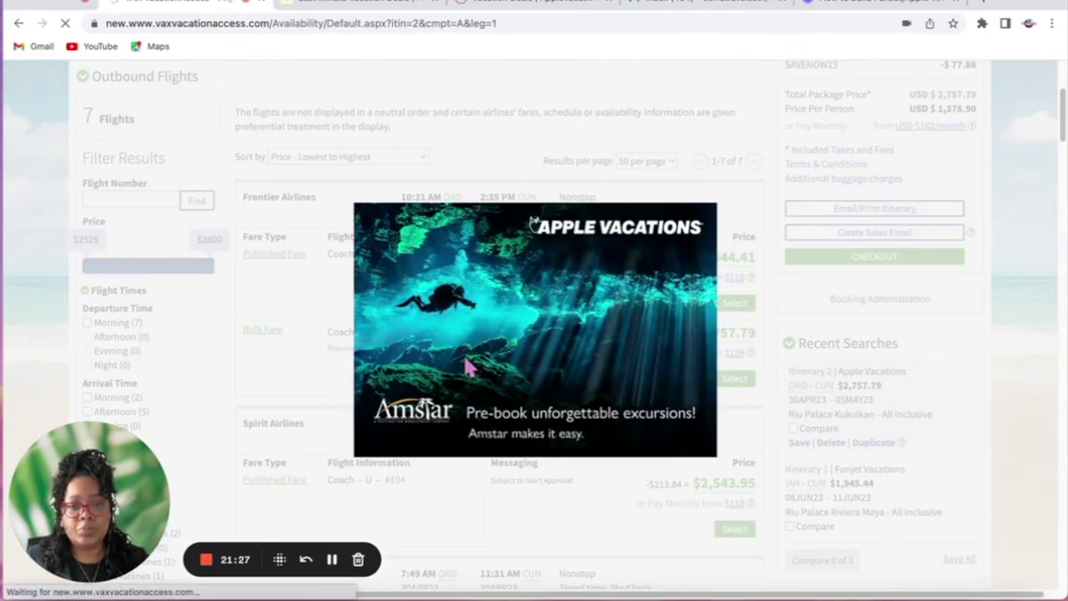
Select the Frontier #45 nonstop return flight, 12:34 PM CUN–ORD on 05MAY23
scroll(467, 367, down, 2)
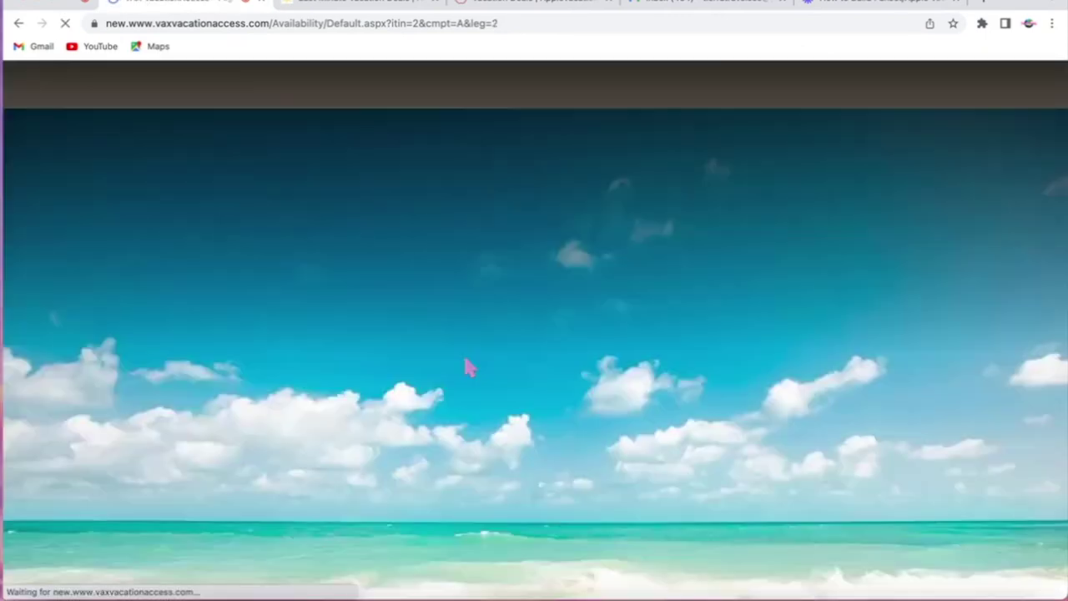
click(735, 369)
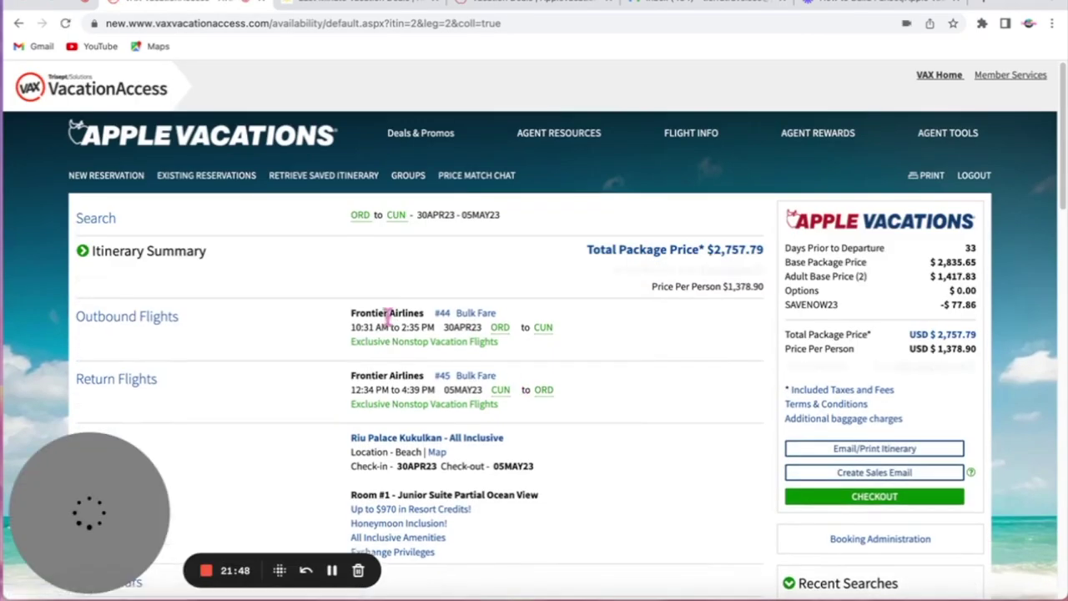
scroll(632, 401, down, 4)
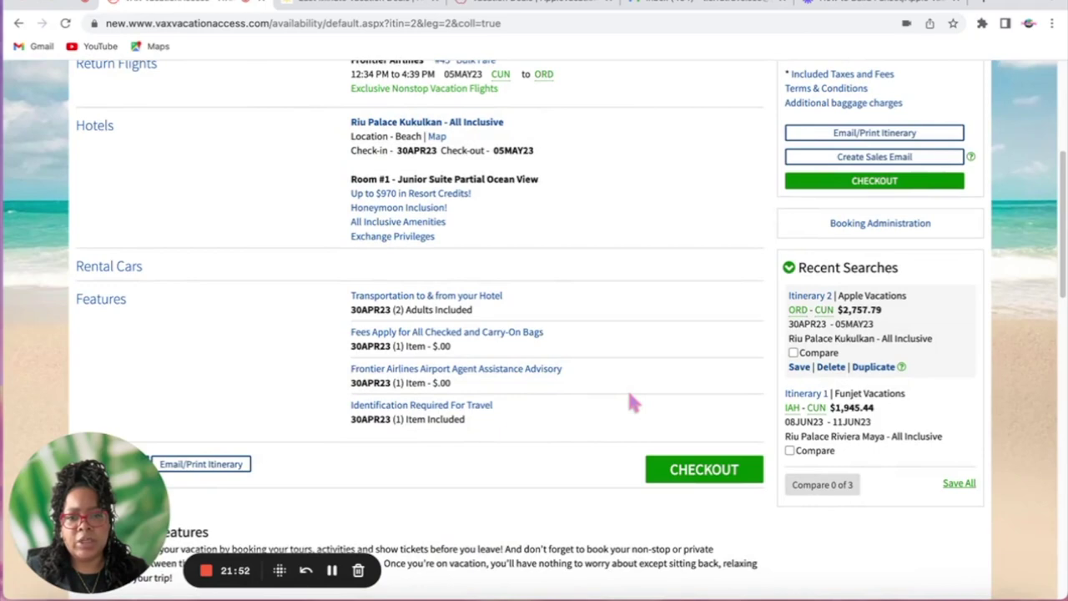
Add Travel Protection Plus full travel credit for 2 adults at $159.98
click(87, 302)
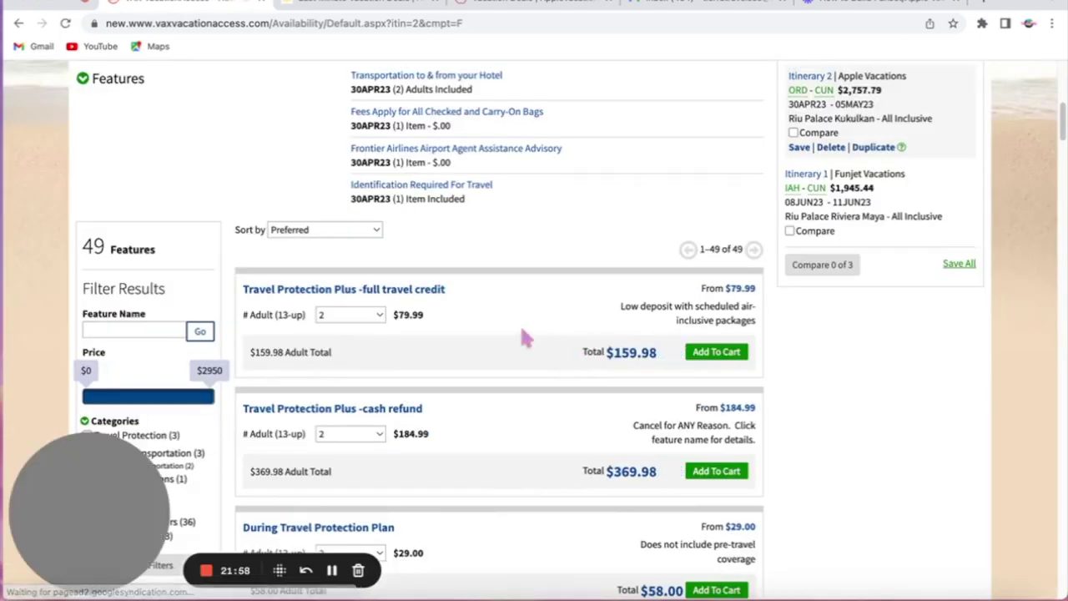
click(716, 391)
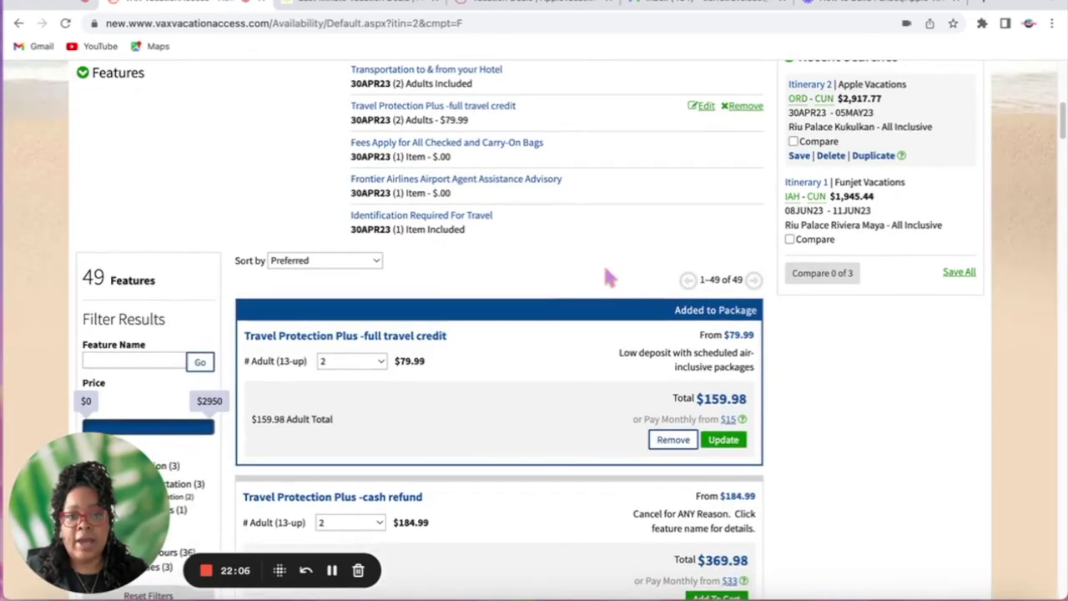
scroll(603, 262, up, 1)
scroll(607, 282, up, 2)
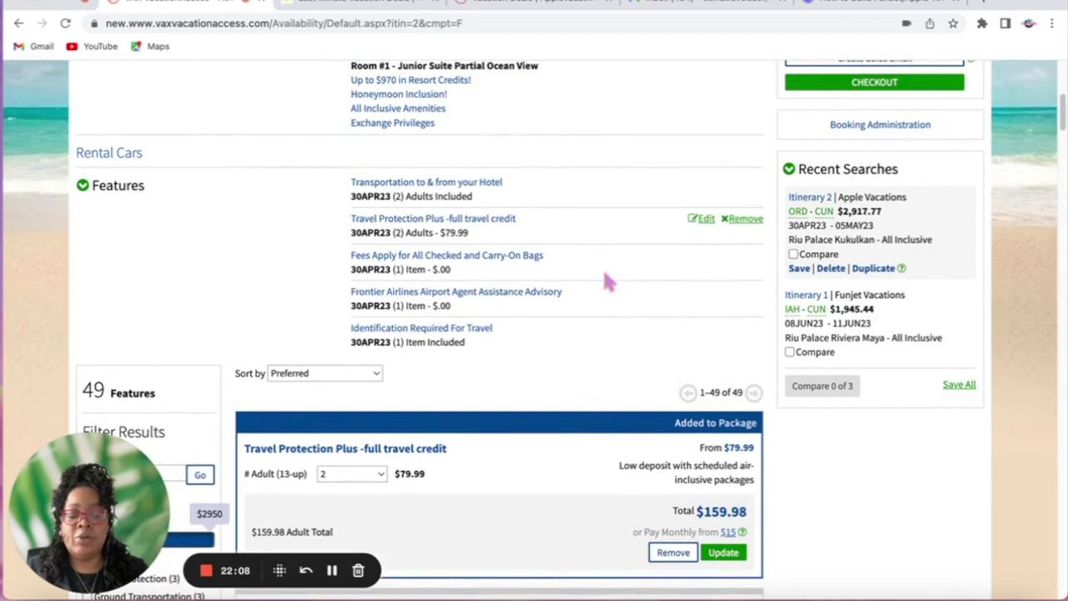
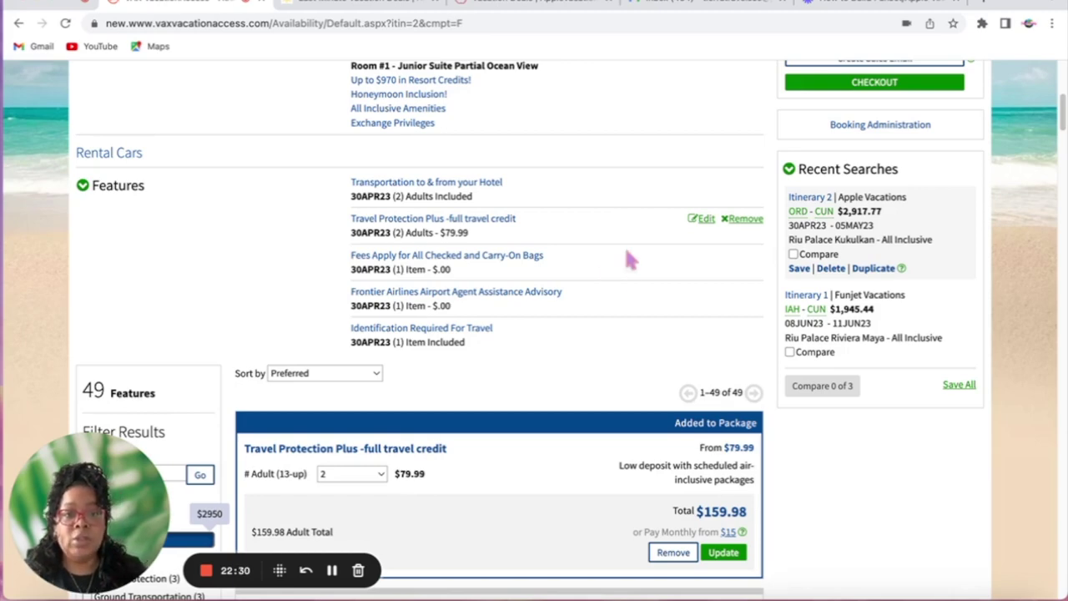
Open the Riu Palace Kukulkan hotel details from the search results
scroll(591, 359, down, 1)
scroll(584, 267, up, 3)
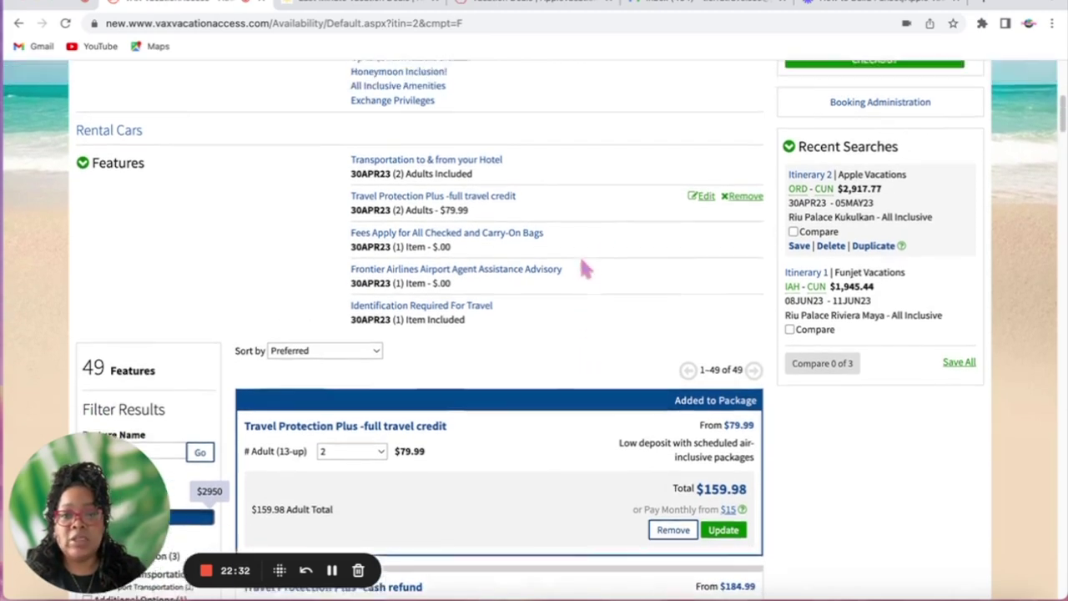
scroll(585, 273, up, 3)
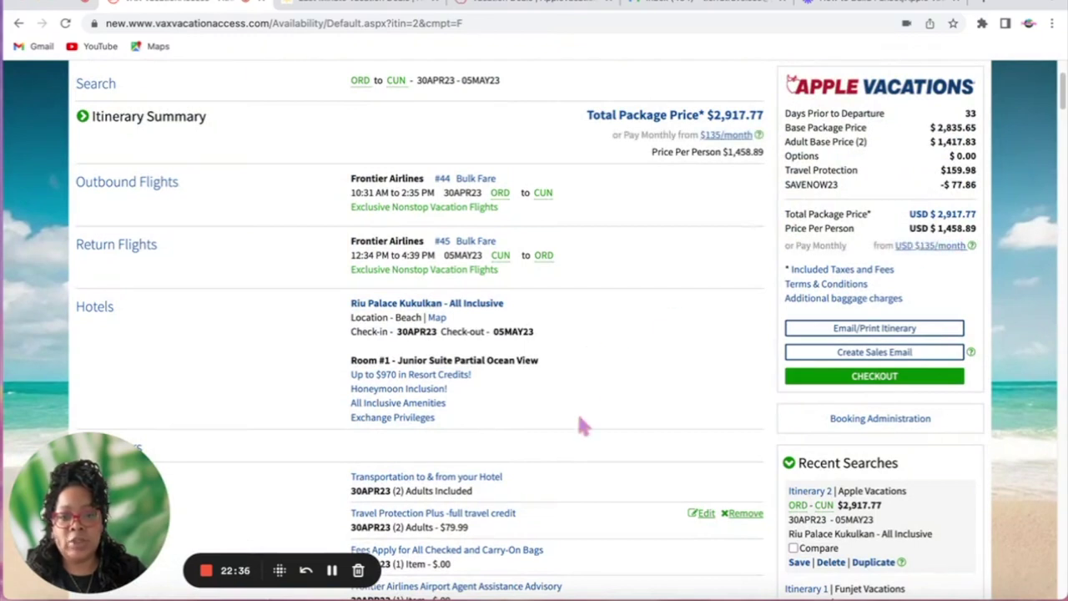
scroll(580, 421, down, 1)
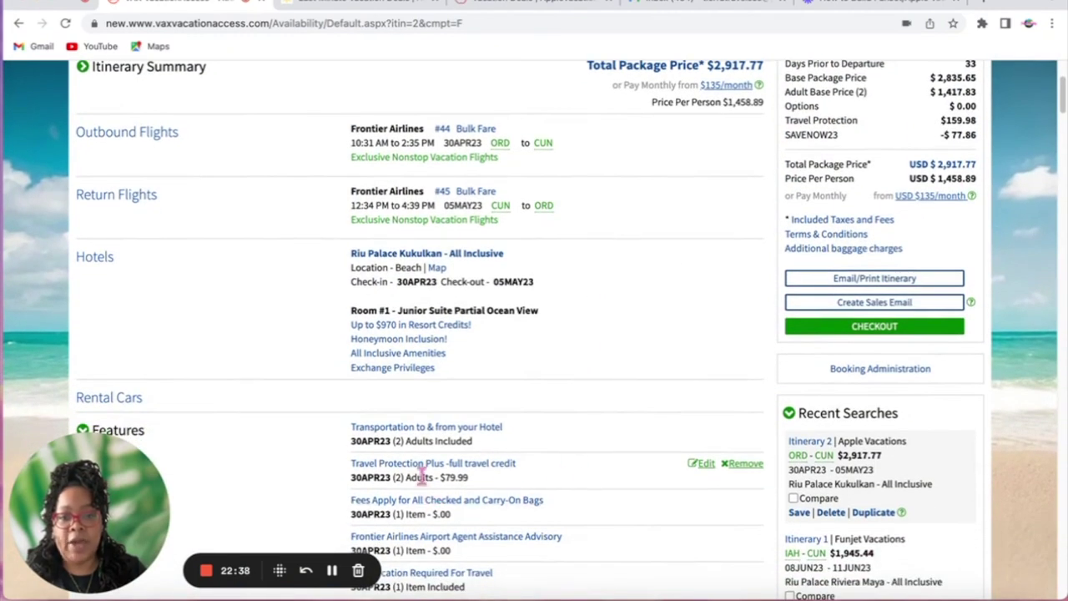
scroll(688, 311, down, 1)
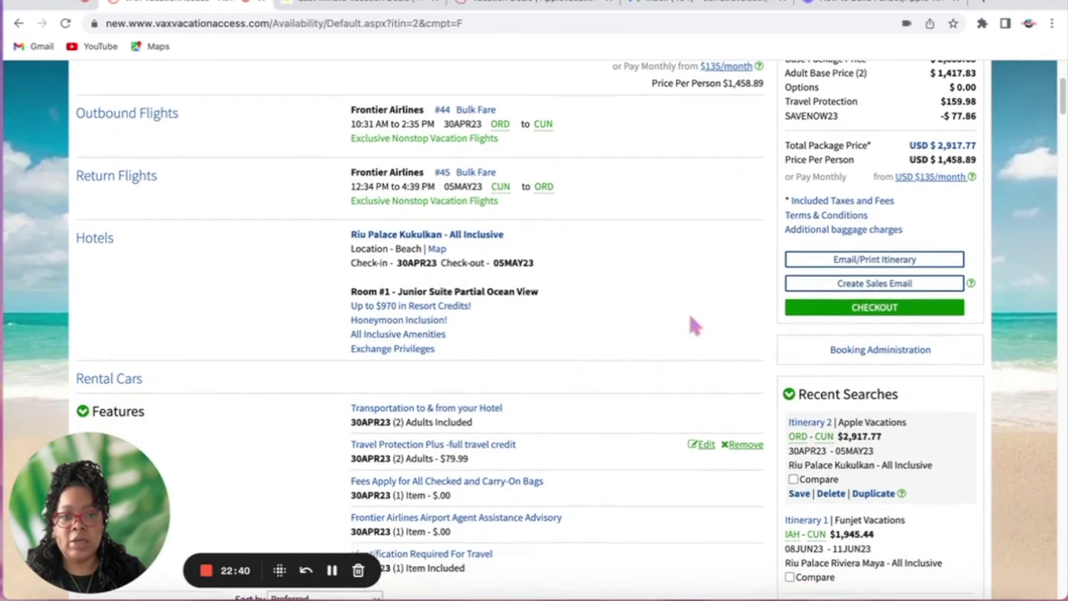
scroll(798, 292, up, 1)
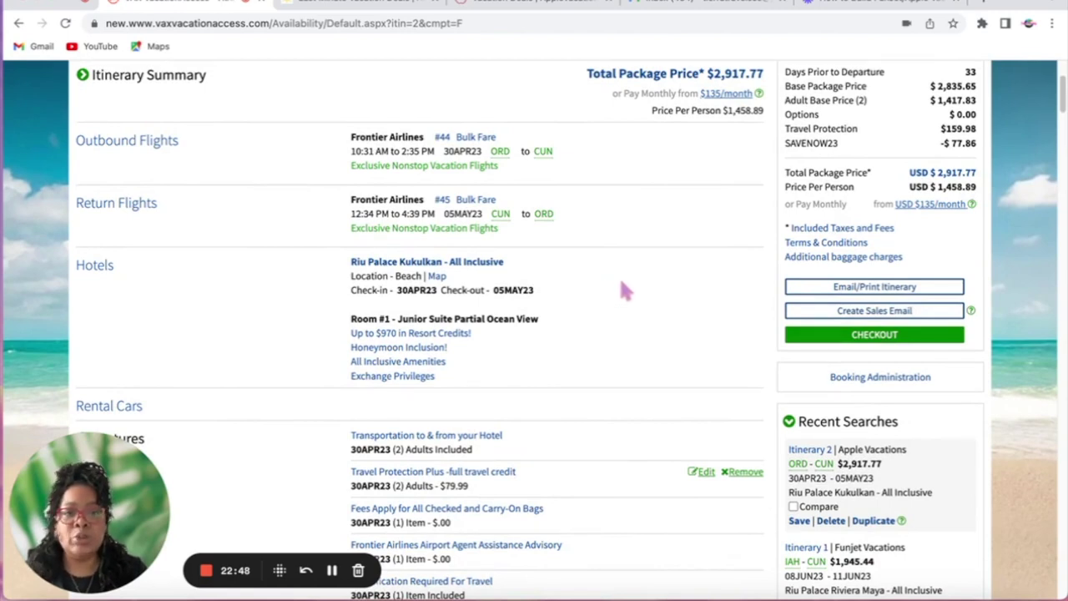
scroll(620, 283, up, 1)
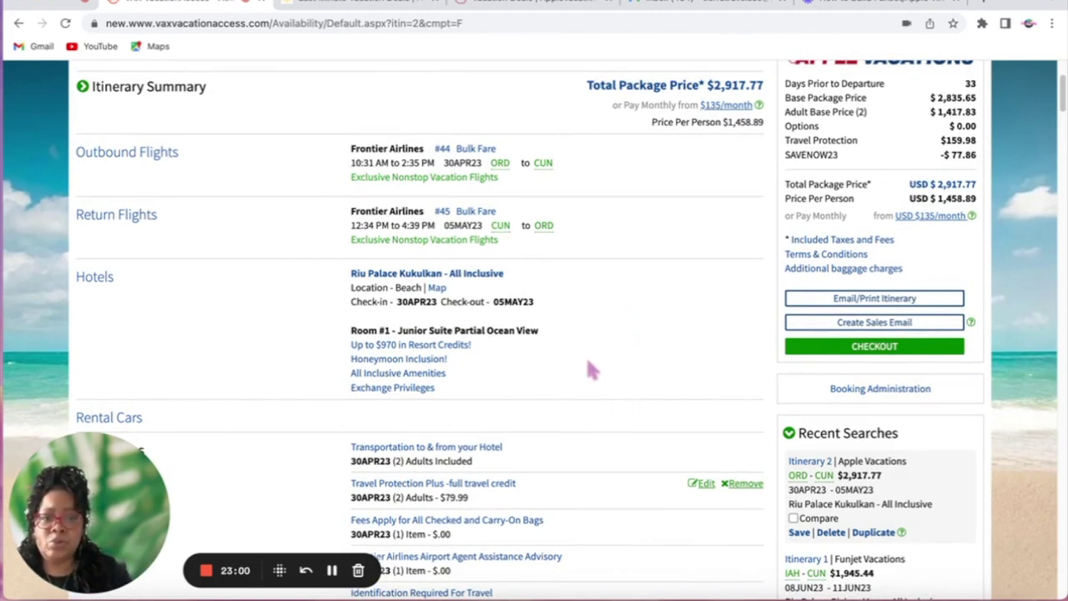
click(411, 275)
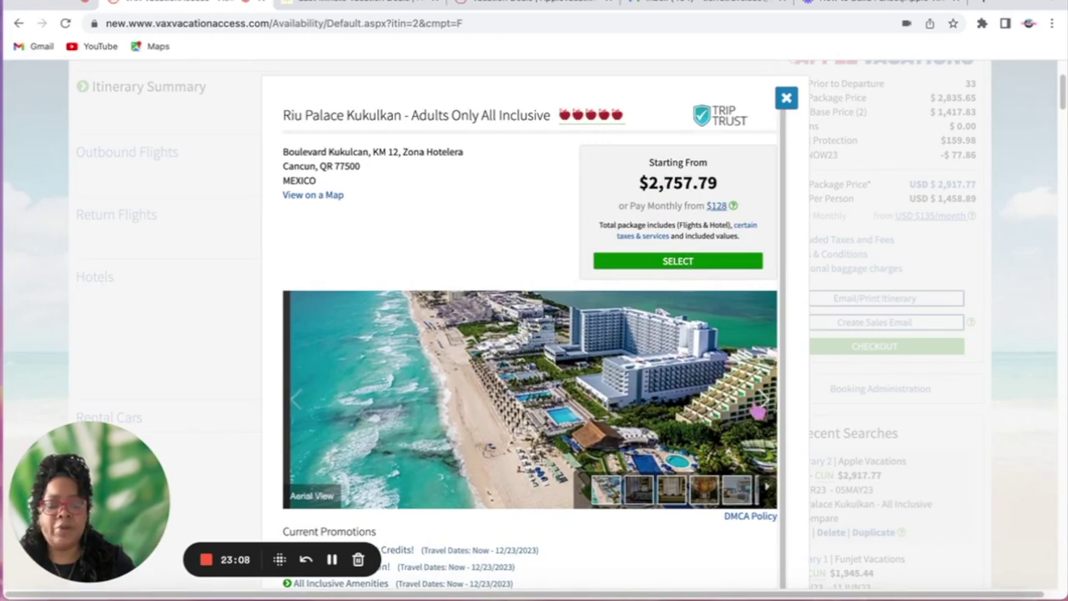
Step through the hotel photo gallery three pictures to the lobby photo
click(759, 405)
click(760, 405)
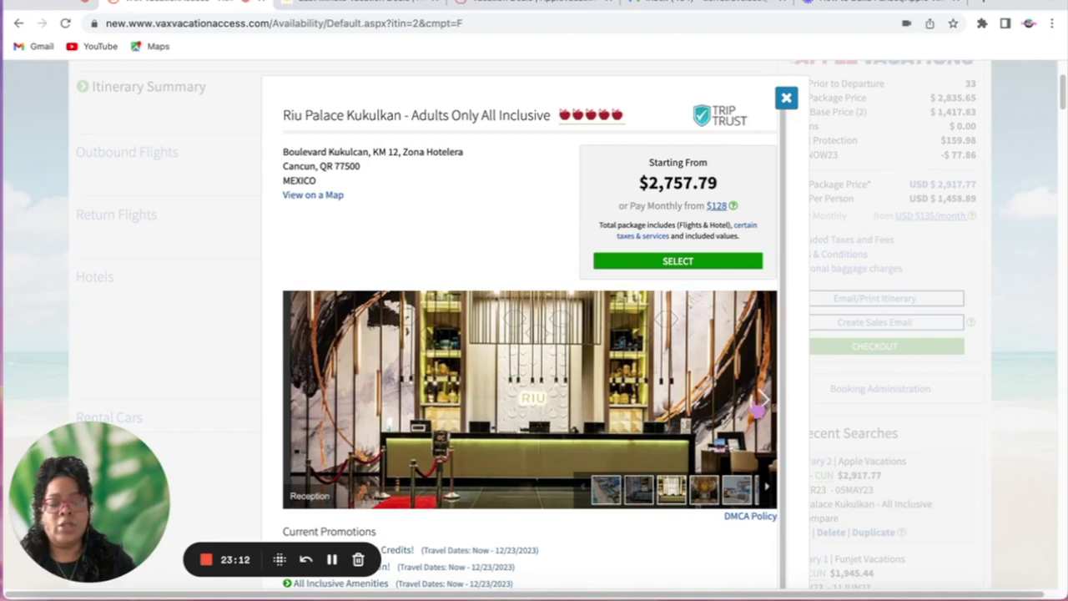
click(760, 406)
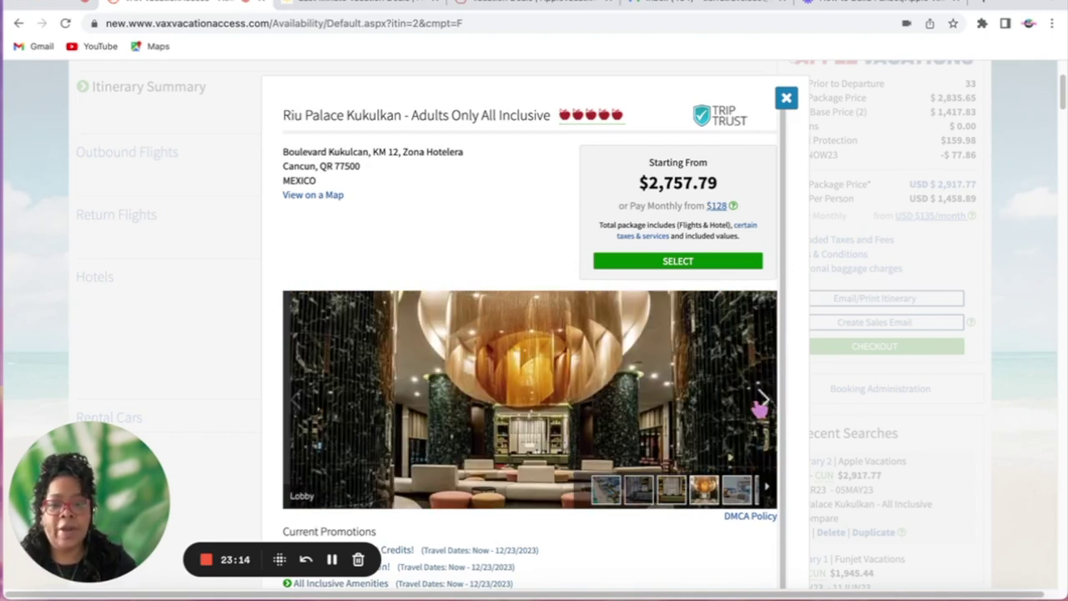
scroll(576, 468, down, 1)
scroll(529, 326, up, 1)
scroll(785, 428, down, 10)
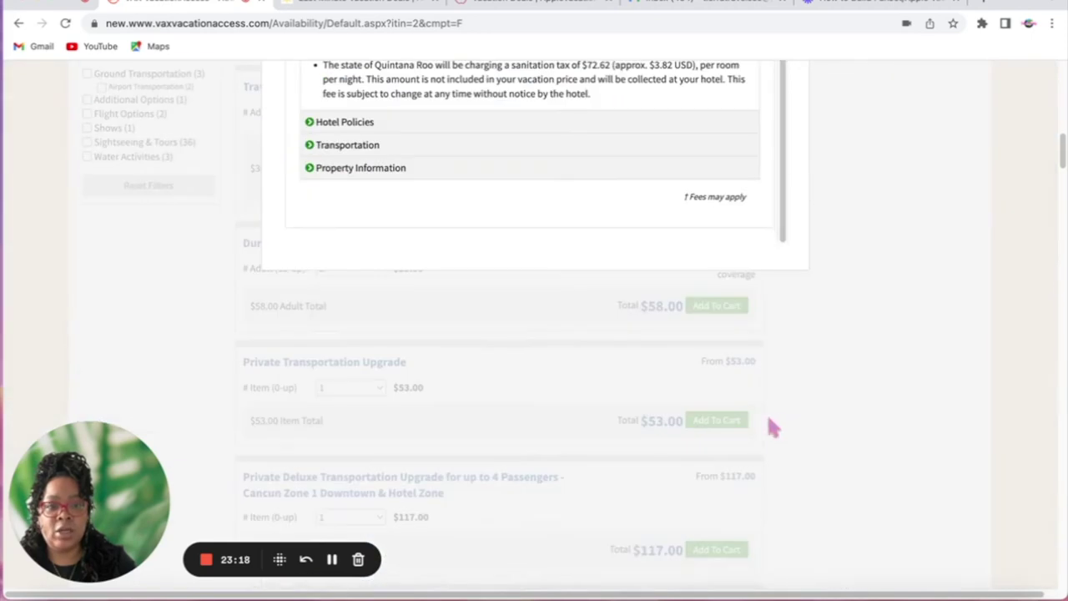
scroll(503, 361, up, 5)
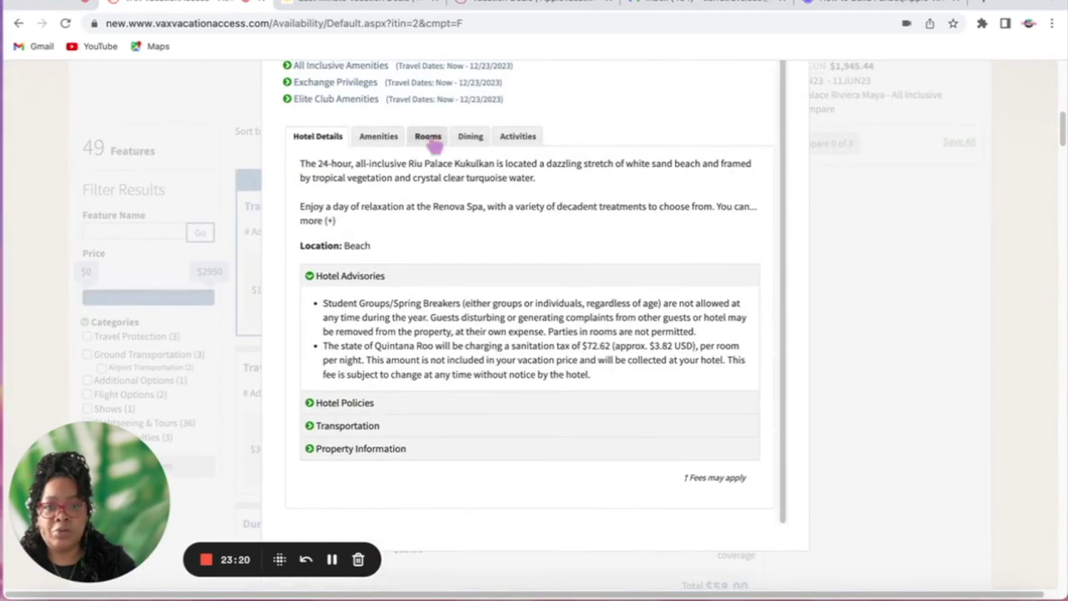
List the hotel rooms and expand the up-to-$970 resort credits, highlighting the Romantic Dinner and golf perks
click(429, 140)
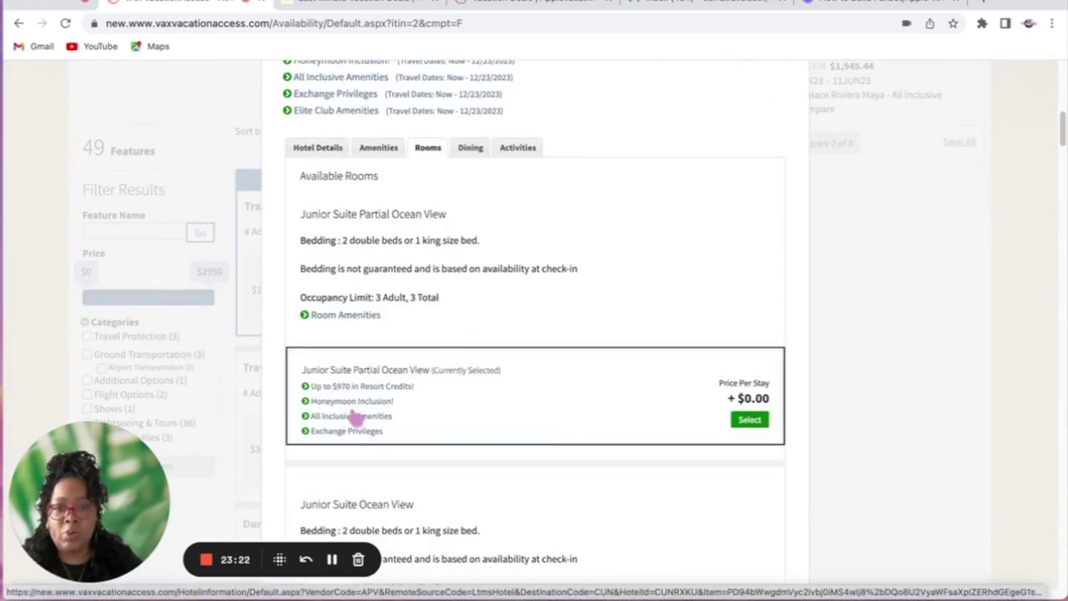
click(330, 388)
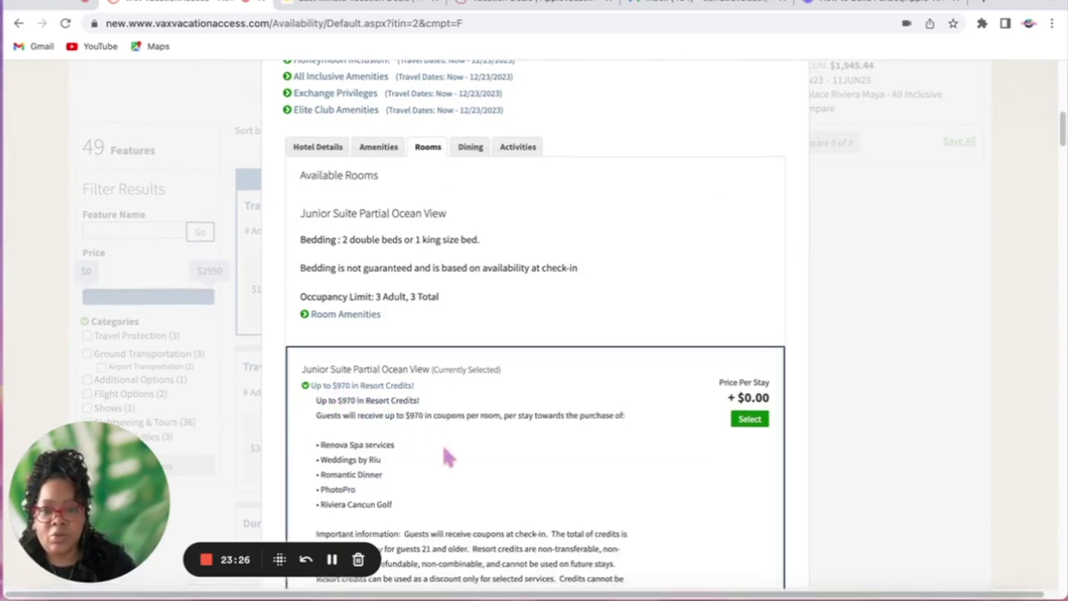
scroll(447, 457, down, 2)
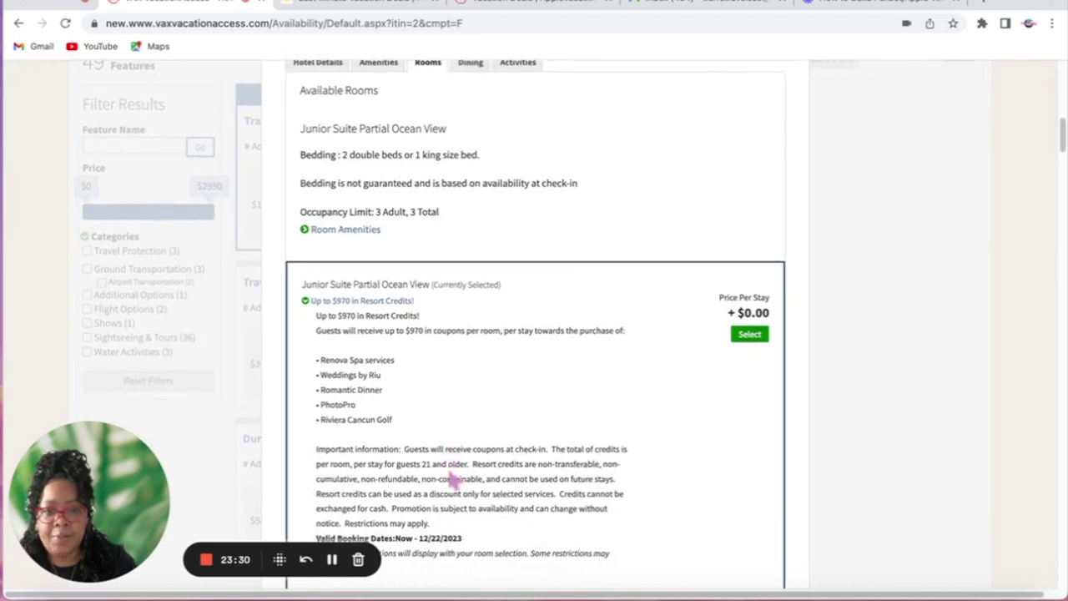
scroll(455, 477, down, 1)
drag(338, 355, 397, 363)
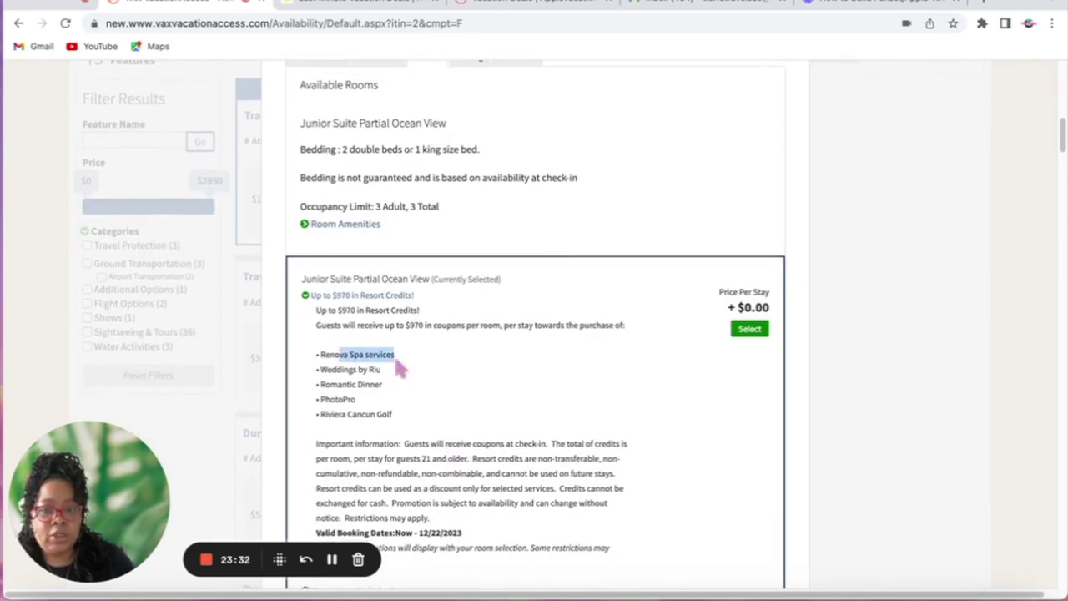
triple_click(370, 383)
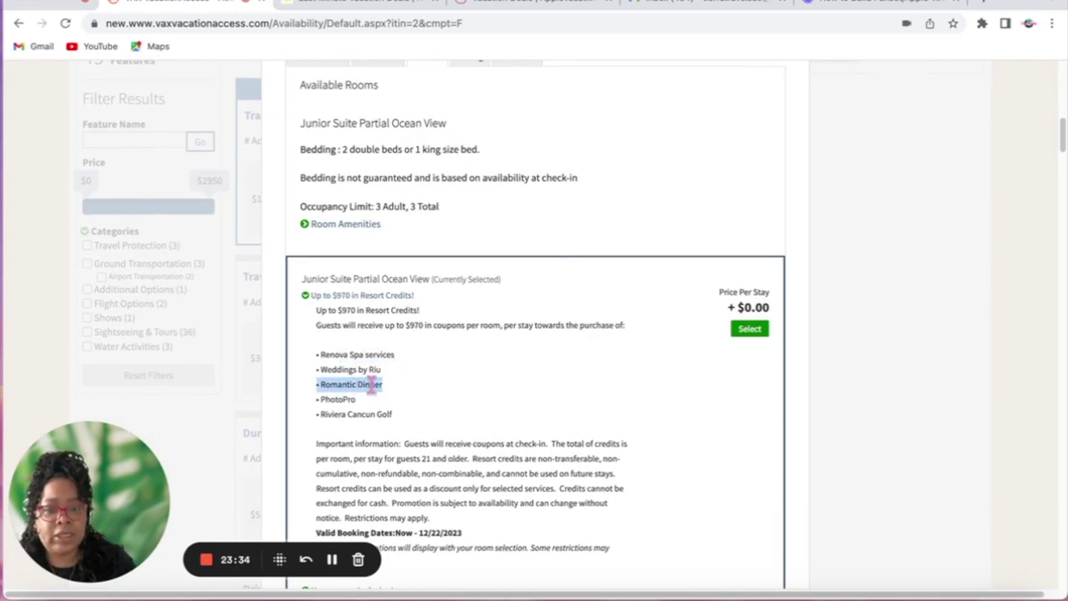
click(422, 417)
drag(349, 415, 385, 420)
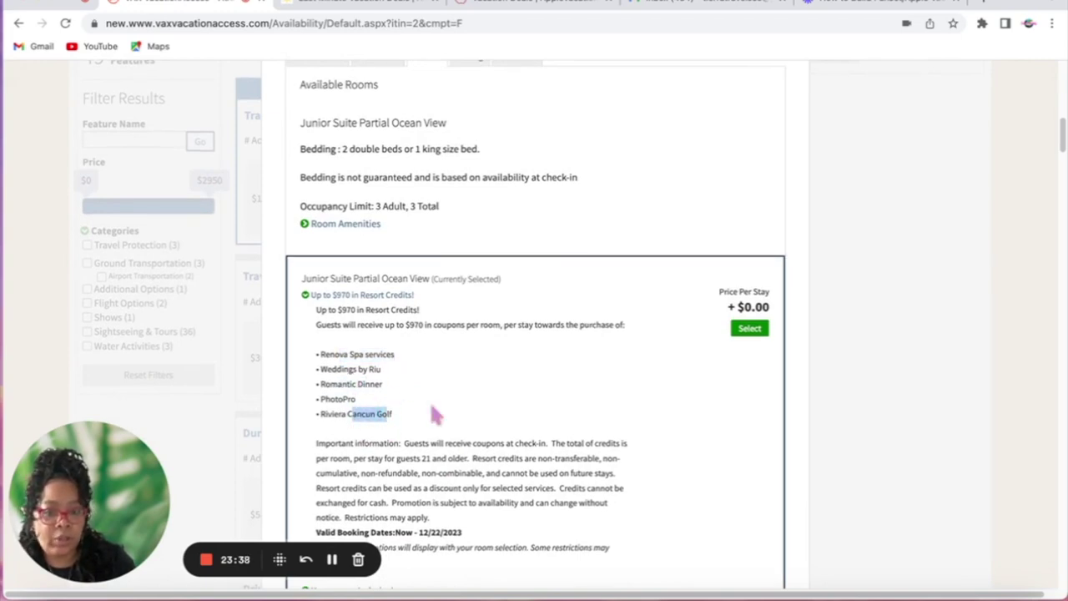
Expand the All Inclusive Amenities details in the selected room card
scroll(440, 414, down, 2)
click(369, 517)
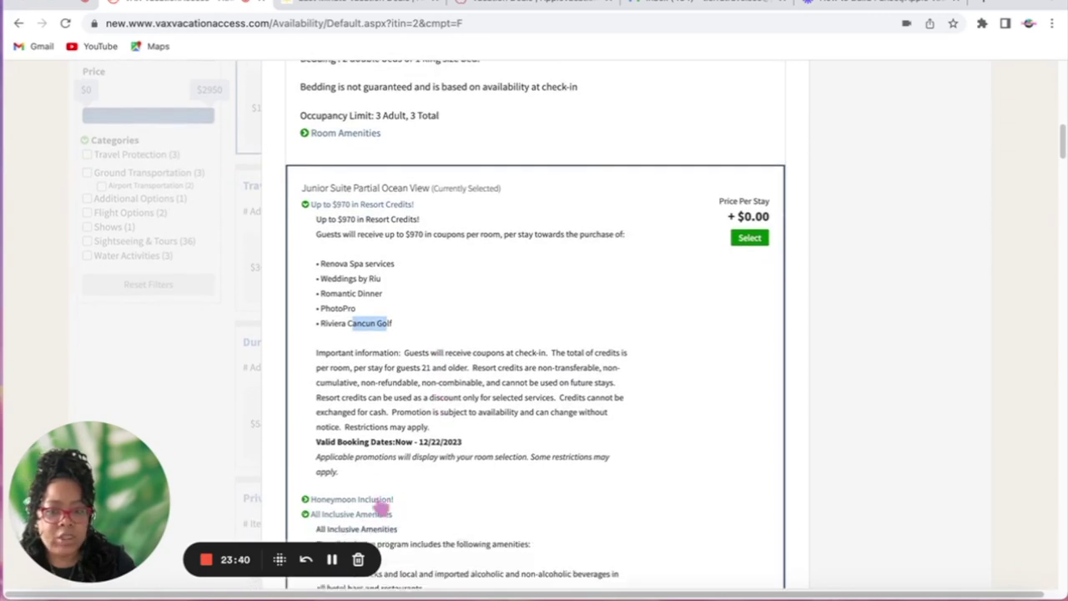
scroll(479, 451, down, 4)
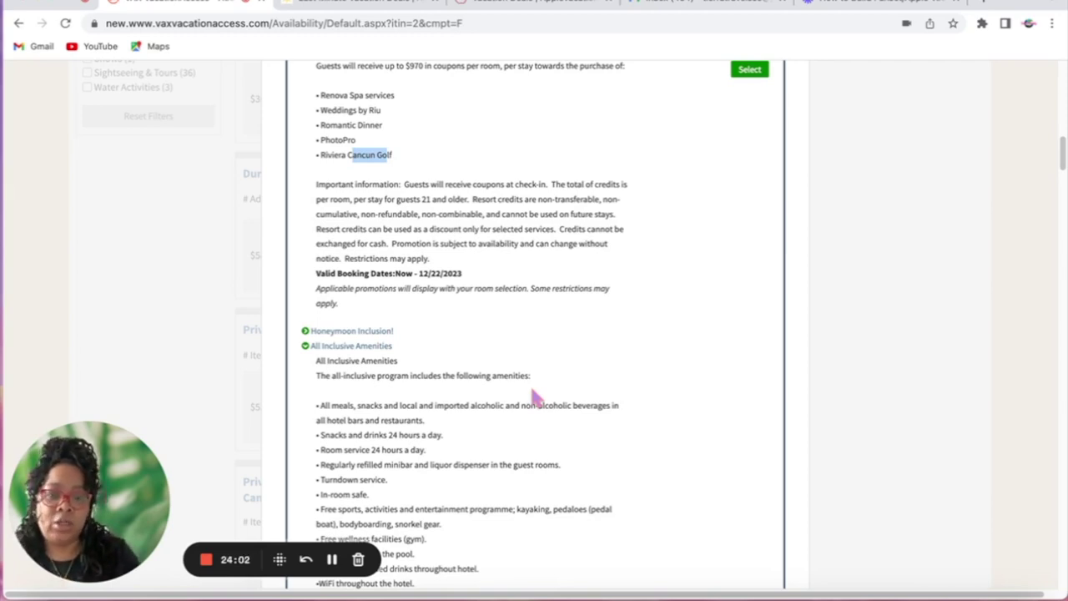
Expand Exchange Privileges to show the seven other Riu resorts Kukulkan guests can use
scroll(534, 376, down, 6)
scroll(572, 350, up, 3)
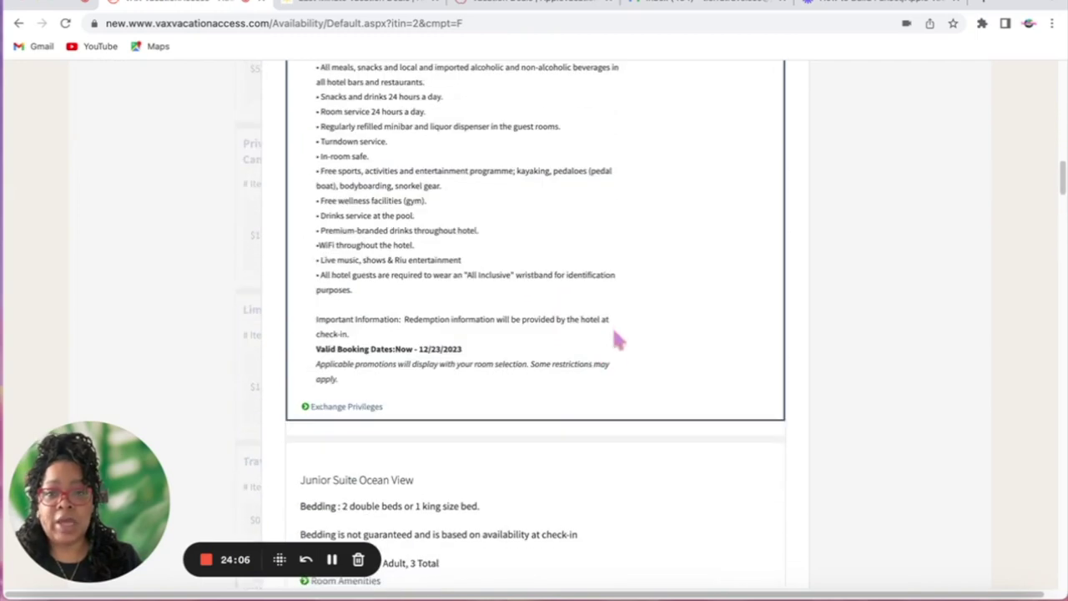
scroll(612, 317, up, 1)
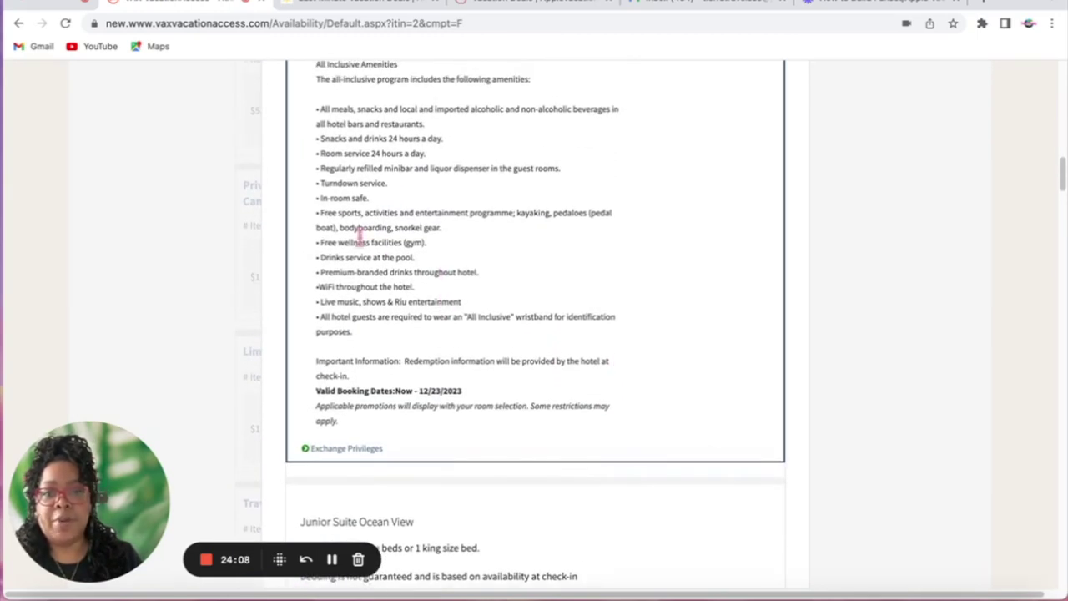
drag(327, 167, 649, 328)
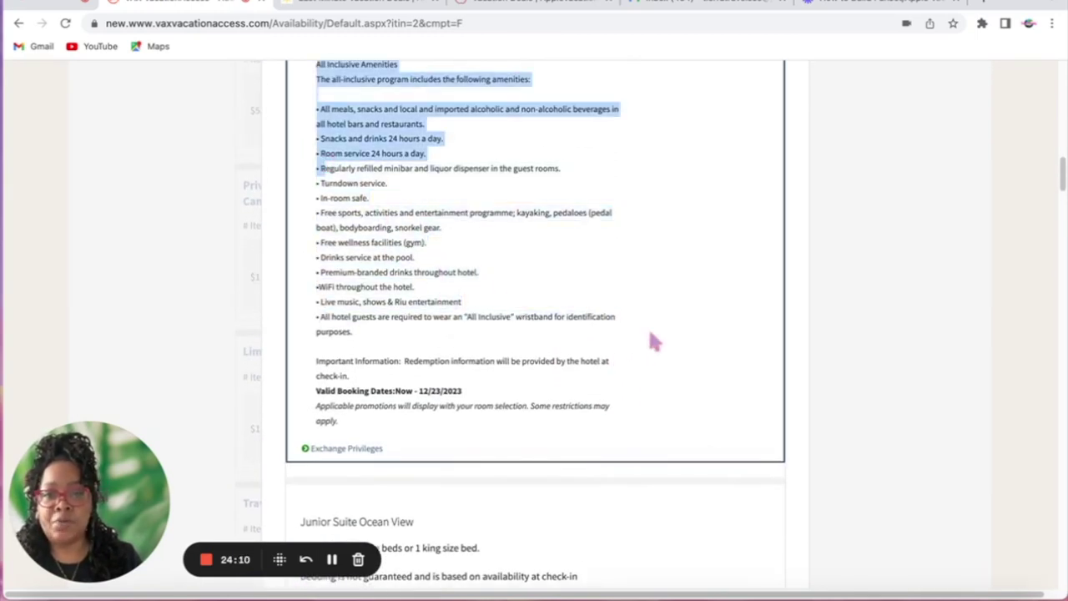
click(640, 283)
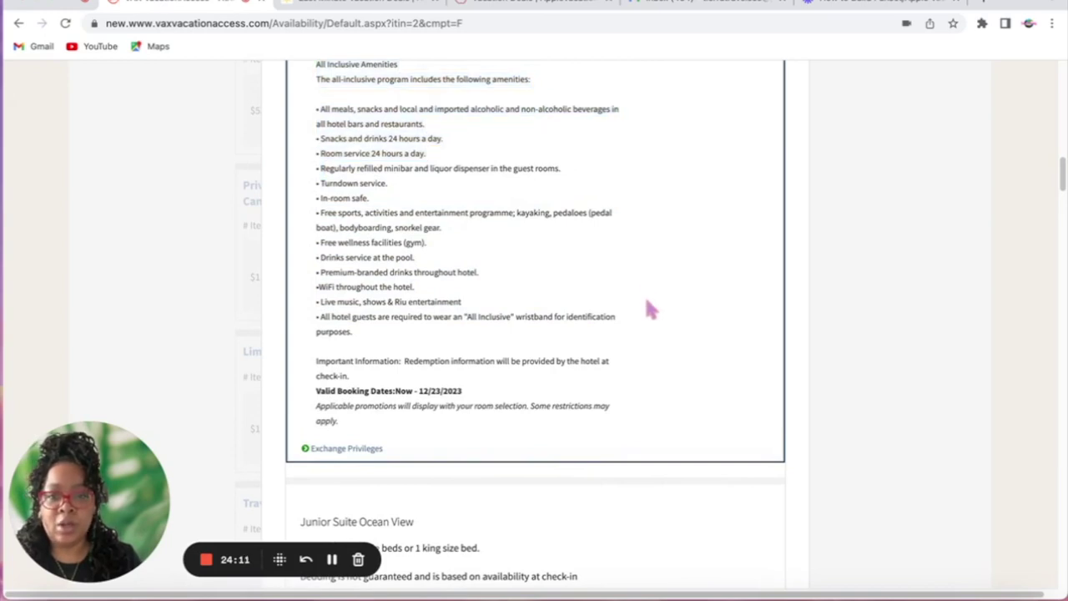
click(358, 448)
scroll(591, 448, down, 1)
scroll(594, 451, down, 1)
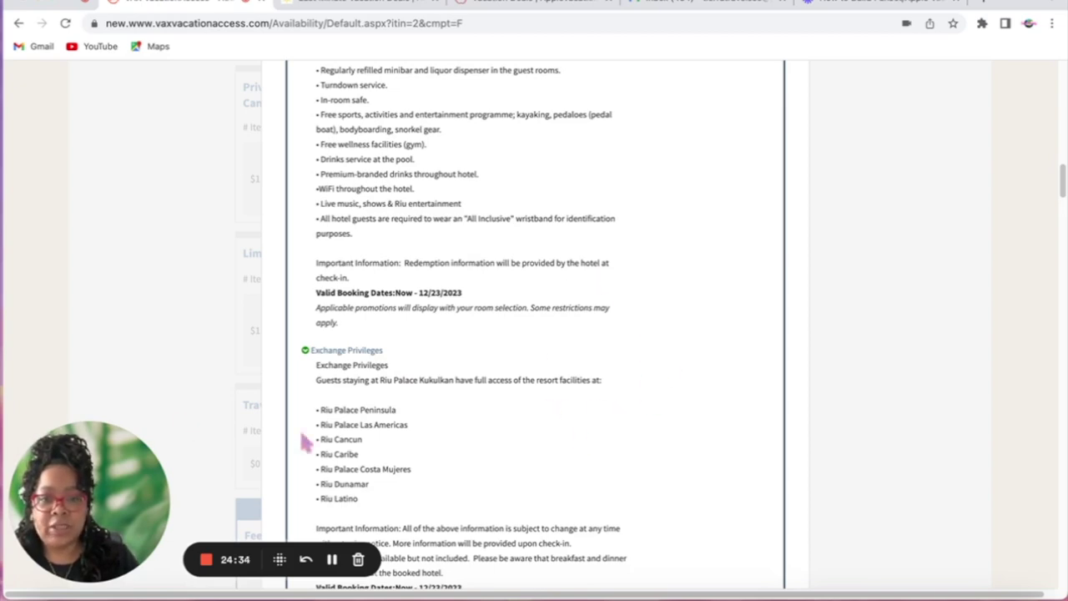
Advance the hotel photo carousel four times to the Elite Club amenity photo
scroll(610, 312, up, 2)
scroll(600, 337, up, 10)
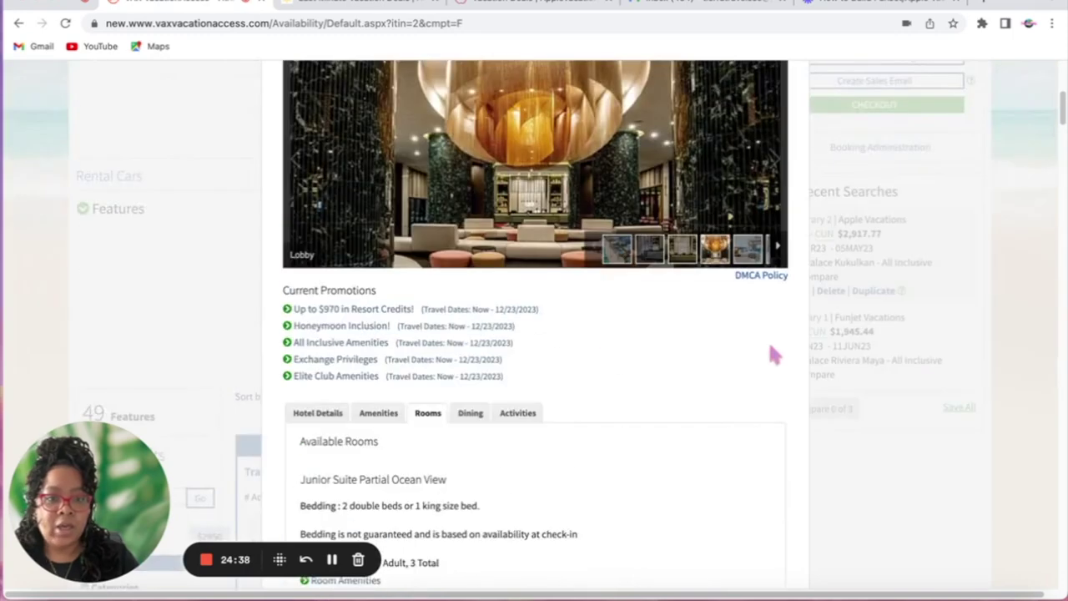
scroll(768, 340, up, 3)
click(769, 300)
click(770, 301)
click(769, 300)
click(769, 300)
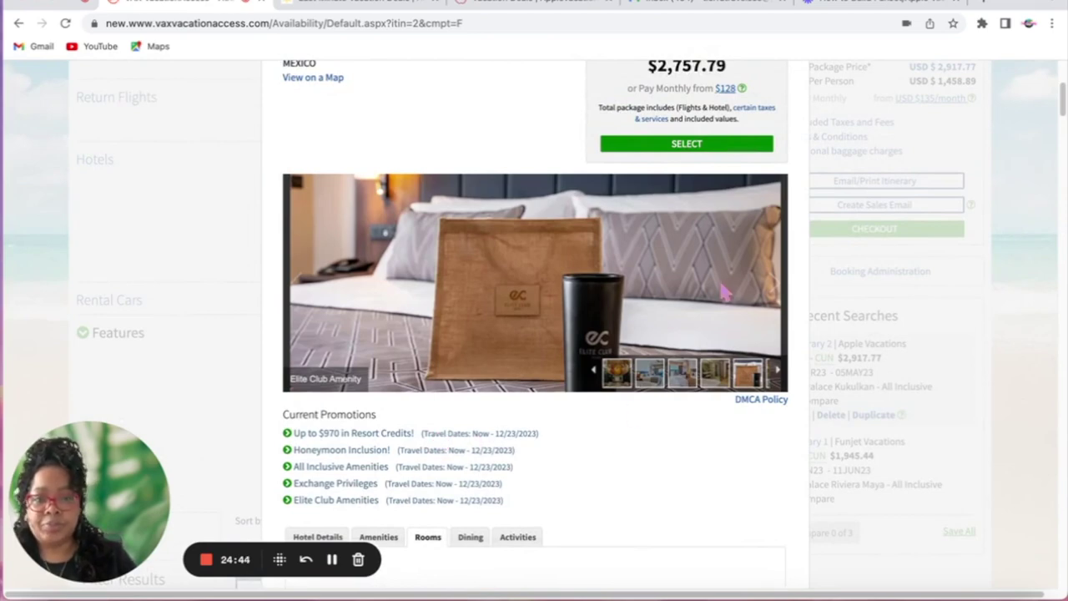
Close the hotel details and scroll the itinerary page down to its footer
scroll(709, 334, up, 4)
click(786, 263)
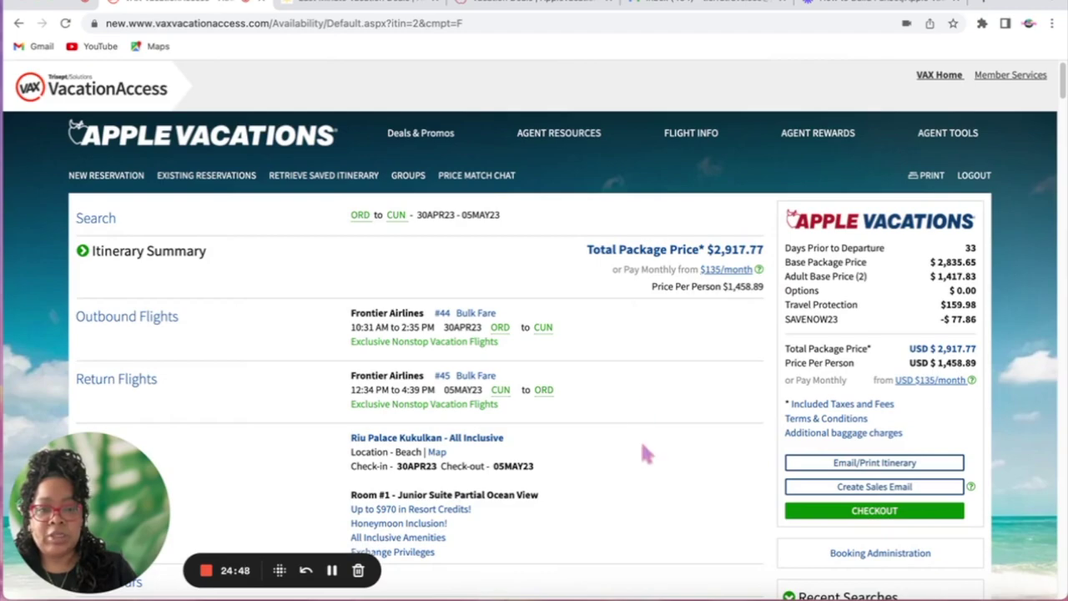
scroll(644, 440, down, 20)
scroll(211, 446, down, 10)
scroll(140, 353, up, 3)
scroll(138, 367, down, 3)
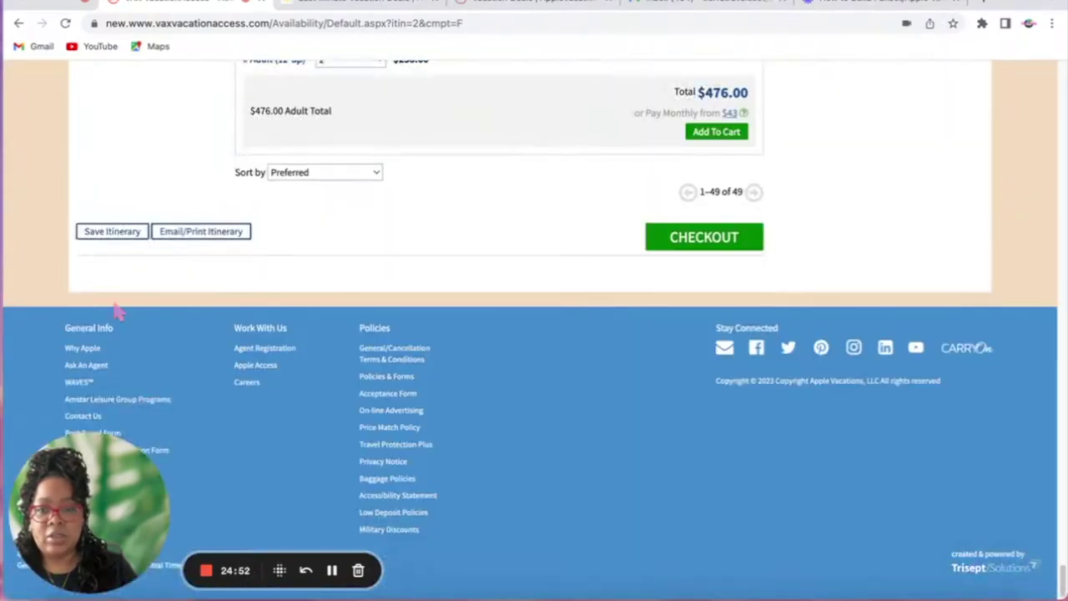
Save the itinerary as 'Riu Kaulk April Deal 2023' and acknowledge the confirmation
click(108, 244)
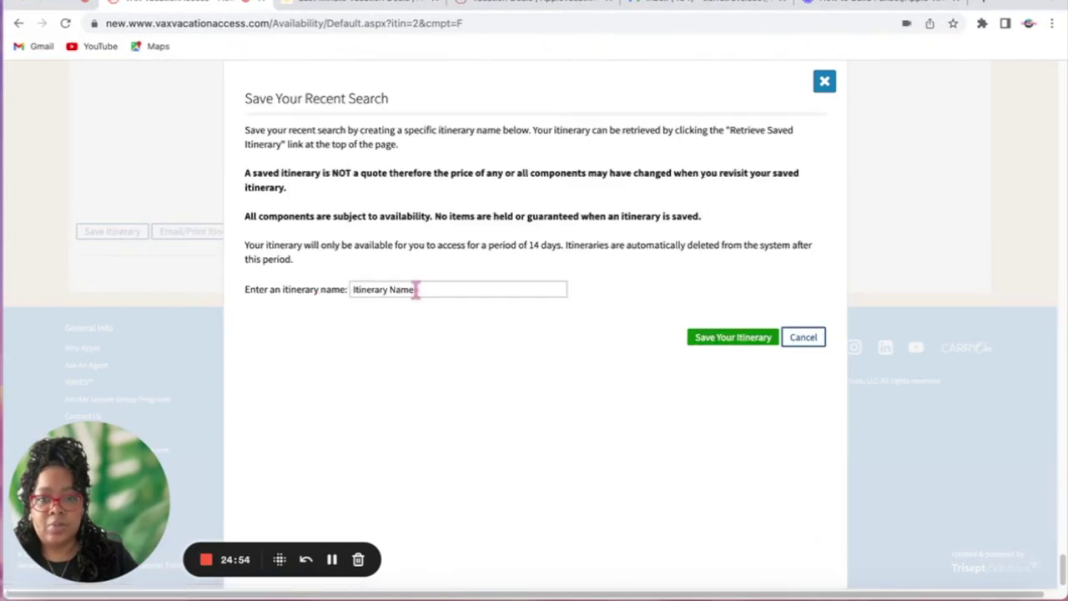
click(415, 289)
text(R)
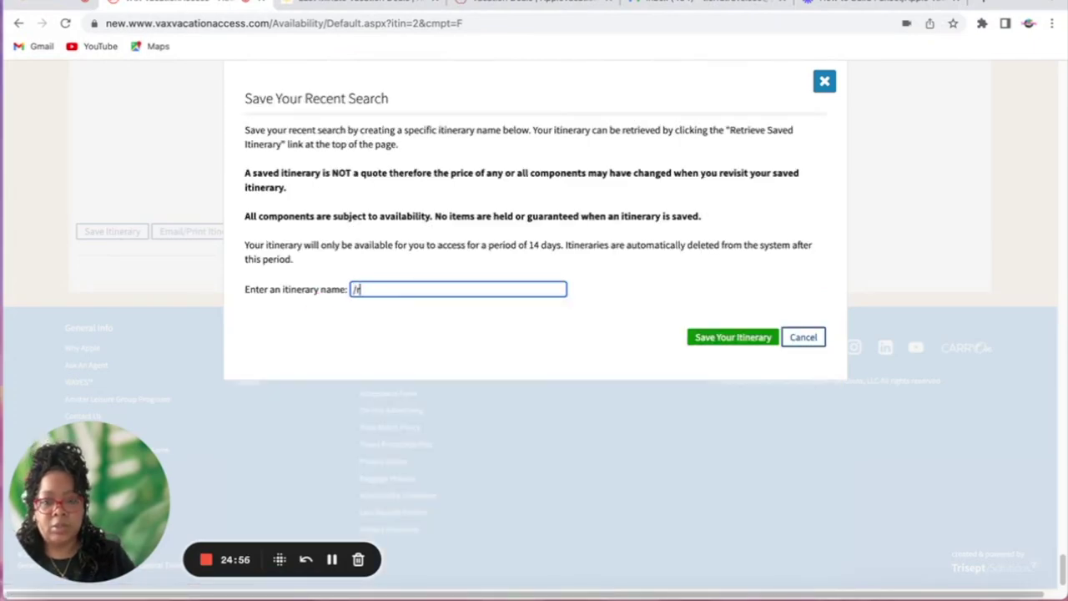
text(iyu Kaul)
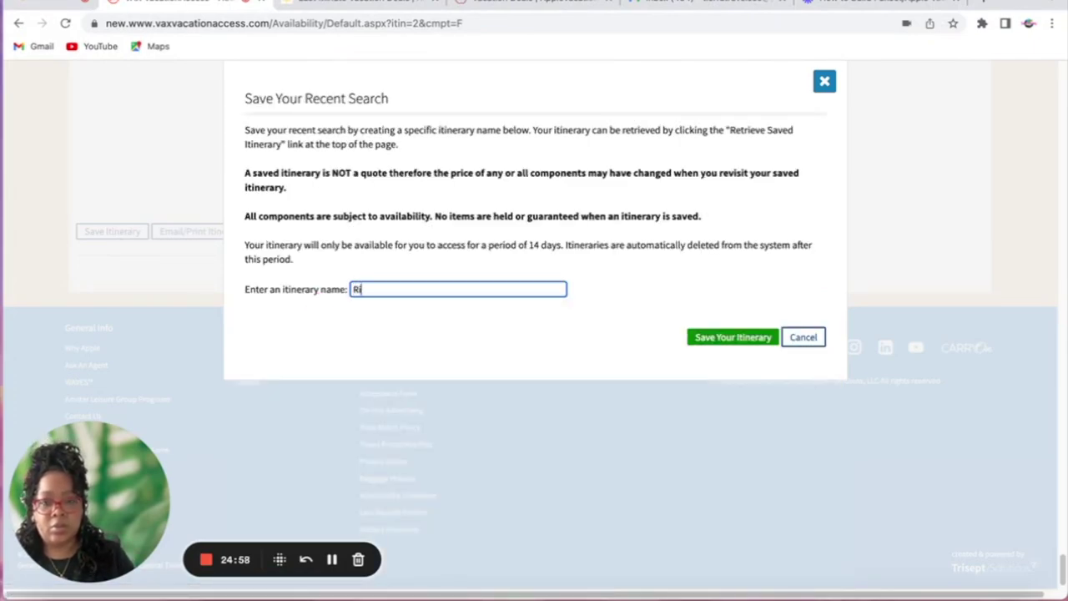
text(k)
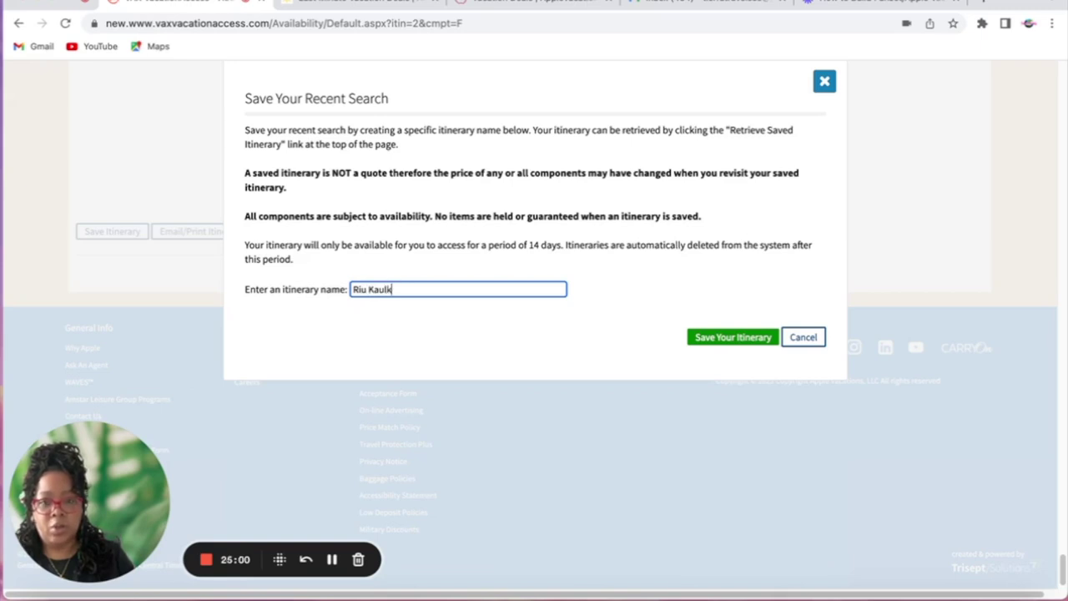
text( April)
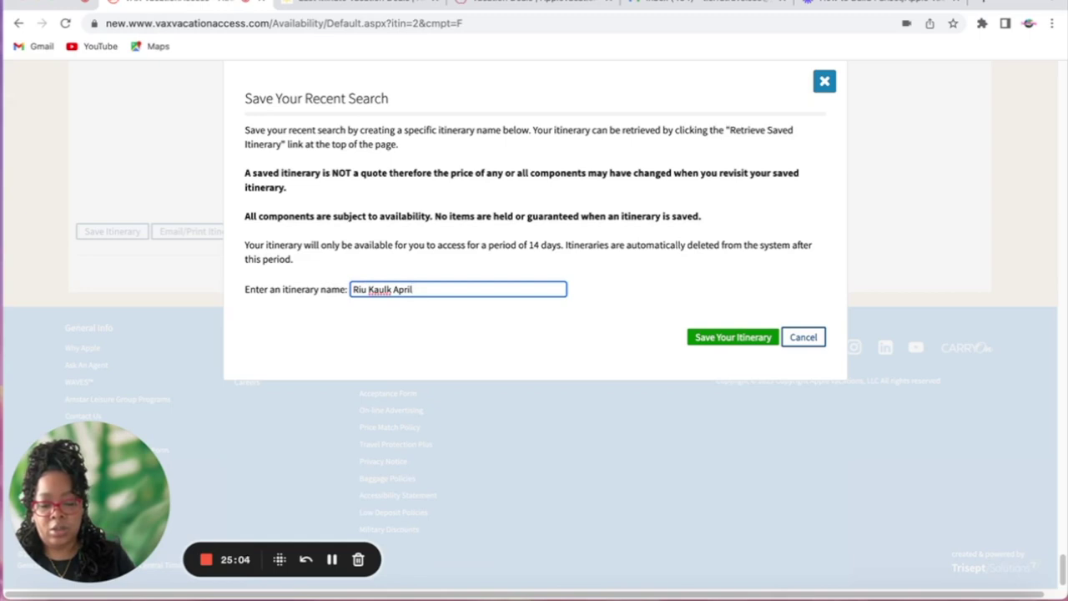
text( Deal 2023)
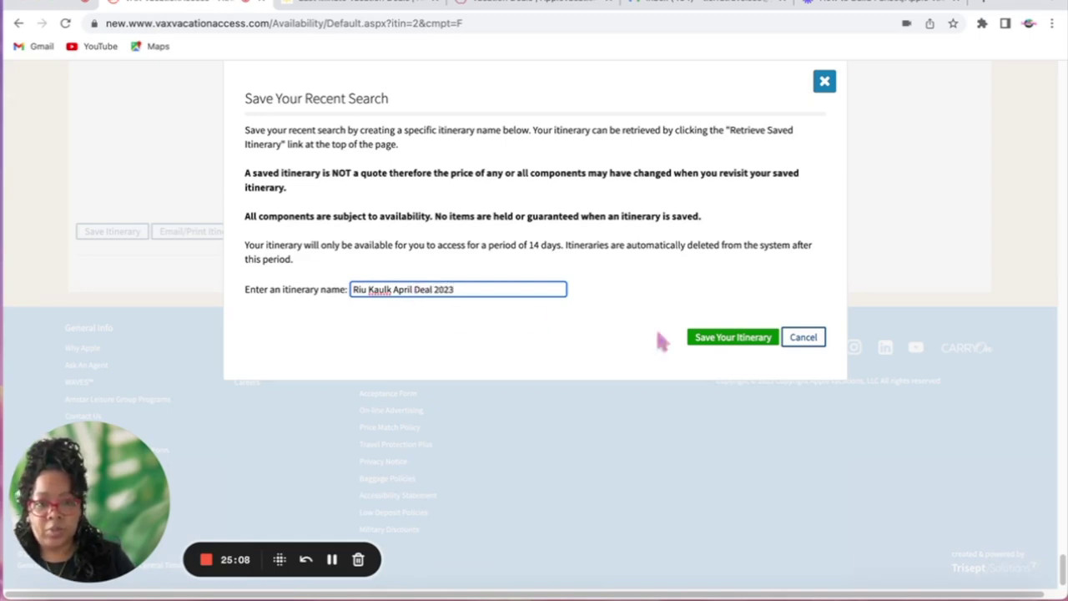
click(704, 338)
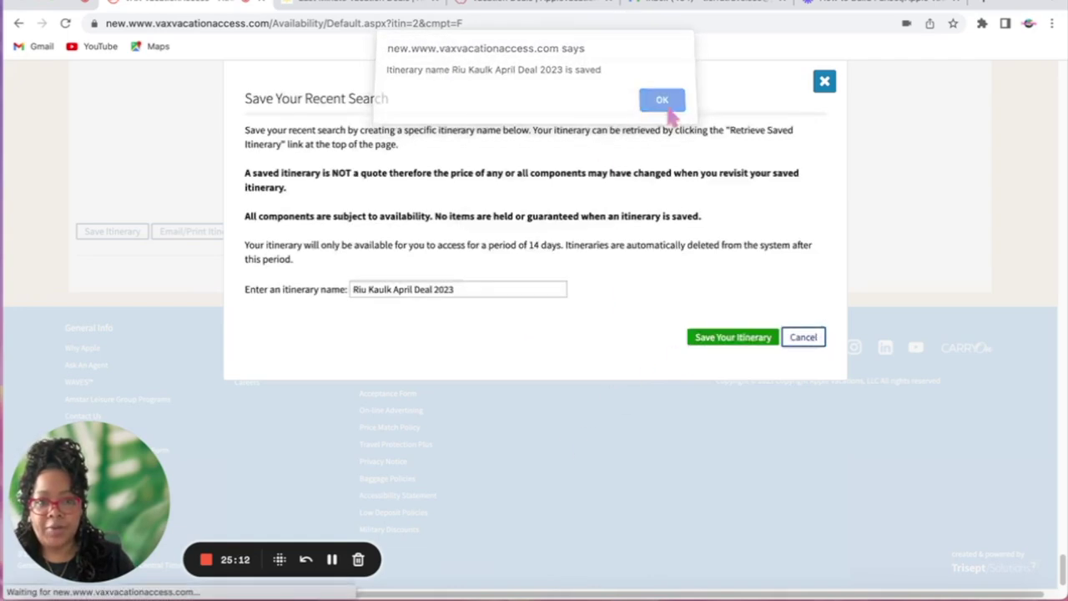
click(667, 108)
scroll(590, 288, up, 5)
scroll(591, 294, up, 15)
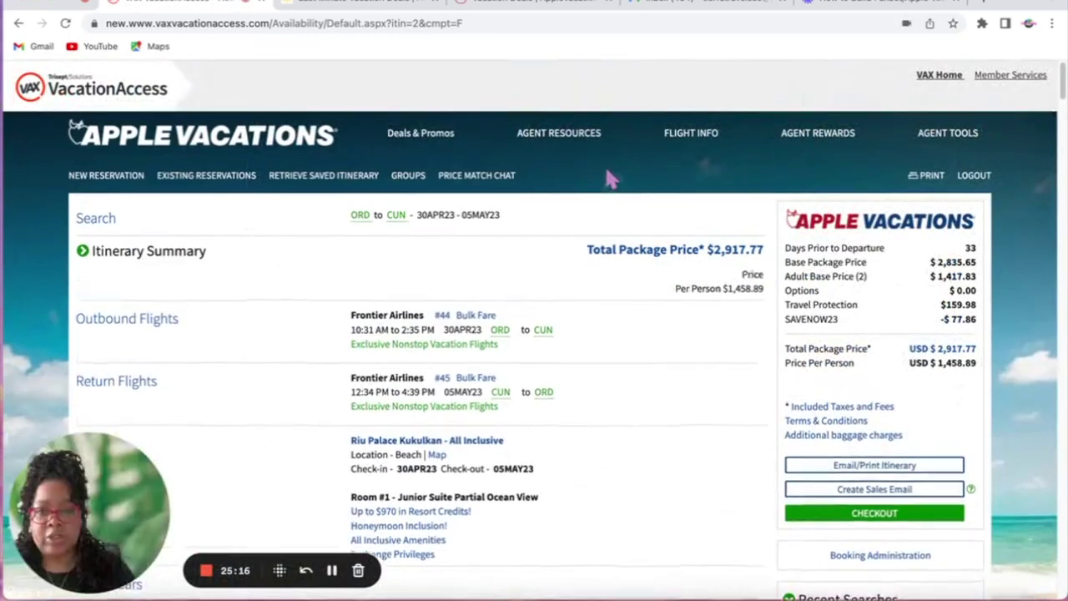
From the Apple Vacations home page, retrieve and open the saved 'Riu Kaulk April Deal 2023' itinerary
click(294, 147)
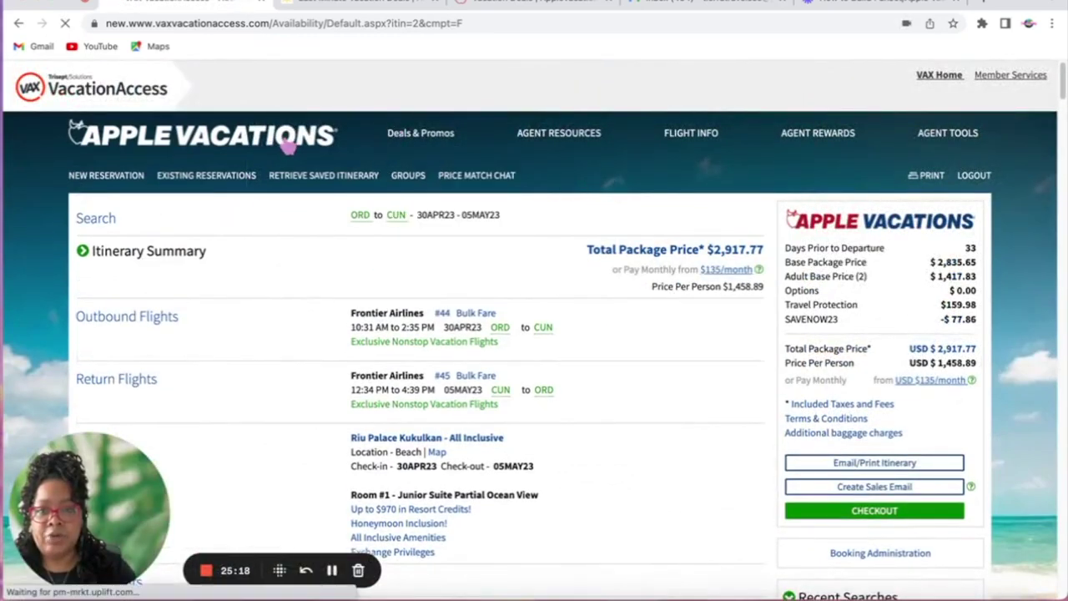
click(397, 179)
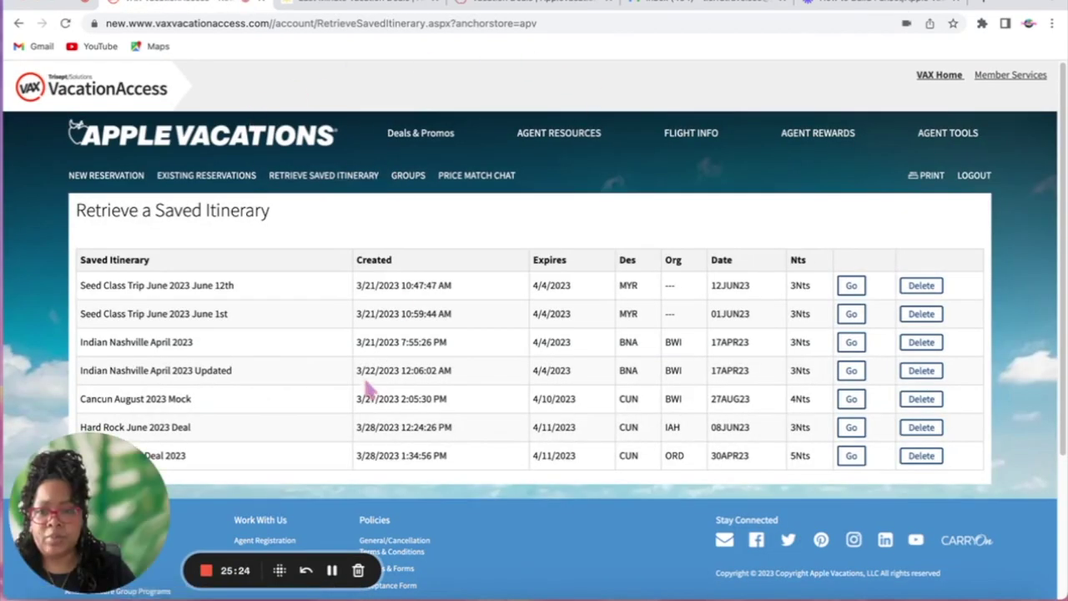
scroll(294, 376, down, 2)
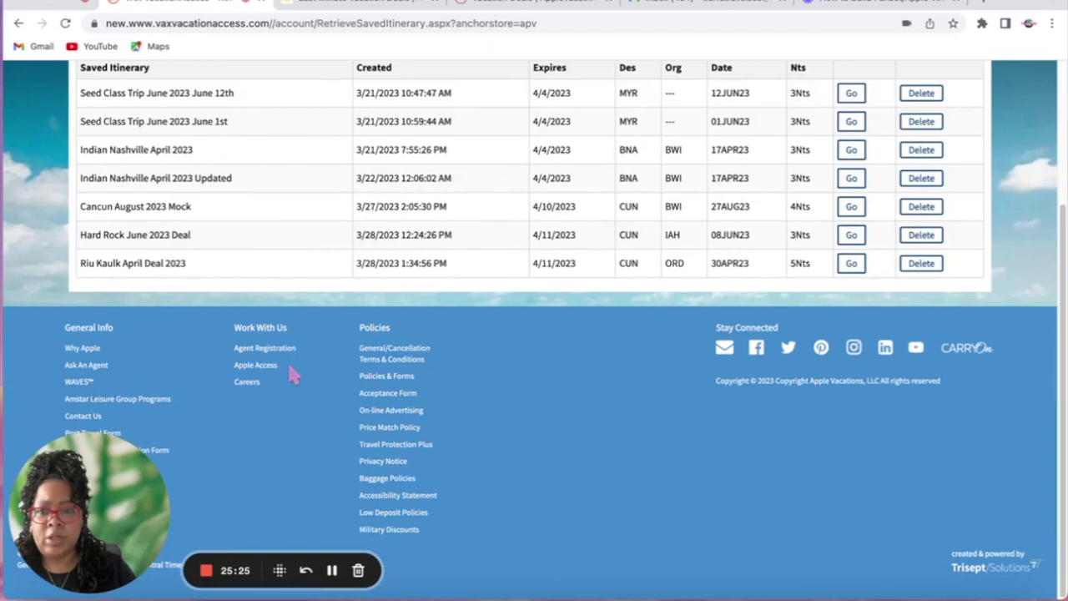
click(845, 264)
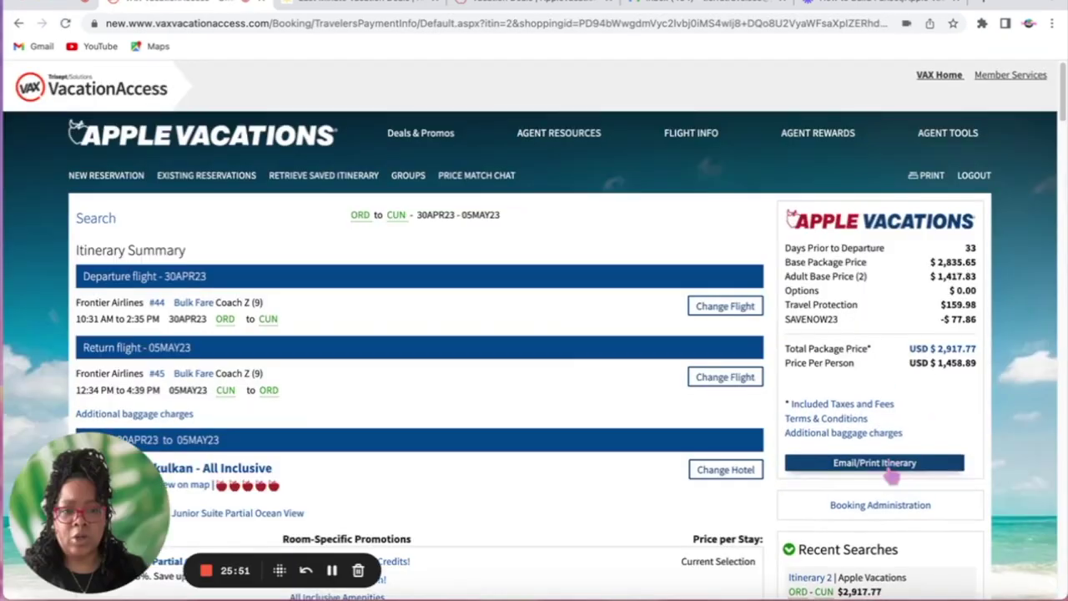
Open the Email/Print itinerary preview and review the $2,917.77 payment totals and flights
click(884, 468)
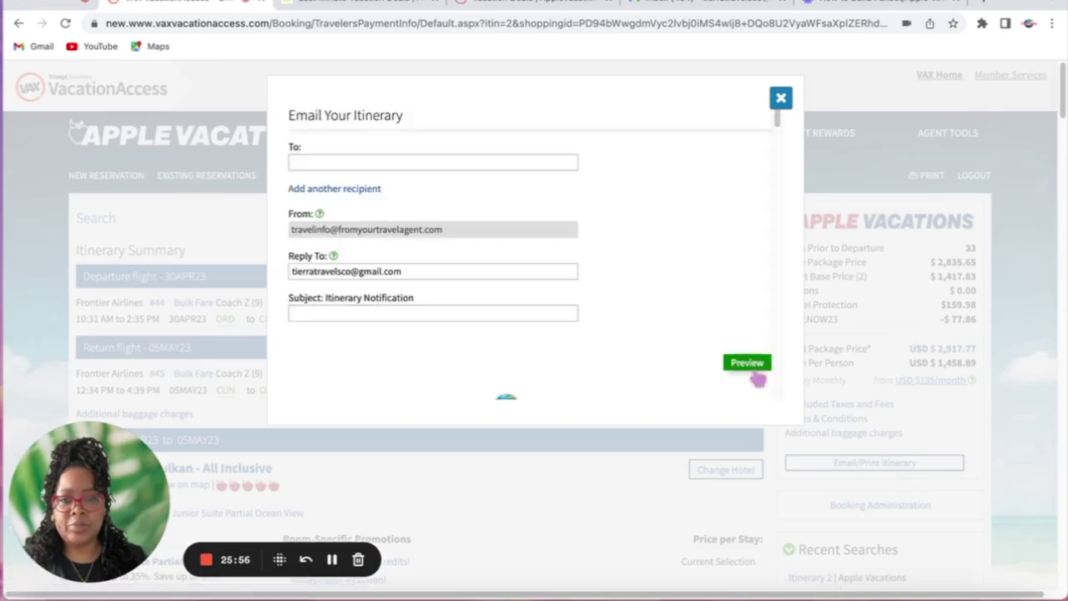
scroll(619, 407, down, 5)
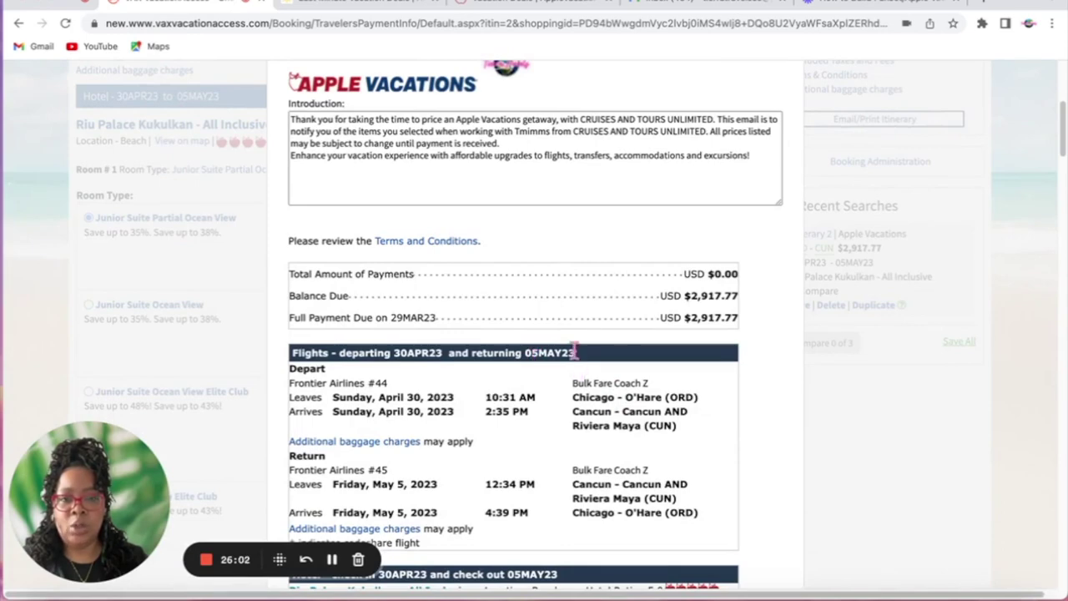
scroll(576, 359, down, 1)
scroll(574, 350, down, 1)
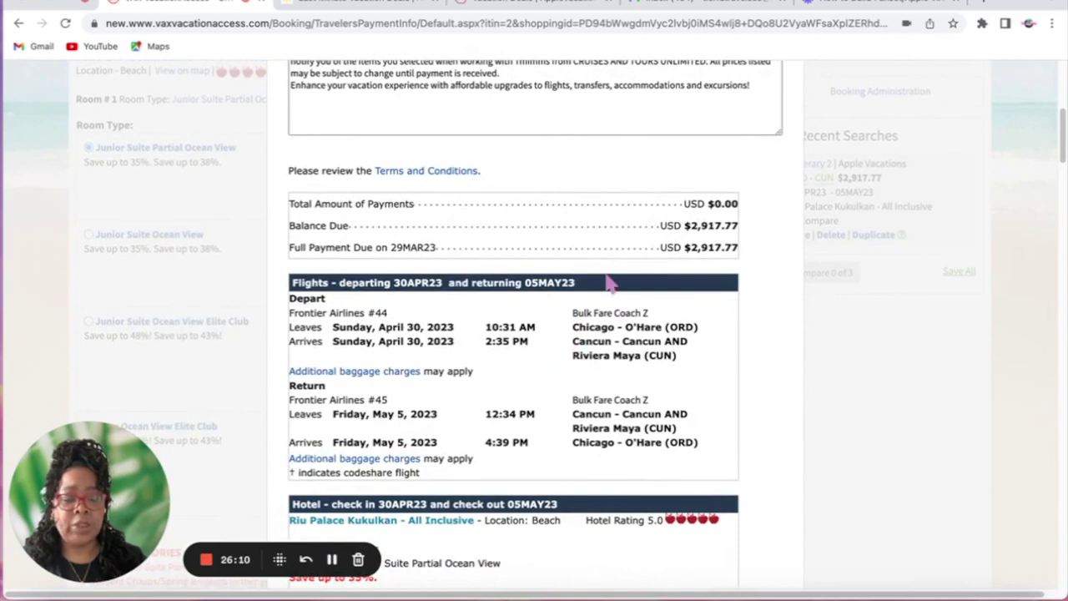
scroll(610, 283, down, 1)
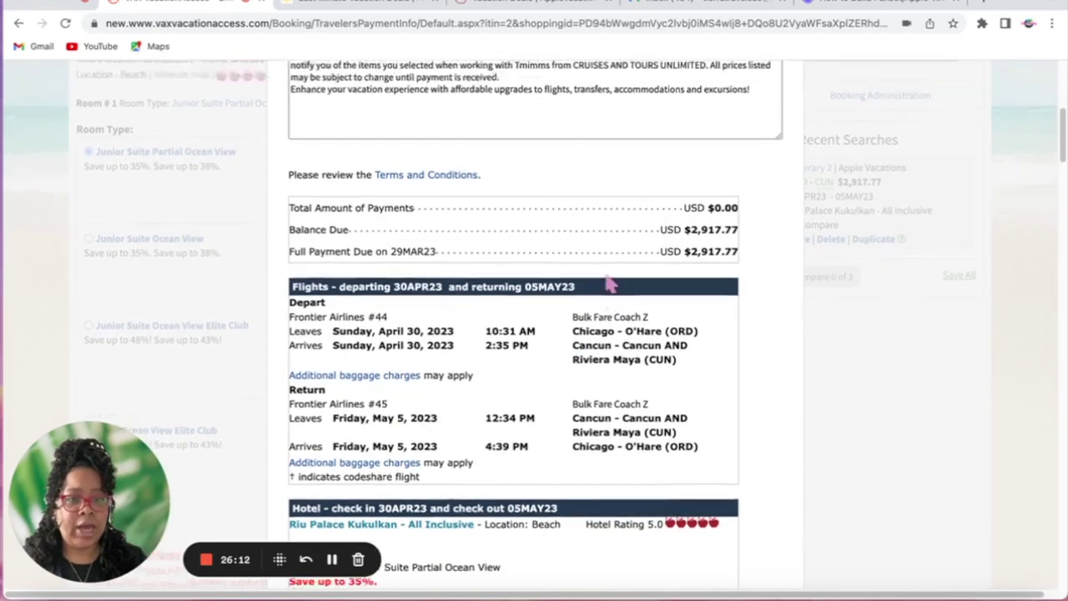
scroll(610, 284, up, 5)
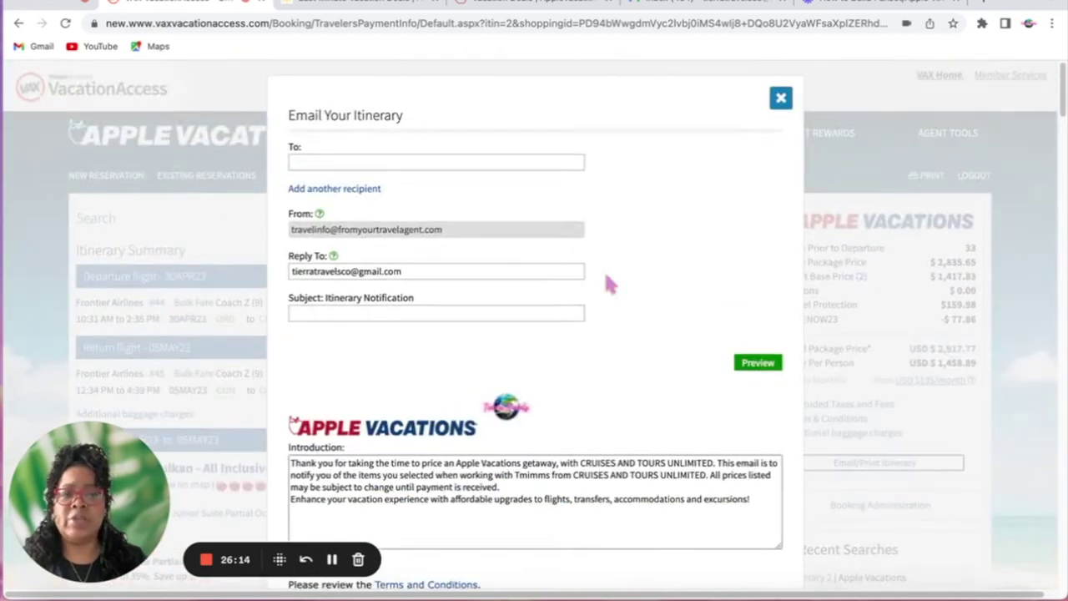
scroll(607, 282, down, 10)
scroll(607, 284, up, 1)
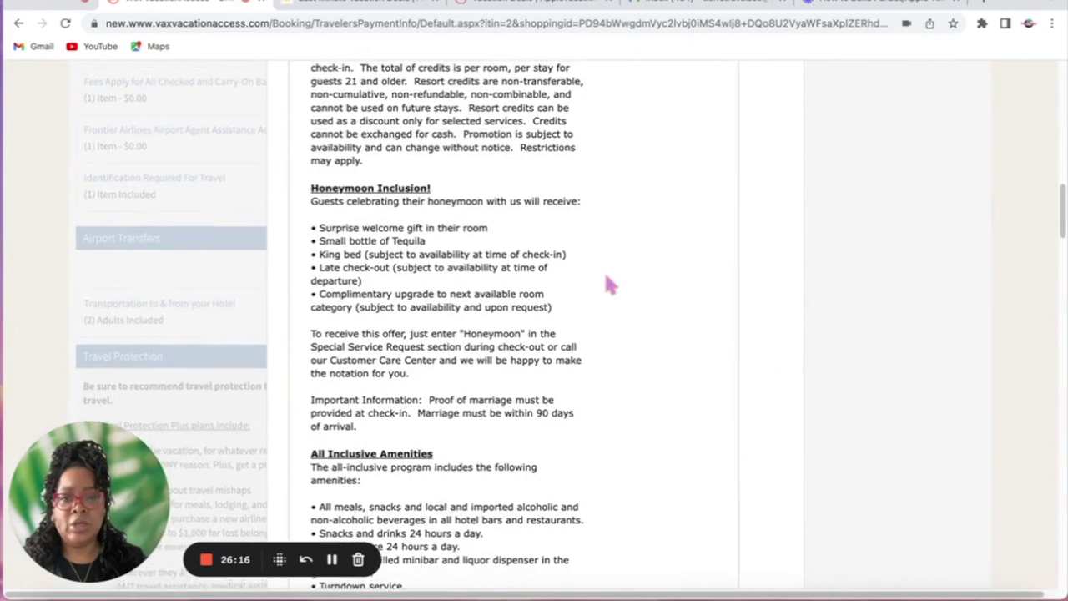
scroll(607, 283, up, 5)
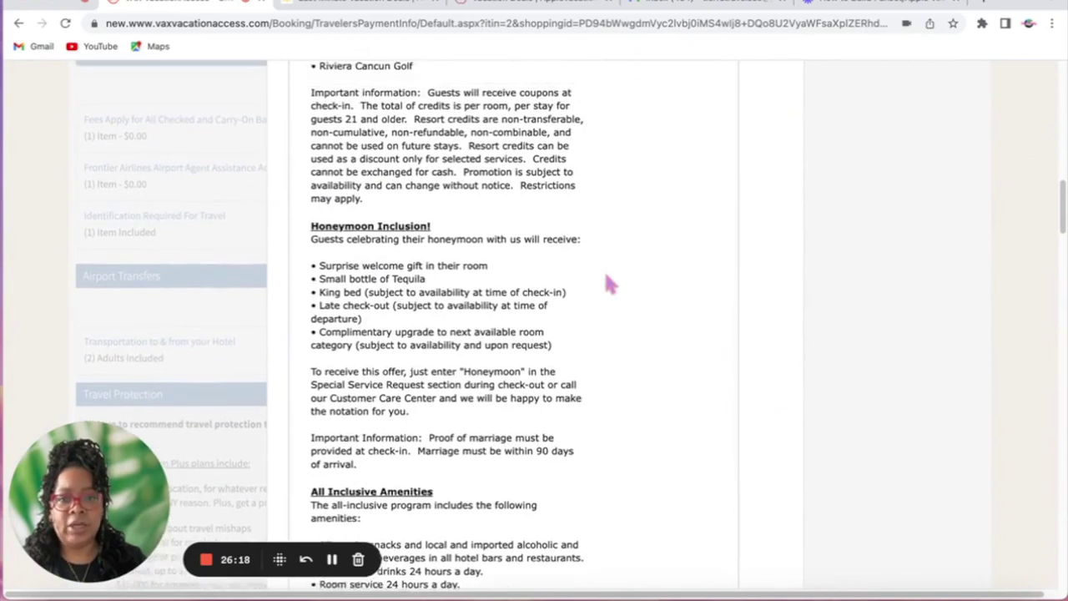
scroll(606, 277, up, 3)
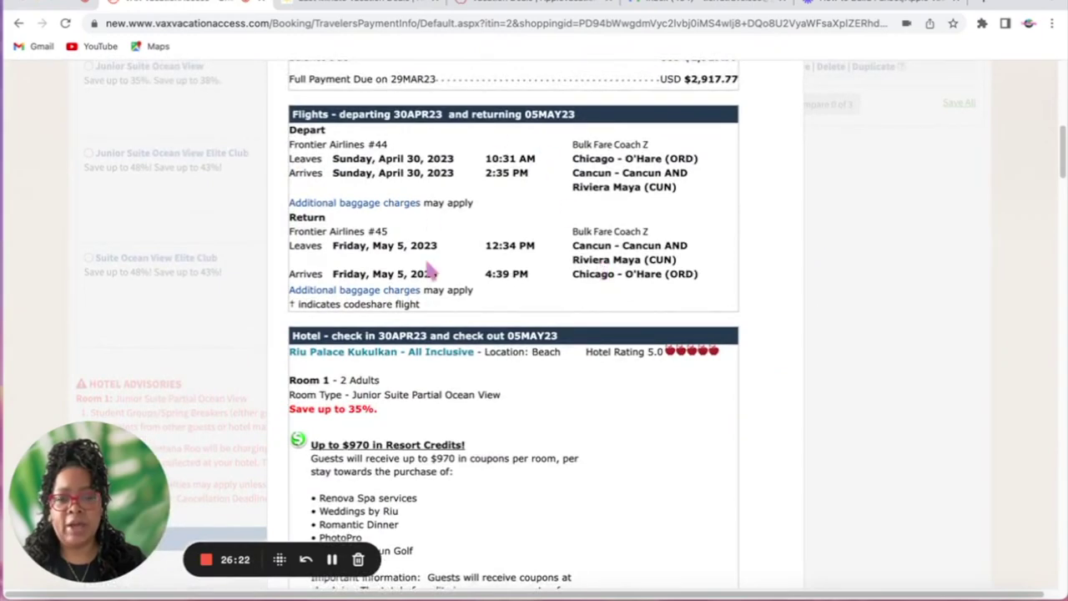
scroll(429, 272, up, 1)
scroll(355, 144, up, 1)
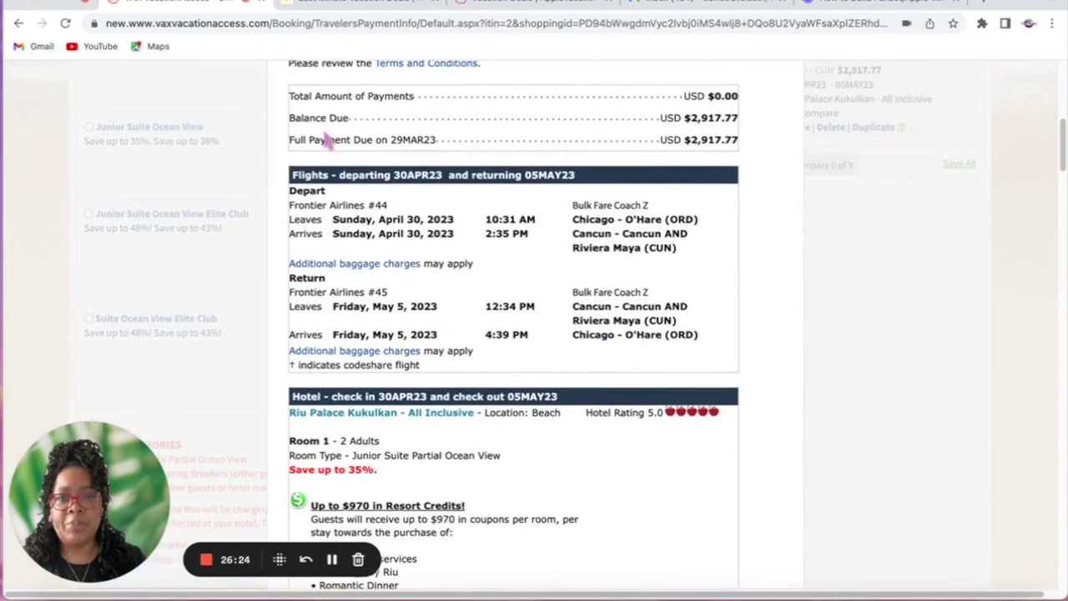
Copy the itinerary from Total Amount of Payments through the $2,917.77 summary, then go to Gmail
drag(310, 111, 365, 140)
scroll(365, 140, up, 3)
drag(376, 237, 352, 266)
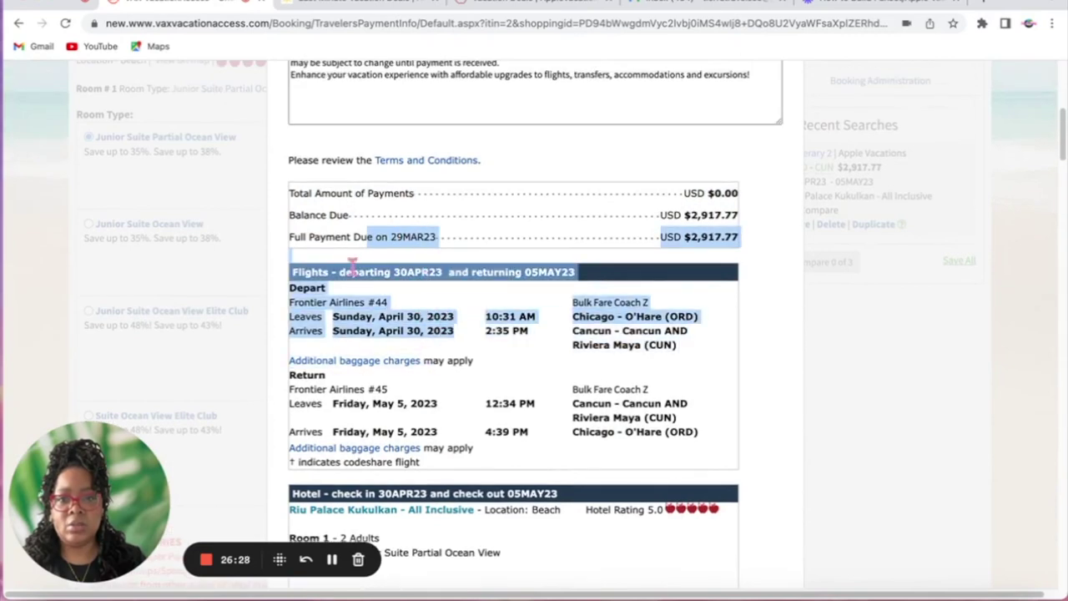
drag(291, 191, 736, 481)
scroll(608, 434, down, 15)
scroll(608, 430, down, 20)
scroll(609, 428, down, 1)
right_click(716, 414)
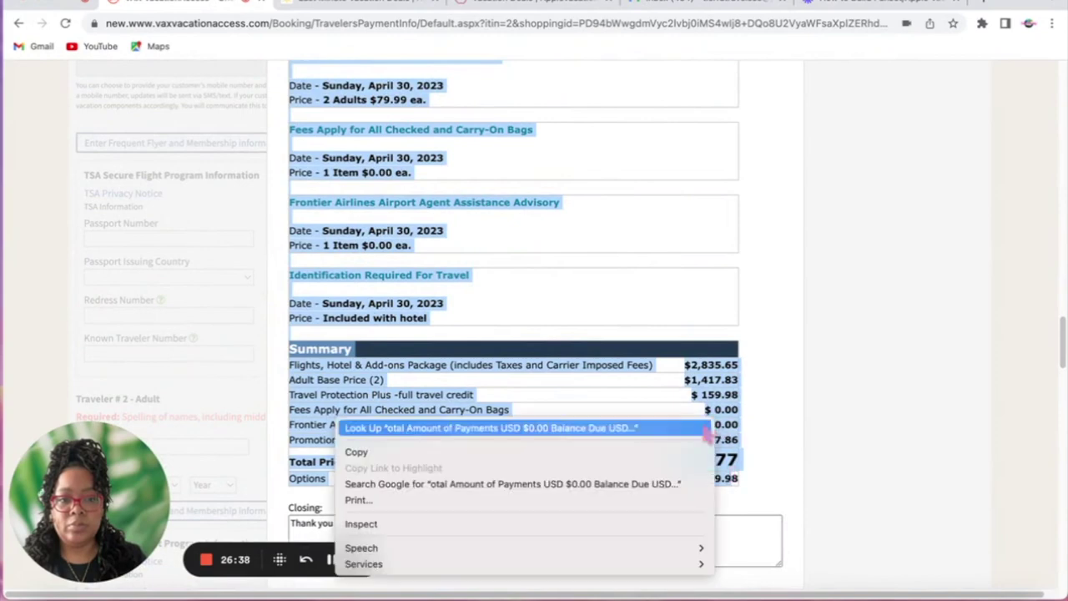
click(409, 453)
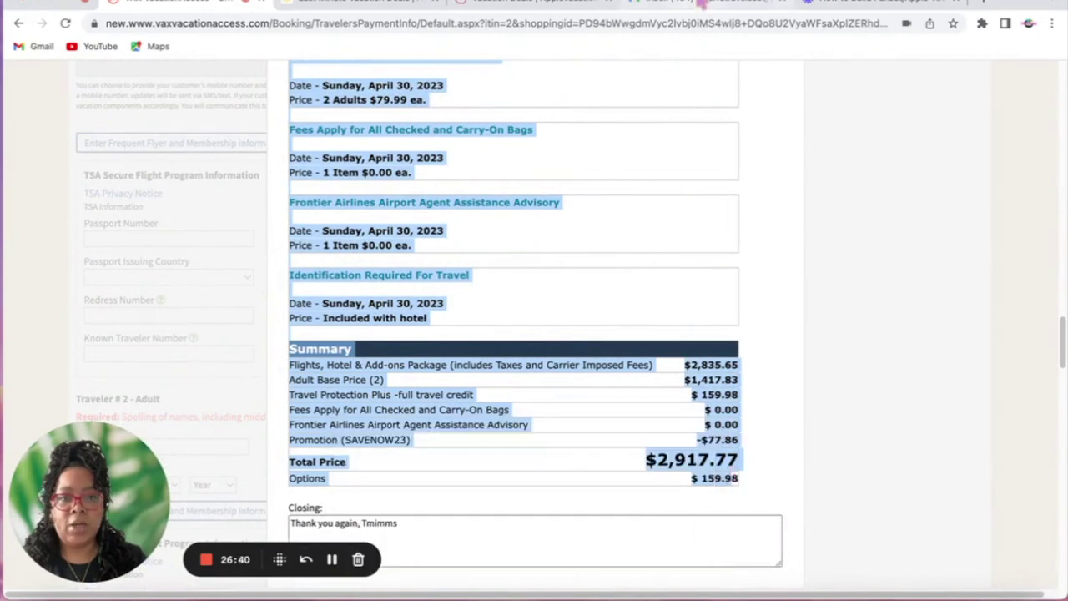
click(702, 5)
Compose a full-size Gmail message and paste the copied itinerary into its body
click(52, 136)
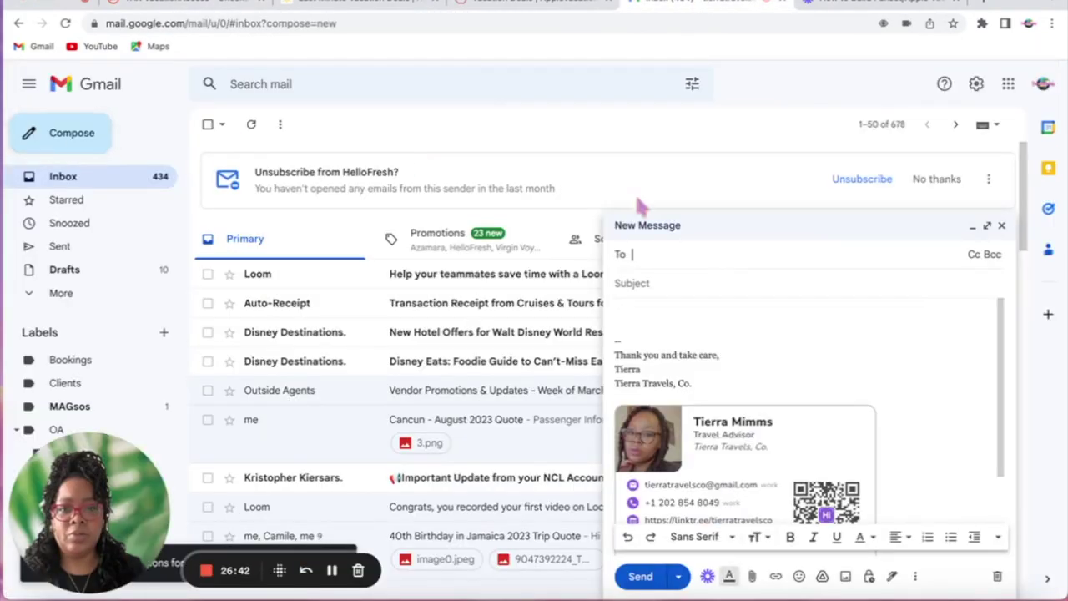
click(987, 227)
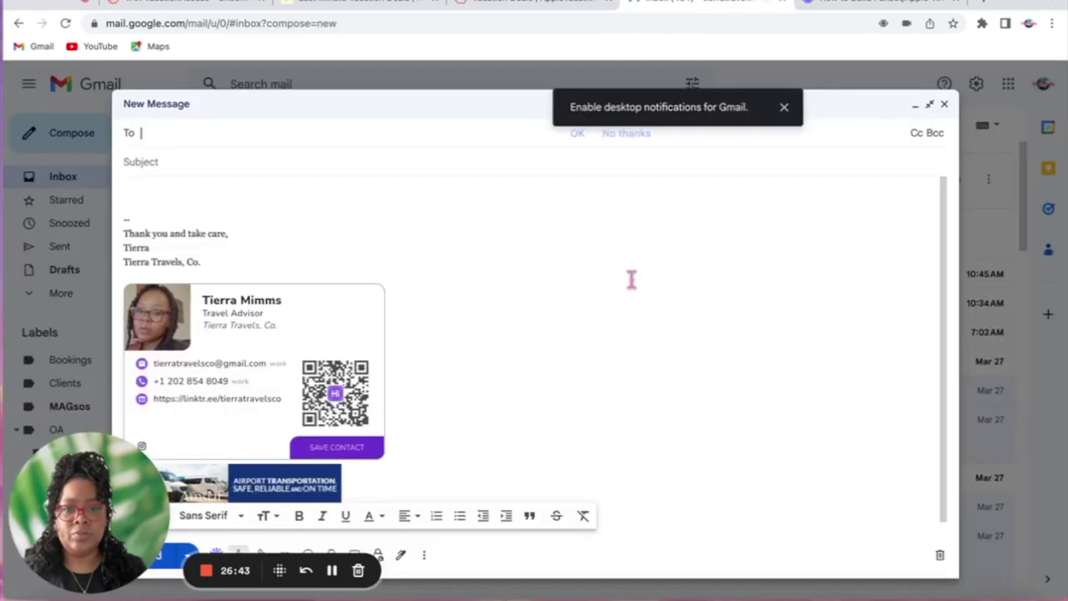
click(190, 200)
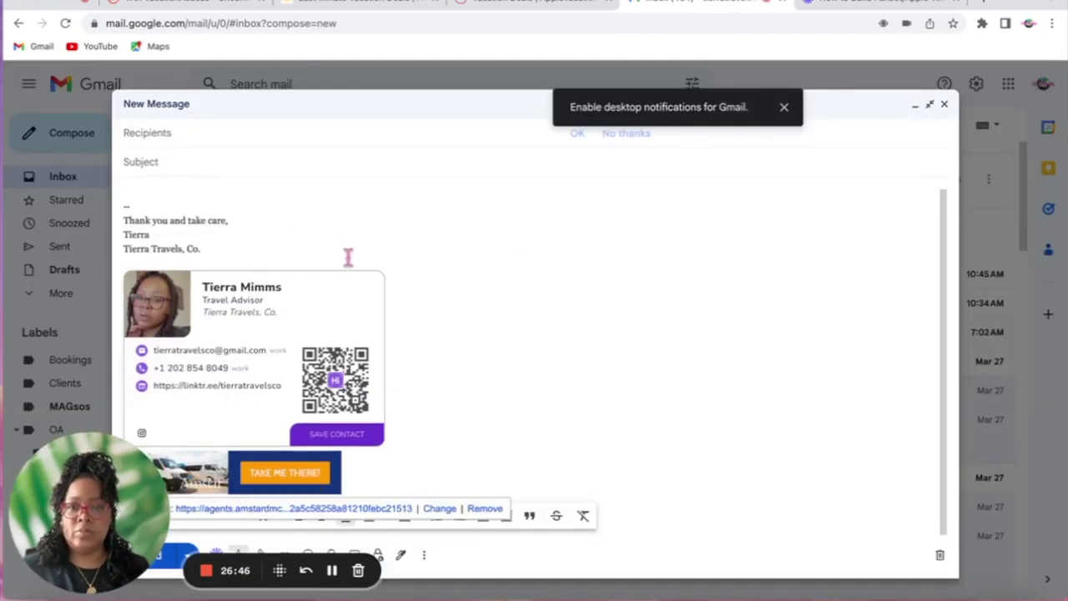
right_click(275, 199)
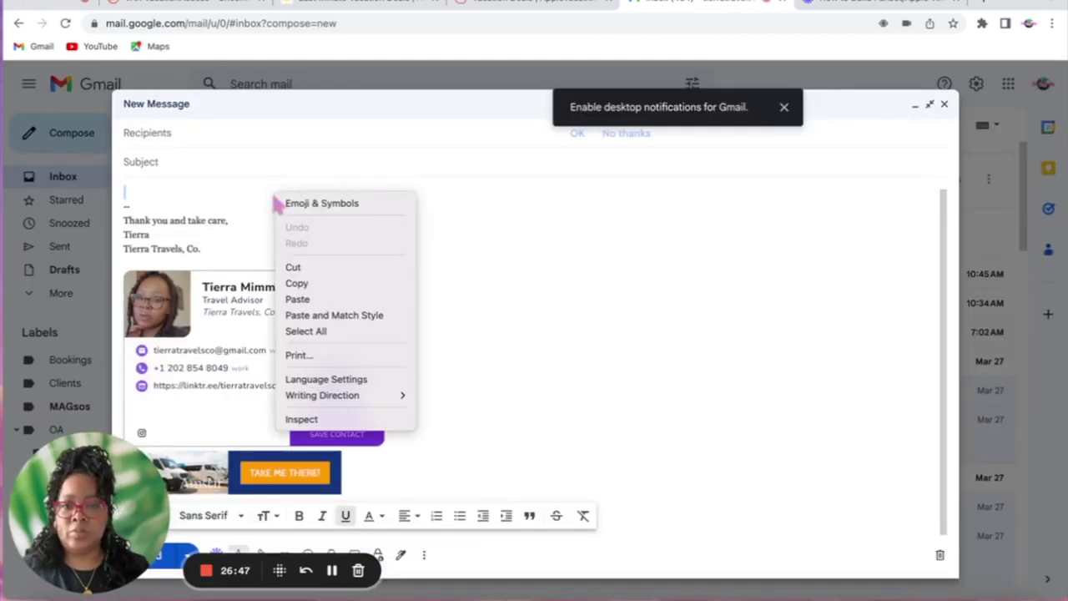
click(321, 299)
scroll(610, 355, down, 15)
scroll(553, 356, up, 8)
scroll(551, 351, up, 10)
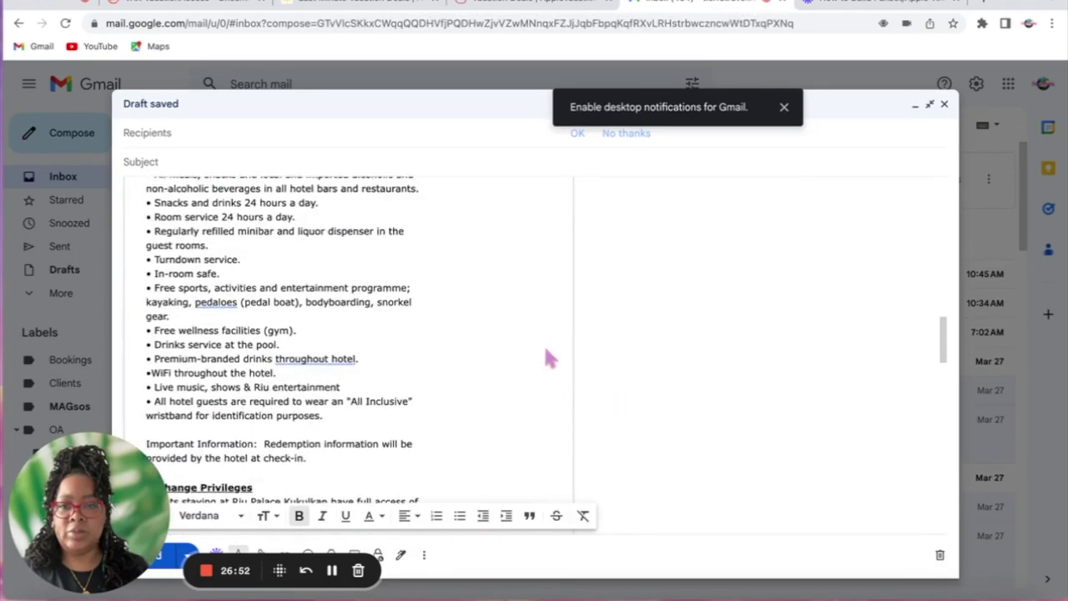
scroll(546, 359, up, 6)
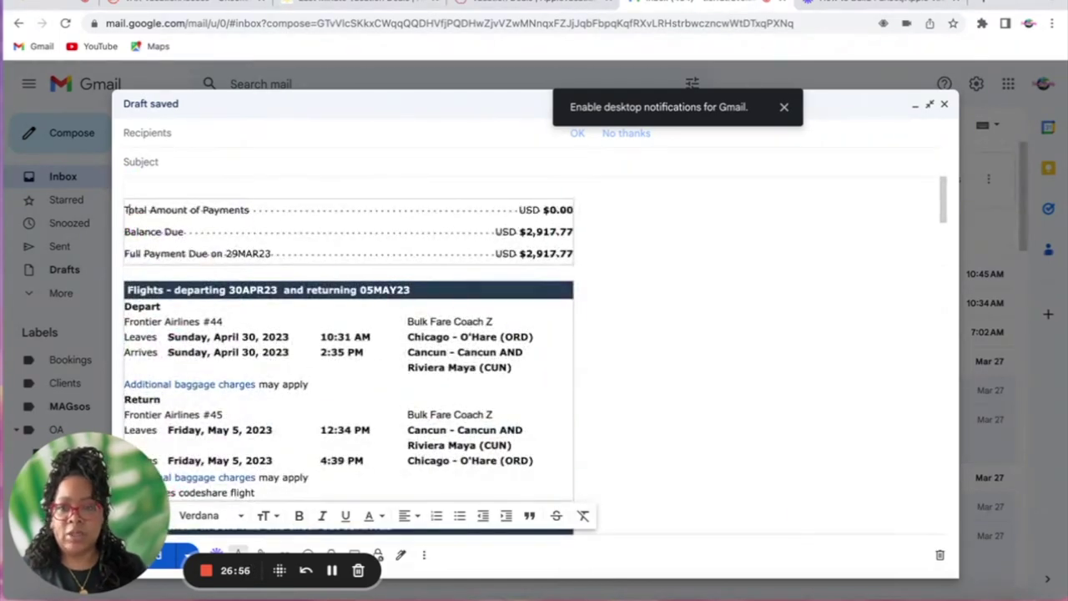
click(126, 196)
Add an '[Insert Logo Here]' placeholder above the itinerary, with a 'Hello Client' greeting above it
key(Return)
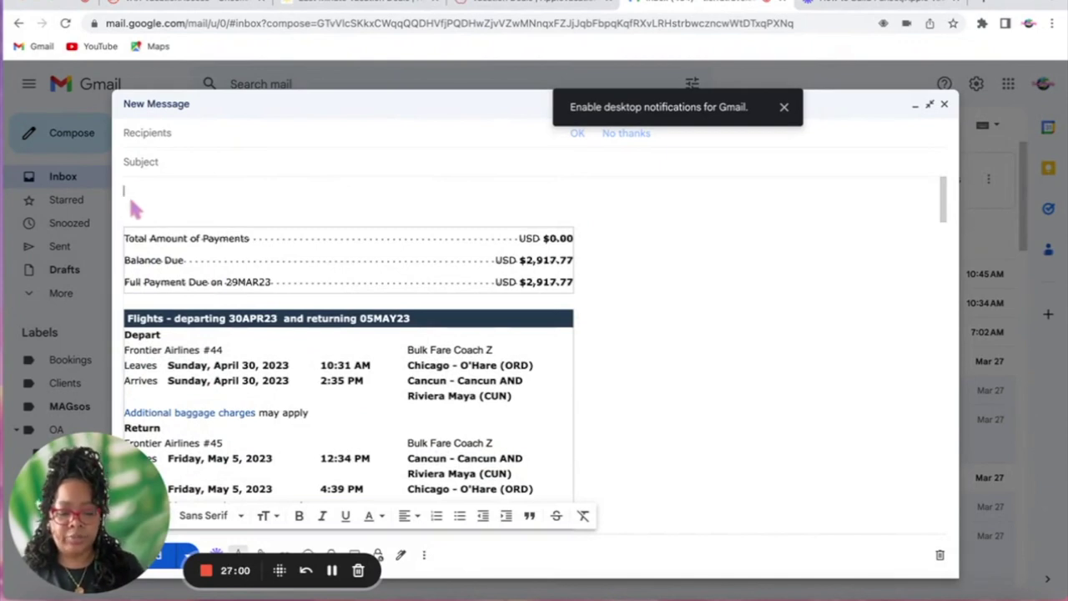
text([Insert)
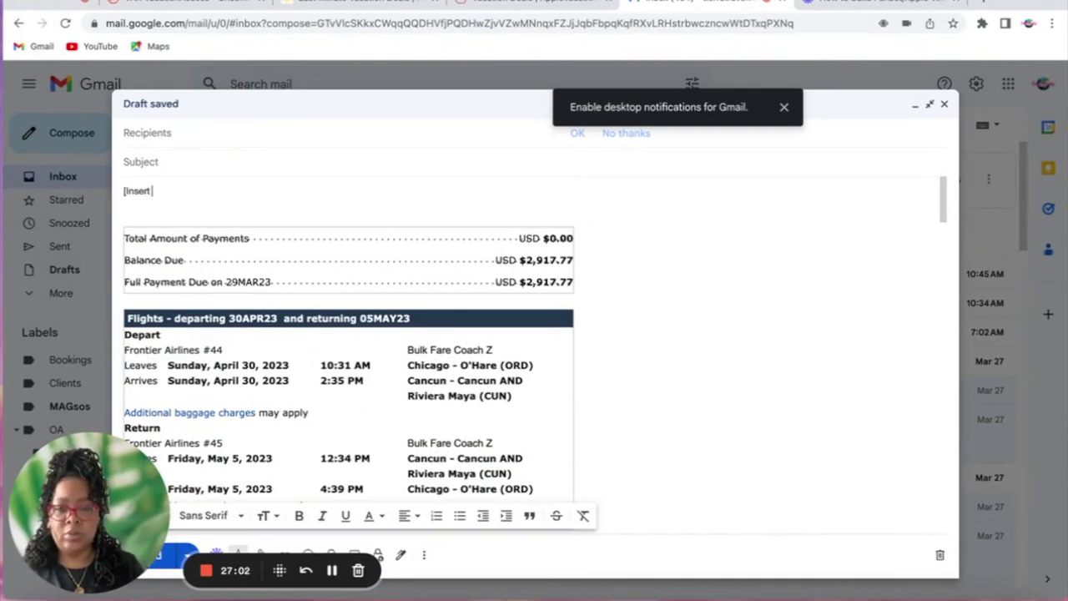
text( Logo Here)
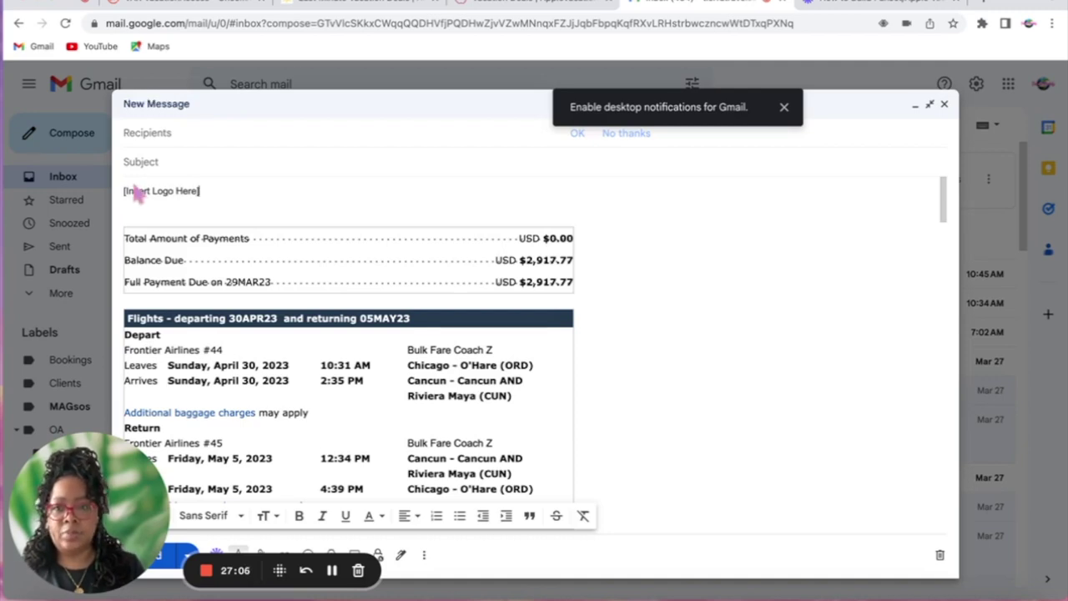
key(Home)
key(Return)
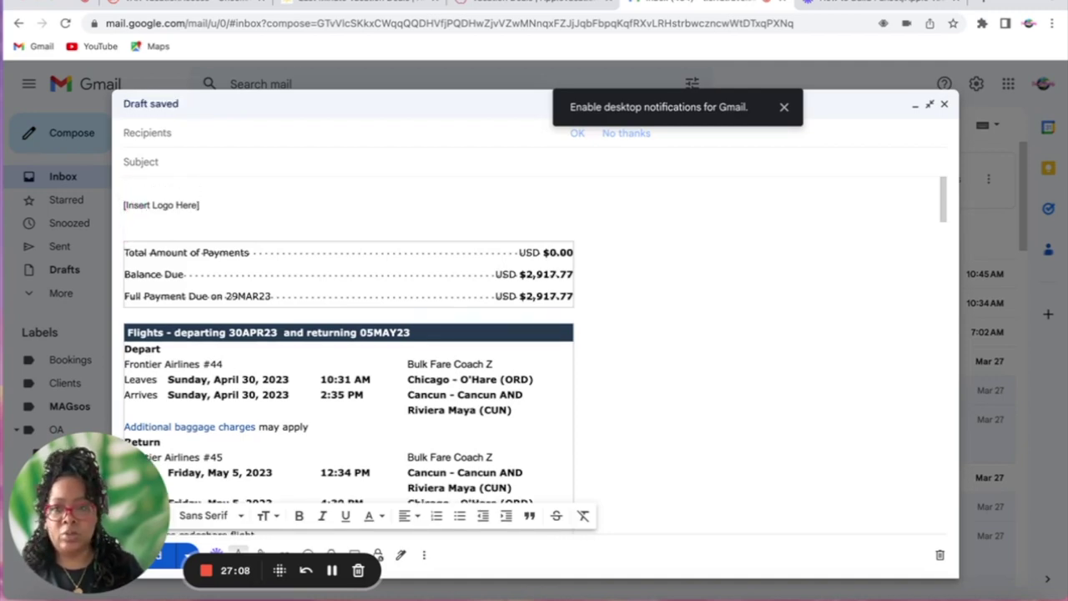
text(Hello clie)
key(BackSpace)
key(BackSpace)
text(Clieng)
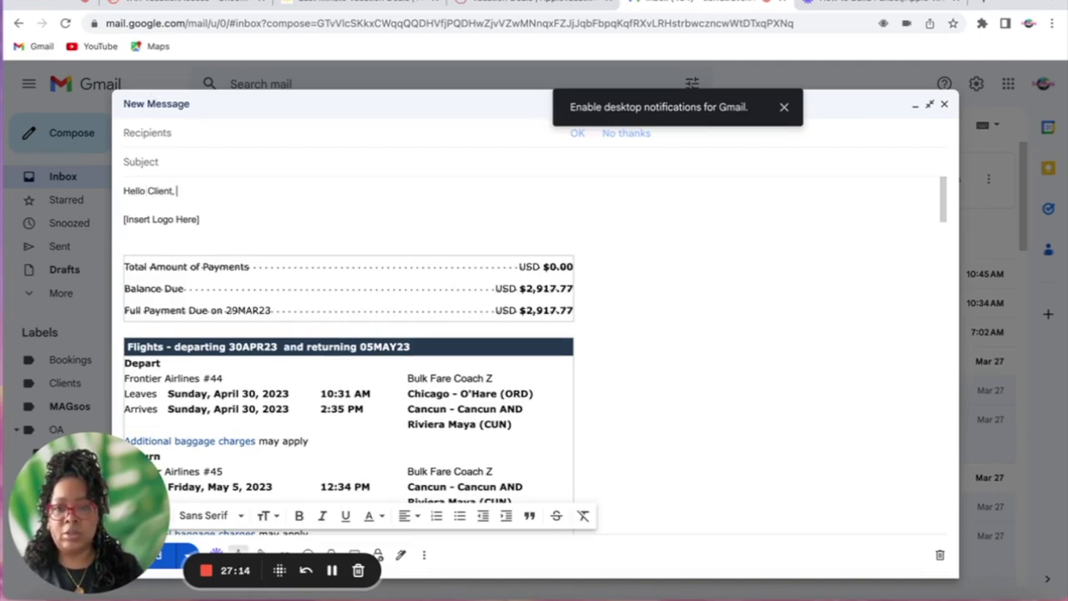
key(Return)
key(Return)
Write the thank-you line saying the requested deal quote is included below for review
text(Thank you for your interest in ro)
key(BackSpace)
key(BackSpace)
text(booking wil)
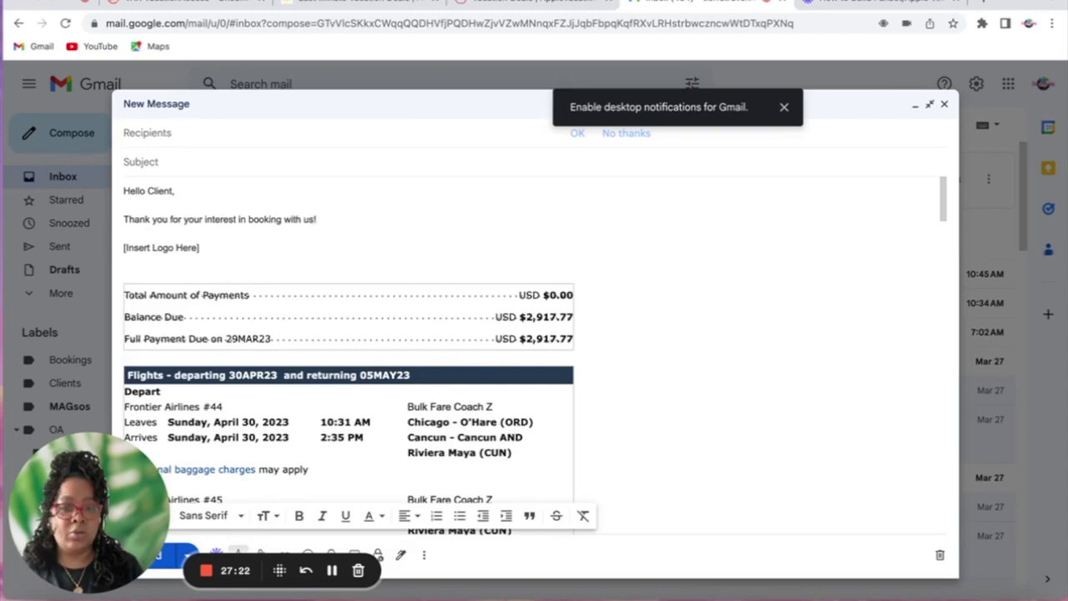
text(th us! Per)
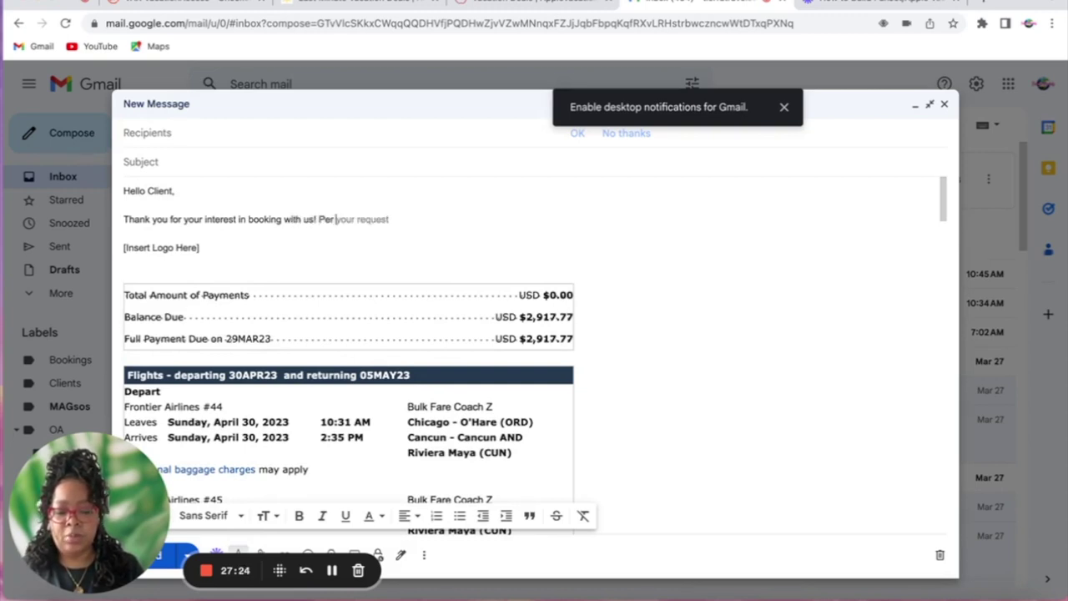
text( your request)
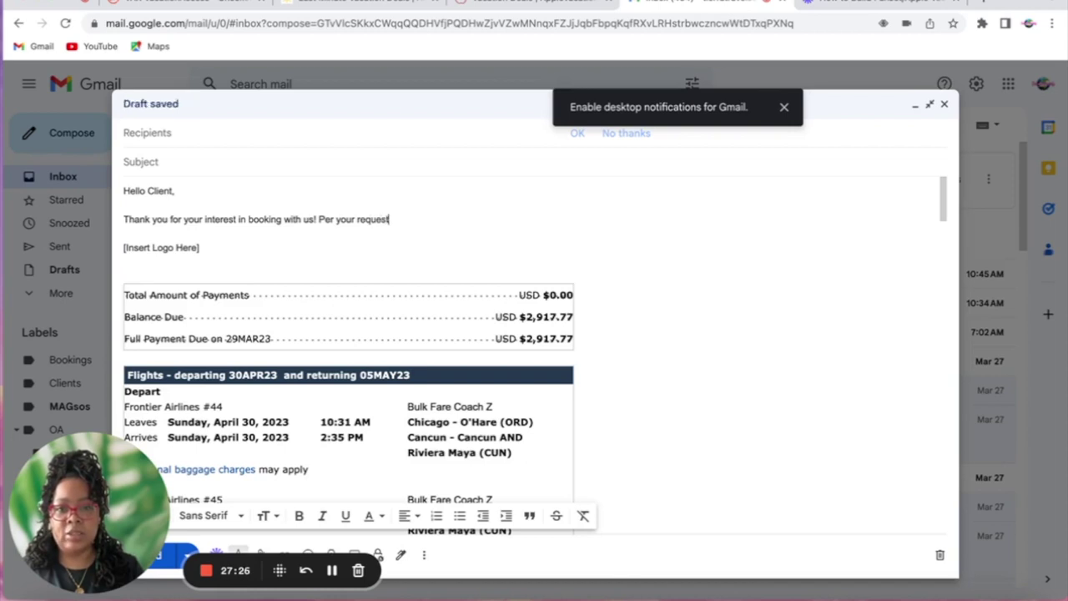
text(, please find the IG vacatio)
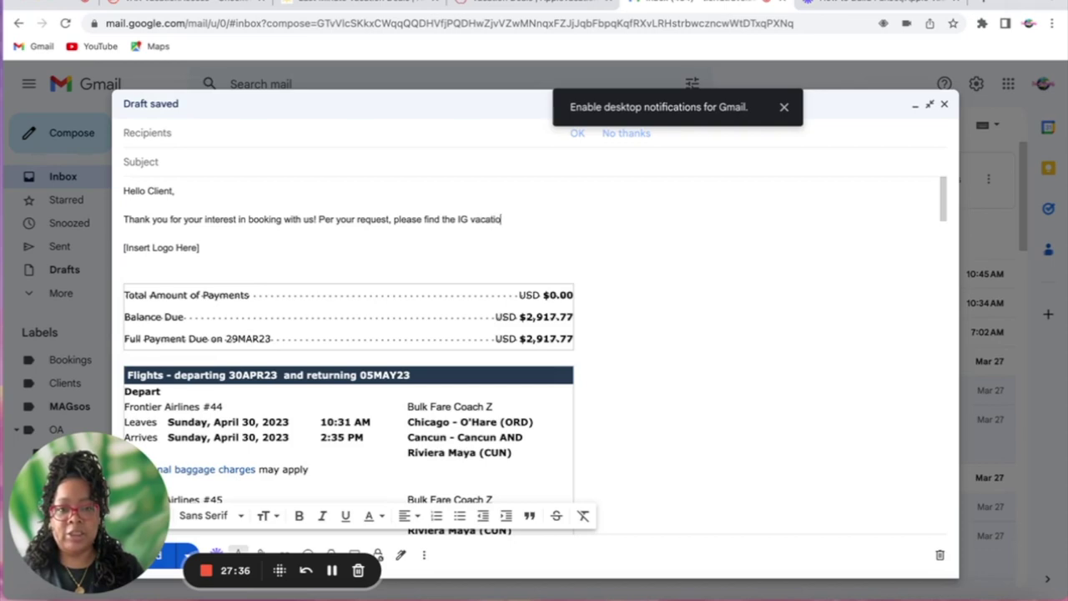
text(n deal)
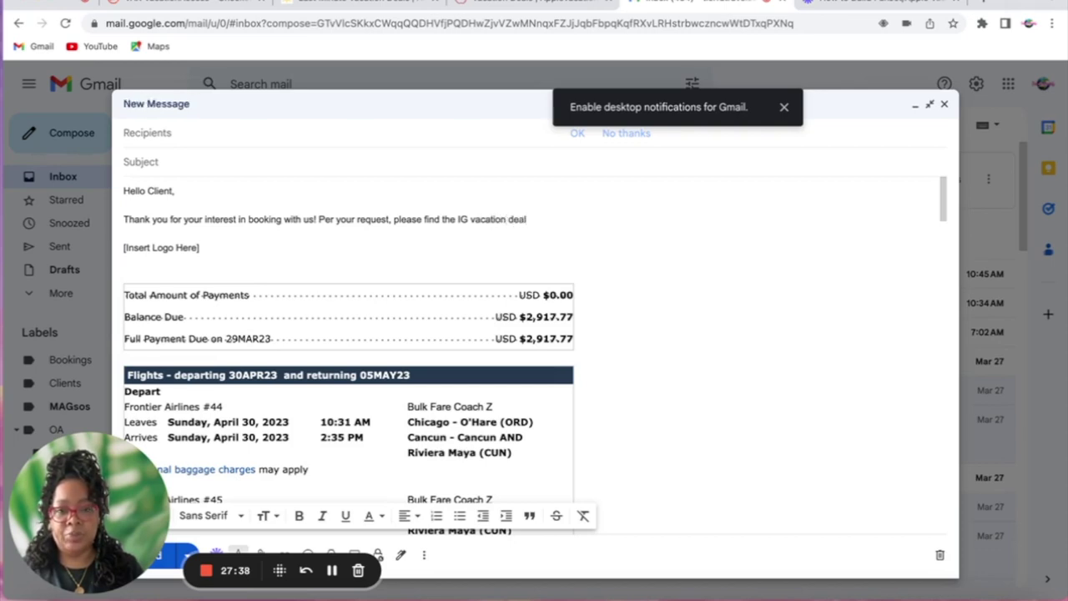
text( quote)
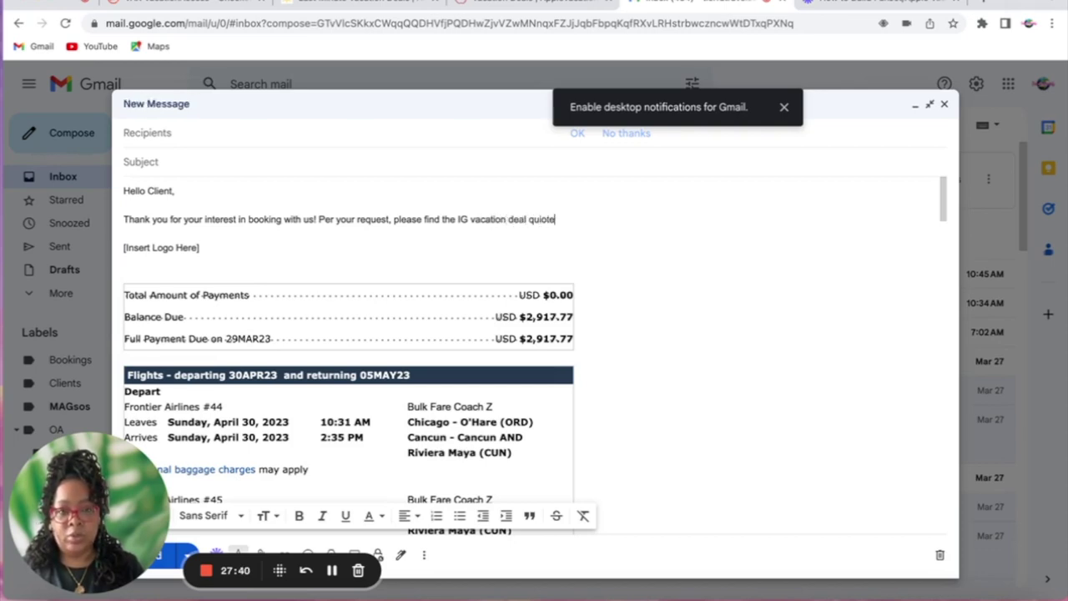
text(te)
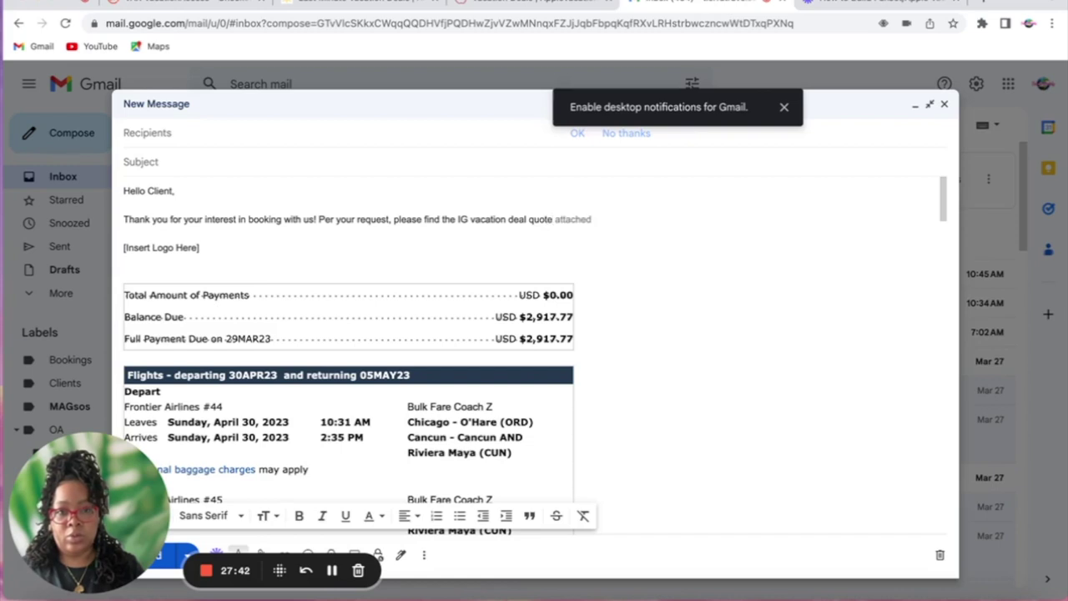
text(belo)
key(BackSpace)
key(BackSpace)
key(BackSpace)
key(BackSpace)
text(includeds)
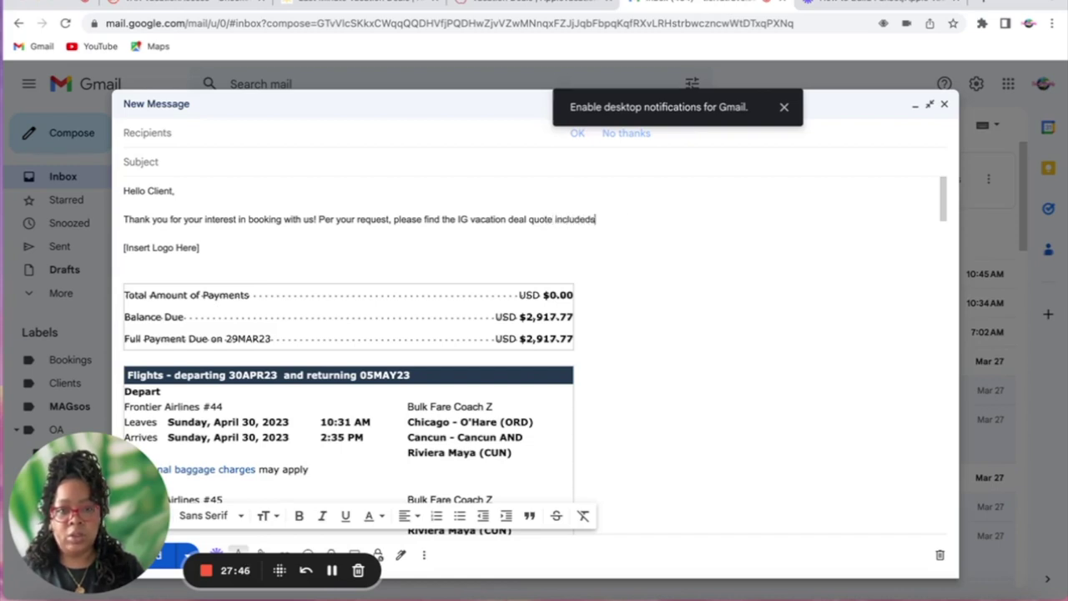
key(BackSpace)
text( v)
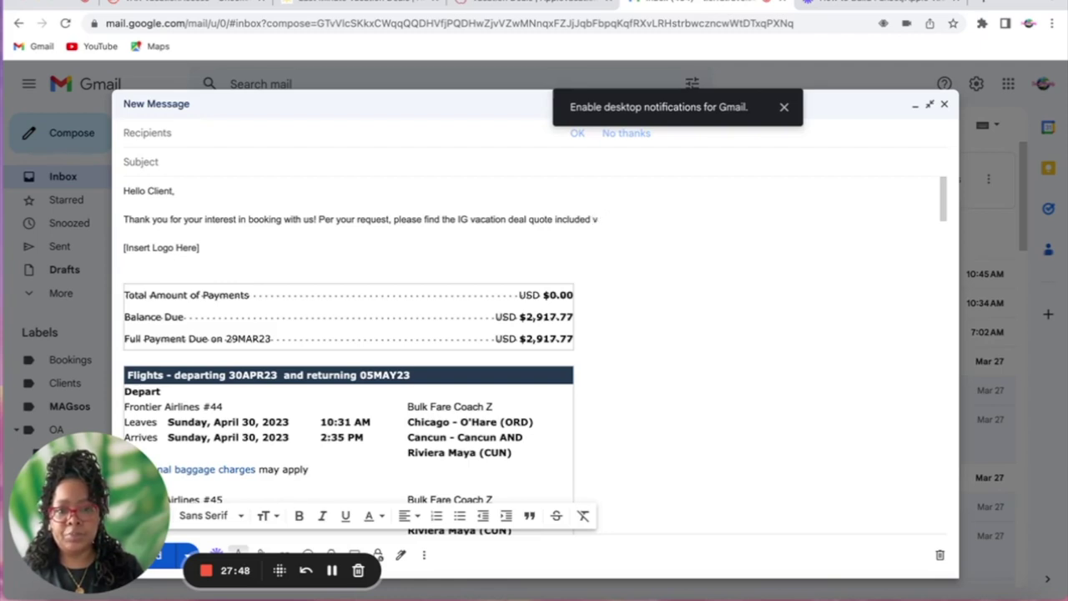
text(elobelow foer)
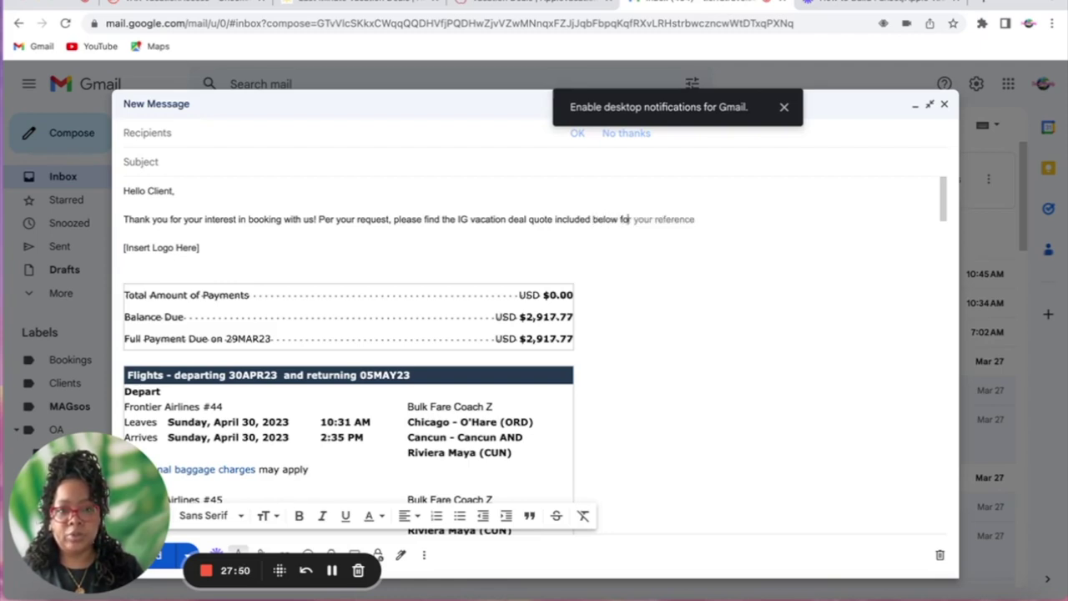
key(BackSpace)
key(BackSpace)
text(r your review.)
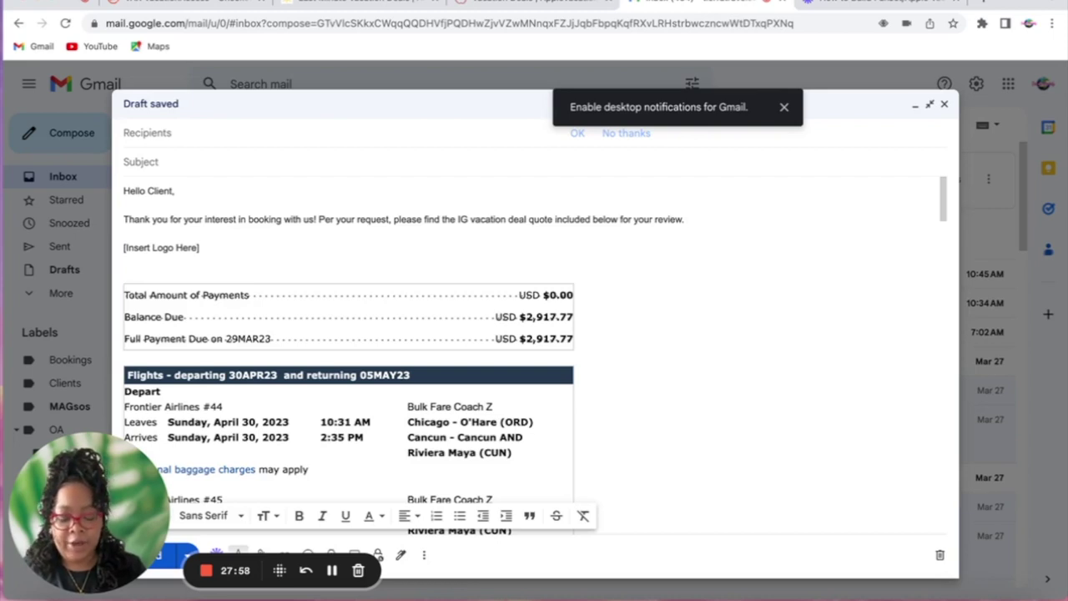
Add the sentence inviting the client to book another resort or ask questions, ending 'contact us.'
text(If you are)
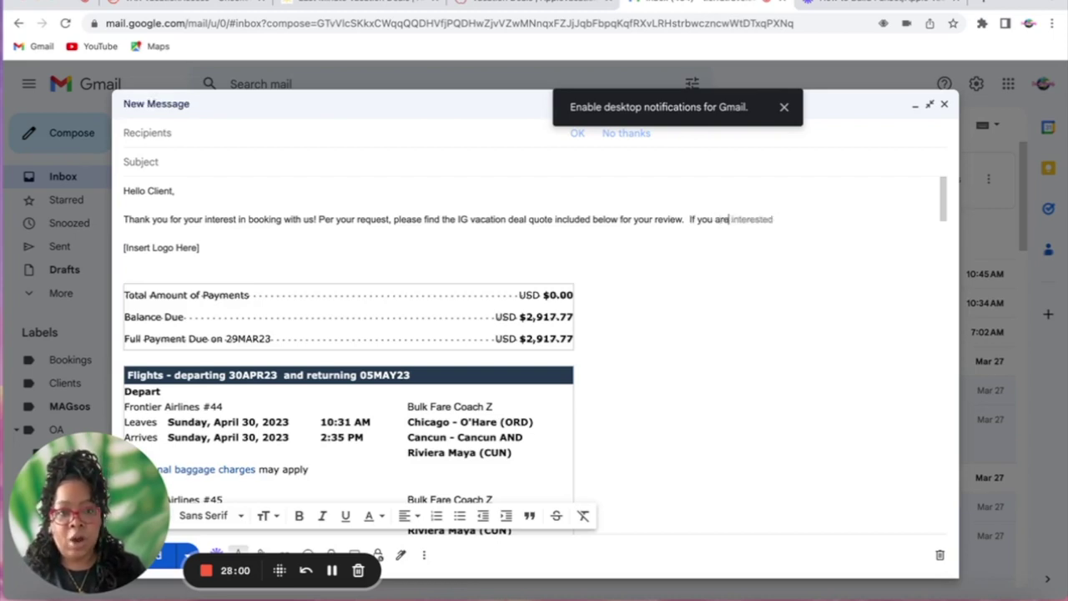
key(BackSpace)
key(BackSpace)
key(BackSpace)
key(BackSpace)
text(you)
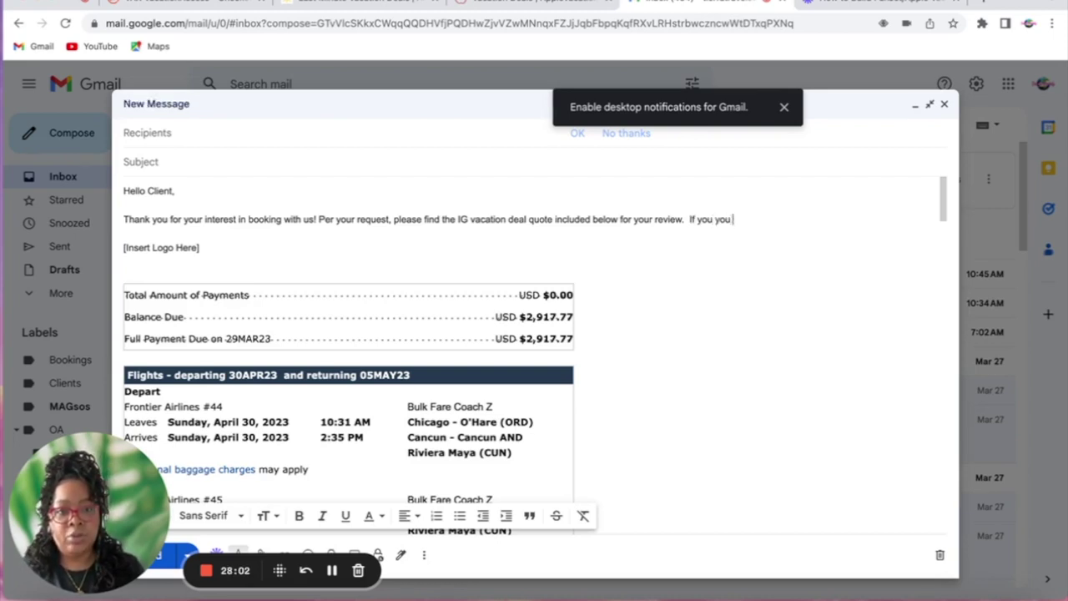
key(BackSpace)
key(BackSpace)
key(BackSpace)
text(would)
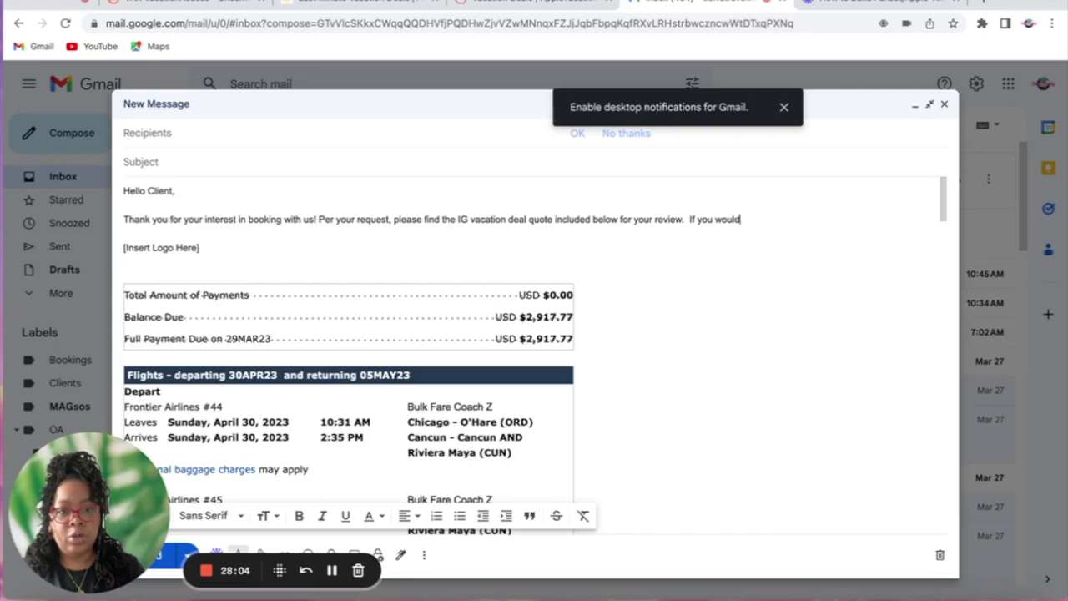
key(BackSpace)
key(BackSpace)
key(BackSpace)
key(BackSpace)
key(BackSpace)
text(are jk)
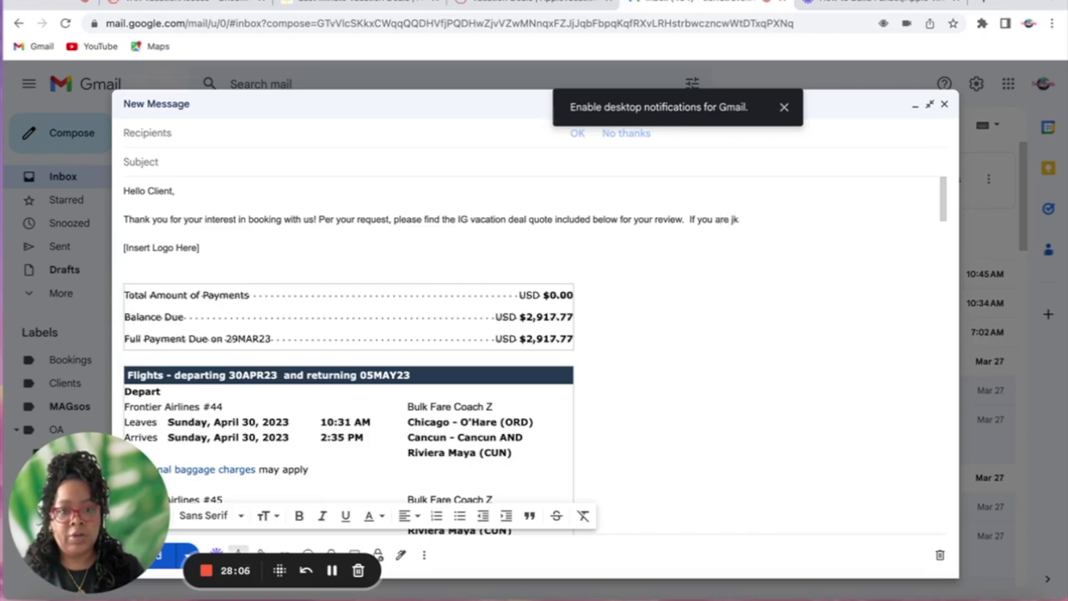
text(nintere)
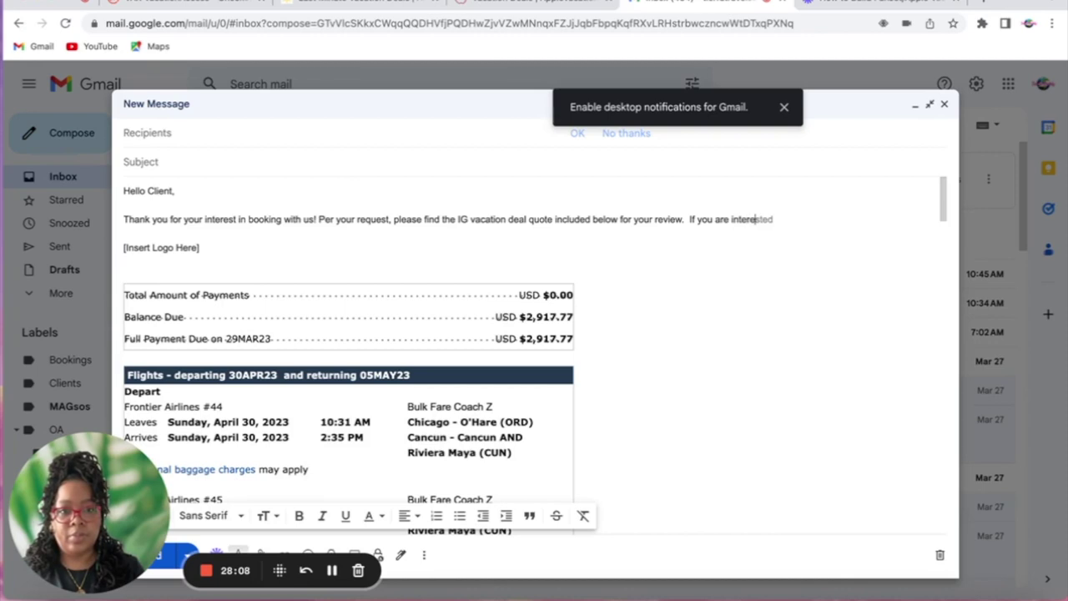
text(sted in boo)
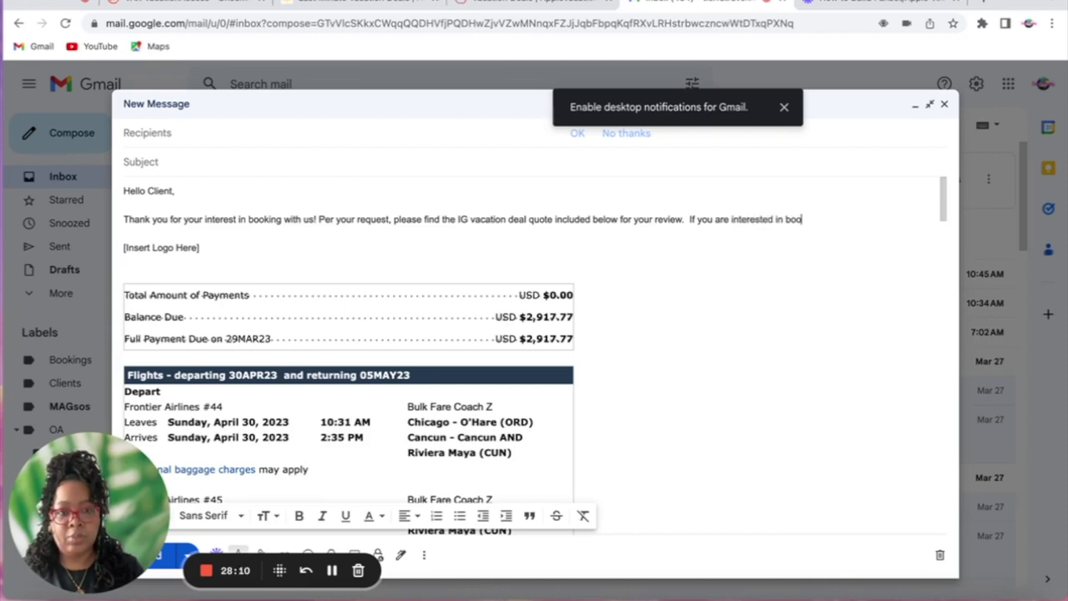
text(king another res)
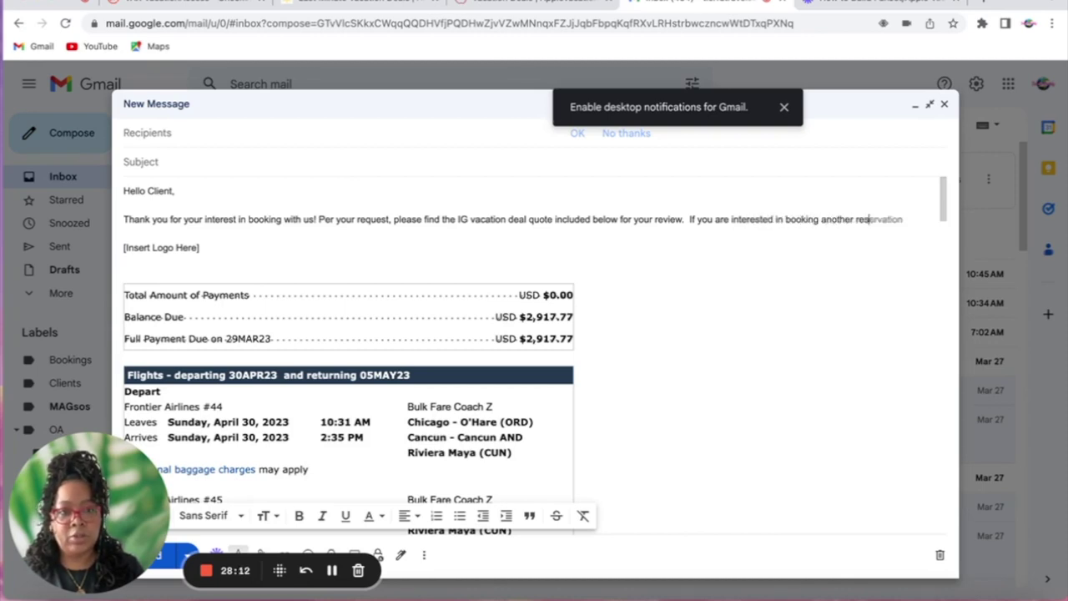
text(ort or if you have any)
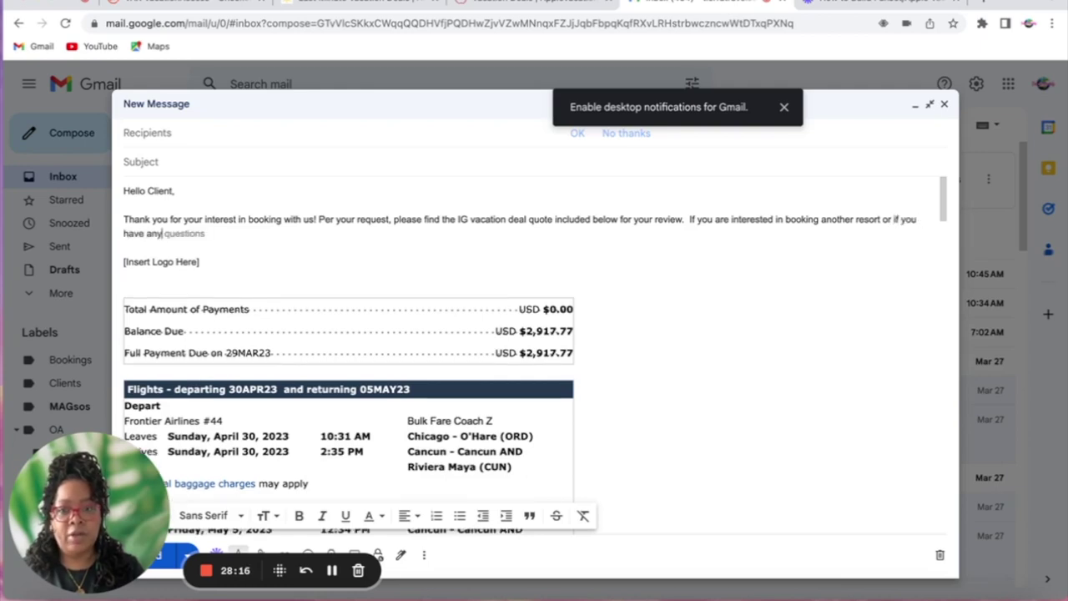
text( questions)
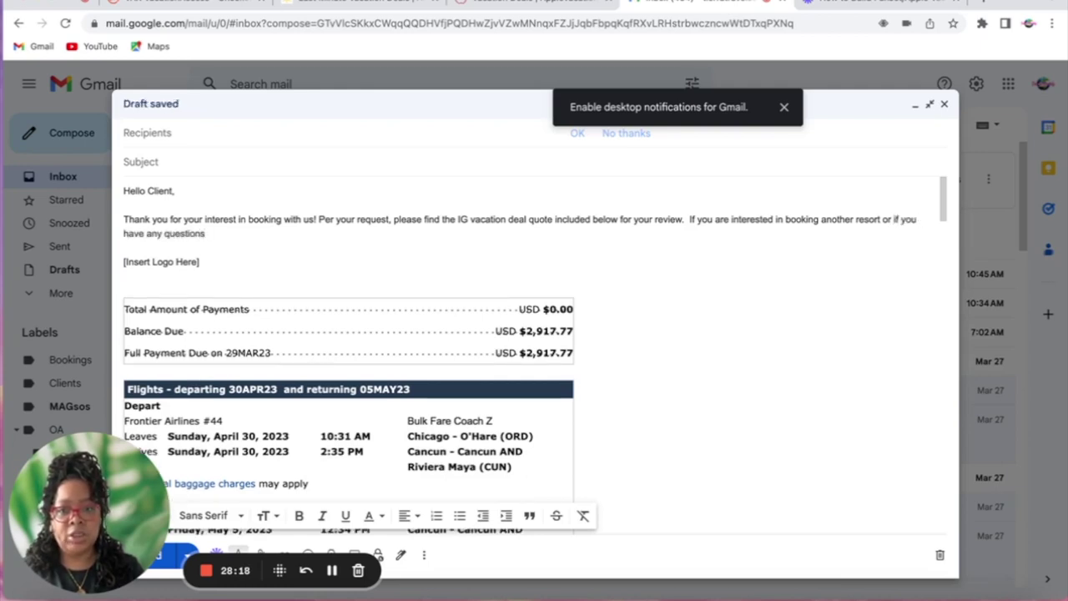
text(, please )
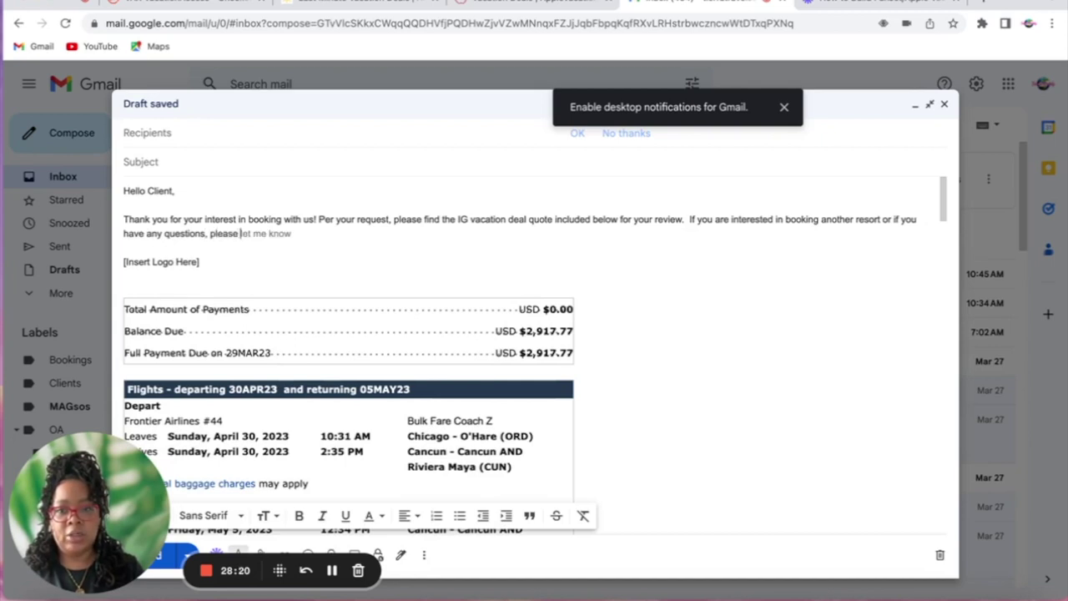
text(do not hesitate to contac)
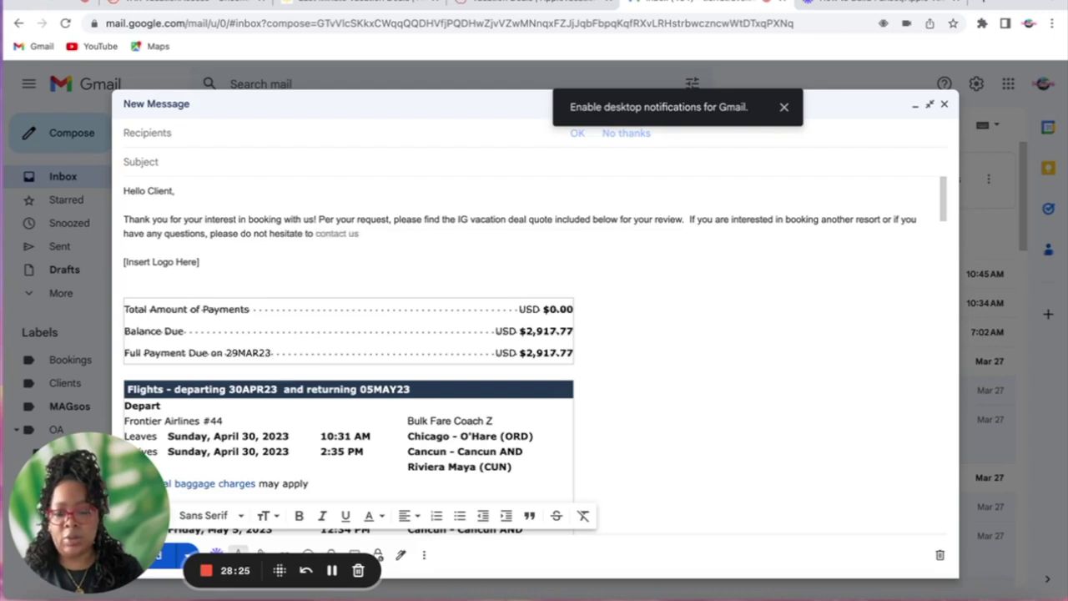
key(Tab)
text(.)
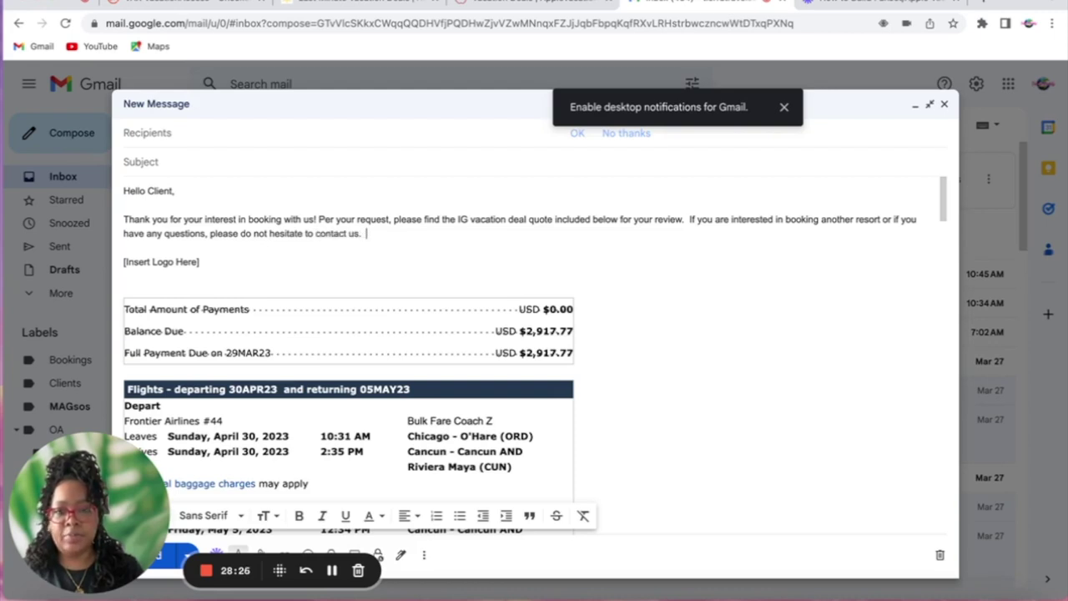
Sign off with 'Thanks,' followed by the agent's name on the next line
key(Return)
key(Return)
text(Thanks,)
key(Return)
text(Tierra)
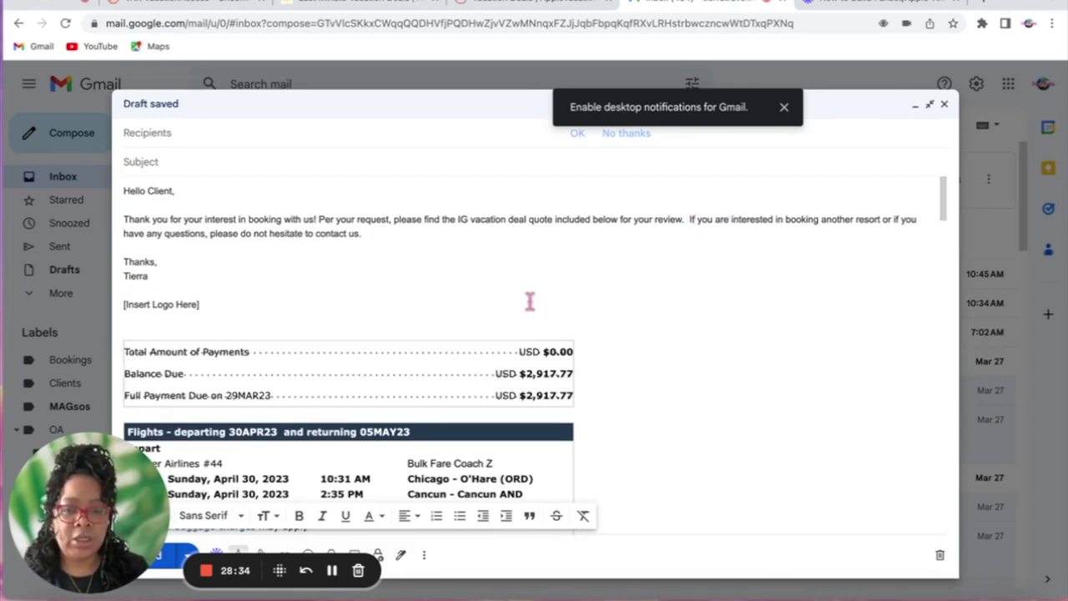
Finish the sign-off, enter the subject 'Cancun April Deal 2023', and review the pasted itinerary
click(468, 254)
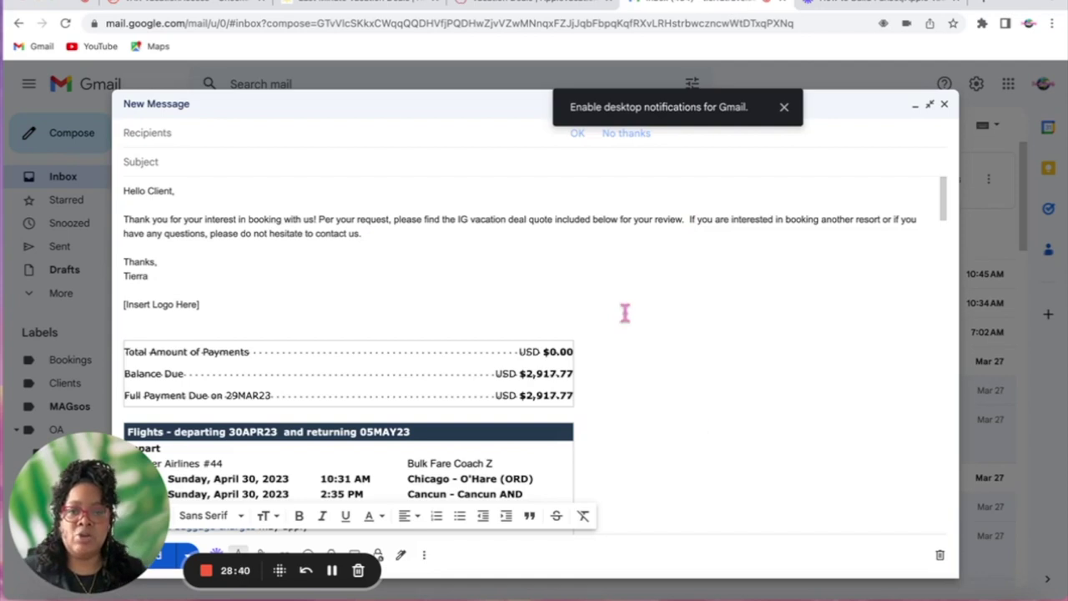
scroll(626, 295, down, 1)
click(224, 162)
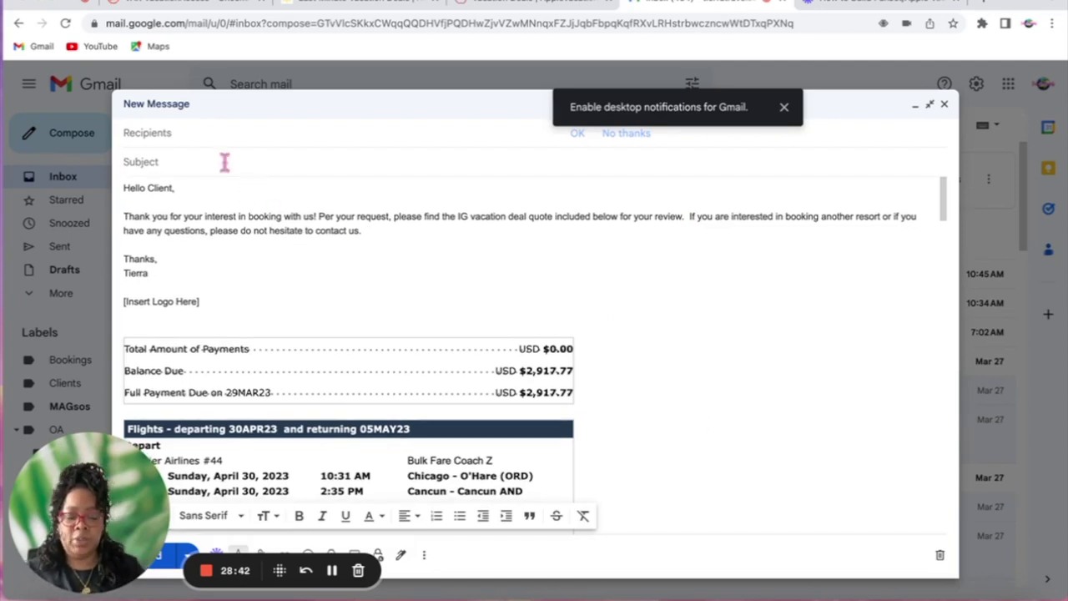
text(Cancun April )
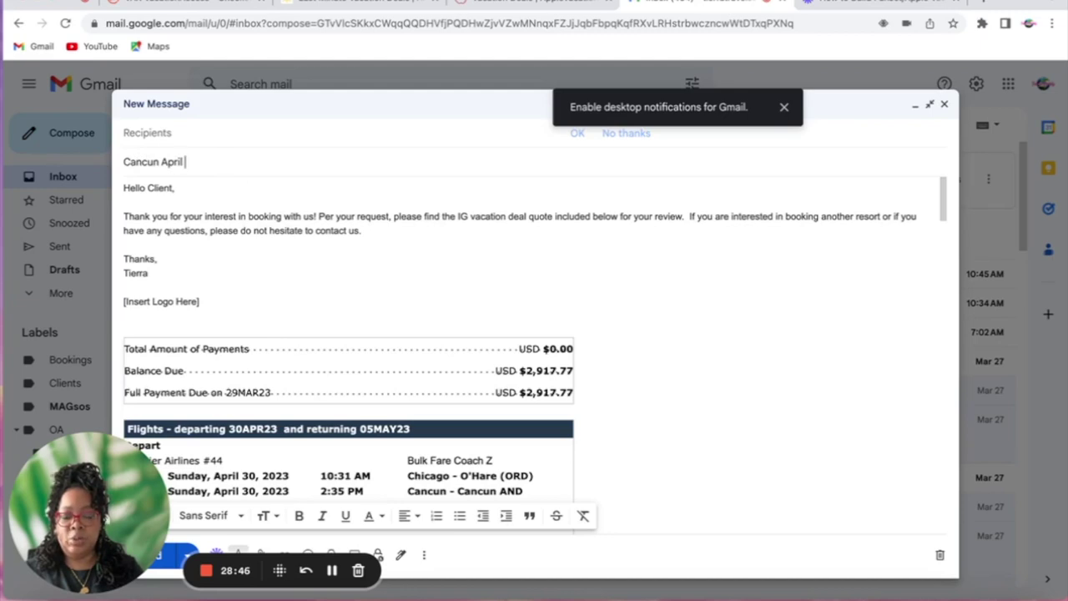
text(Deal 2023)
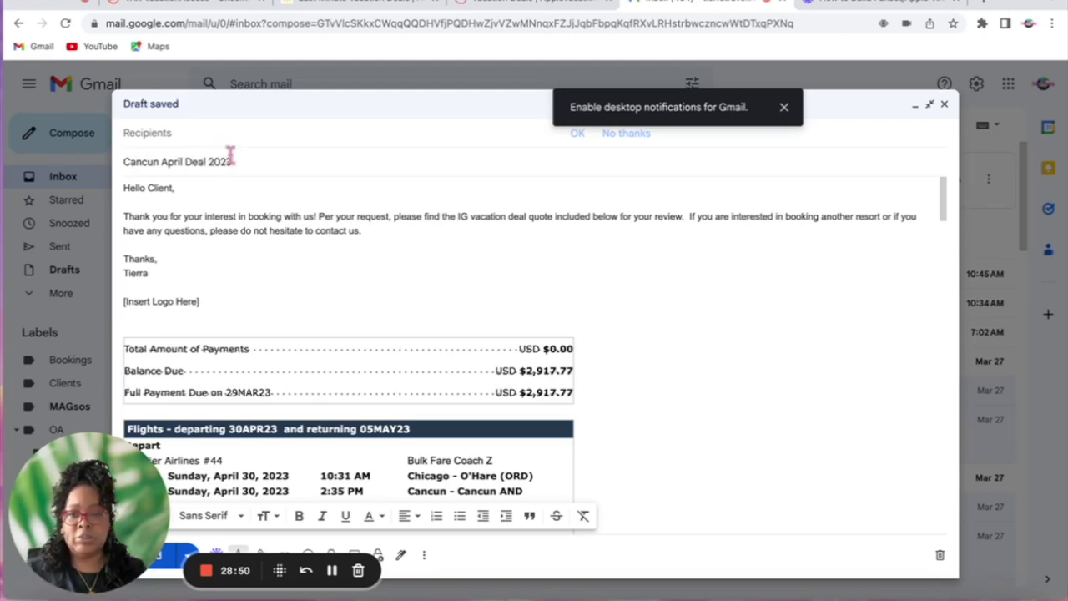
scroll(398, 389, down, 10)
scroll(398, 389, up, 3)
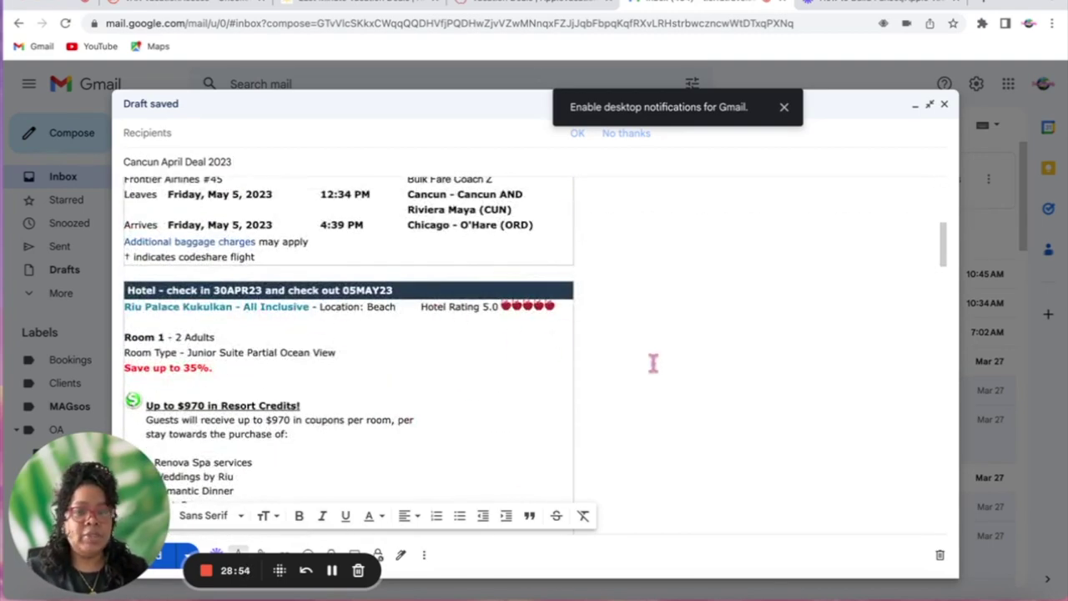
scroll(654, 361, up, 7)
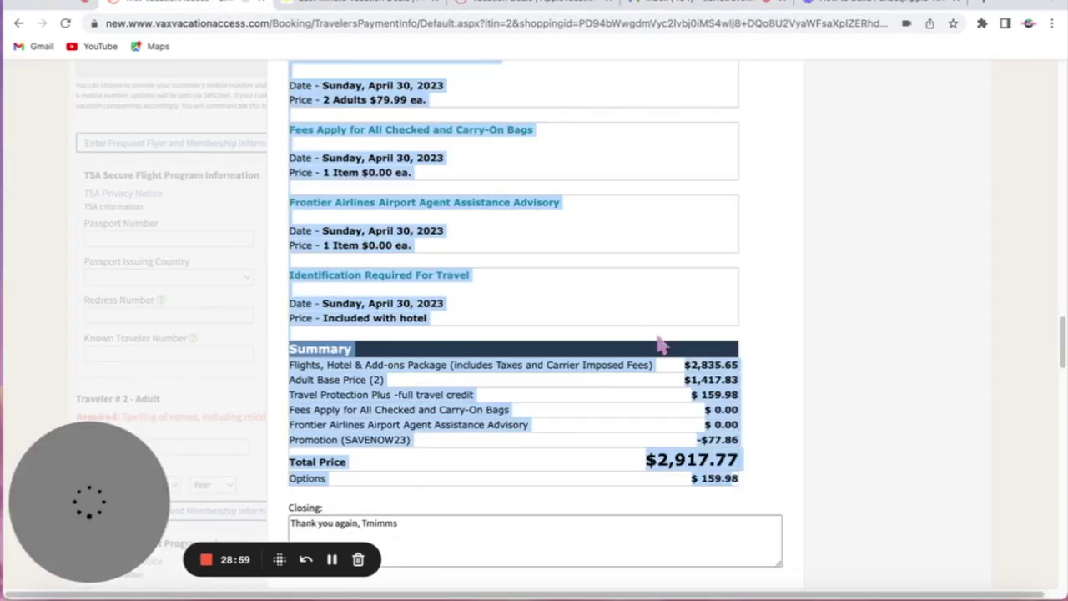
Close the Email Your Itinerary window and bring up the closing thank-you slide in Loom
scroll(764, 345, up, 10)
scroll(764, 342, up, 10)
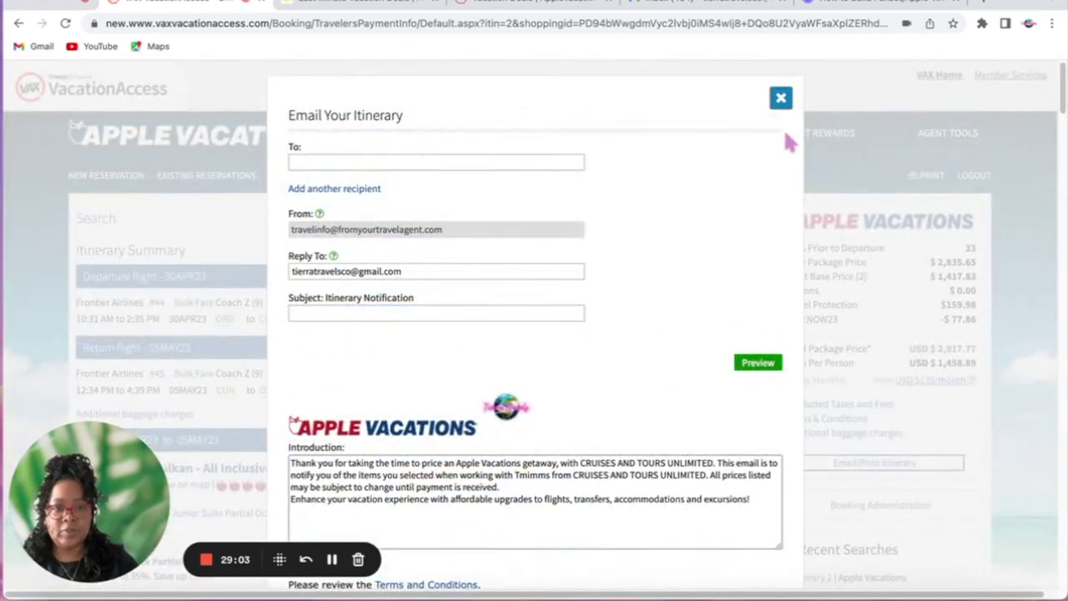
click(780, 97)
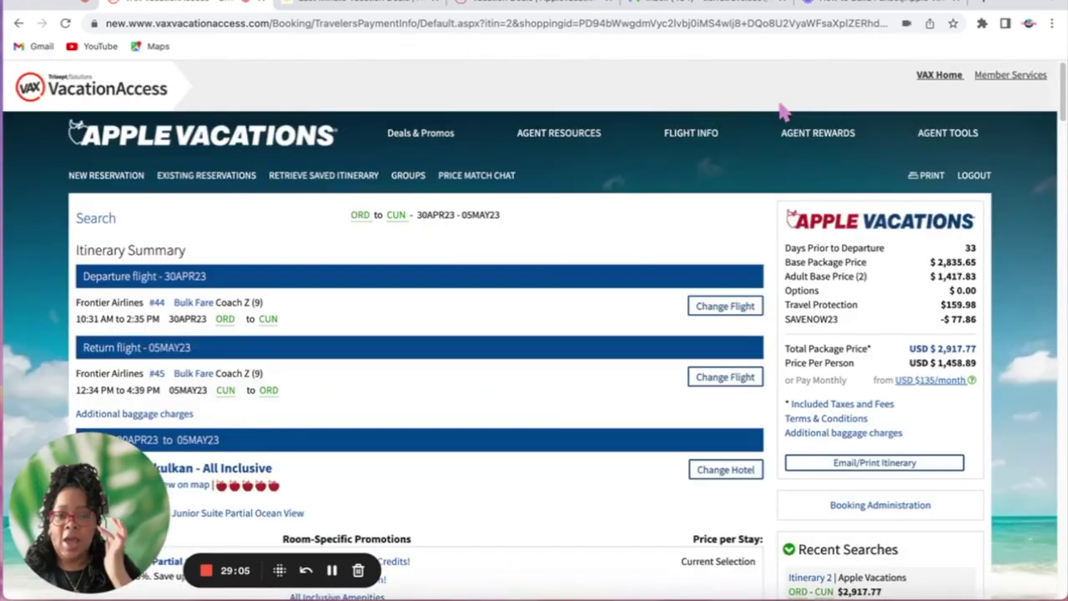
click(871, 4)
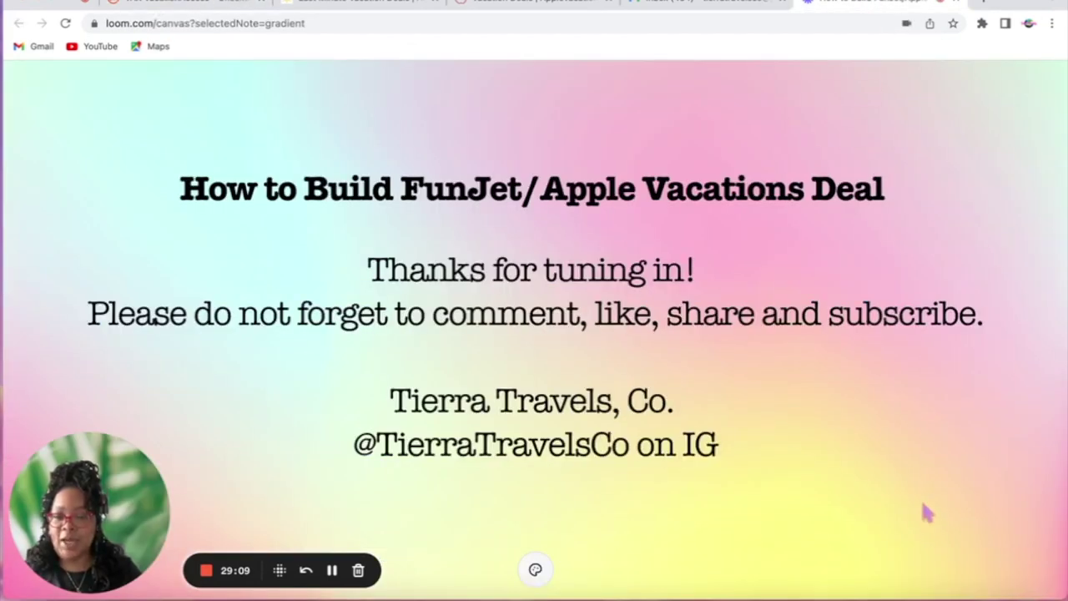